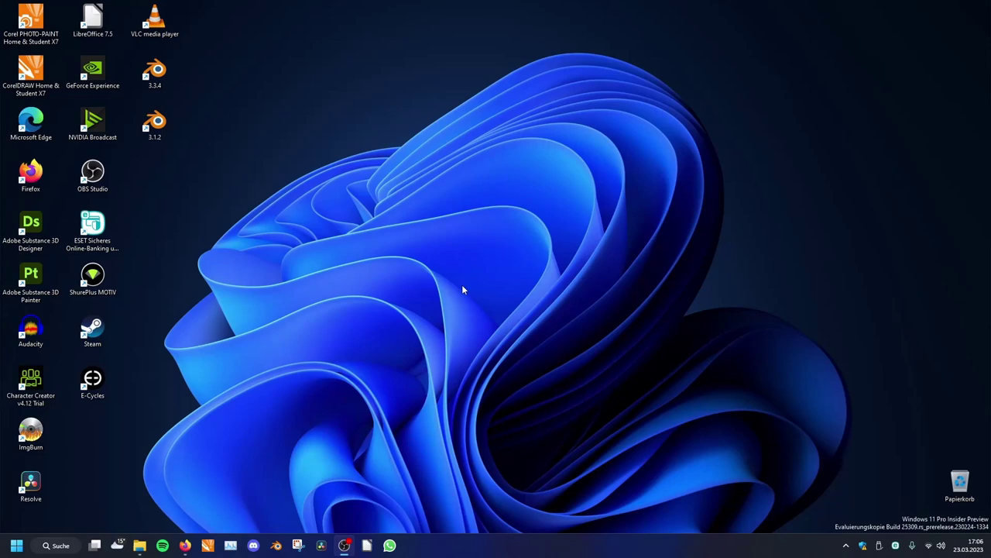
Step: Switch to Firefox, browse from Blender's download page to the experimental daily builds list for Windows, and close the browser
{"action": "left_click", "coordinate": [185, 546]}
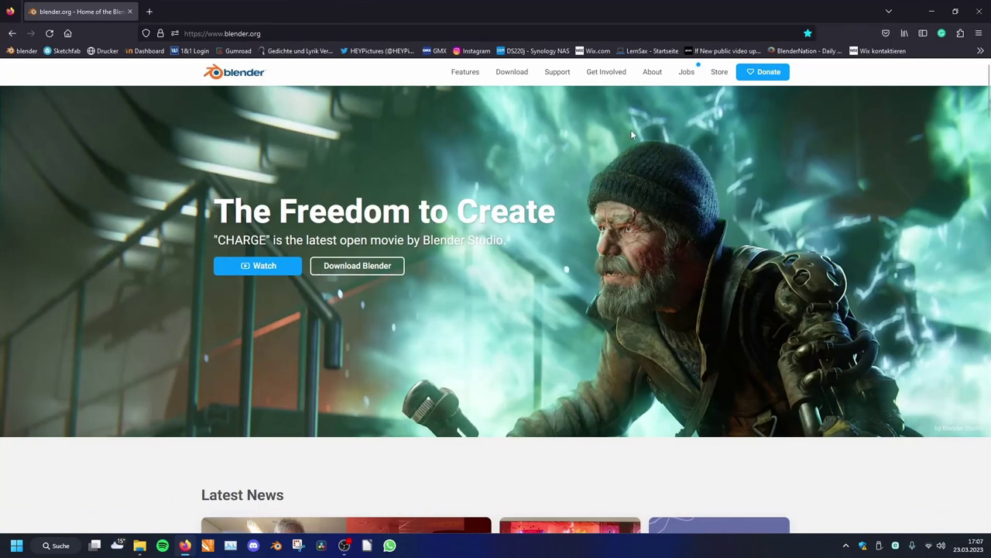
{"action": "scroll", "coordinate": [618, 170], "scroll_direction": "down", "scroll_amount": 3}
{"action": "scroll", "coordinate": [597, 182], "scroll_direction": "up", "scroll_amount": 3}
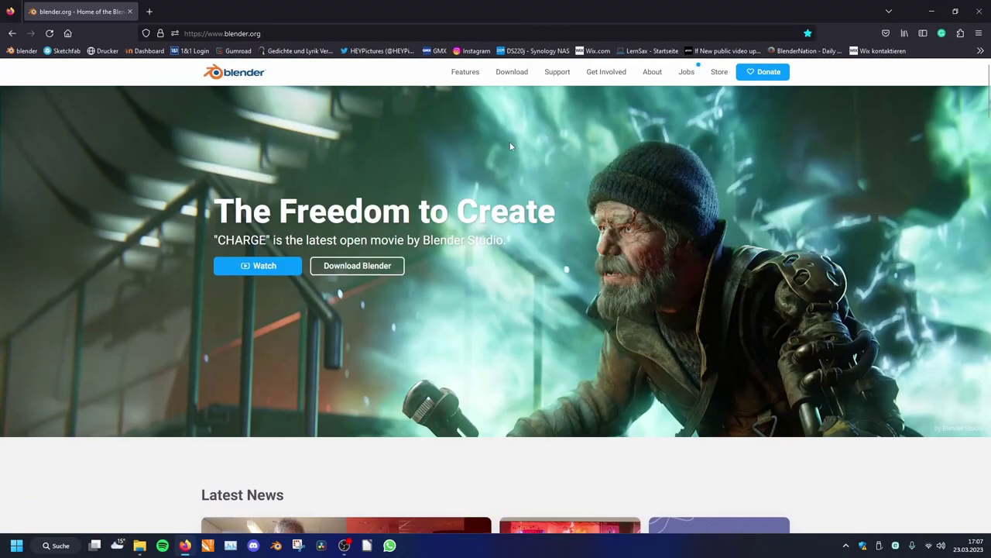
{"action": "left_click", "coordinate": [512, 72]}
{"action": "scroll", "coordinate": [574, 183], "scroll_direction": "down", "scroll_amount": 4}
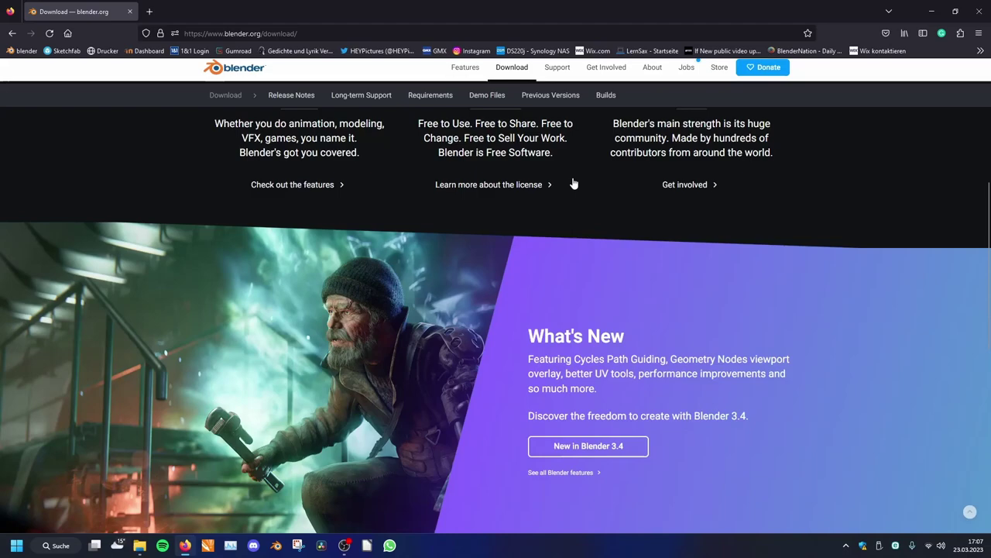
{"action": "scroll", "coordinate": [574, 184], "scroll_direction": "down", "scroll_amount": 5}
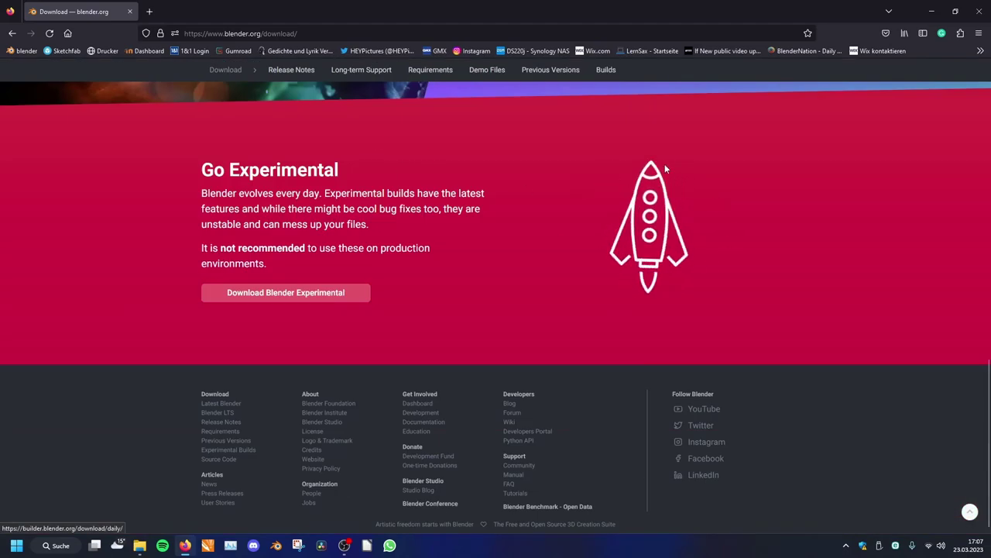
{"action": "left_click", "coordinate": [665, 221]}
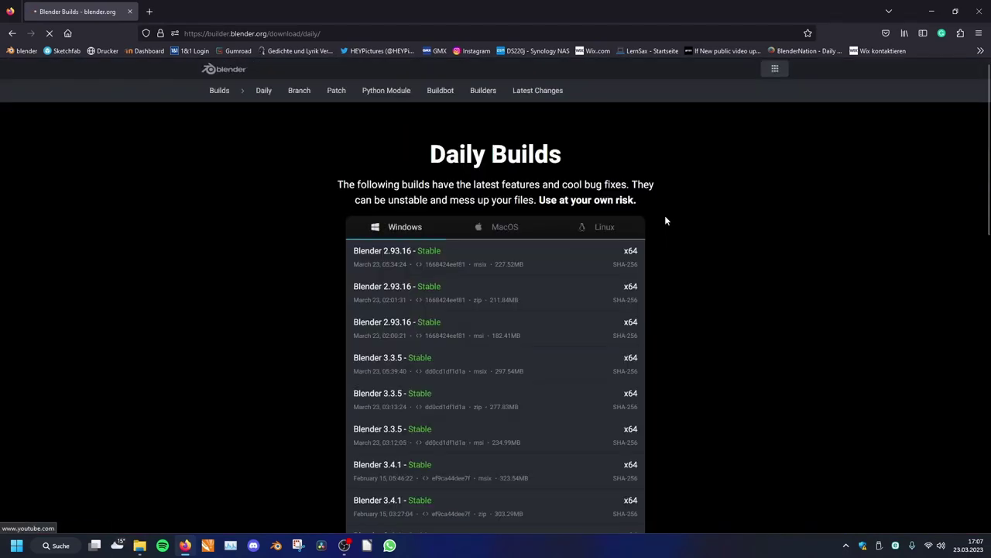
{"action": "scroll", "coordinate": [664, 220], "scroll_direction": "down", "scroll_amount": 3}
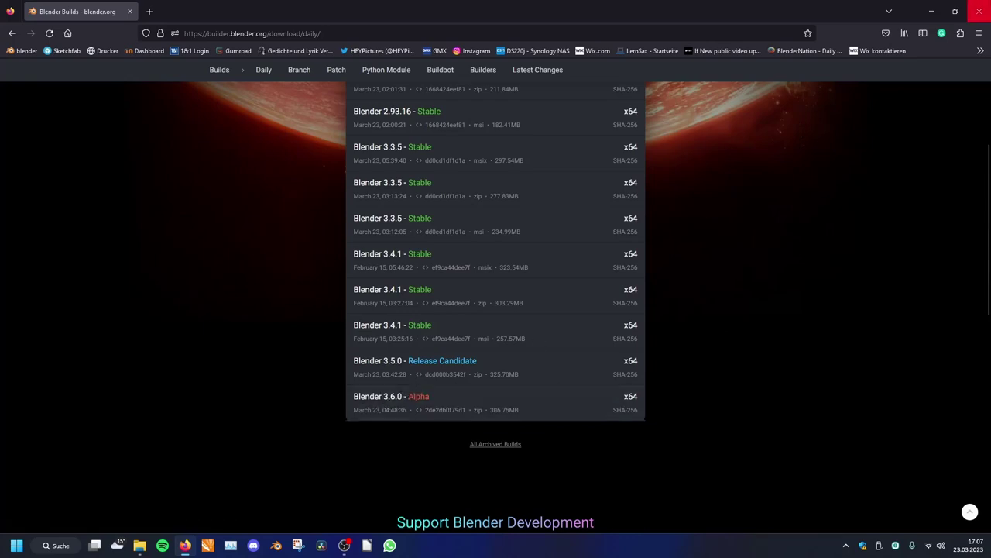
{"action": "left_click", "coordinate": [979, 10]}
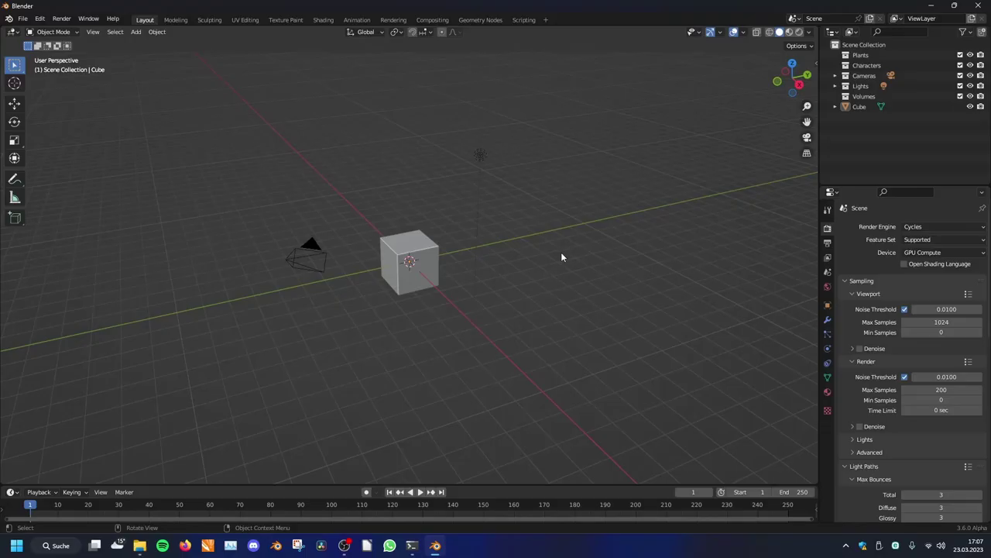
Step: Delete all the default scene objects and add a mesh plane
{"action": "middle_click_drag", "start_coordinate": [561, 252], "coordinate": [609, 249]}
{"action": "key", "text": "a"}
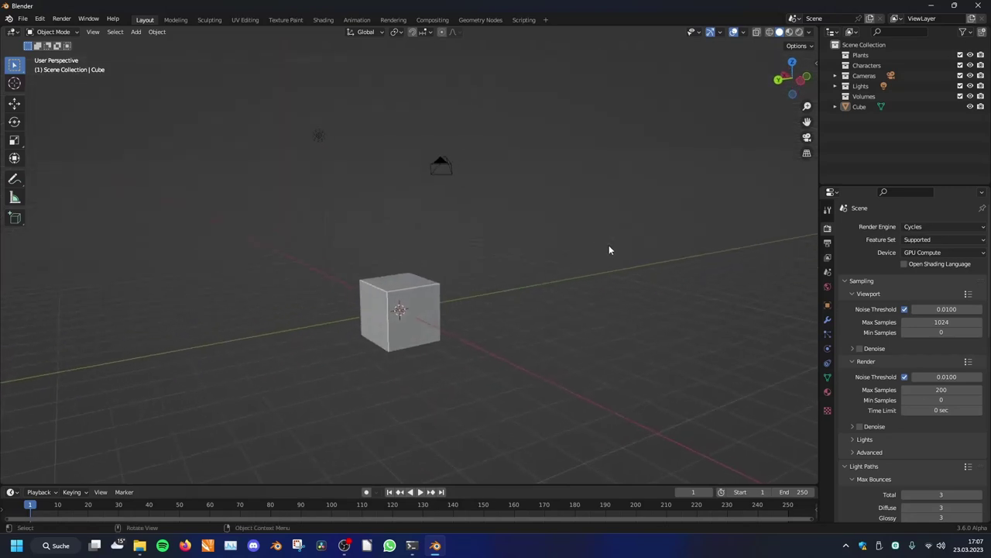
{"action": "key", "text": "Delete"}
{"action": "key", "text": "shift+a"}
{"action": "mouse_move", "coordinate": [486, 199]}
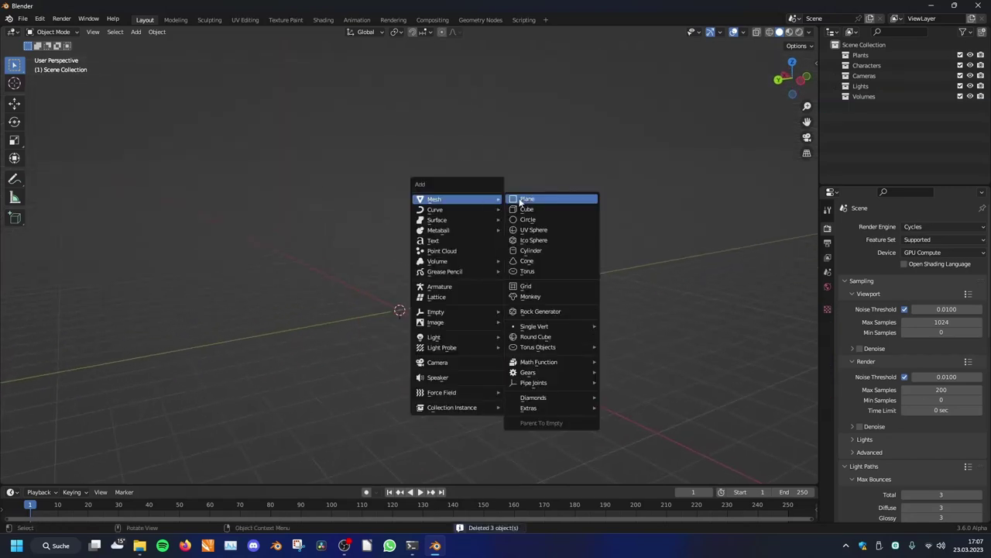
{"action": "left_click", "coordinate": [519, 199]}
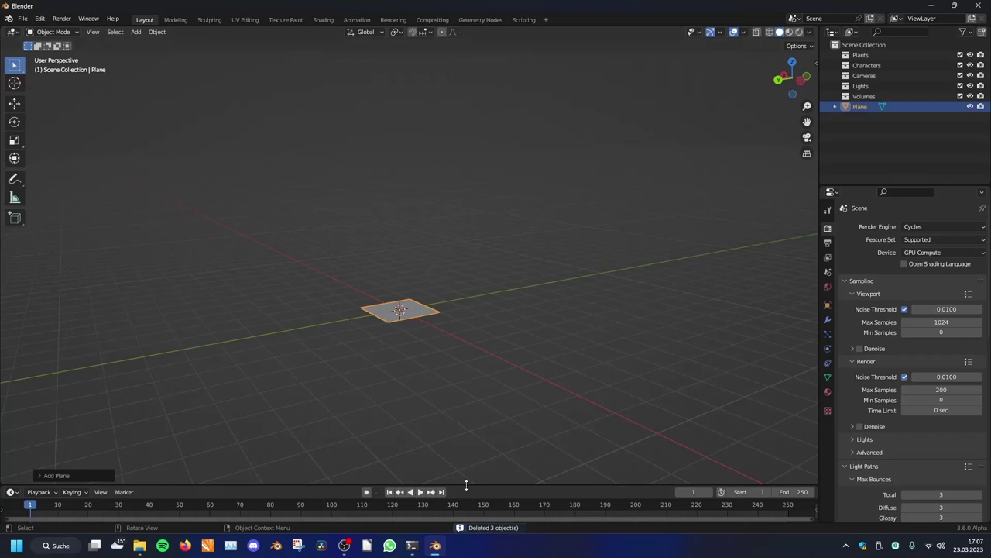
Step: Enlarge the timeline area and change it to a Geometry Node Editor with its sidebar hidden
{"action": "left_click_drag", "start_coordinate": [465, 485], "coordinate": [484, 279]}
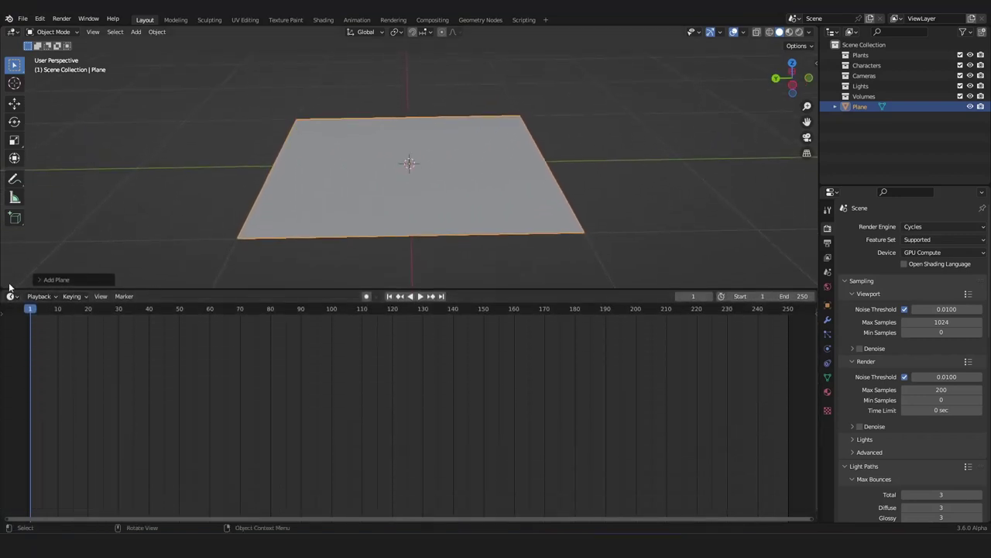
{"action": "left_click", "coordinate": [12, 296]}
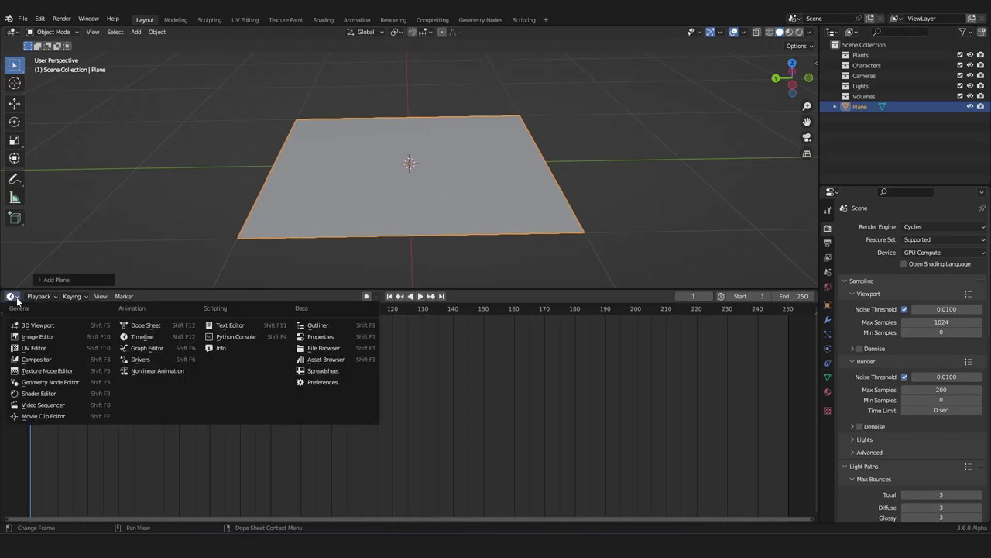
{"action": "left_click", "coordinate": [66, 383]}
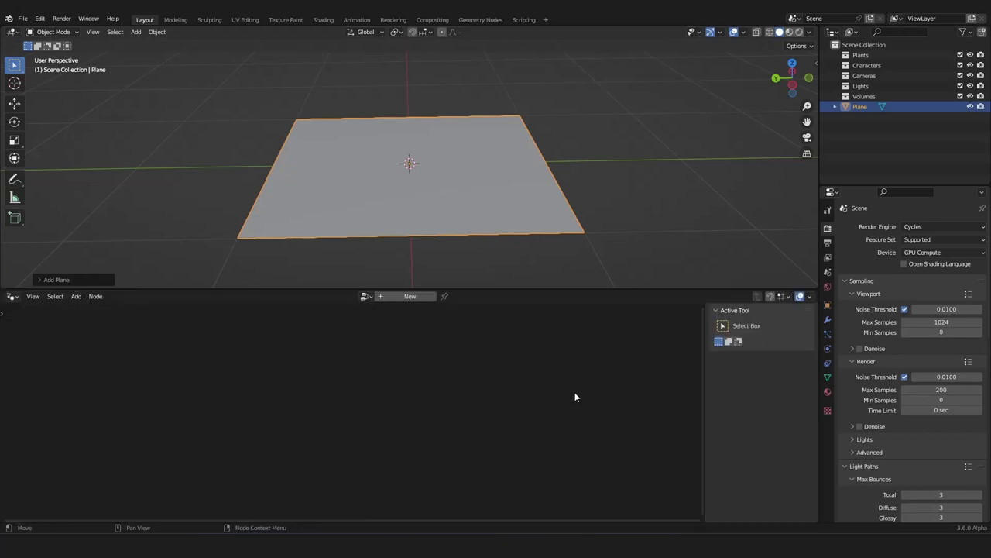
{"action": "left_click_drag", "start_coordinate": [704, 398], "coordinate": [685, 384]}
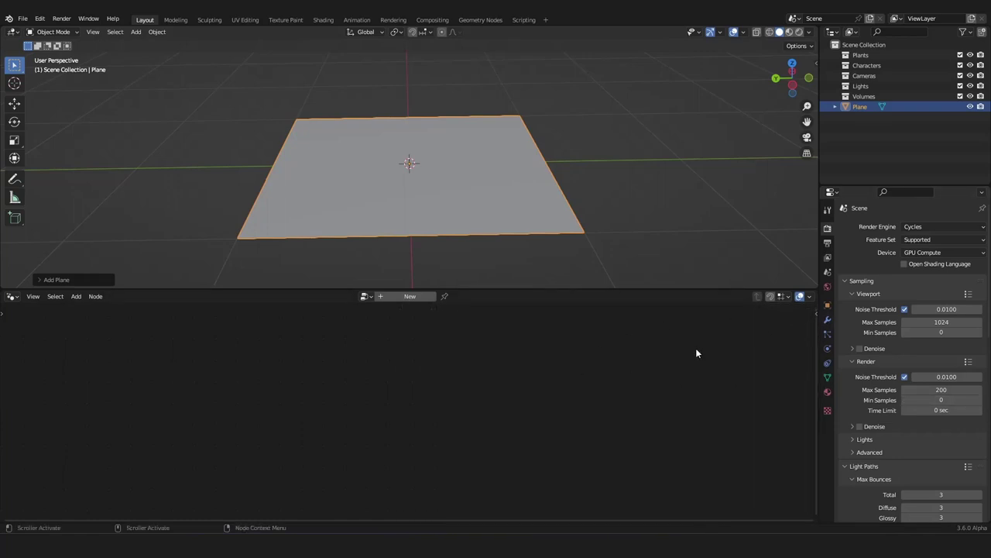
Step: Create a new geometry node tree for the plane and spread its Group Input and Group Output nodes apart
{"action": "left_click", "coordinate": [388, 296]}
{"action": "key", "text": "a"}
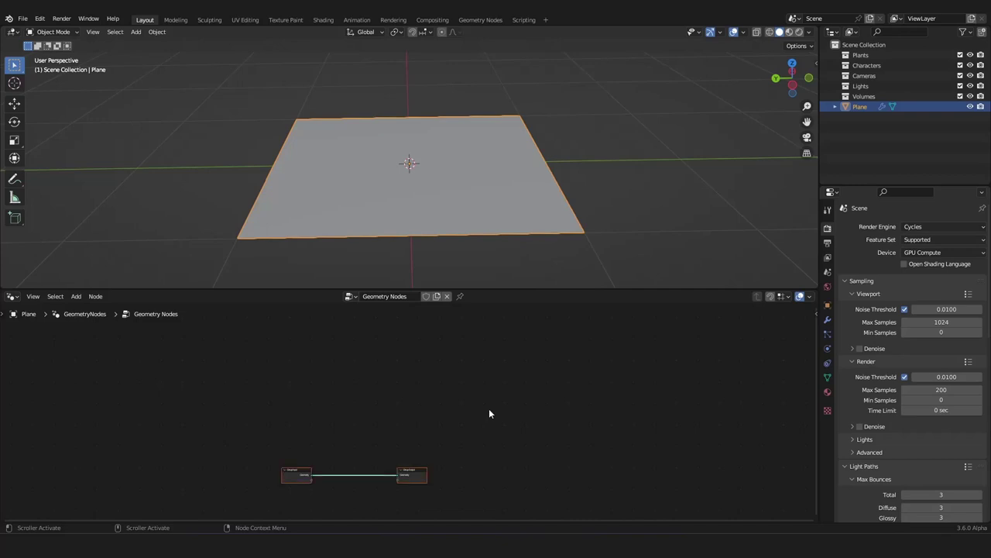
{"action": "key", "text": "KP_Decimal"}
{"action": "scroll", "coordinate": [484, 414], "scroll_direction": "down", "scroll_amount": 10}
{"action": "key", "text": "s"}
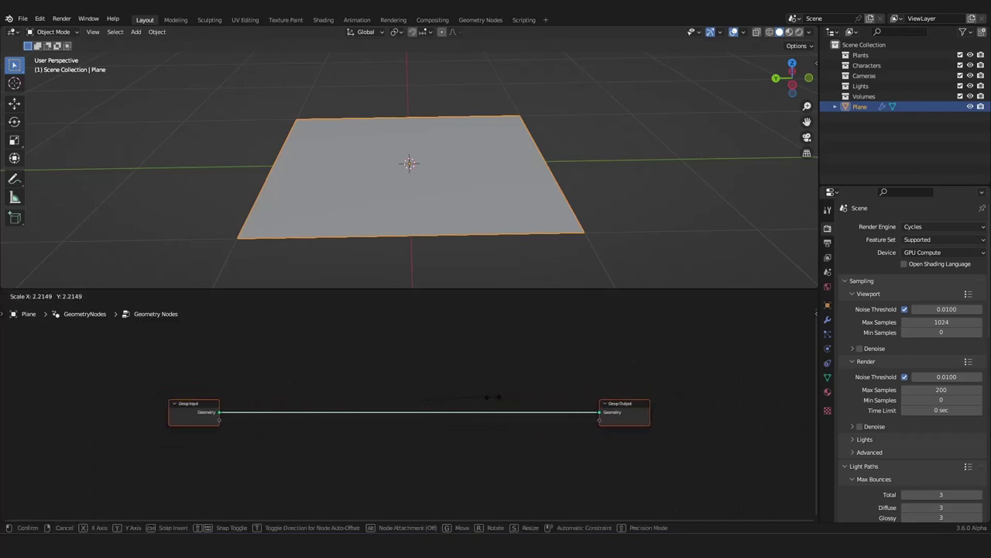
{"action": "left_click", "coordinate": [424, 360]}
{"action": "key", "text": "shift+a"}
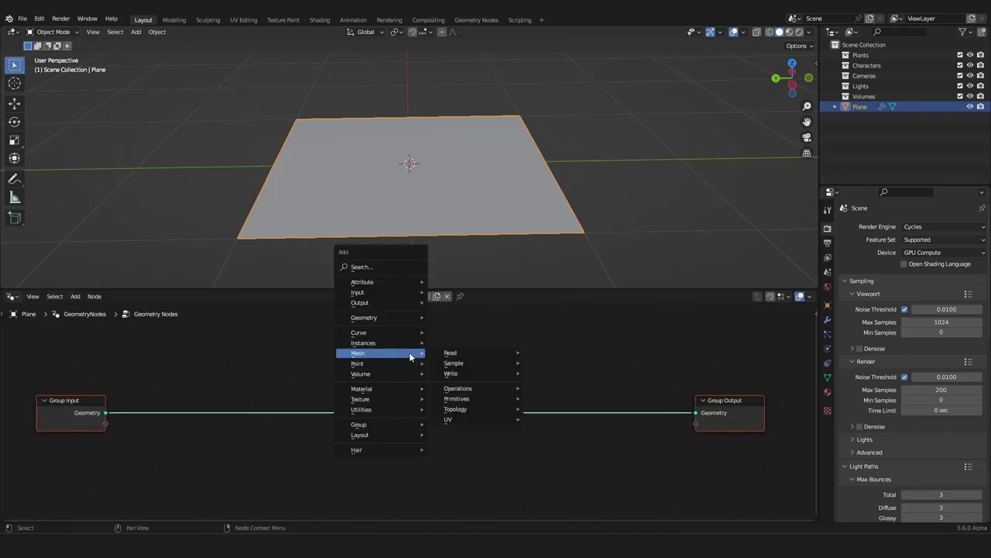
{"action": "key", "text": "Escape"}
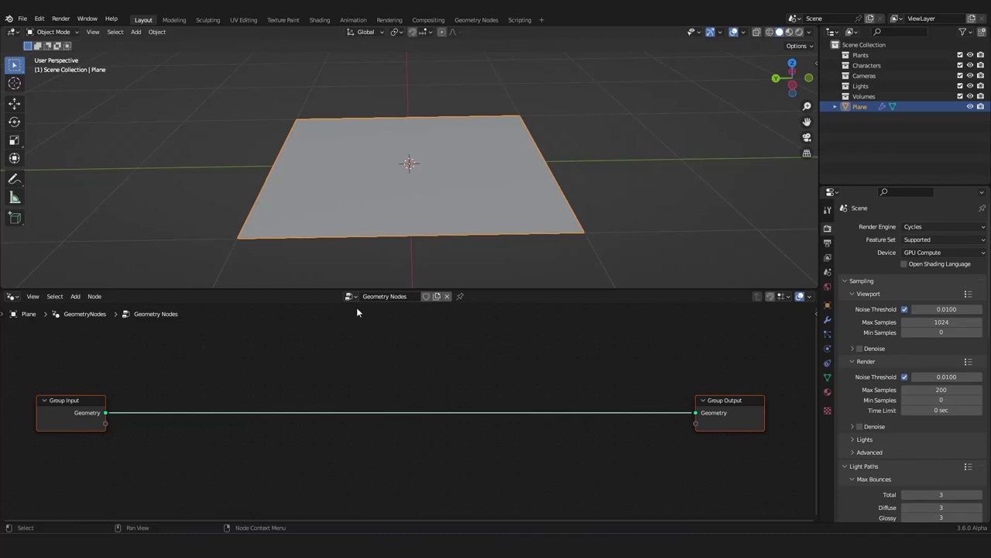
{"action": "left_click", "coordinate": [76, 296]}
Step: Insert a Distribute Points on Faces node on the link between Group Input and Group Output
{"action": "key", "text": "shift+a"}
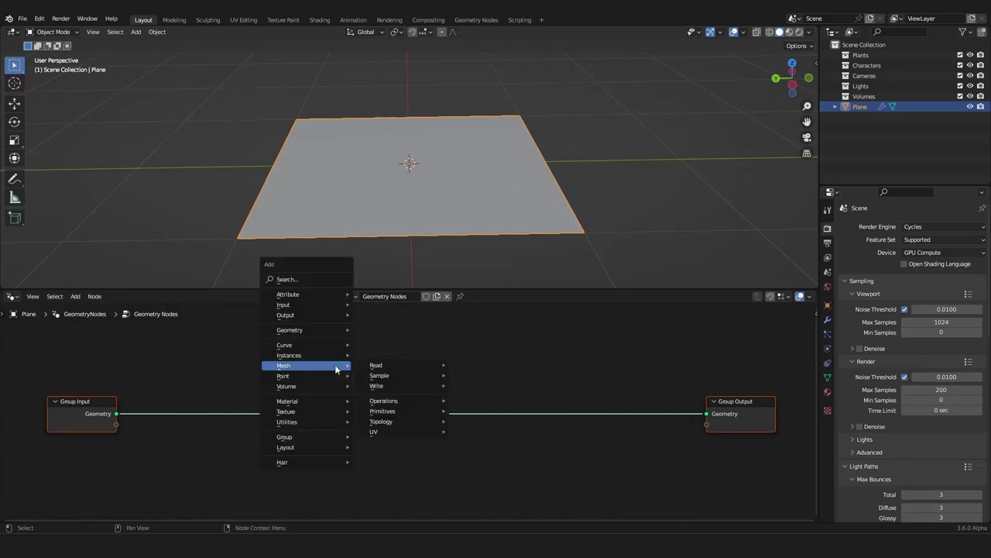
{"action": "mouse_move", "coordinate": [296, 379]}
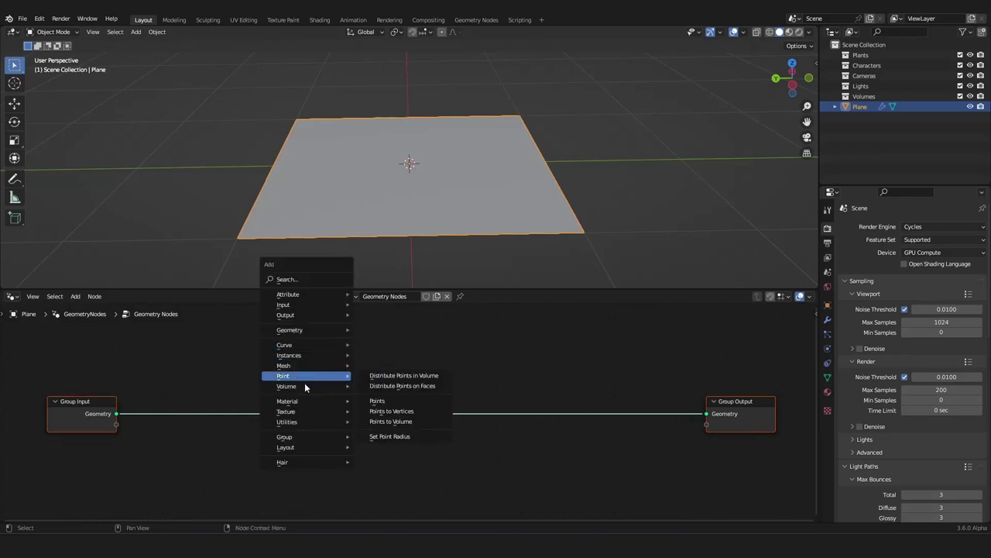
{"action": "mouse_move", "coordinate": [311, 363]}
{"action": "left_click", "coordinate": [414, 389]}
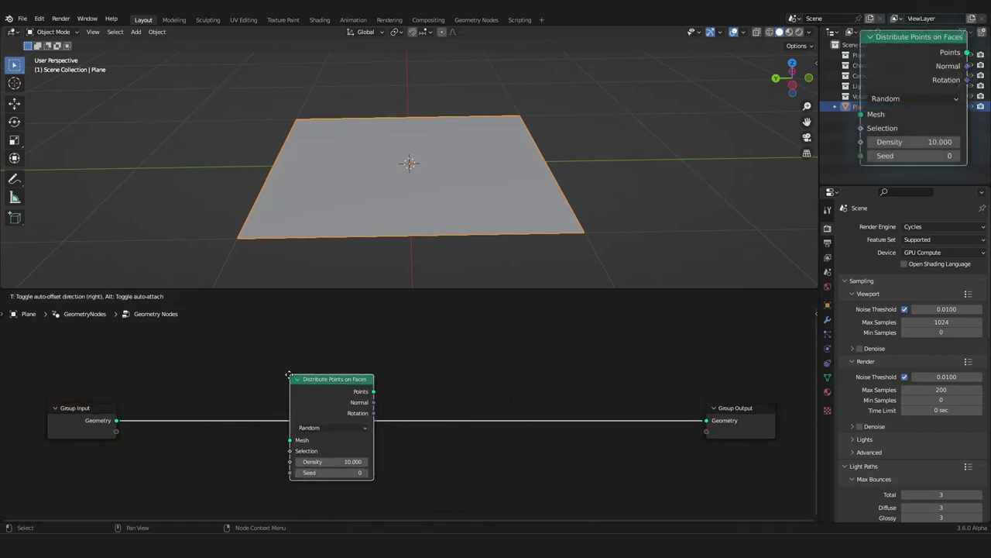
{"action": "left_click", "coordinate": [289, 375]}
{"action": "key", "text": "g"}
{"action": "right_click", "coordinate": [387, 370]}
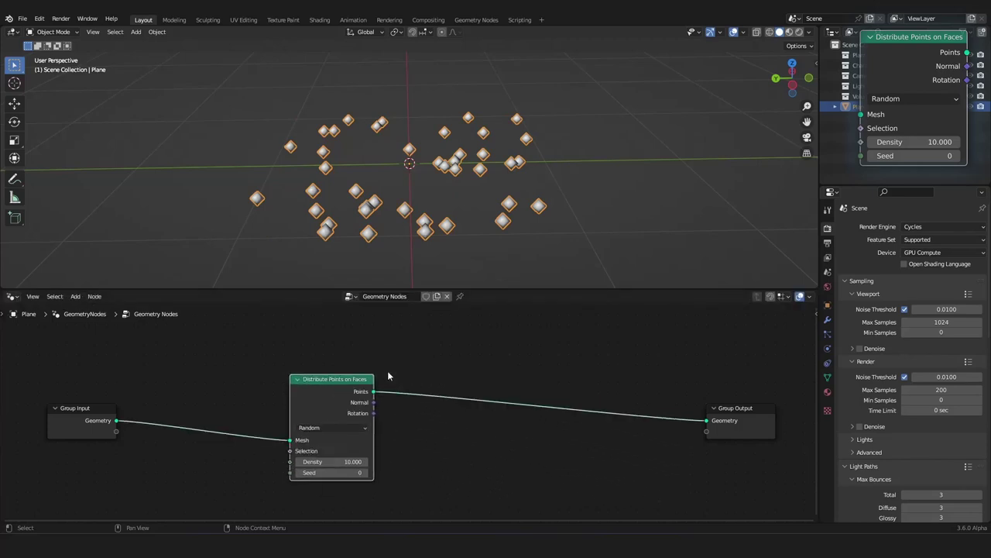
{"action": "middle_click_drag", "start_coordinate": [366, 216], "coordinate": [491, 196]}
{"action": "scroll", "coordinate": [452, 406], "scroll_direction": "down", "scroll_amount": 1}
{"action": "scroll", "coordinate": [458, 402], "scroll_direction": "down", "scroll_amount": 4}
{"action": "scroll", "coordinate": [410, 406], "scroll_direction": "up", "scroll_amount": 5}
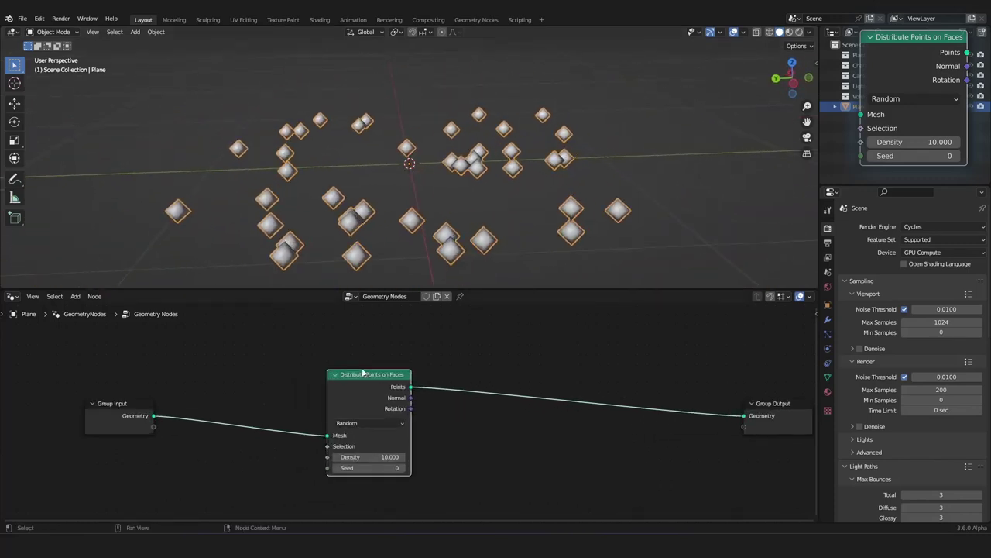
Step: Arrange the Group Input and Group Output nodes close to the Distribute Points on Faces node
{"action": "mouse_move", "coordinate": [362, 373]}
{"action": "left_mouse_down"}
{"action": "mouse_move", "coordinate": [387, 394]}
{"action": "mouse_move", "coordinate": [376, 382]}
{"action": "left_mouse_up"}
{"action": "right_click", "coordinate": [376, 381]}
{"action": "middle_click_drag", "start_coordinate": [502, 391], "coordinate": [473, 387]}
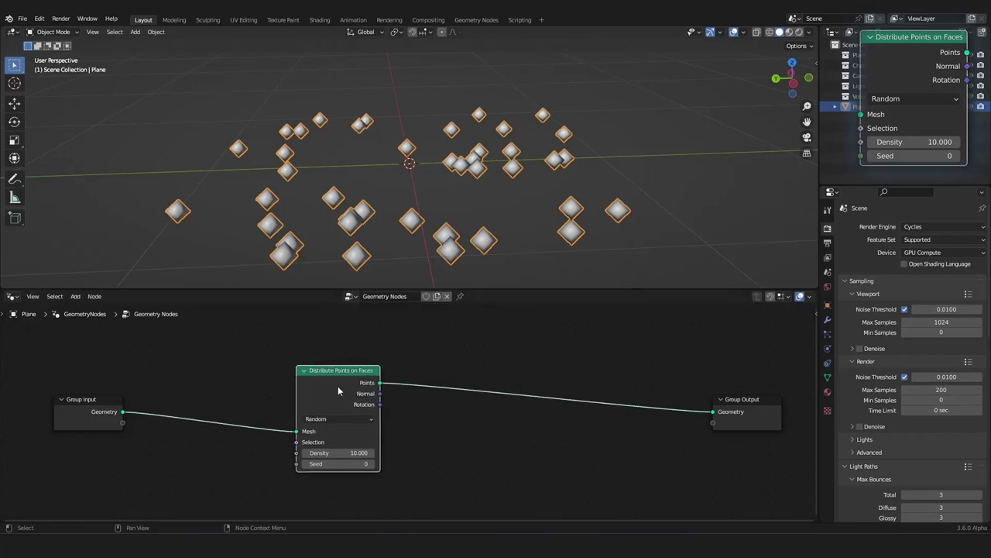
{"action": "scroll", "coordinate": [404, 413], "scroll_direction": "up", "scroll_amount": 4}
{"action": "middle_click_drag", "start_coordinate": [396, 414], "coordinate": [540, 415]}
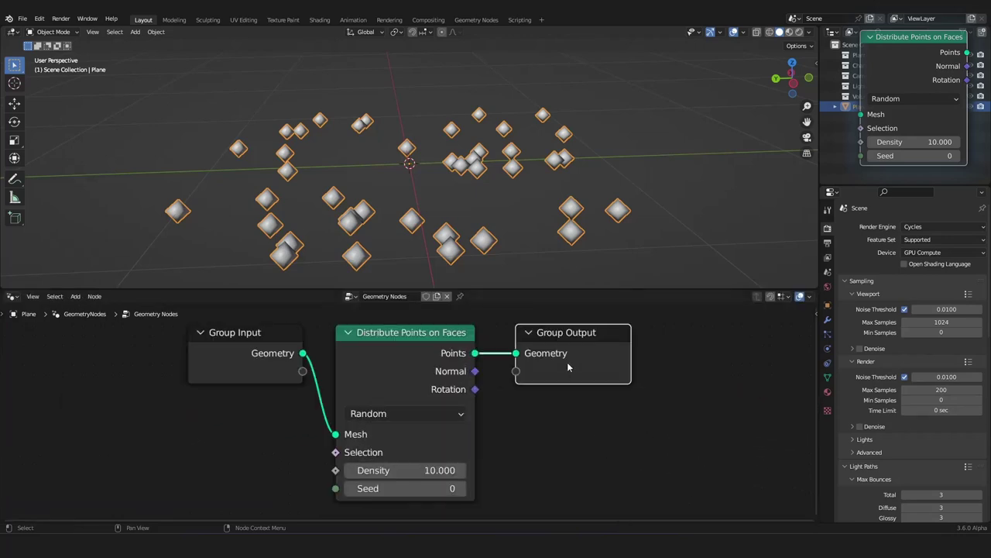
{"action": "left_click_drag", "start_coordinate": [567, 361], "coordinate": [622, 370]}
{"action": "right_click", "coordinate": [621, 370]}
Step: Examine the distributed points from several angles and in rendered shading, then return to solid shading with overlays shown
{"action": "middle_click_drag", "start_coordinate": [521, 178], "coordinate": [469, 190]}
{"action": "scroll", "coordinate": [495, 191], "scroll_direction": "down", "scroll_amount": 3}
{"action": "scroll", "coordinate": [510, 223], "scroll_direction": "up", "scroll_amount": 4}
{"action": "scroll", "coordinate": [510, 223], "scroll_direction": "down", "scroll_amount": 4}
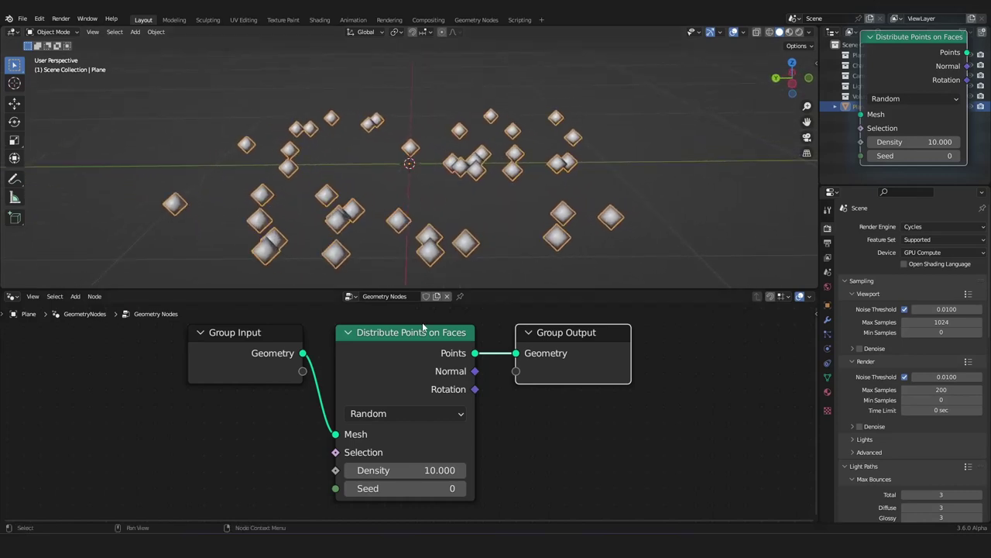
{"action": "scroll", "coordinate": [400, 366], "scroll_direction": "down", "scroll_amount": 5}
{"action": "scroll", "coordinate": [415, 377], "scroll_direction": "up", "scroll_amount": 5}
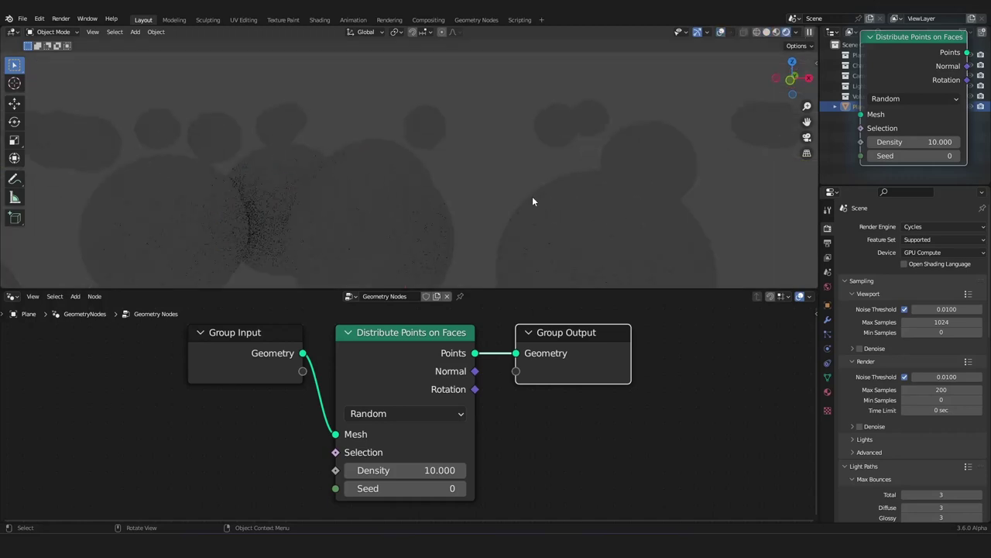
{"action": "mouse_move", "coordinate": [517, 198]}
{"action": "middle_mouse_down"}
{"action": "mouse_move", "coordinate": [584, 209]}
{"action": "mouse_move", "coordinate": [610, 193]}
{"action": "mouse_move", "coordinate": [503, 157]}
{"action": "mouse_move", "coordinate": [589, 199]}
{"action": "middle_mouse_up"}
{"action": "scroll", "coordinate": [597, 208], "scroll_direction": "up", "scroll_amount": 8}
{"action": "scroll", "coordinate": [512, 170], "scroll_direction": "up", "scroll_amount": 4}
{"action": "scroll", "coordinate": [526, 180], "scroll_direction": "down", "scroll_amount": 8}
{"action": "left_click", "coordinate": [767, 31]}
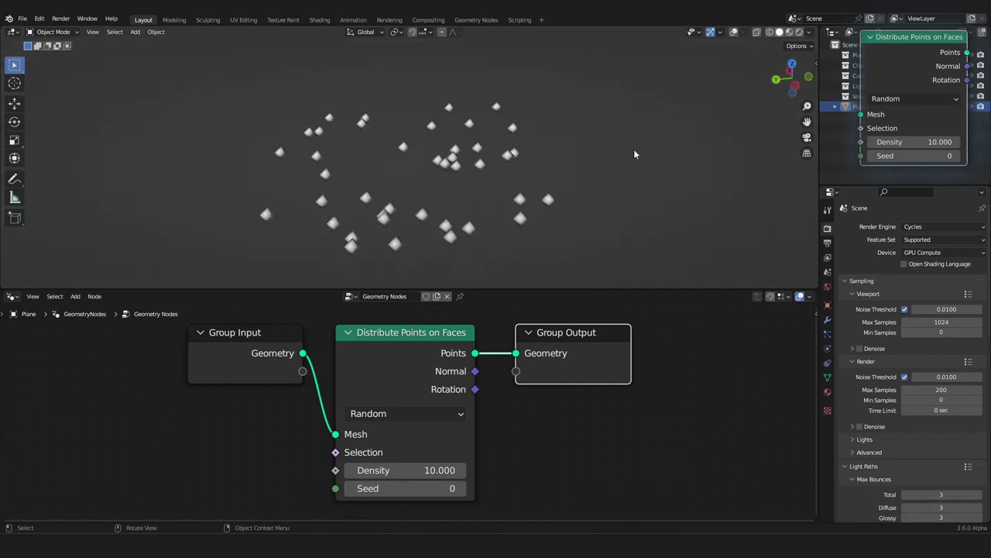
{"action": "middle_click_drag", "start_coordinate": [633, 153], "coordinate": [674, 54]}
{"action": "left_click", "coordinate": [734, 32]}
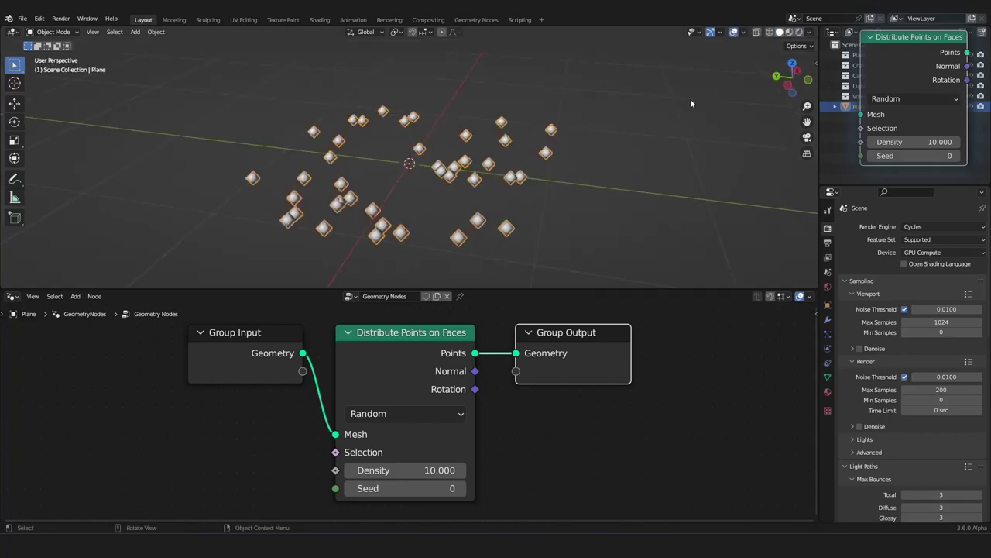
Step: Raise the density of the Distribute Points on Faces node to 91.9
{"action": "middle_click_drag", "start_coordinate": [690, 99], "coordinate": [646, 171]}
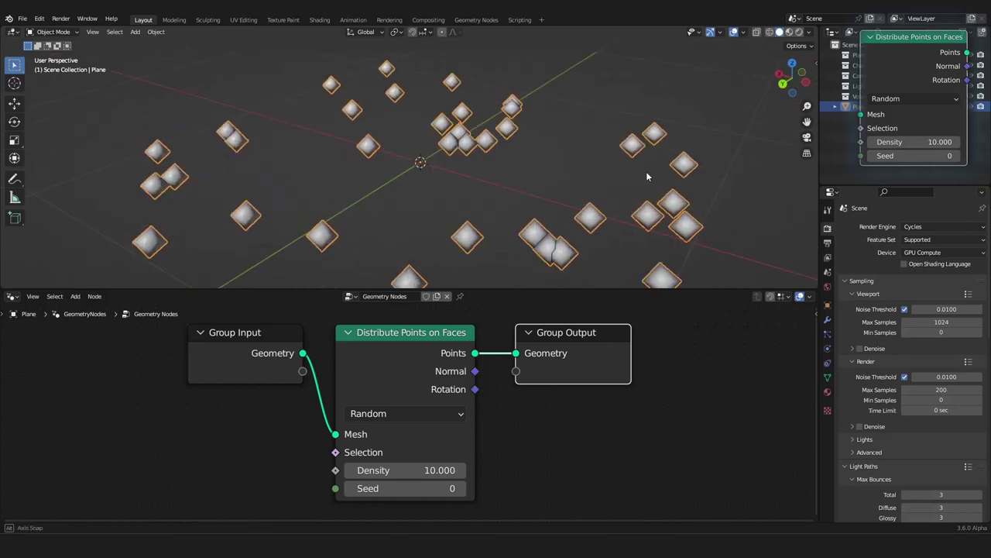
{"action": "scroll", "coordinate": [504, 396], "scroll_direction": "down", "scroll_amount": 1}
{"action": "scroll", "coordinate": [503, 395], "scroll_direction": "down", "scroll_amount": 1}
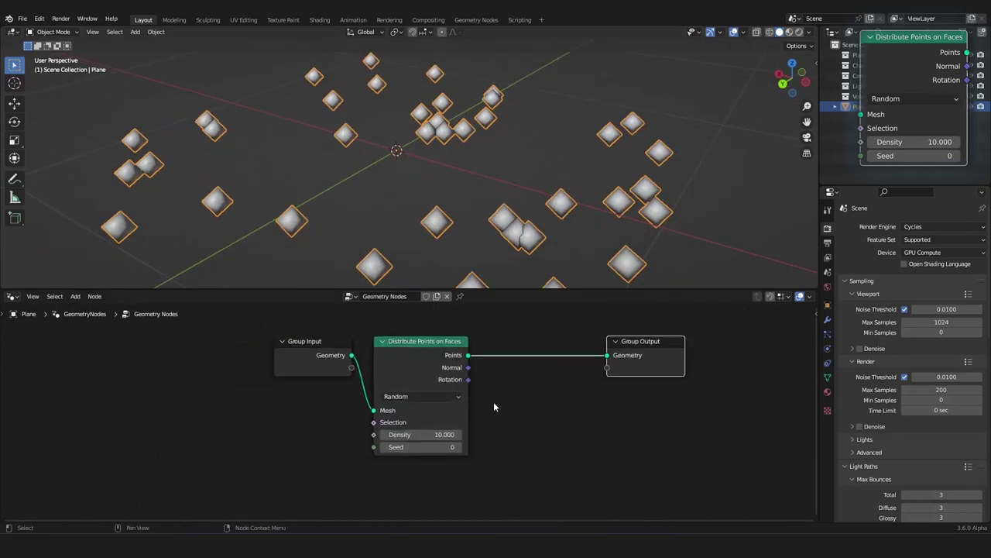
{"action": "scroll", "coordinate": [418, 411], "scroll_direction": "up", "scroll_amount": 1}
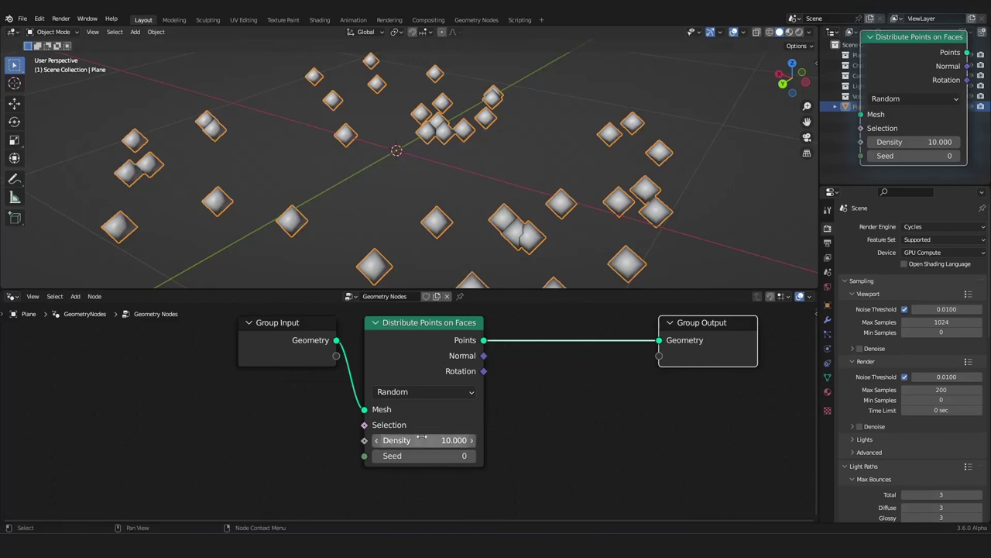
{"action": "left_click_drag", "start_coordinate": [423, 440], "coordinate": [789, 440]}
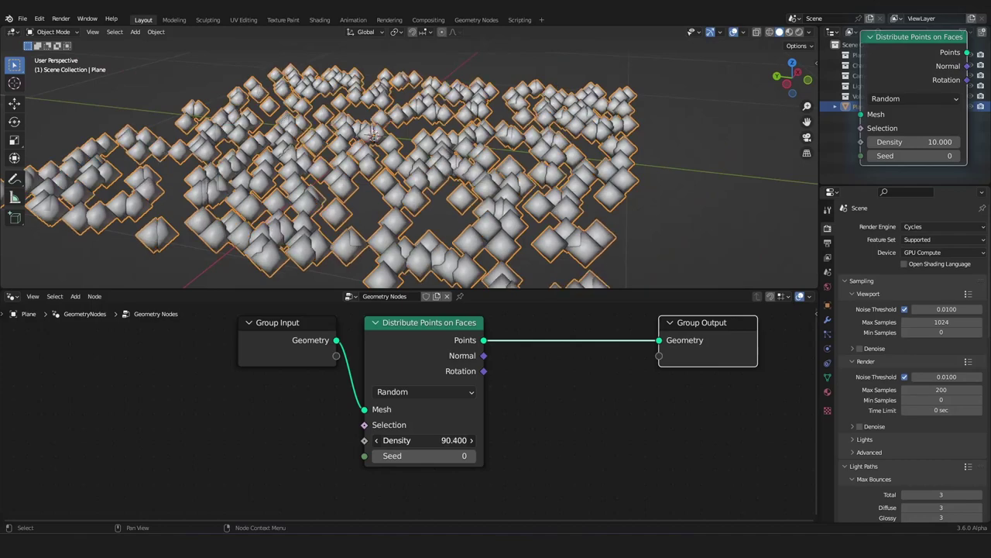
{"action": "left_click_drag", "start_coordinate": [422, 440], "coordinate": [426, 440]}
Step: Set the seed of the Distribute Points on Faces node to 7
{"action": "left_click", "coordinate": [471, 455]}
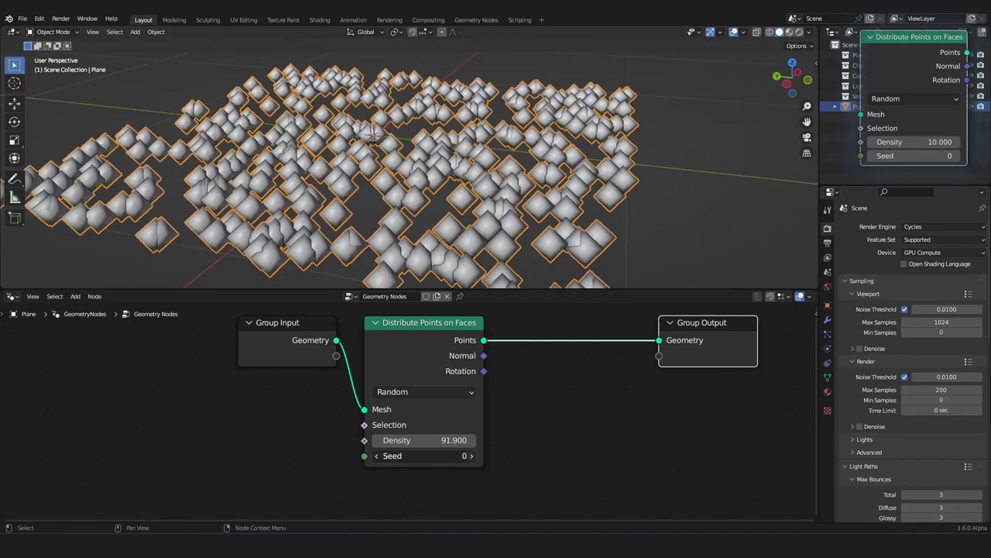
{"action": "left_click", "coordinate": [471, 455]}
{"action": "left_click", "coordinate": [471, 455]}
{"action": "left_click", "coordinate": [471, 456]}
{"action": "left_click", "coordinate": [471, 455]}
{"action": "left_click", "coordinate": [471, 456]}
{"action": "left_click", "coordinate": [471, 456]}
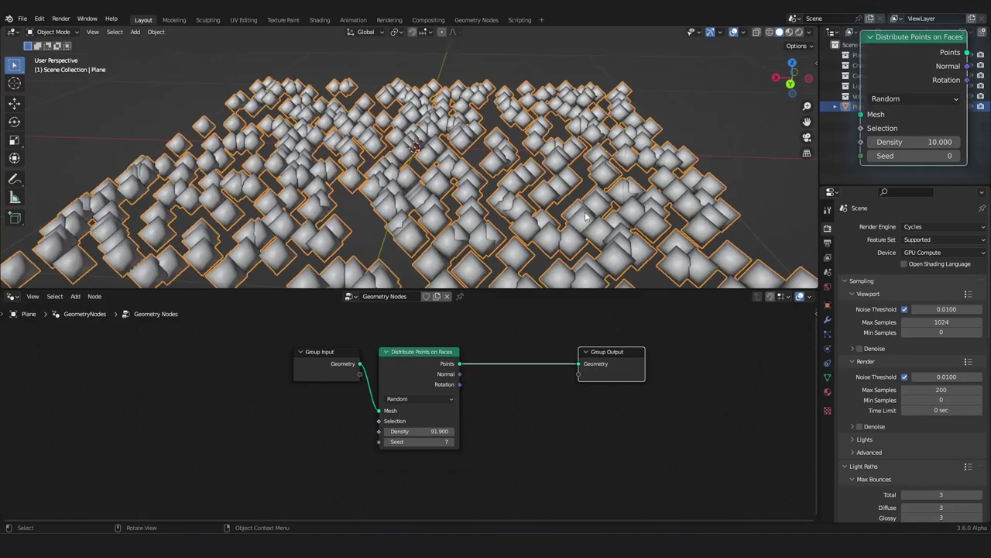
Step: Try the Poisson Disk distribution method on the Distribute Points on Faces node, view the points, and return it to Random
{"action": "middle_click_drag", "start_coordinate": [542, 198], "coordinate": [445, 228]}
{"action": "scroll", "coordinate": [511, 186], "scroll_direction": "down", "scroll_amount": 2}
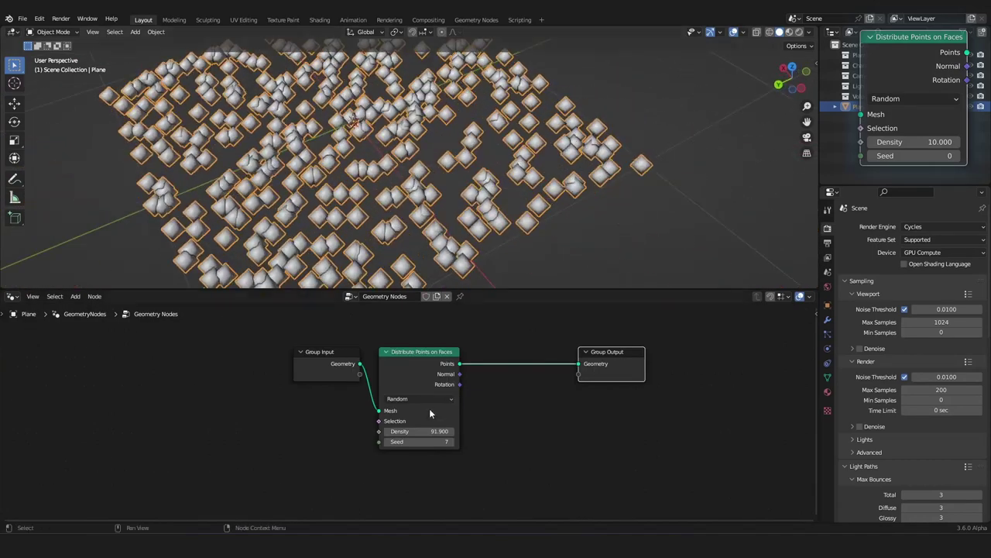
{"action": "scroll", "coordinate": [429, 409], "scroll_direction": "down", "scroll_amount": 2}
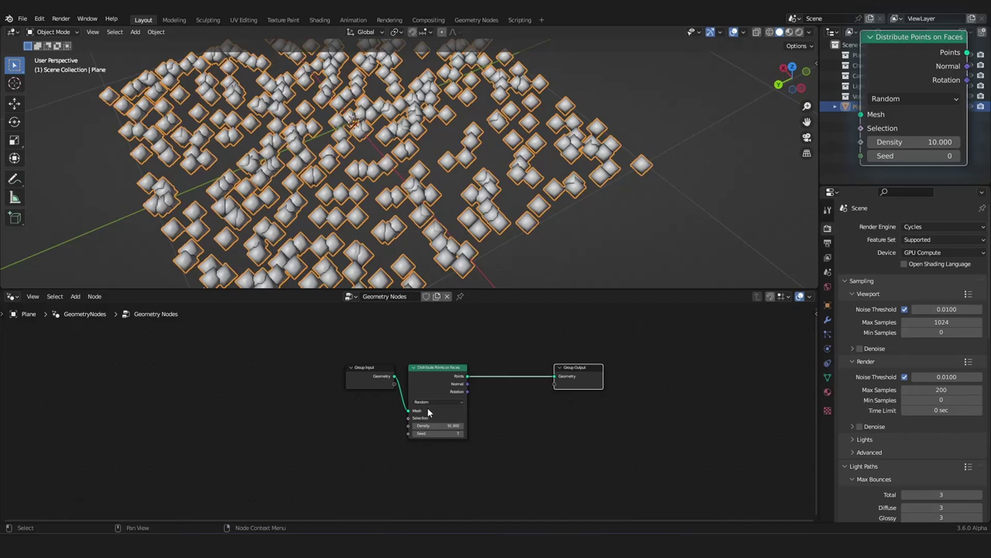
{"action": "scroll", "coordinate": [456, 397], "scroll_direction": "up", "scroll_amount": 4}
{"action": "left_click", "coordinate": [458, 395]}
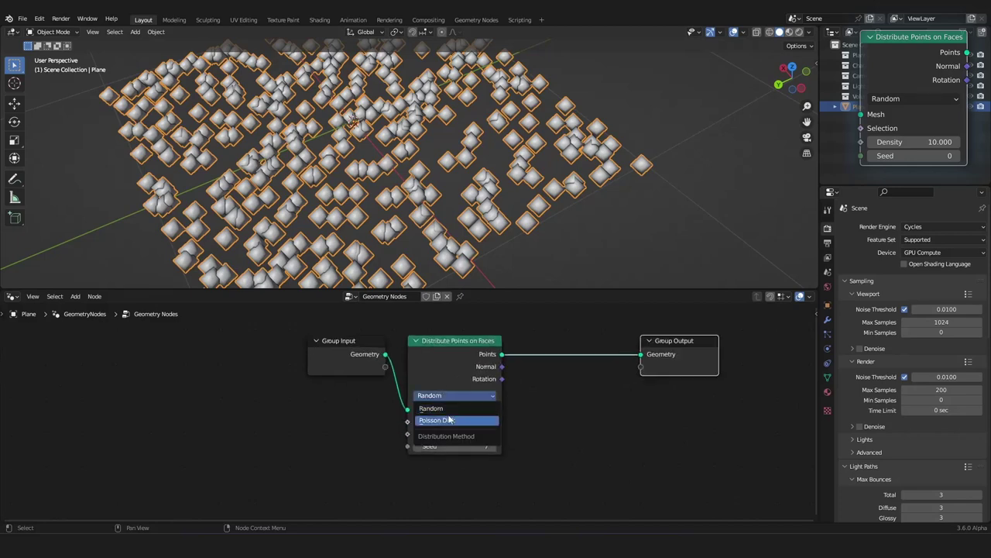
{"action": "left_click", "coordinate": [446, 421]}
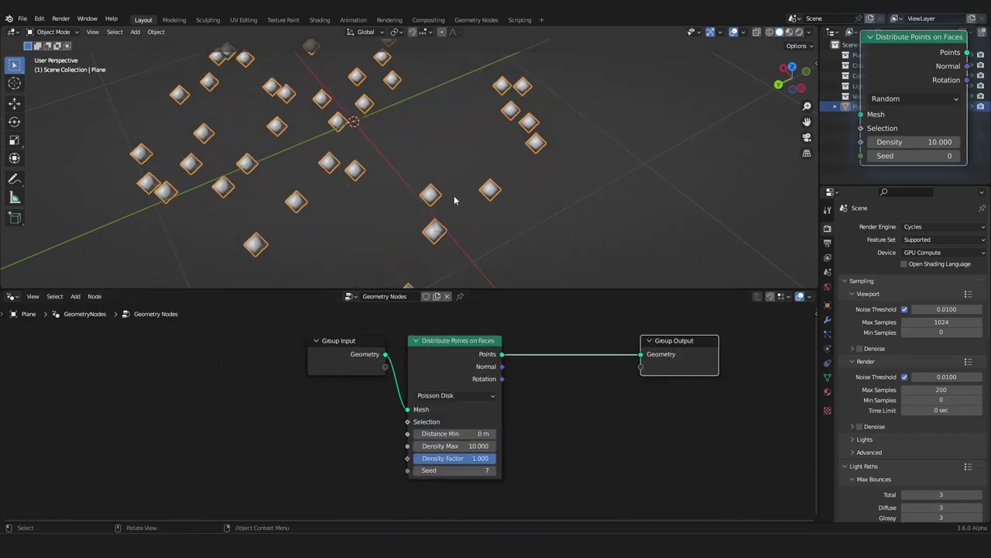
{"action": "middle_click_drag", "start_coordinate": [427, 199], "coordinate": [431, 144]}
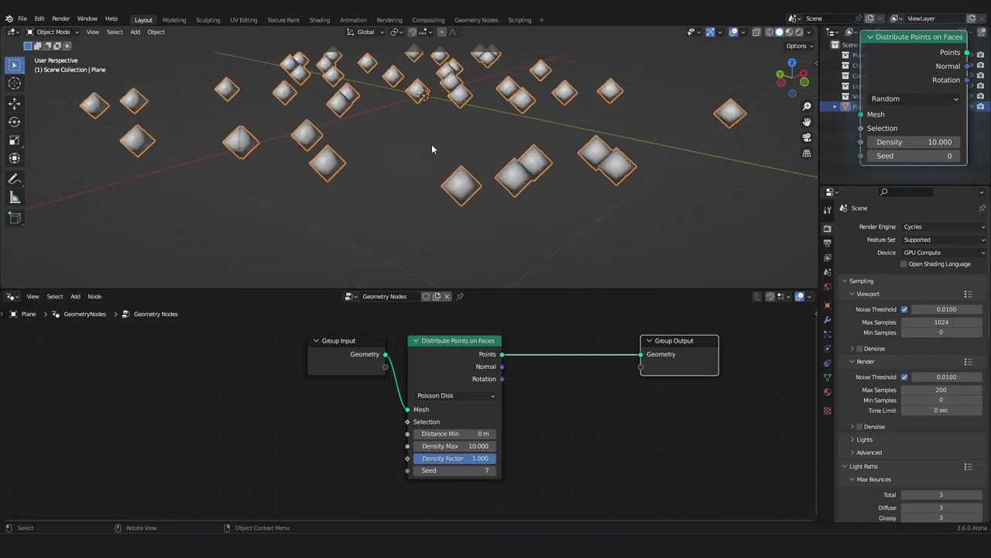
{"action": "left_click", "coordinate": [464, 392]}
{"action": "left_click", "coordinate": [432, 395]}
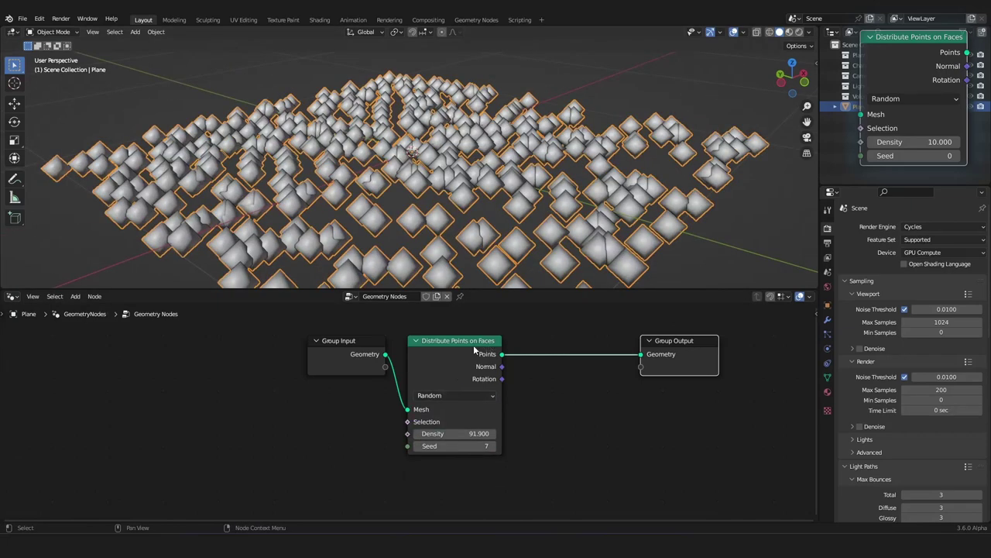
Step: Set the distribution method of the Distribute Points on Faces node to Poisson Disk
{"action": "scroll", "coordinate": [421, 174], "scroll_direction": "down", "scroll_amount": 3}
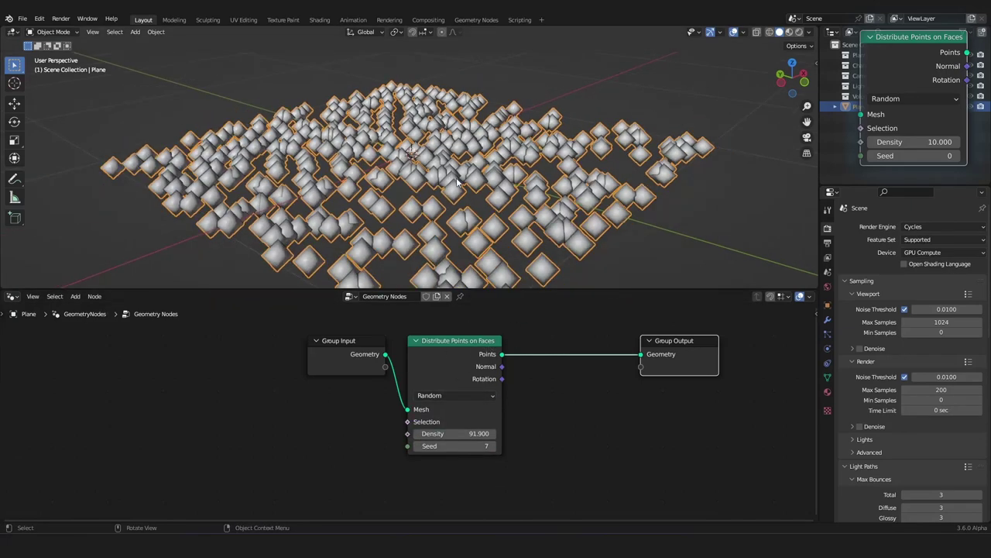
{"action": "middle_click_drag", "start_coordinate": [436, 172], "coordinate": [477, 192]}
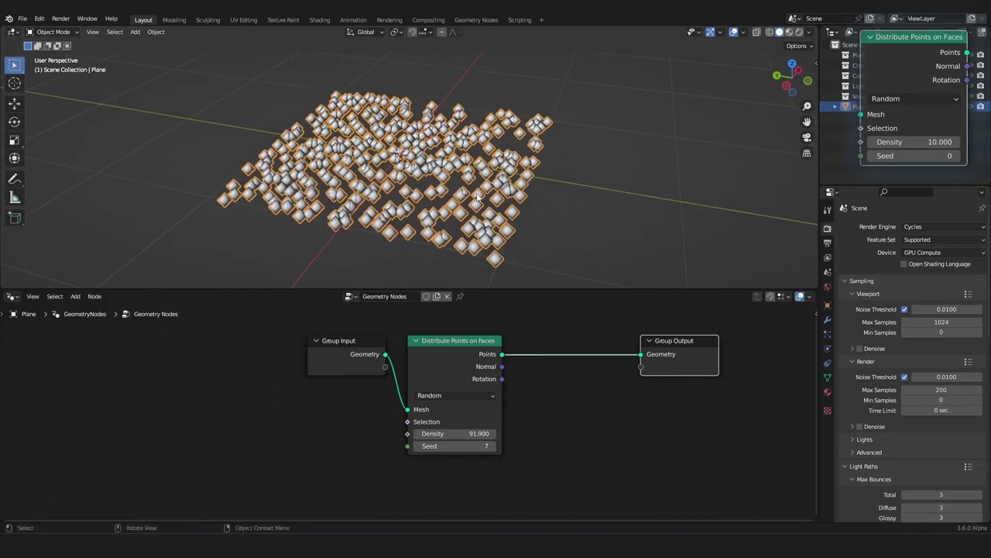
{"action": "scroll", "coordinate": [472, 229], "scroll_direction": "up", "scroll_amount": 3}
{"action": "left_click", "coordinate": [473, 396]}
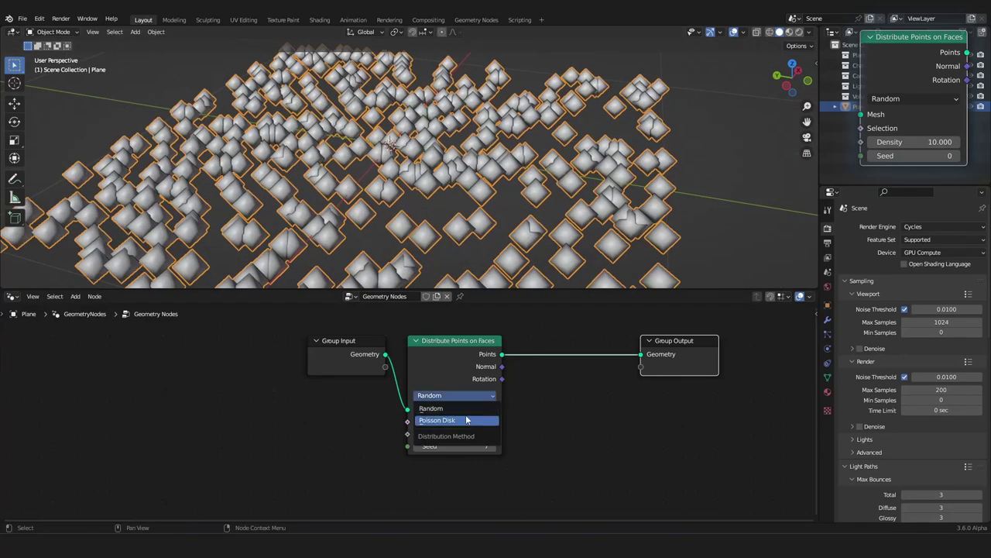
{"action": "left_click", "coordinate": [467, 420]}
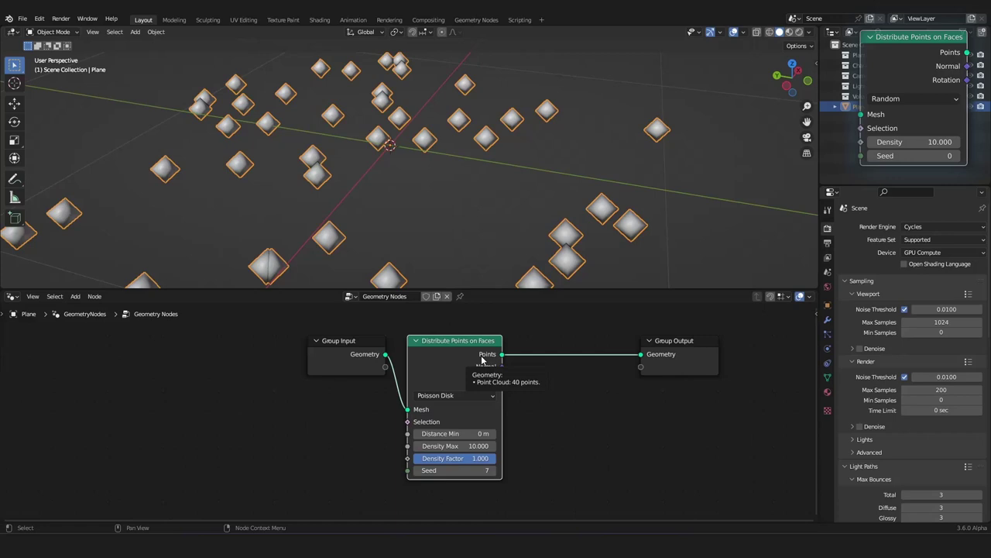
Step: Set Density Max of the Distribute Points on Faces node to 100
{"action": "middle_click_drag", "start_coordinate": [555, 415], "coordinate": [532, 410]}
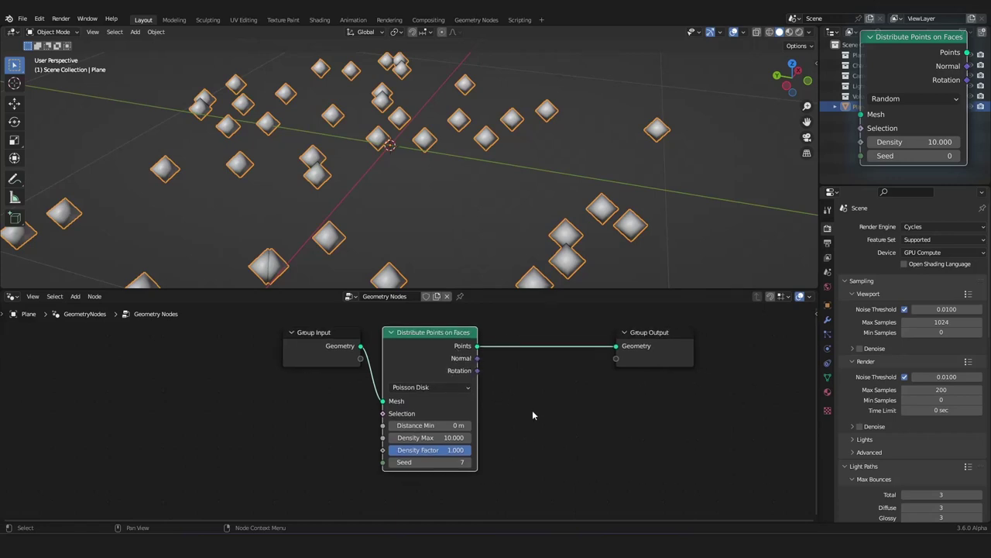
{"action": "scroll", "coordinate": [532, 412], "scroll_direction": "up", "scroll_amount": 4}
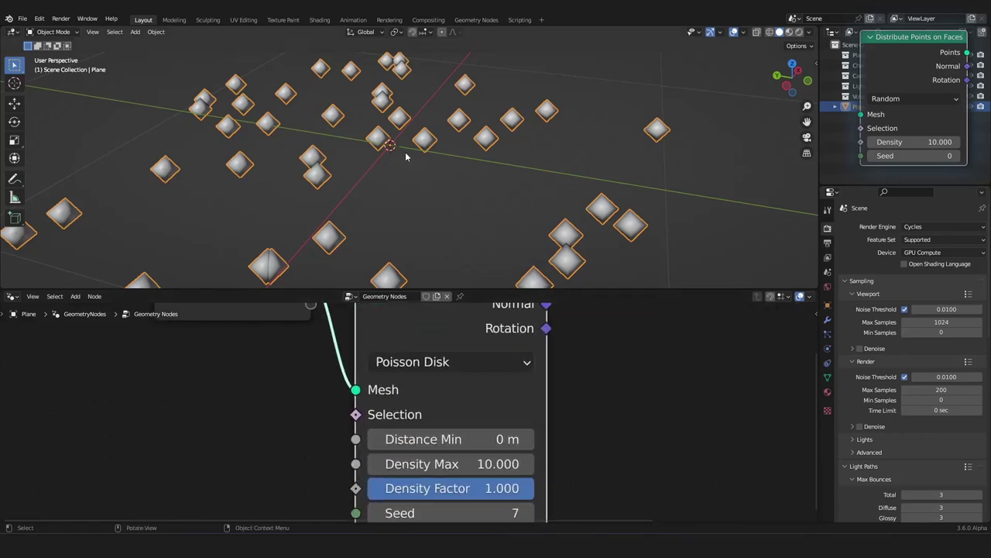
{"action": "middle_click_drag", "start_coordinate": [405, 152], "coordinate": [554, 100]}
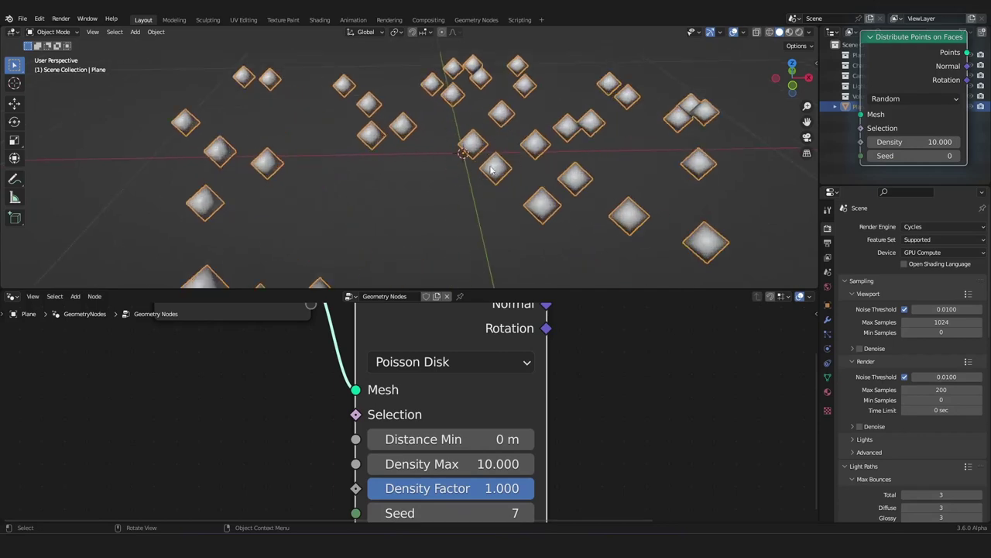
{"action": "scroll", "coordinate": [576, 416], "scroll_direction": "down", "scroll_amount": 3}
{"action": "middle_click_drag", "start_coordinate": [576, 420], "coordinate": [544, 379]}
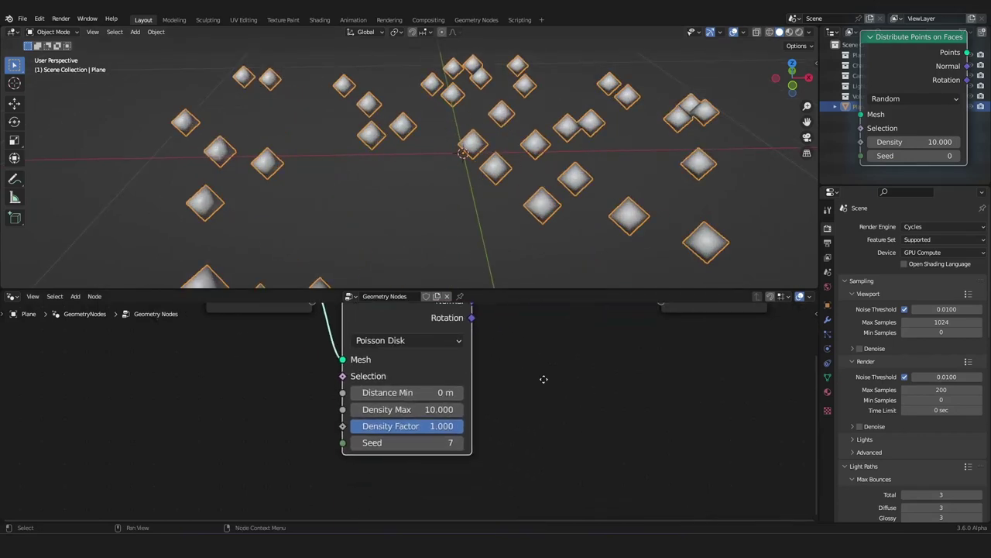
{"action": "scroll", "coordinate": [538, 378], "scroll_direction": "up", "scroll_amount": 2}
{"action": "double_click", "coordinate": [422, 399]}
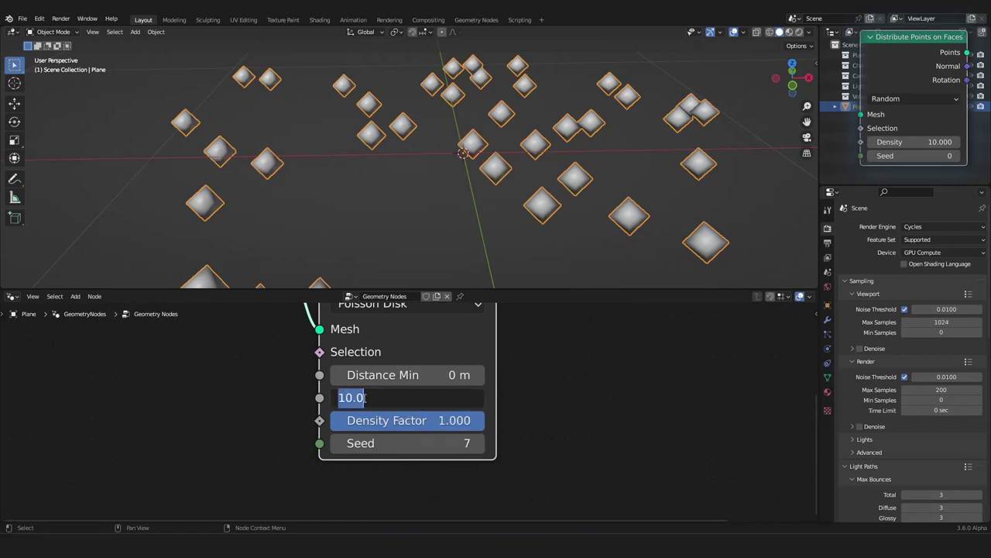
{"action": "type", "text": "100.0"}
{"action": "key", "text": "Return"}
Step: Raise Density Max of the Distribute Points on Faces node to 500 and view the resulting points
{"action": "double_click", "coordinate": [338, 398]}
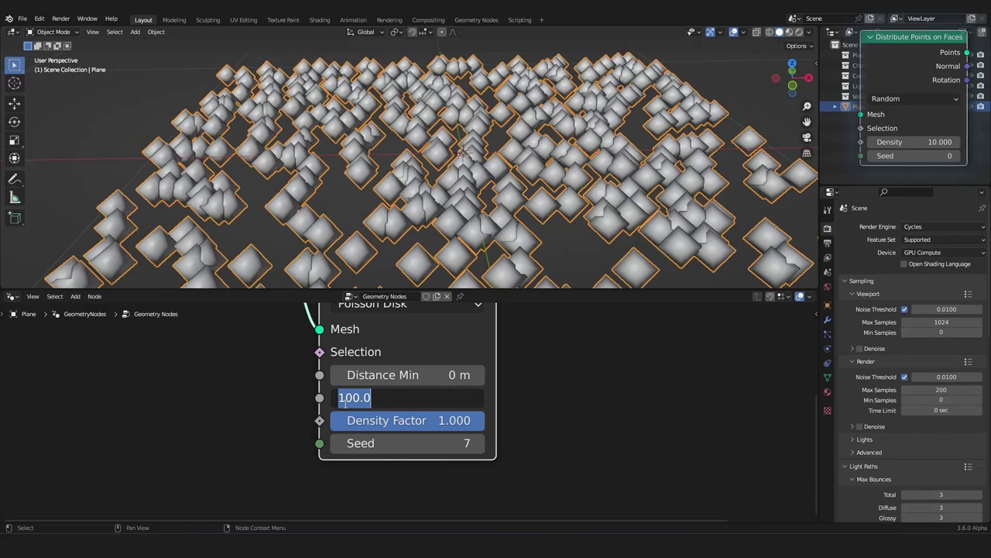
{"action": "left_click", "coordinate": [345, 397]}
{"action": "key", "text": "BackSpace"}
{"action": "type", "text": "5"}
{"action": "key", "text": "Return"}
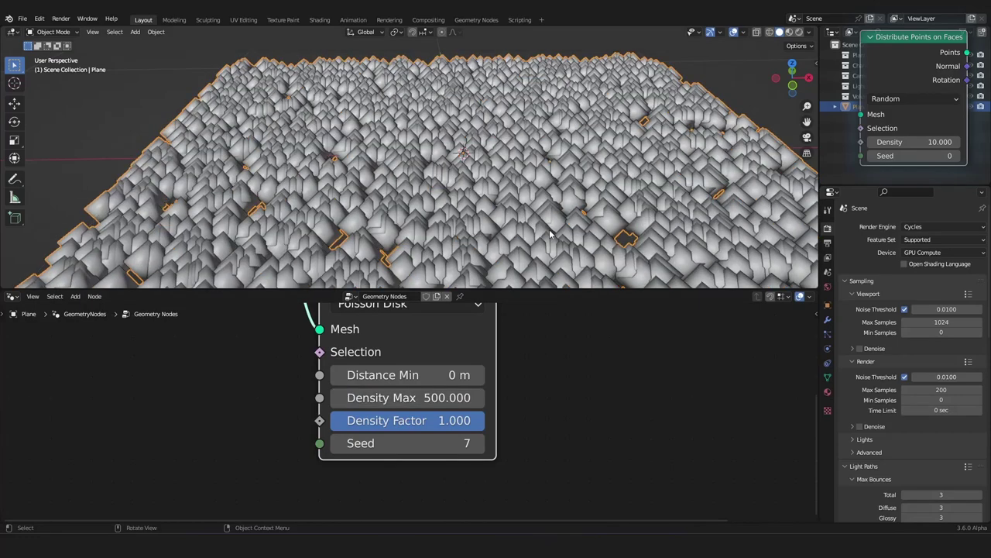
{"action": "scroll", "coordinate": [454, 89], "scroll_direction": "down", "scroll_amount": 5}
{"action": "middle_click_drag", "start_coordinate": [454, 88], "coordinate": [548, 120]}
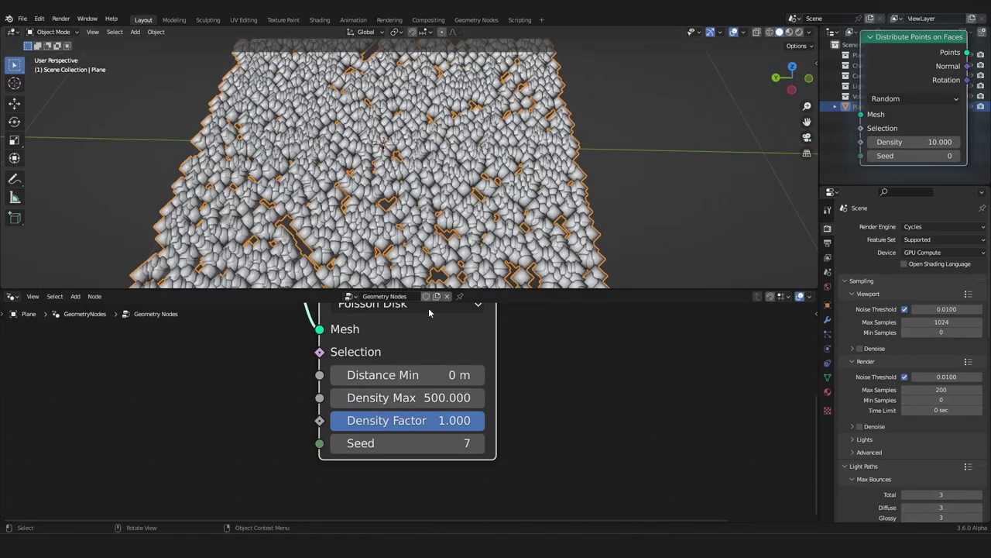
Step: Switch the distribution method to Random for comparison and return it to Poisson Disk
{"action": "scroll", "coordinate": [428, 313], "scroll_direction": "down", "scroll_amount": 1}
{"action": "left_click", "coordinate": [413, 330]}
{"action": "left_click", "coordinate": [403, 342]}
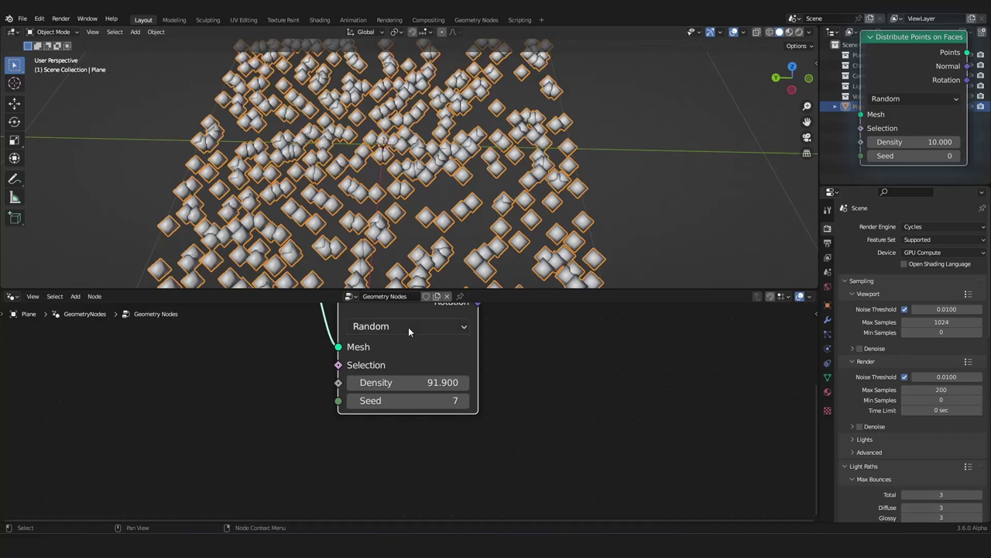
{"action": "left_click", "coordinate": [409, 331]}
{"action": "left_click", "coordinate": [402, 361]}
{"action": "scroll", "coordinate": [526, 391], "scroll_direction": "down", "scroll_amount": 1}
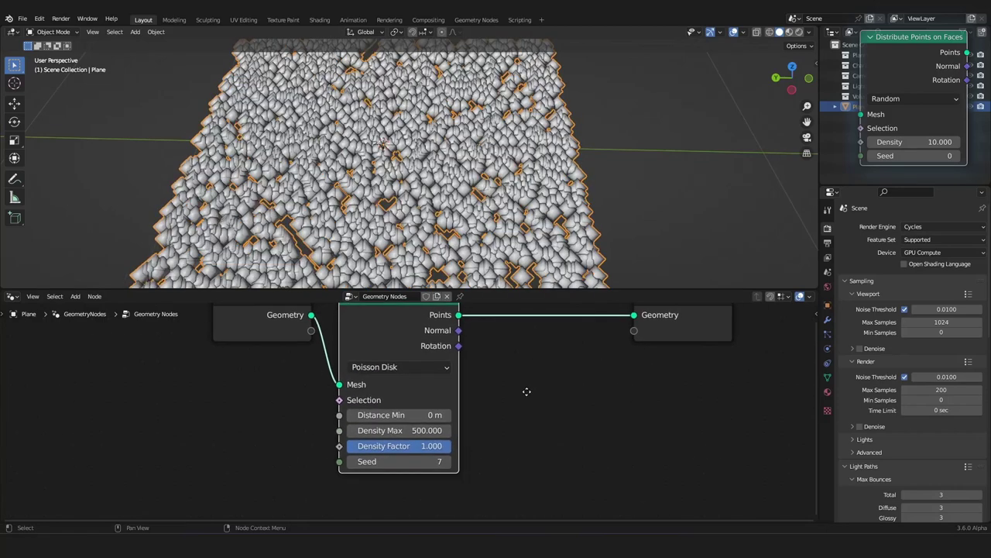
Step: Set Distance Min of the Distribute Points on Faces node to 0.1 m and inspect the spacing between points
{"action": "scroll", "coordinate": [526, 391], "scroll_direction": "up", "scroll_amount": 2}
{"action": "scroll", "coordinate": [515, 394], "scroll_direction": "down", "scroll_amount": 1}
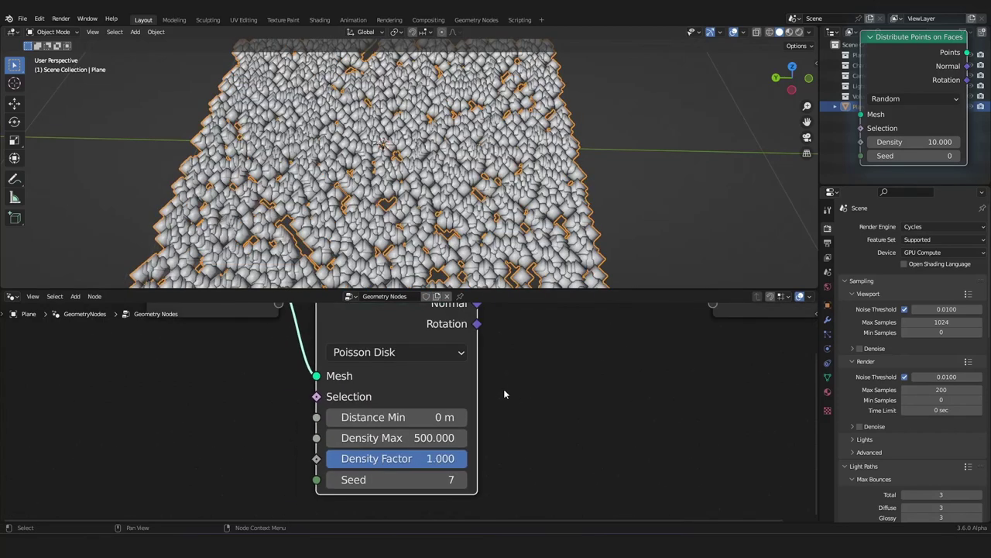
{"action": "left_click", "coordinate": [396, 417]}
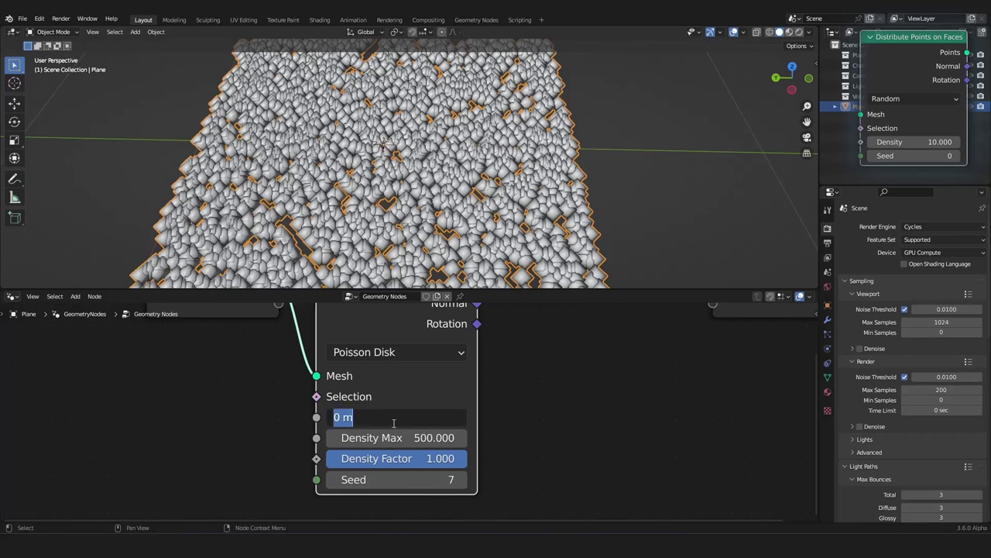
{"action": "type", "text": ".1"}
{"action": "key", "text": "Return"}
{"action": "middle_click_drag", "start_coordinate": [333, 203], "coordinate": [419, 219]}
{"action": "scroll", "coordinate": [476, 261], "scroll_direction": "up", "scroll_amount": 5}
{"action": "scroll", "coordinate": [477, 257], "scroll_direction": "down", "scroll_amount": 4}
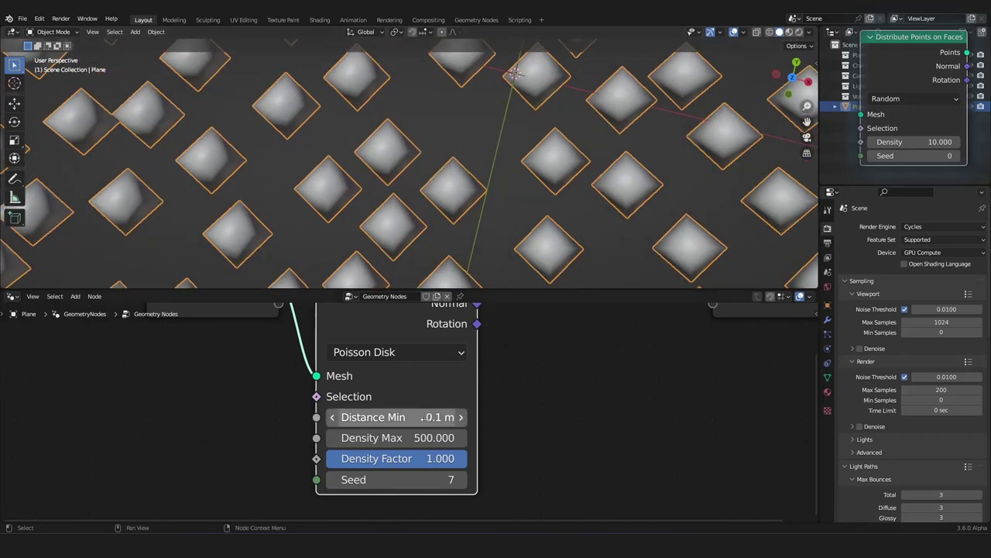
{"action": "scroll", "coordinate": [425, 235], "scroll_direction": "down", "scroll_amount": 7}
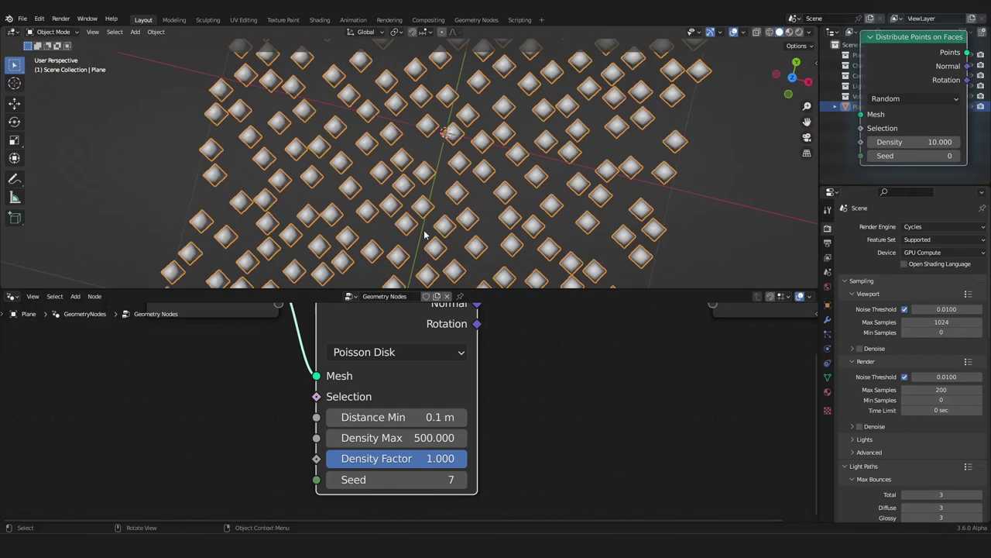
Step: Set Density Max of the Distribute Points on Faces node to 5000 and look over the distributed points
{"action": "middle_click_drag", "start_coordinate": [425, 234], "coordinate": [395, 220], "text": "shift"}
{"action": "scroll", "coordinate": [394, 219], "scroll_direction": "up", "scroll_amount": 1}
{"action": "left_click", "coordinate": [424, 437]}
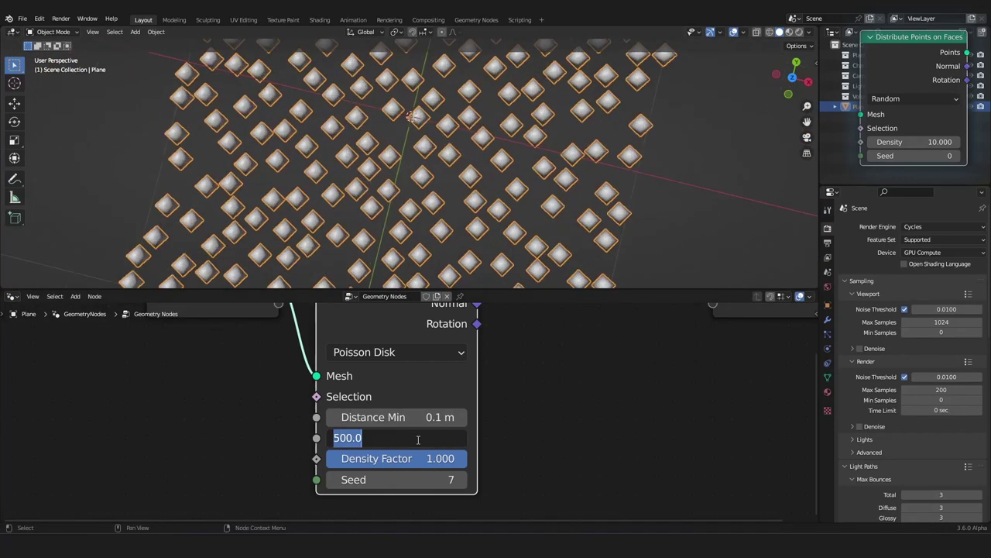
{"action": "type", "text": "0"}
{"action": "key", "text": "Return"}
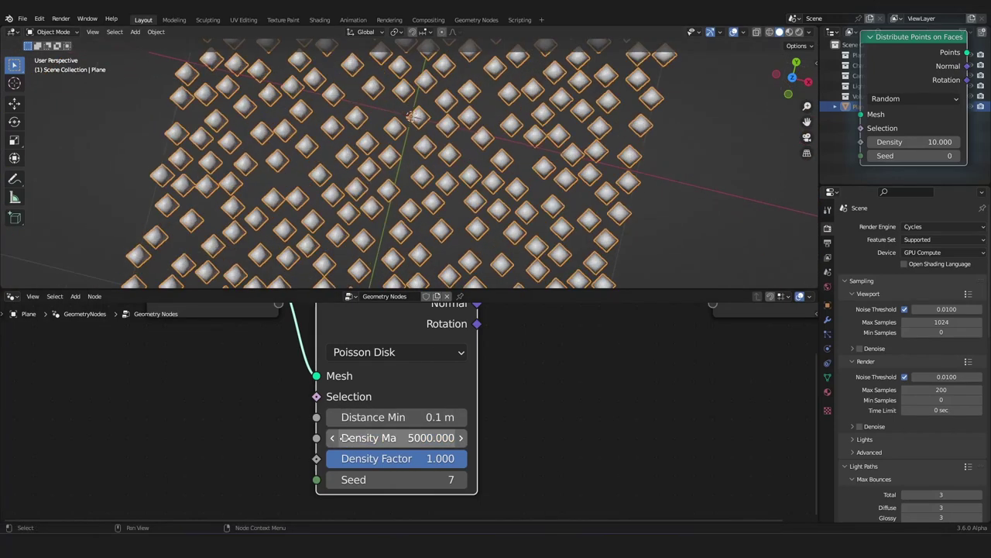
{"action": "scroll", "coordinate": [434, 178], "scroll_direction": "down", "scroll_amount": 3}
{"action": "middle_click_drag", "start_coordinate": [434, 178], "coordinate": [483, 230]}
{"action": "scroll", "coordinate": [457, 395], "scroll_direction": "down", "scroll_amount": 2}
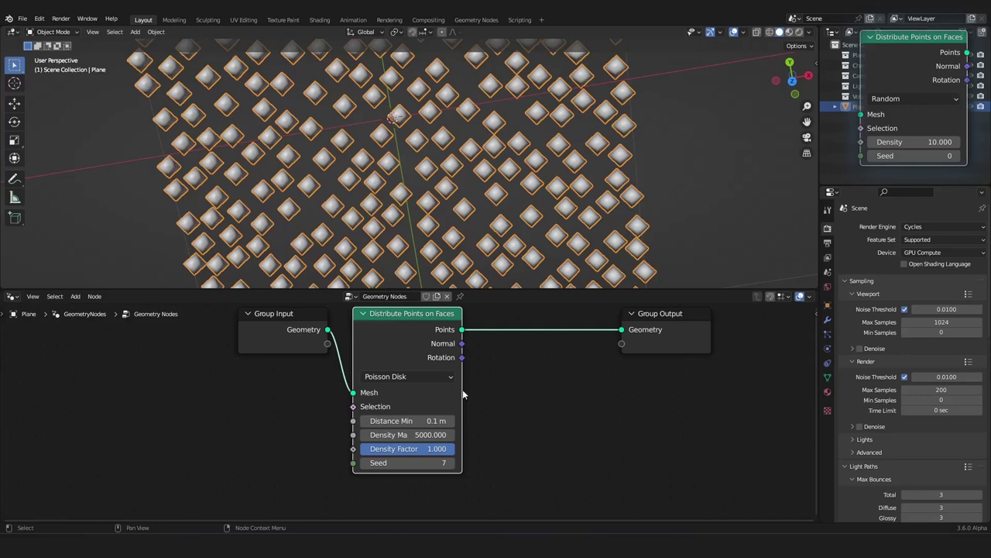
{"action": "scroll", "coordinate": [388, 397], "scroll_direction": "up", "scroll_amount": 2}
{"action": "mouse_move", "coordinate": [464, 465]}
{"action": "left_mouse_down"}
{"action": "mouse_move", "coordinate": [364, 465]}
{"action": "mouse_move", "coordinate": [475, 466]}
{"action": "mouse_move", "coordinate": [337, 466]}
{"action": "mouse_move", "coordinate": [477, 467]}
{"action": "left_mouse_up"}
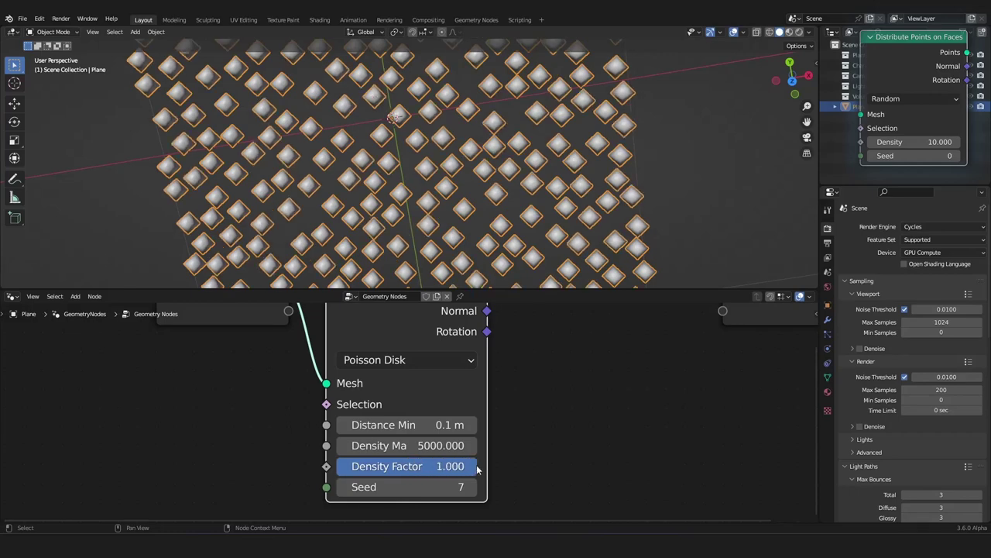
{"action": "scroll", "coordinate": [482, 186], "scroll_direction": "down", "scroll_amount": 4}
{"action": "middle_click_drag", "start_coordinate": [483, 186], "coordinate": [470, 117]}
{"action": "scroll", "coordinate": [440, 392], "scroll_direction": "down", "scroll_amount": 3}
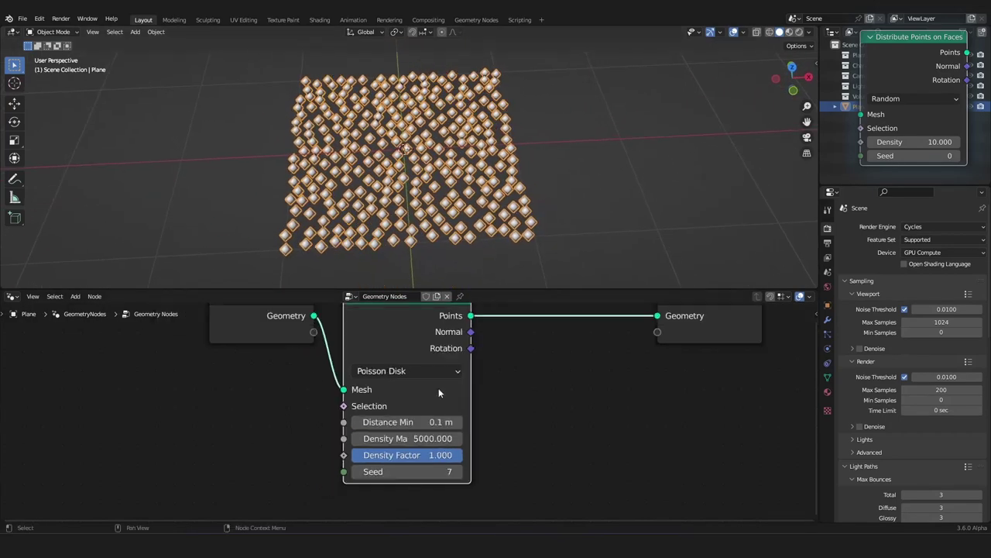
Step: Add a Noise Texture node and connect its Fac output to Density Factor on the Distribute Points on Faces node
{"action": "middle_click_drag", "start_coordinate": [441, 392], "coordinate": [477, 358]}
{"action": "scroll", "coordinate": [477, 358], "scroll_direction": "up", "scroll_amount": 4}
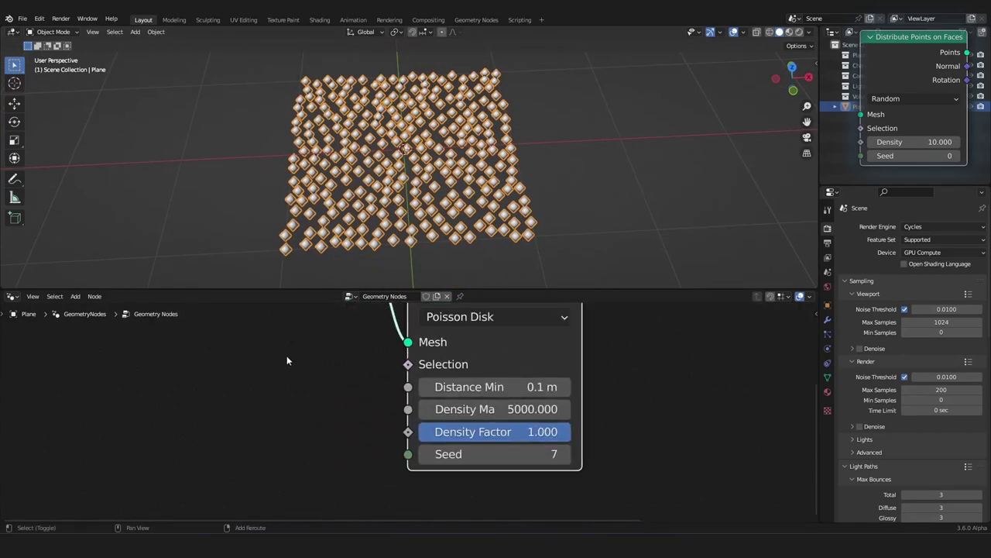
{"action": "key", "text": "shift+a"}
{"action": "type", "text": "no"}
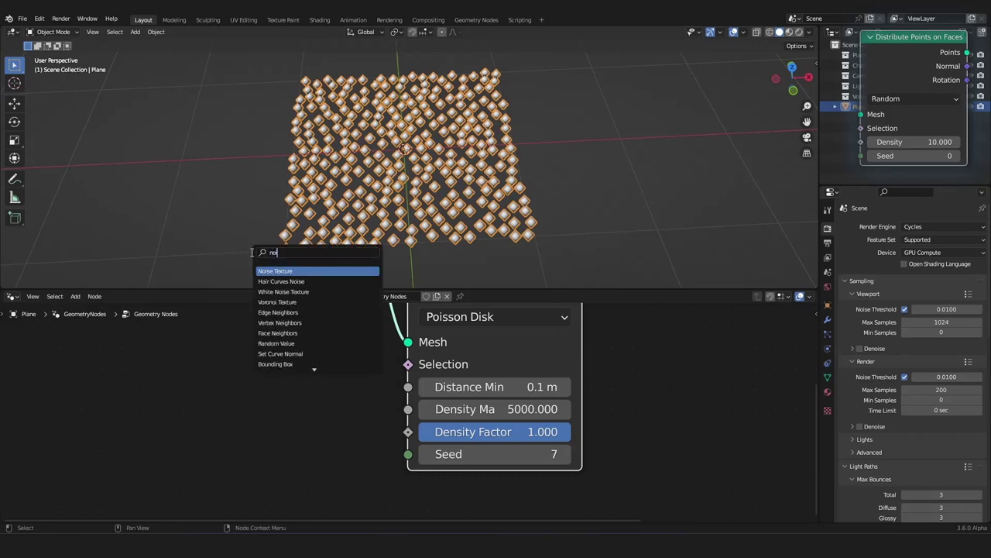
{"action": "key", "text": "Return"}
{"action": "left_click", "coordinate": [322, 402]}
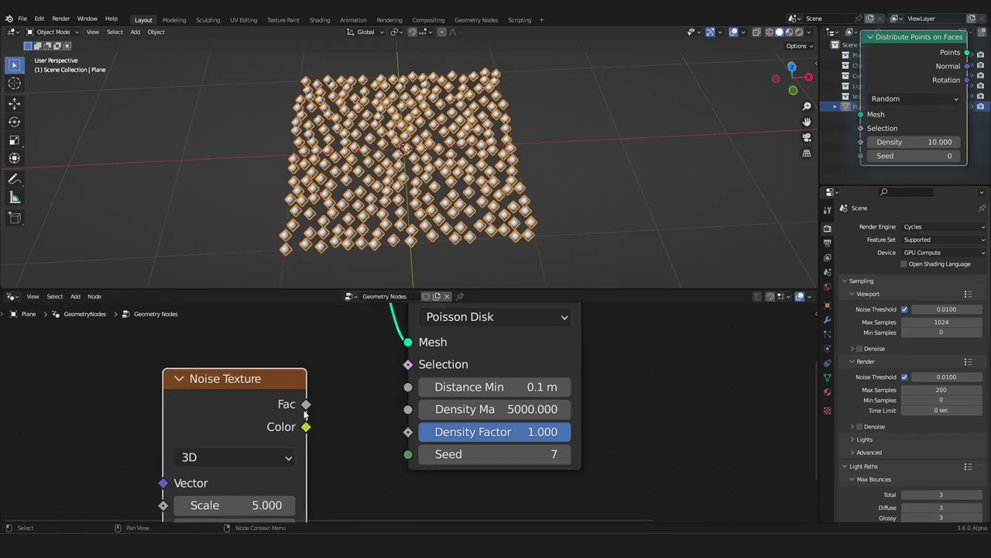
{"action": "left_click_drag", "start_coordinate": [306, 414], "coordinate": [408, 431]}
Step: Move the Noise Texture node farther from the Distribute Points on Faces node and insert a ColorRamp node on the link between them
{"action": "scroll", "coordinate": [403, 432], "scroll_direction": "down", "scroll_amount": 3}
{"action": "key", "text": "g"}
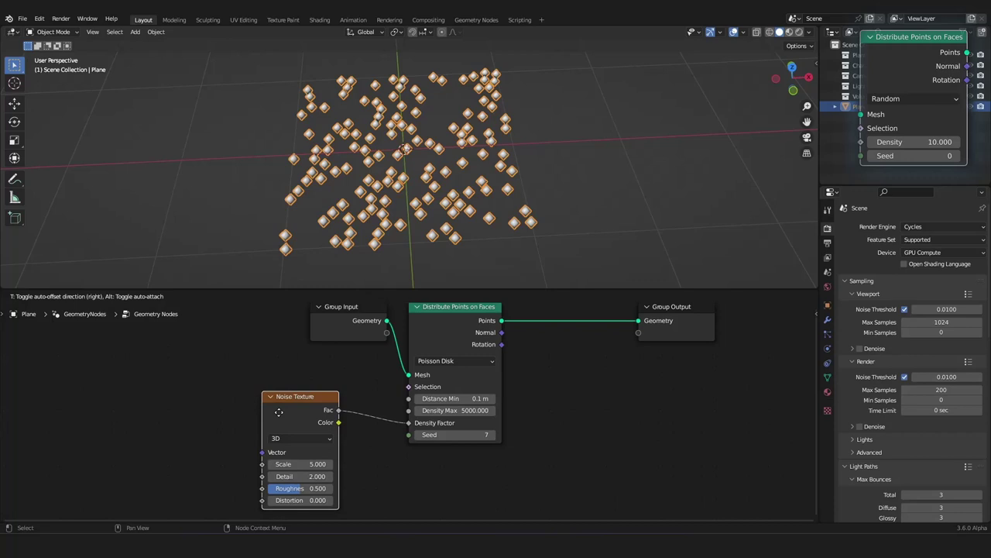
{"action": "left_click", "coordinate": [153, 399]}
{"action": "key", "text": "shift+a"}
{"action": "type", "text": "col"}
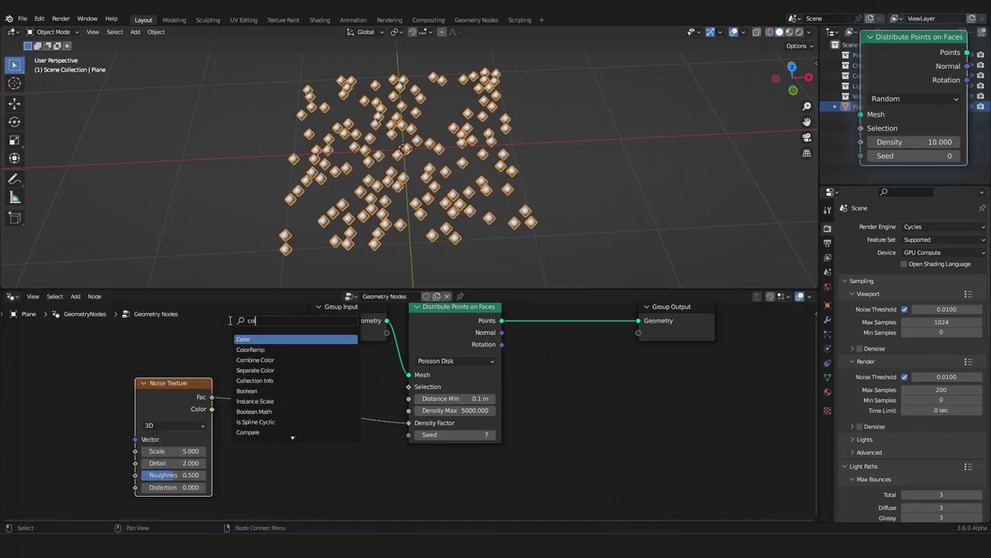
{"action": "type", "text": "o"}
{"action": "left_click", "coordinate": [261, 349]}
{"action": "left_click", "coordinate": [273, 389]}
Step: Set the ColorRamp interpolation to Ease and move the black stop to about 0.436 and the white stop to about 0.636
{"action": "left_click", "coordinate": [366, 417]}
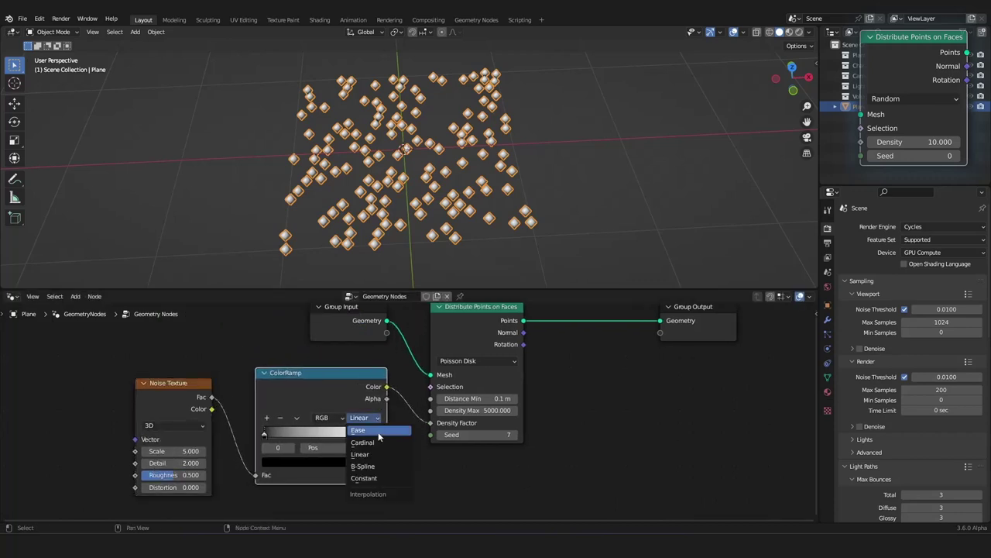
{"action": "left_click", "coordinate": [379, 430]}
{"action": "left_click_drag", "start_coordinate": [264, 434], "coordinate": [302, 436]}
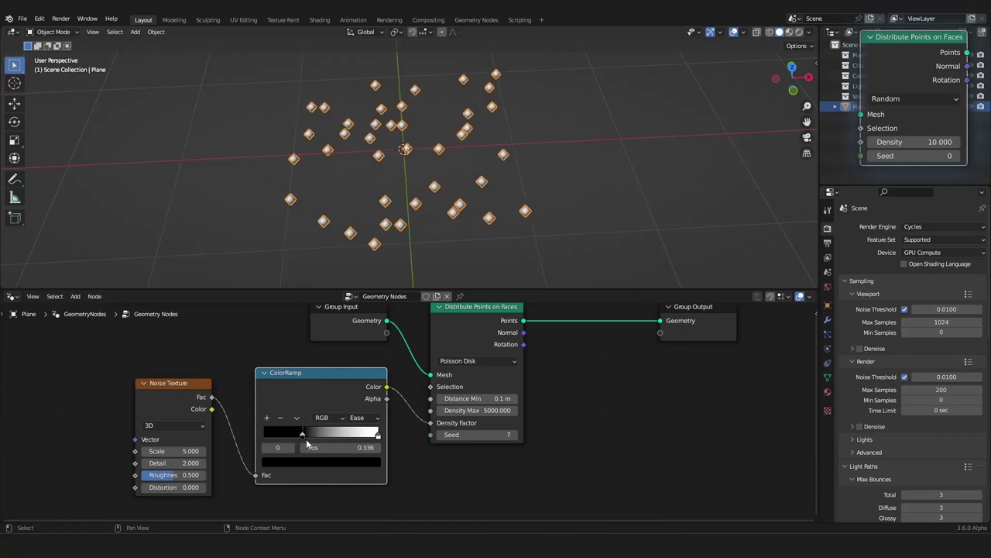
{"action": "left_click_drag", "start_coordinate": [378, 434], "coordinate": [314, 435]}
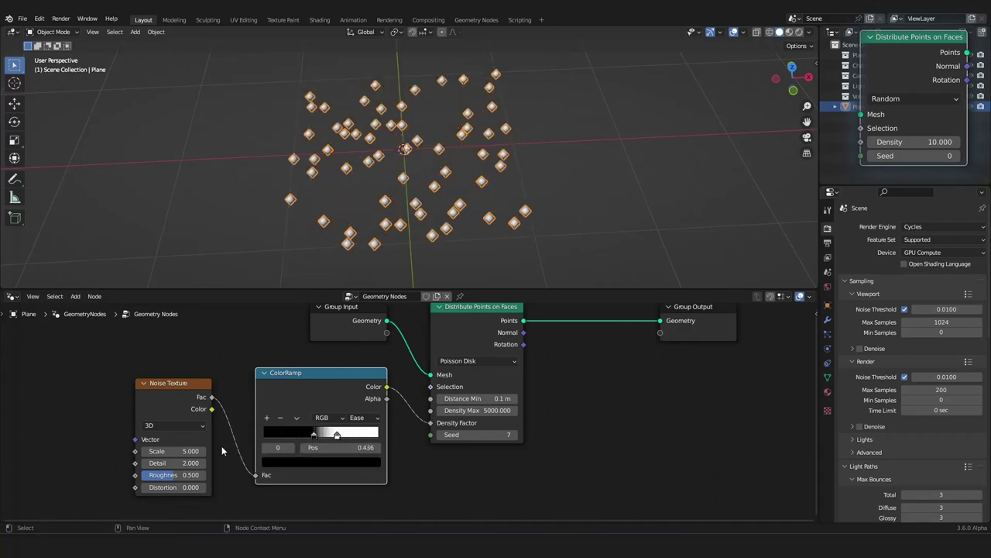
Step: Set the Scale of the Noise Texture node to 0.5
{"action": "left_click", "coordinate": [166, 451]}
{"action": "type", "text": "0.5"}
{"action": "key", "text": "Return"}
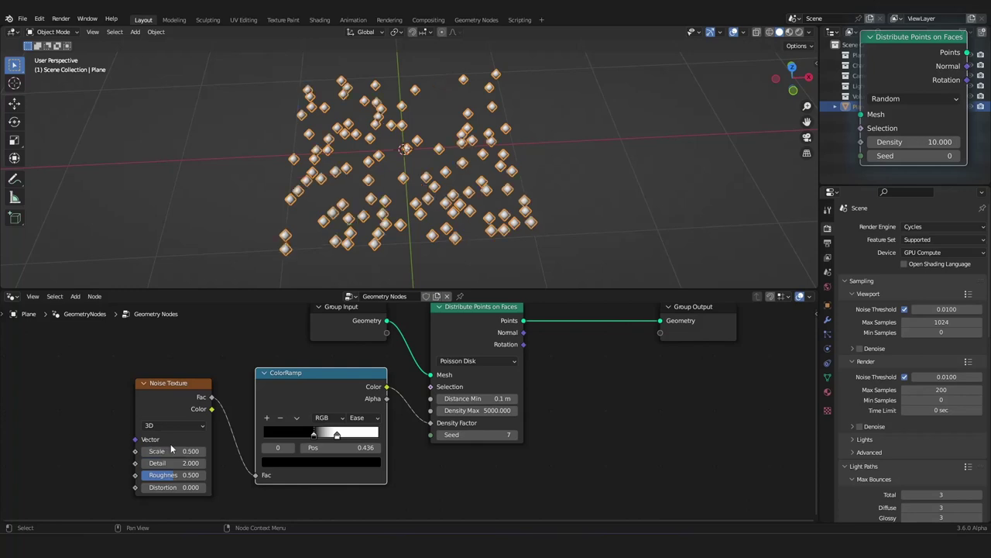
Step: Move the Group Input node away and insert a Subdivide Mesh node between it and the Distribute Points on Faces node
{"action": "scroll", "coordinate": [387, 385], "scroll_direction": "down", "scroll_amount": 4}
{"action": "scroll", "coordinate": [386, 386], "scroll_direction": "up", "scroll_amount": 2}
{"action": "left_click_drag", "start_coordinate": [381, 352], "coordinate": [188, 358]}
{"action": "key", "text": "shift+a"}
{"action": "left_click", "coordinate": [254, 326]}
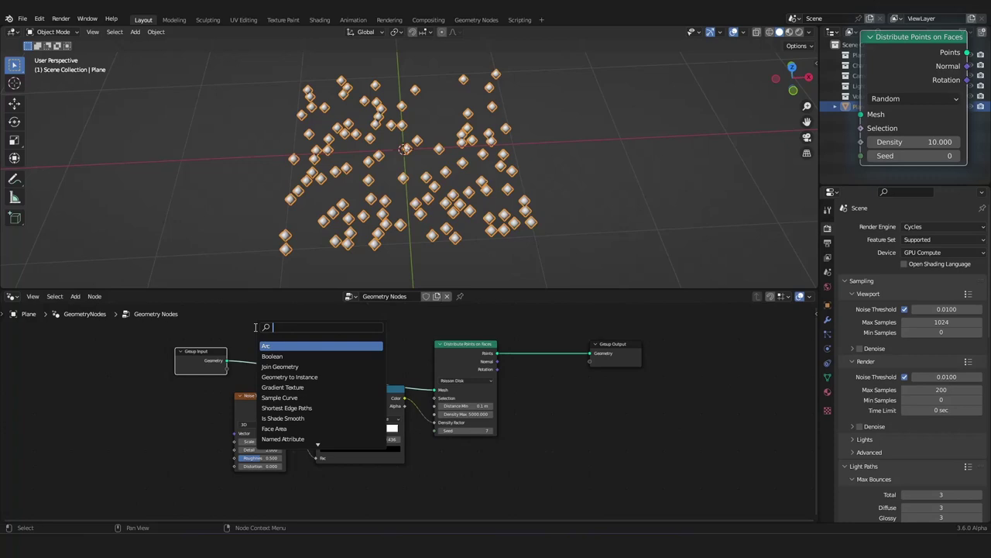
{"action": "type", "text": "subd"}
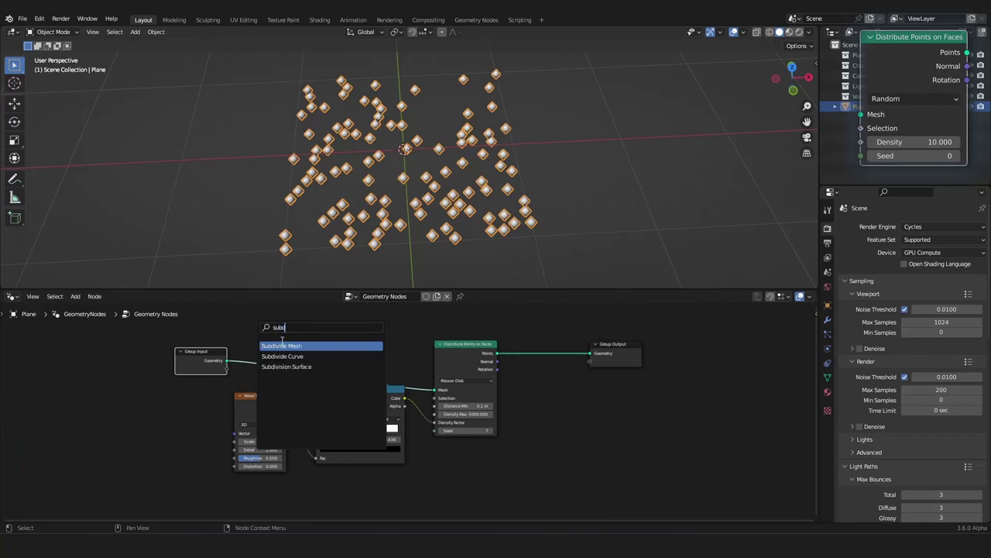
{"action": "left_click", "coordinate": [282, 346]}
Step: Raise the Level of the Subdivide Mesh node to 6
{"action": "left_click", "coordinate": [298, 366]}
{"action": "left_click", "coordinate": [304, 369]}
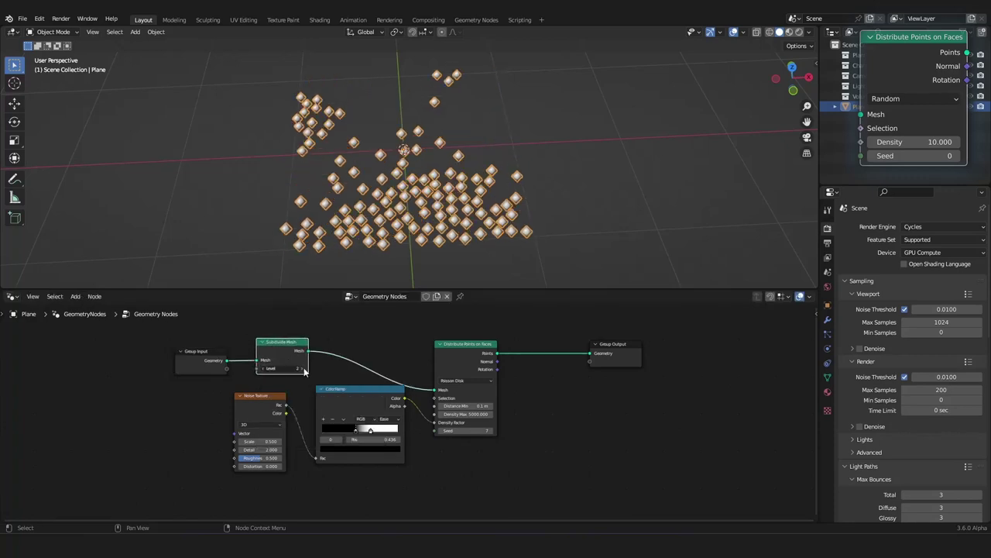
{"action": "left_click", "coordinate": [304, 368]}
{"action": "left_click", "coordinate": [303, 369]}
{"action": "left_click", "coordinate": [304, 369]}
{"action": "left_click", "coordinate": [304, 369]}
Step: Move the ColorRamp's black stop to about 0.373 and set the Noise Texture's Scale to about 1.32 and Detail to 0
{"action": "middle_click_drag", "start_coordinate": [468, 229], "coordinate": [488, 211]}
{"action": "left_click_drag", "start_coordinate": [356, 431], "coordinate": [350, 431]}
{"action": "left_click", "coordinate": [367, 432]}
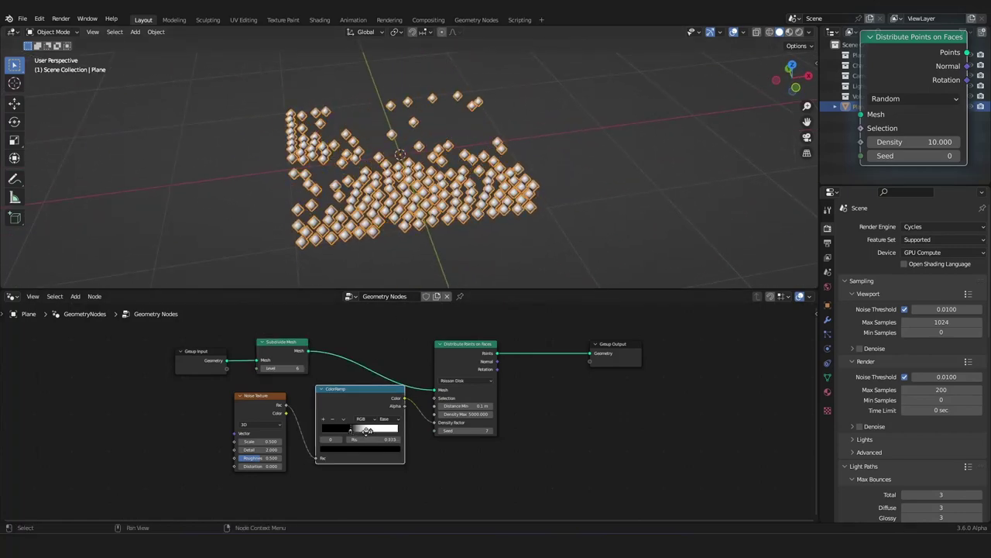
{"action": "left_click_drag", "start_coordinate": [260, 450], "coordinate": [236, 449]}
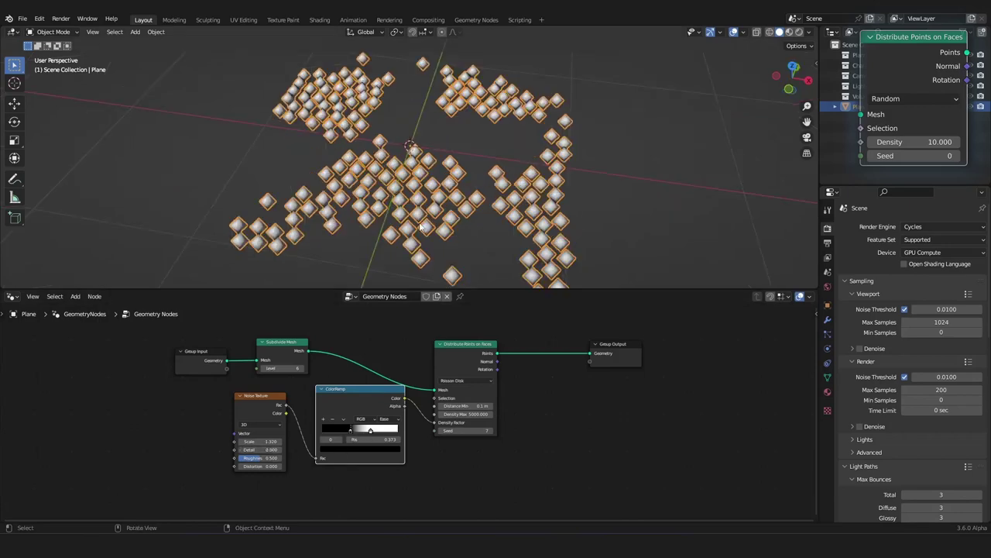
Step: Examine the clustered points on the plane and the Density Factor link in the node tree
{"action": "middle_click_drag", "start_coordinate": [481, 194], "coordinate": [399, 197]}
{"action": "scroll", "coordinate": [410, 415], "scroll_direction": "up", "scroll_amount": 3}
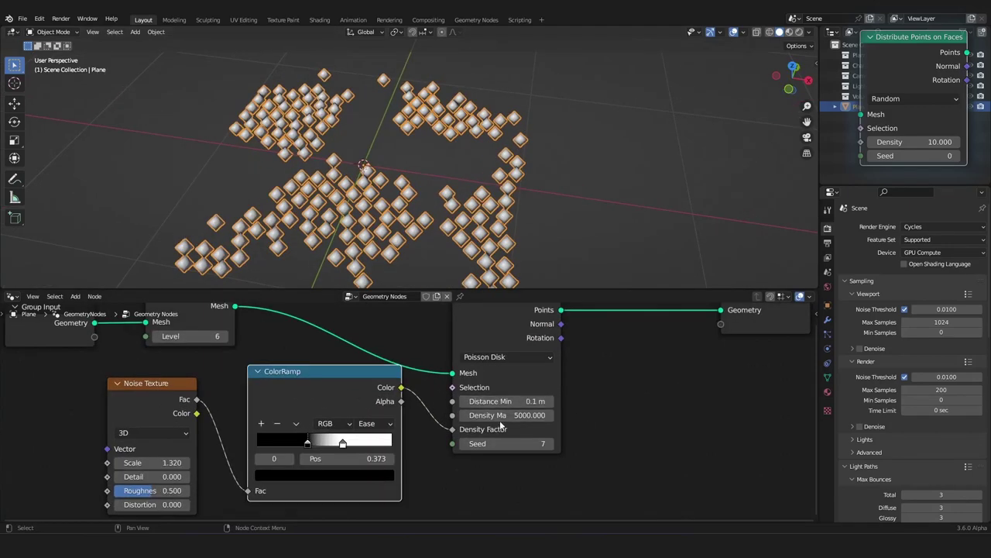
{"action": "scroll", "coordinate": [586, 378], "scroll_direction": "down", "scroll_amount": 4}
{"action": "middle_click_drag", "start_coordinate": [582, 380], "coordinate": [540, 390]}
{"action": "scroll", "coordinate": [540, 389], "scroll_direction": "up", "scroll_amount": 5}
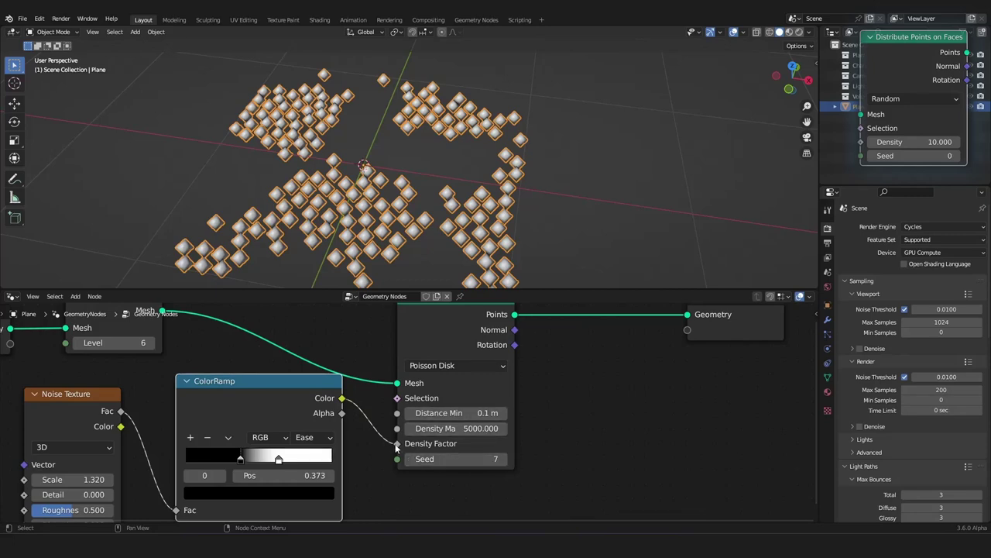
{"action": "left_click", "coordinate": [382, 446]}
{"action": "scroll", "coordinate": [499, 407], "scroll_direction": "down", "scroll_amount": 3}
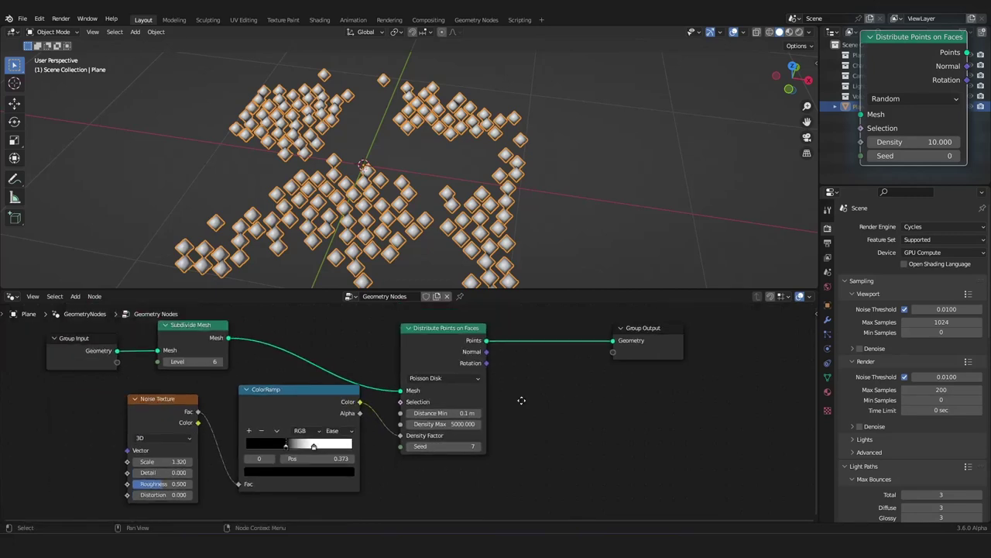
{"action": "scroll", "coordinate": [484, 410], "scroll_direction": "up", "scroll_amount": 5}
{"action": "mouse_move", "coordinate": [449, 174]}
{"action": "middle_mouse_down"}
{"action": "mouse_move", "coordinate": [481, 143]}
{"action": "mouse_move", "coordinate": [461, 172]}
{"action": "middle_mouse_up"}
{"action": "scroll", "coordinate": [463, 371], "scroll_direction": "down", "scroll_amount": 3}
{"action": "scroll", "coordinate": [463, 372], "scroll_direction": "up", "scroll_amount": 3}
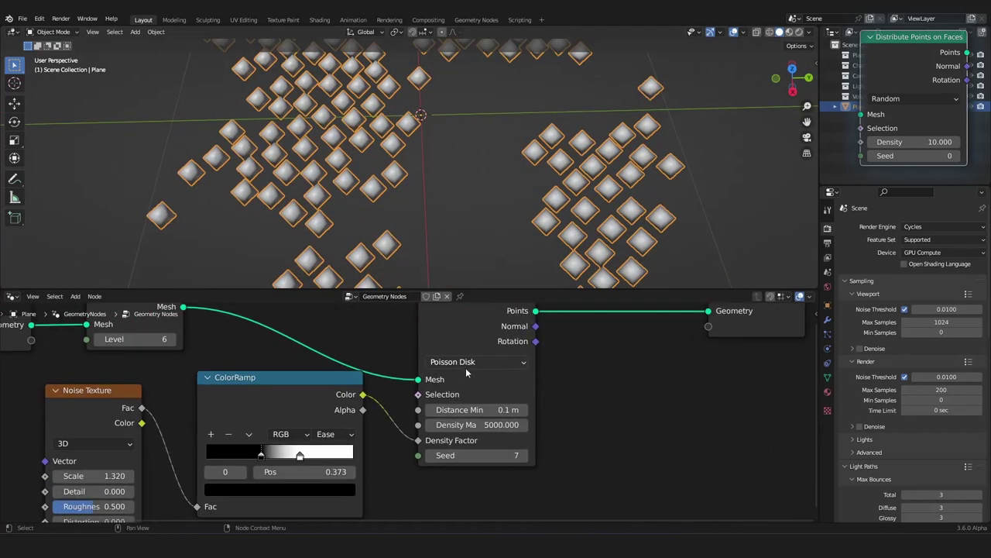
Step: Switch the Distribute Points on Faces node to the Random method and look over the points
{"action": "left_click", "coordinate": [465, 367]}
{"action": "left_click", "coordinate": [455, 377]}
{"action": "scroll", "coordinate": [445, 273], "scroll_direction": "down", "scroll_amount": 4}
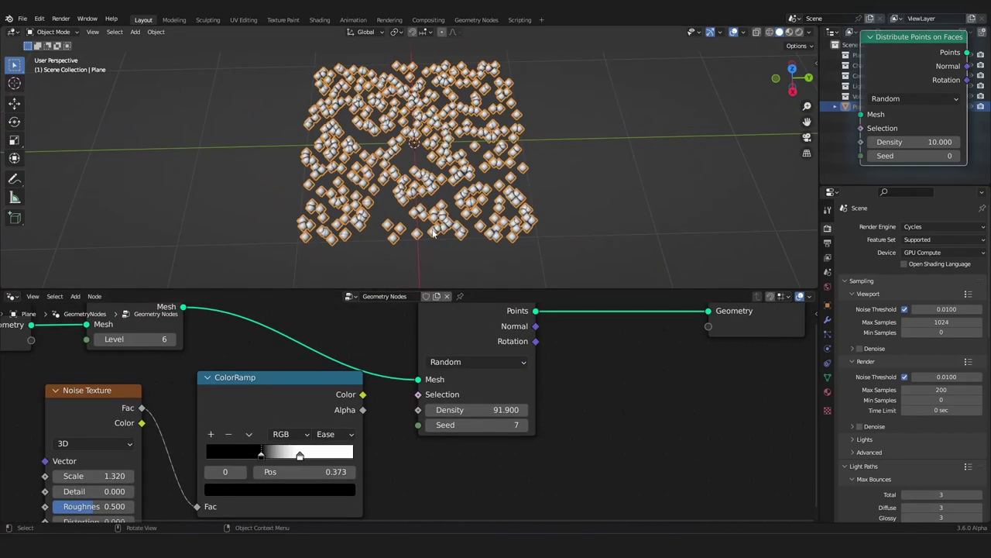
{"action": "middle_click_drag", "start_coordinate": [445, 256], "coordinate": [461, 213]}
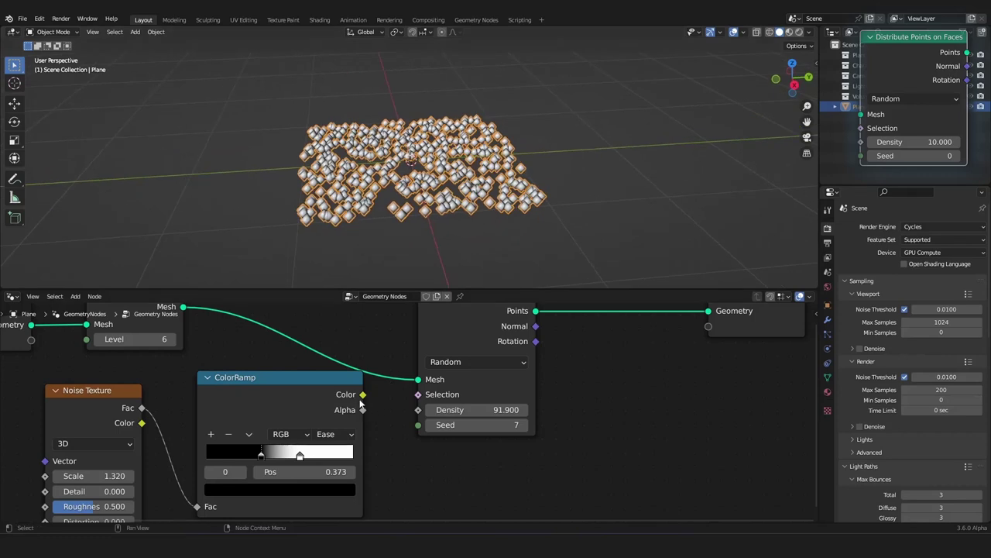
Step: Connect the ColorRamp's Alpha output to Density and edit the color Value of the white stop
{"action": "left_click_drag", "start_coordinate": [363, 409], "coordinate": [457, 415]}
{"action": "left_click", "coordinate": [300, 456]}
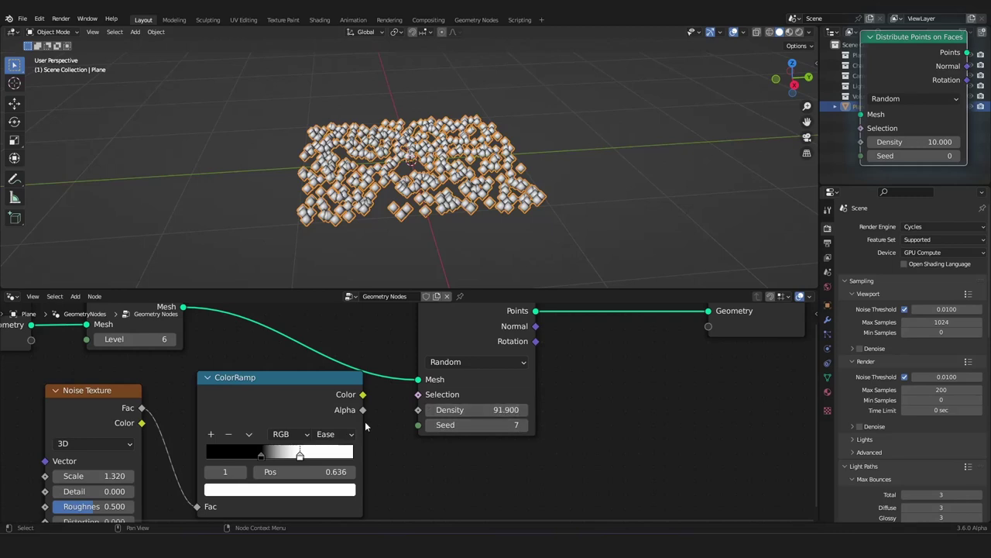
{"action": "left_click_drag", "start_coordinate": [363, 409], "coordinate": [419, 410]}
{"action": "left_click", "coordinate": [293, 489]}
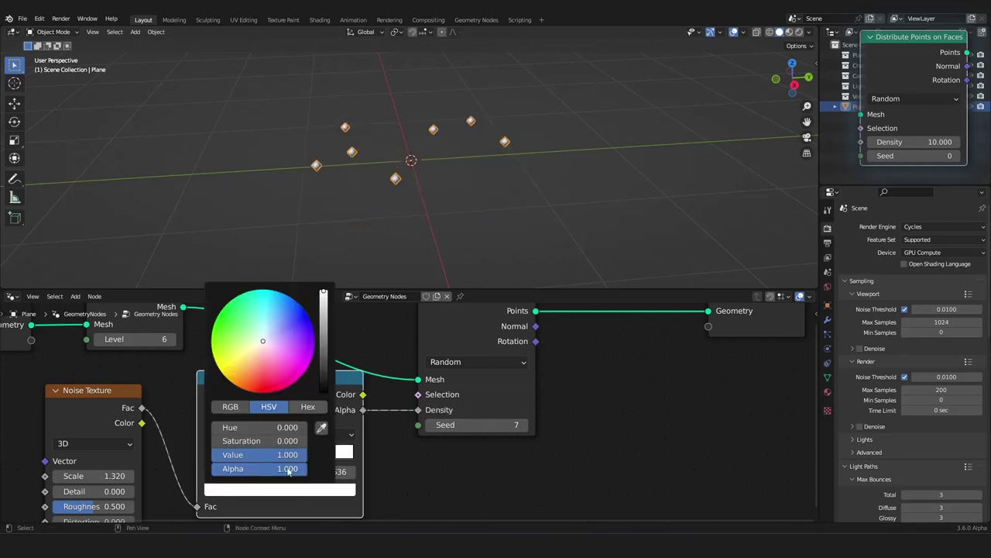
{"action": "left_click", "coordinate": [285, 455]}
{"action": "key", "text": "Return"}
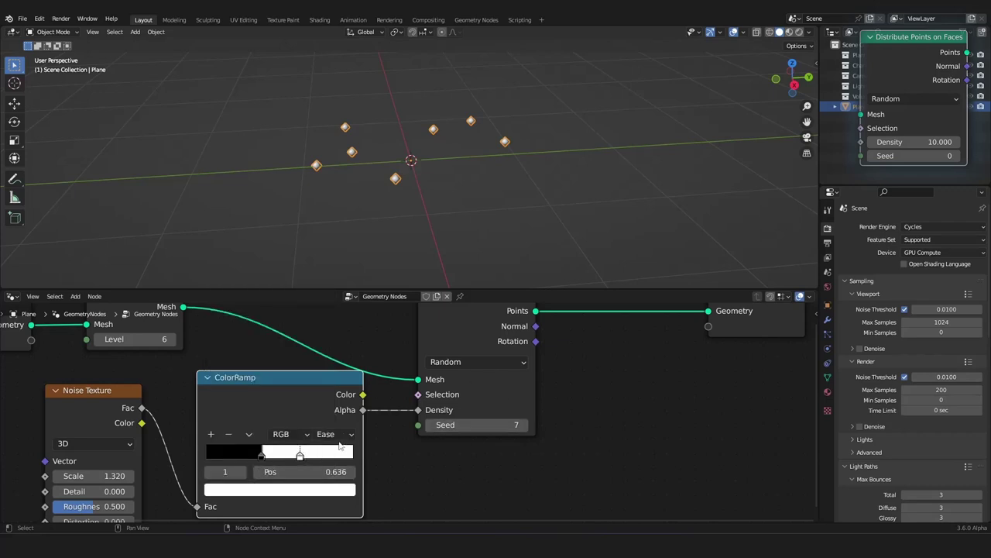
Step: Connect the ColorRamp's Color output to Density and switch the distribution method back to Poisson Disk
{"action": "left_click_drag", "start_coordinate": [362, 395], "coordinate": [423, 419]}
{"action": "middle_click_drag", "start_coordinate": [428, 179], "coordinate": [438, 241]}
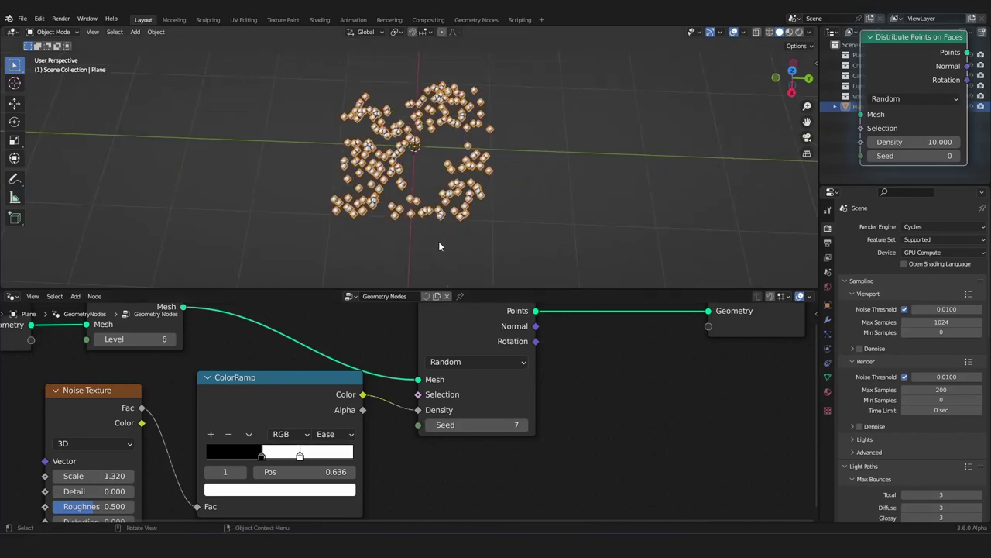
{"action": "scroll", "coordinate": [438, 241], "scroll_direction": "up", "scroll_amount": 1}
{"action": "left_click", "coordinate": [470, 359]}
{"action": "mouse_move", "coordinate": [542, 206]}
{"action": "middle_mouse_down"}
{"action": "mouse_move", "coordinate": [615, 212]}
{"action": "mouse_move", "coordinate": [527, 223]}
{"action": "mouse_move", "coordinate": [528, 206]}
{"action": "middle_mouse_up"}
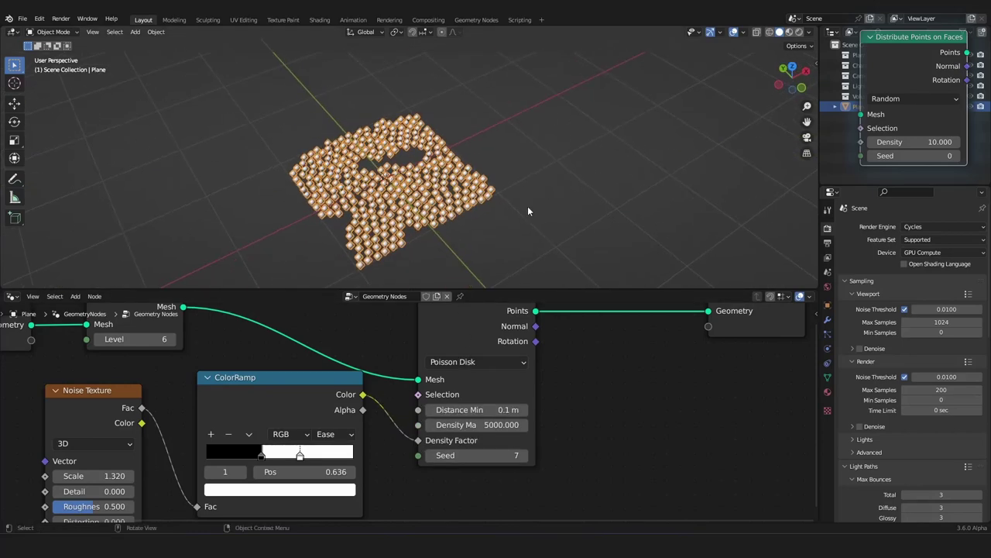
{"action": "scroll", "coordinate": [528, 208], "scroll_direction": "up", "scroll_amount": 4}
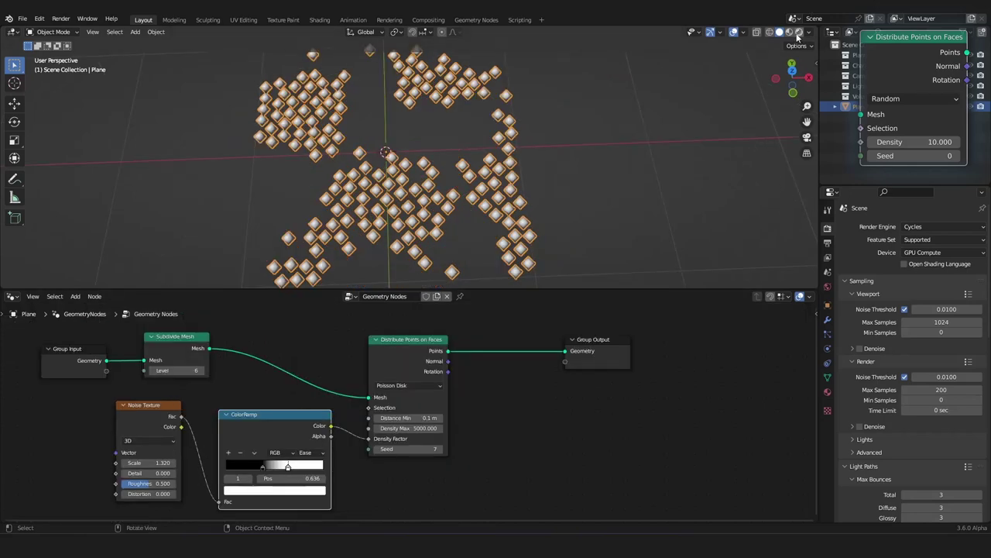
Step: Switch the viewport to Rendered shading, hide the overlays and inspect the points up close
{"action": "left_click", "coordinate": [798, 33]}
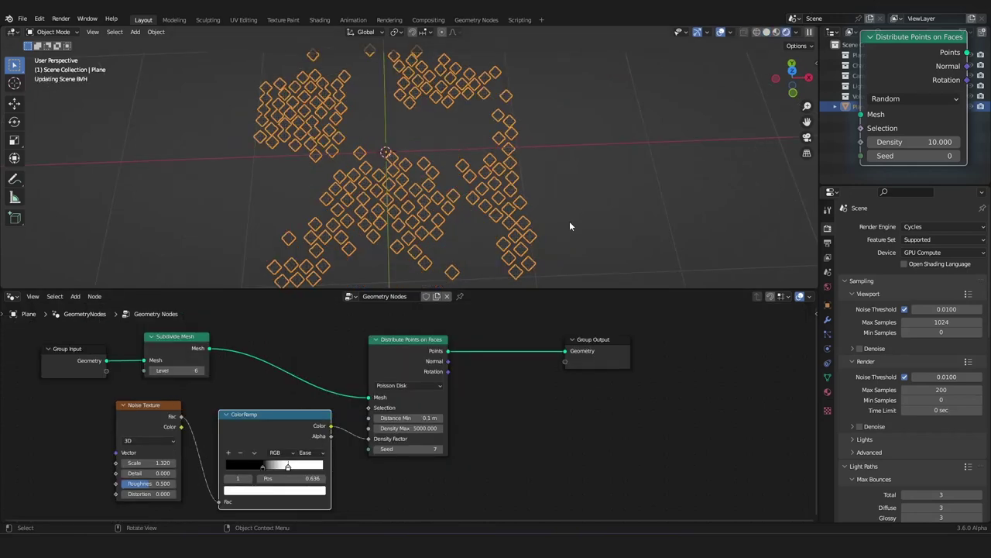
{"action": "mouse_move", "coordinate": [568, 224]}
{"action": "middle_mouse_down"}
{"action": "mouse_move", "coordinate": [518, 197]}
{"action": "mouse_move", "coordinate": [539, 159]}
{"action": "middle_mouse_up"}
{"action": "scroll", "coordinate": [539, 160], "scroll_direction": "up", "scroll_amount": 4}
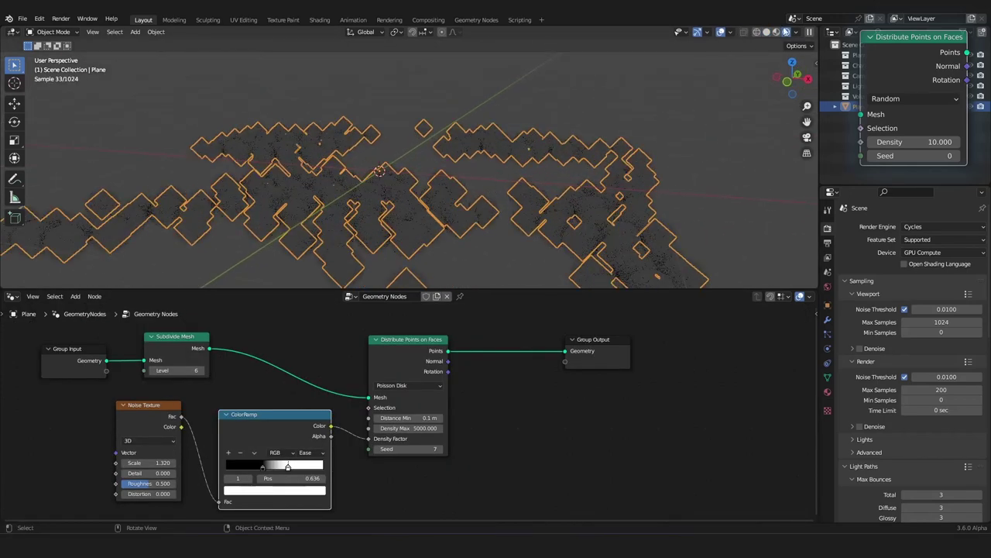
{"action": "left_click", "coordinate": [721, 33]}
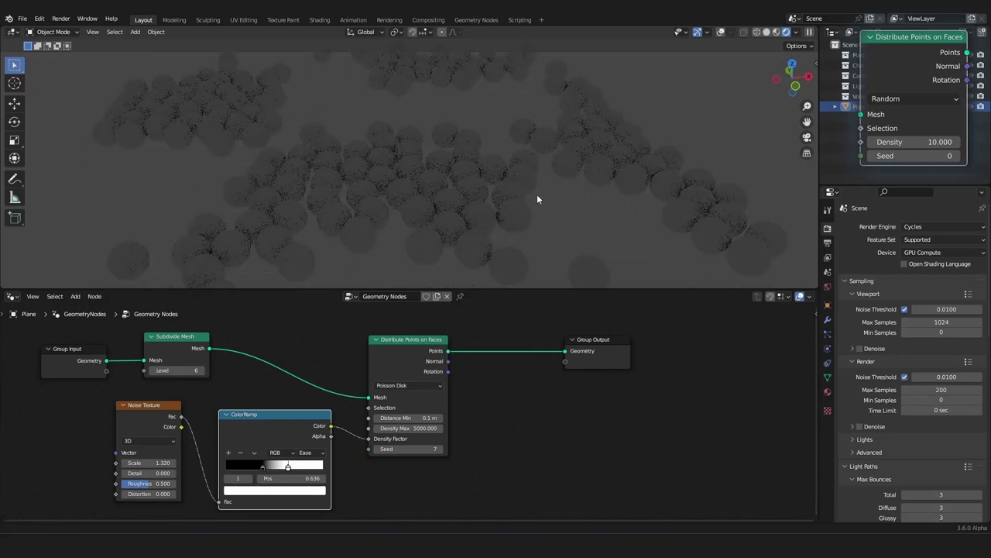
{"action": "mouse_move", "coordinate": [537, 194]}
{"action": "middle_mouse_down"}
{"action": "mouse_move", "coordinate": [535, 172]}
{"action": "mouse_move", "coordinate": [545, 189]}
{"action": "middle_mouse_up"}
{"action": "scroll", "coordinate": [468, 449], "scroll_direction": "up", "scroll_amount": 3}
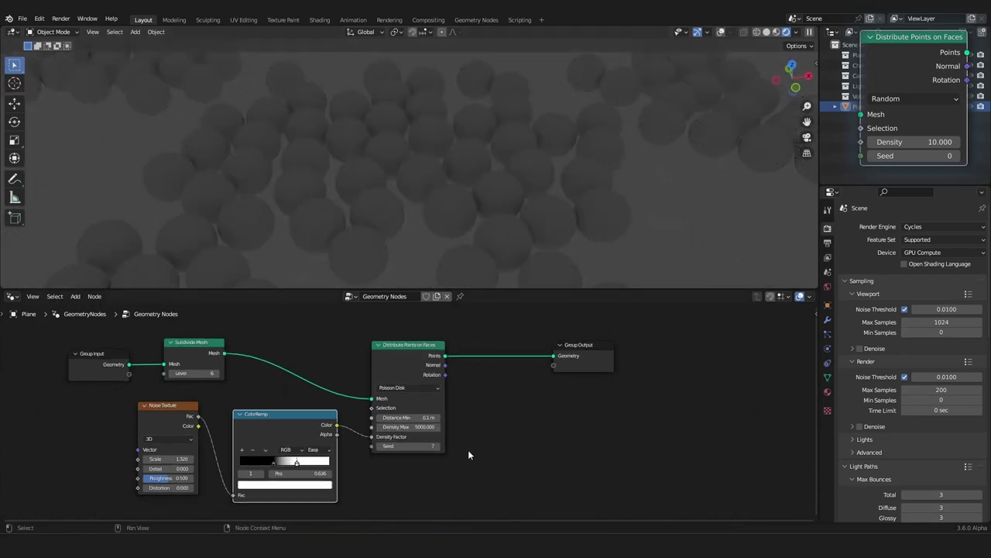
Step: Insert a Set Point Radius node between the Distribute Points on Faces and Group Output nodes
{"action": "key", "text": "shift+a"}
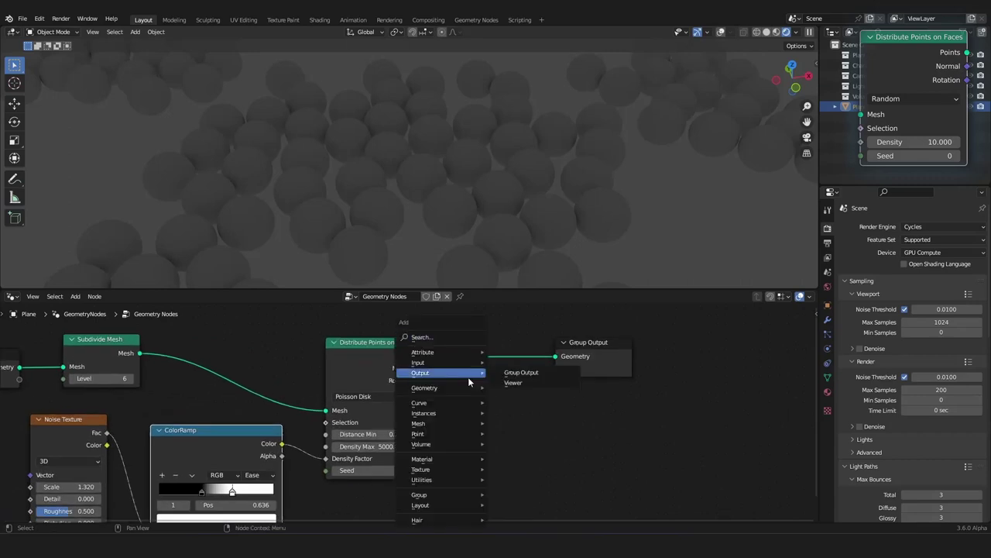
{"action": "mouse_move", "coordinate": [435, 437]}
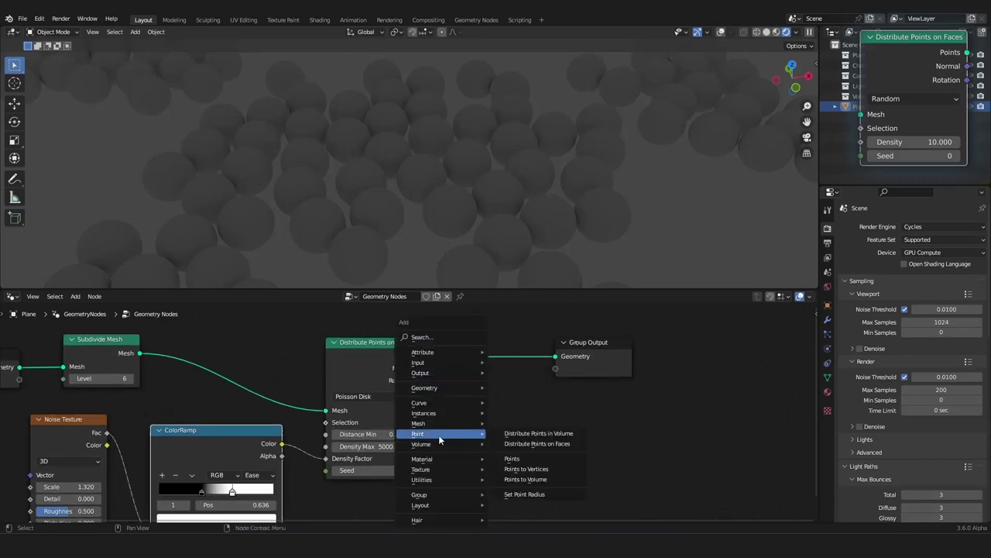
{"action": "left_click", "coordinate": [532, 494]}
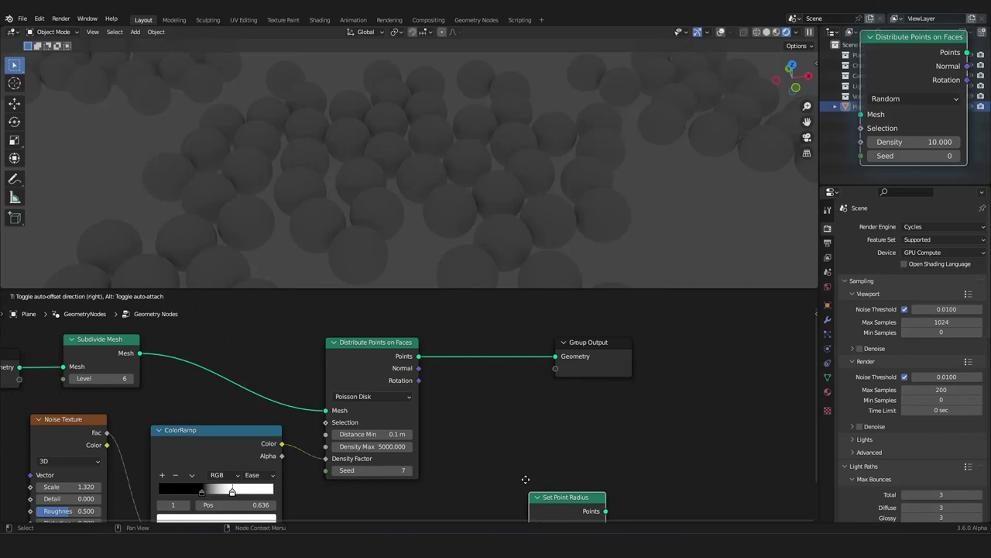
{"action": "left_click", "coordinate": [511, 368]}
{"action": "key", "text": "g"}
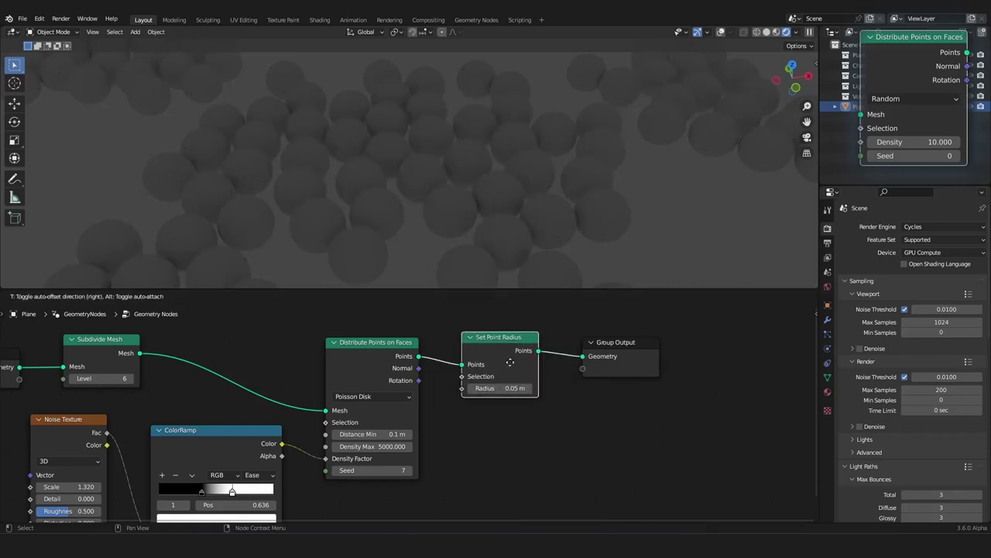
{"action": "right_click", "coordinate": [543, 343]}
Step: Set the Radius of the Set Point Radius node to 0.01 m
{"action": "left_click", "coordinate": [495, 387]}
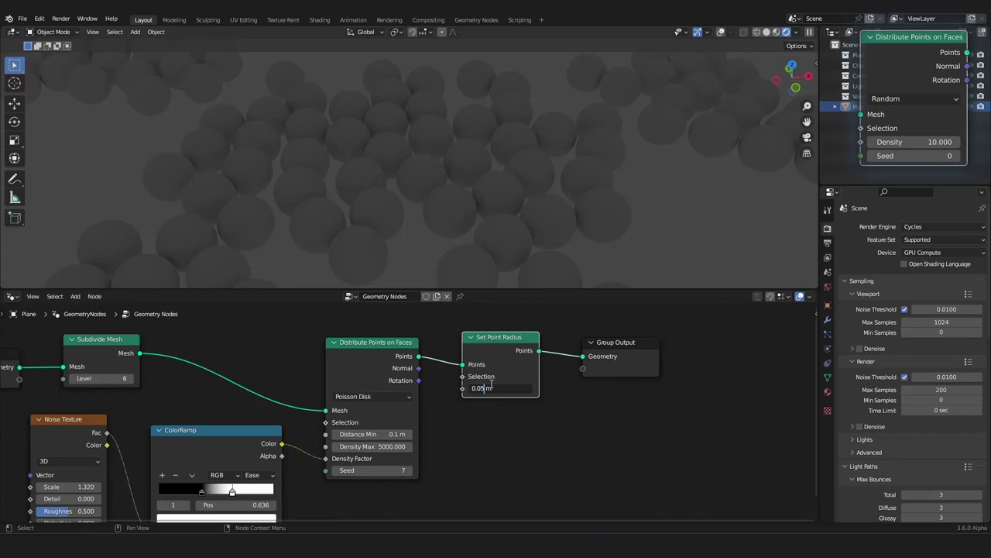
{"action": "key", "text": "BackSpace"}
{"action": "type", "text": "1"}
{"action": "key", "text": "Return"}
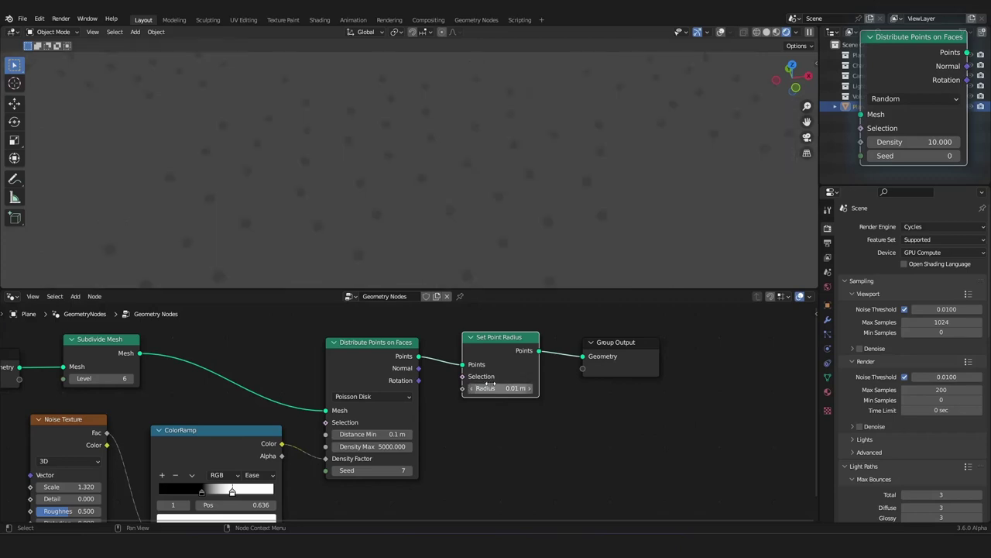
Step: Set Distance Min to 0.02 m and Density Max to 20000 on Distribute Points on Faces, and view the points in Solid shading
{"action": "left_click", "coordinate": [355, 435]}
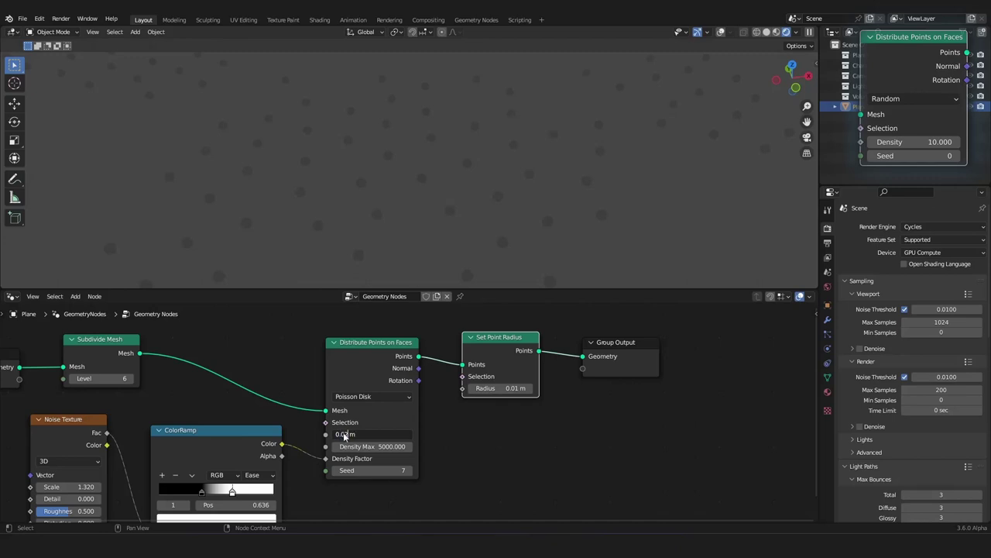
{"action": "key", "text": "Return"}
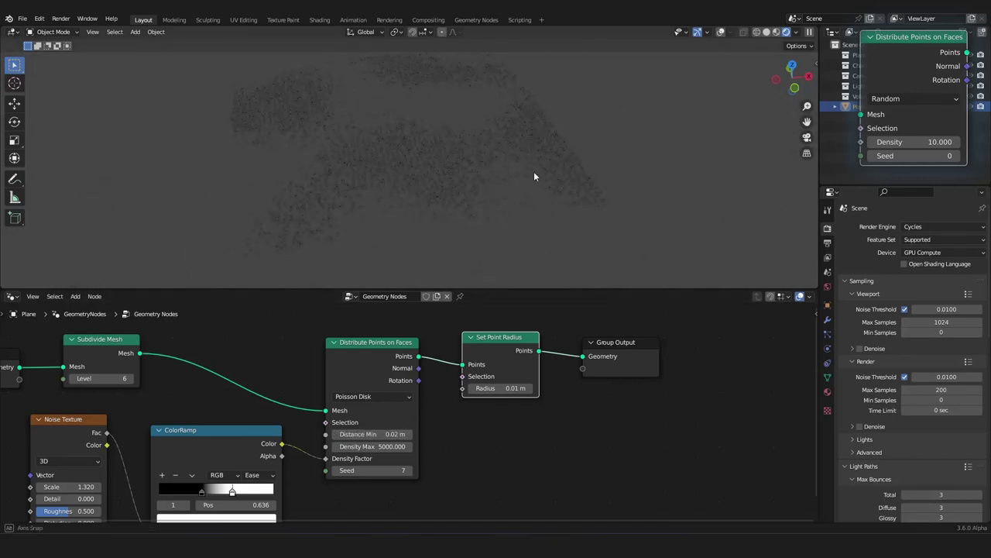
{"action": "middle_click_drag", "start_coordinate": [534, 177], "coordinate": [534, 217]}
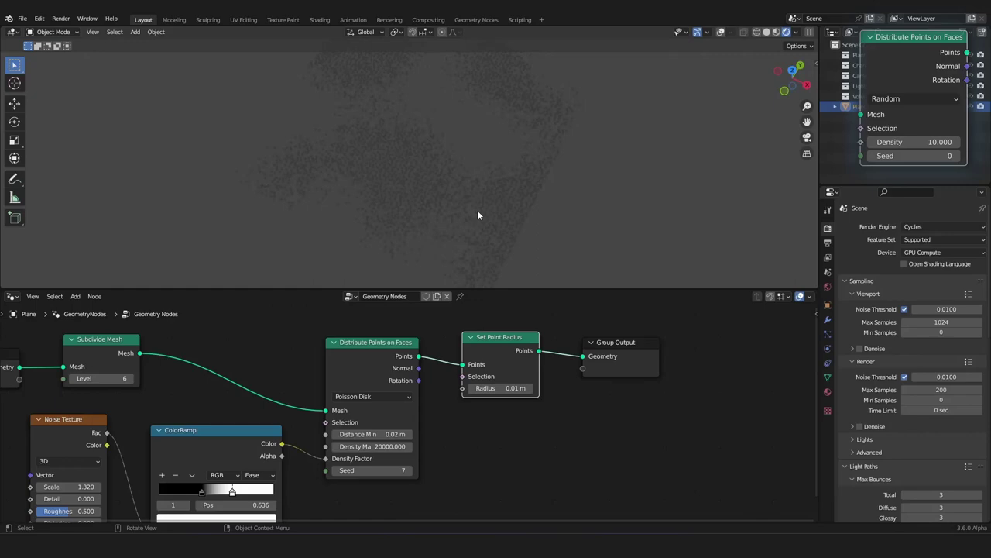
{"action": "middle_click_drag", "start_coordinate": [460, 215], "coordinate": [503, 164]}
{"action": "left_click", "coordinate": [766, 32]}
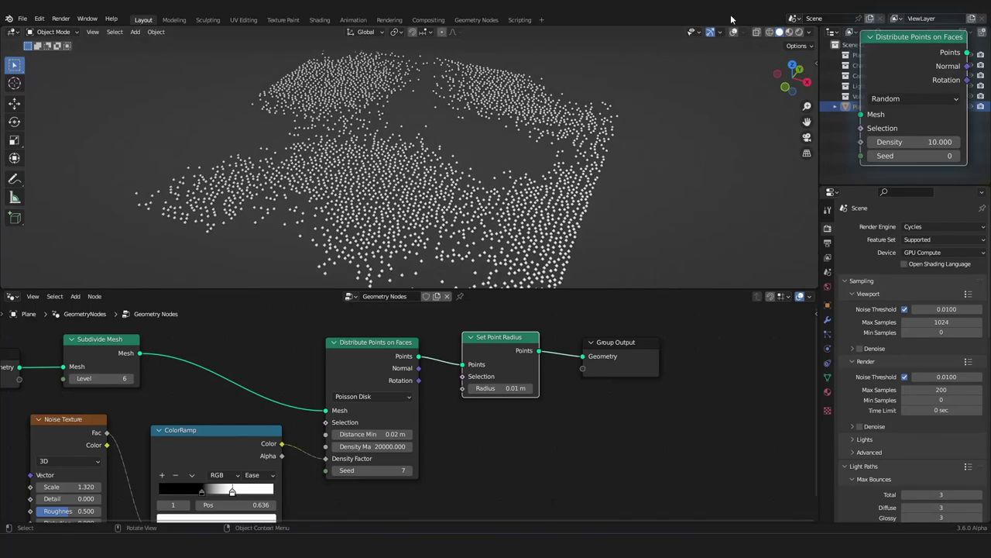
Step: Show the viewport overlays again and inspect the points on the plane up close
{"action": "left_click", "coordinate": [732, 32]}
{"action": "middle_click_drag", "start_coordinate": [441, 191], "coordinate": [465, 209]}
{"action": "scroll", "coordinate": [481, 161], "scroll_direction": "up", "scroll_amount": 3}
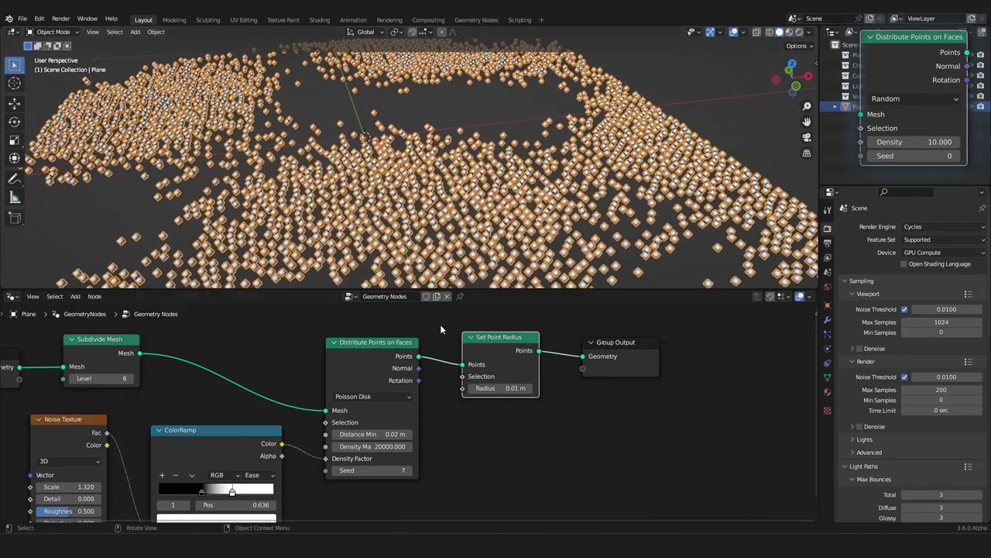
Step: Add an unconnected Distribute Points in Volume node below the existing nodes in the plane's geometry node tree
{"action": "scroll", "coordinate": [440, 330], "scroll_direction": "down", "scroll_amount": 1}
{"action": "middle_click_drag", "start_coordinate": [322, 356], "coordinate": [350, 377]}
{"action": "key", "text": "shift+a"}
{"action": "mouse_move", "coordinate": [341, 353]}
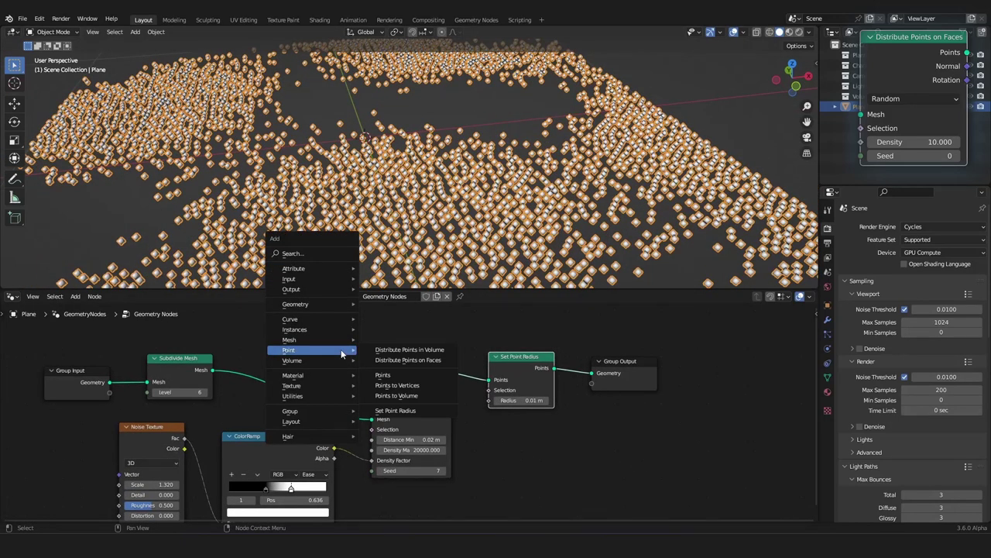
{"action": "left_click", "coordinate": [422, 350]}
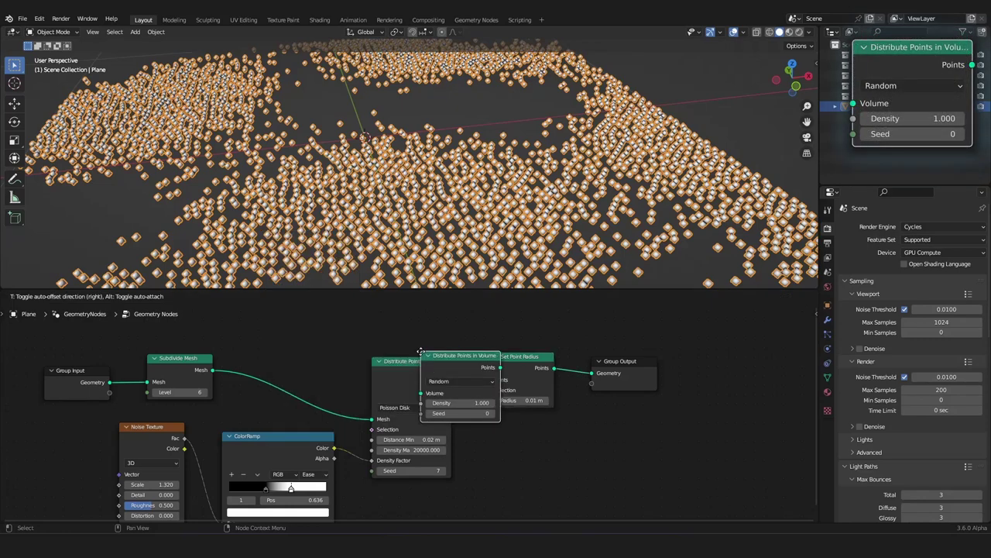
{"action": "left_click", "coordinate": [469, 438]}
Step: Delete the plane's node setup between Group Input and Group Output, along with the plane itself
{"action": "left_click_drag", "start_coordinate": [507, 327], "coordinate": [373, 387]}
{"action": "key", "text": "x"}
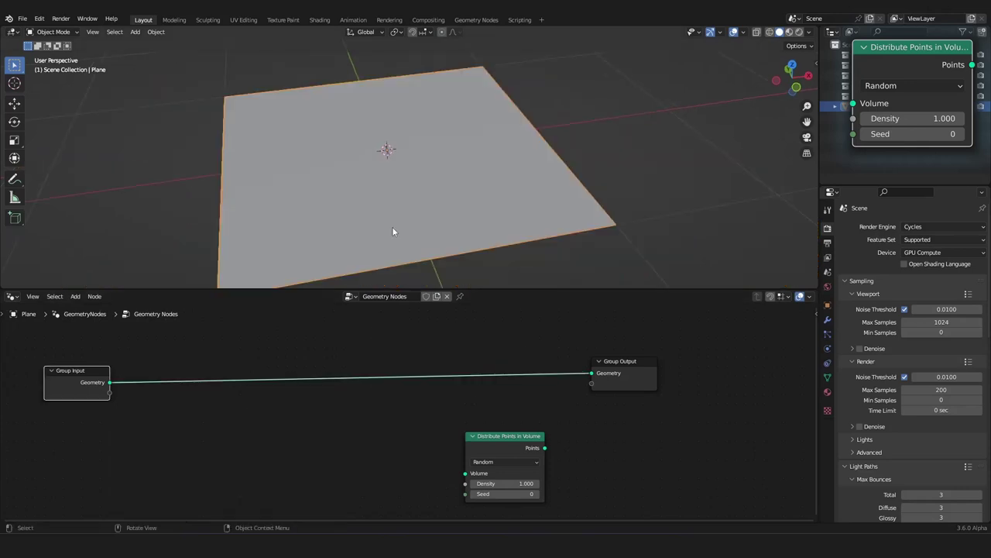
{"action": "key", "text": "Delete"}
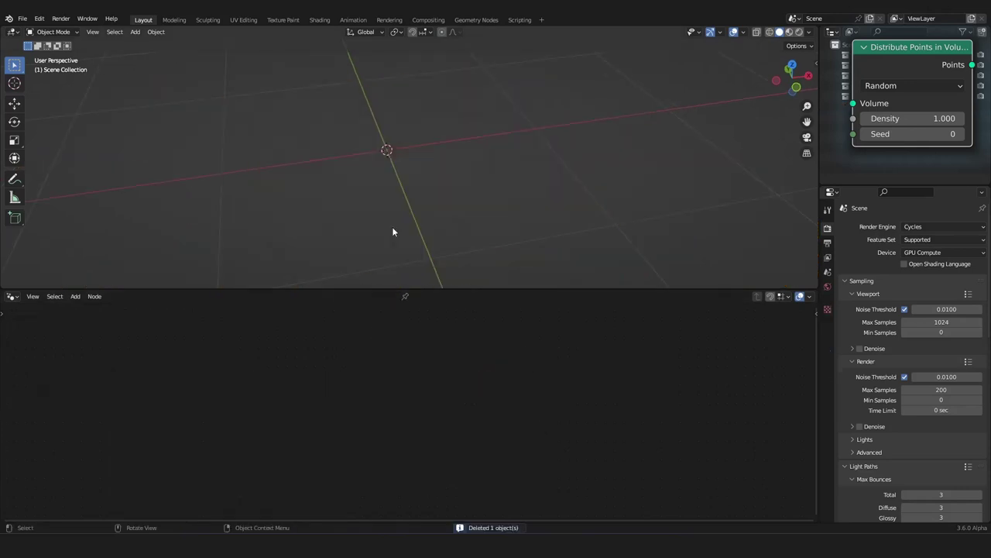
Step: Add a Monkey mesh at the scene origin
{"action": "key", "text": "shift+a"}
{"action": "mouse_move", "coordinate": [409, 156]}
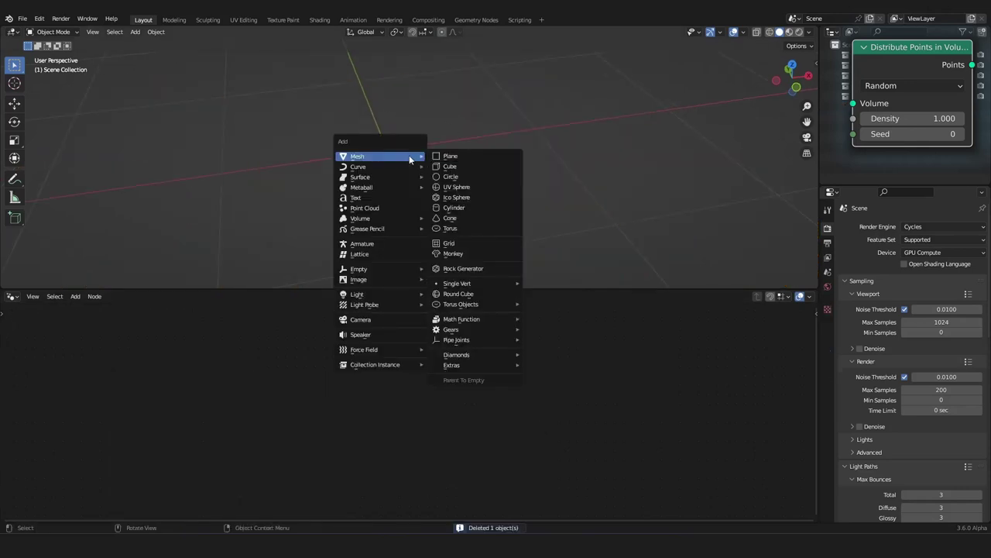
{"action": "left_click", "coordinate": [469, 253]}
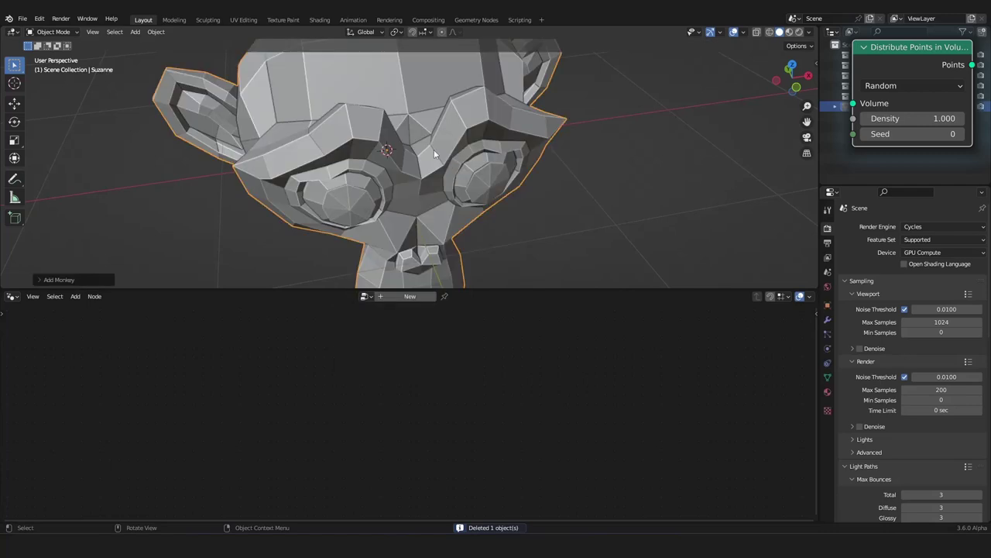
{"action": "scroll", "coordinate": [434, 149], "scroll_direction": "down", "scroll_amount": 5}
{"action": "middle_click_drag", "start_coordinate": [512, 183], "coordinate": [563, 121]}
{"action": "key", "text": "shift+a"}
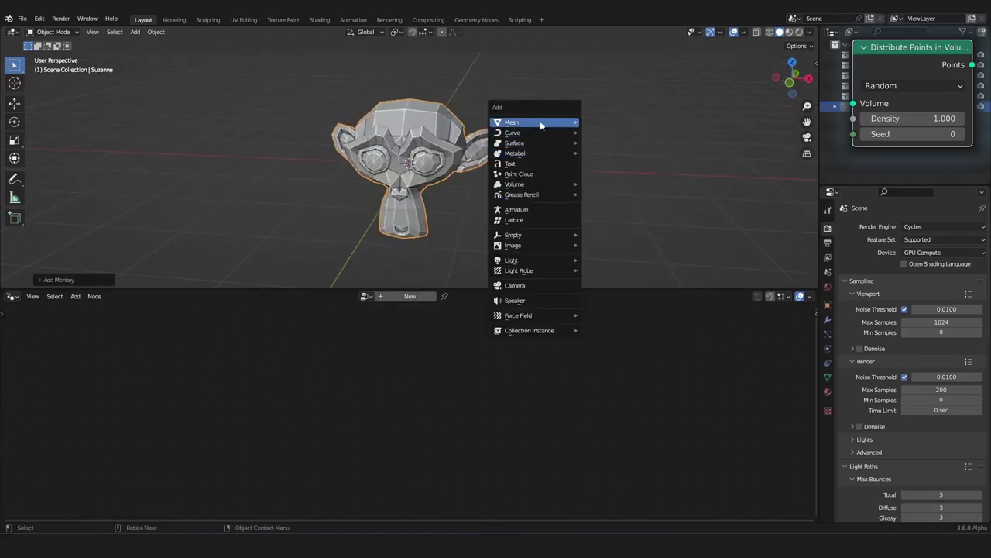
{"action": "mouse_move", "coordinate": [540, 122]}
{"action": "left_click", "coordinate": [610, 220]}
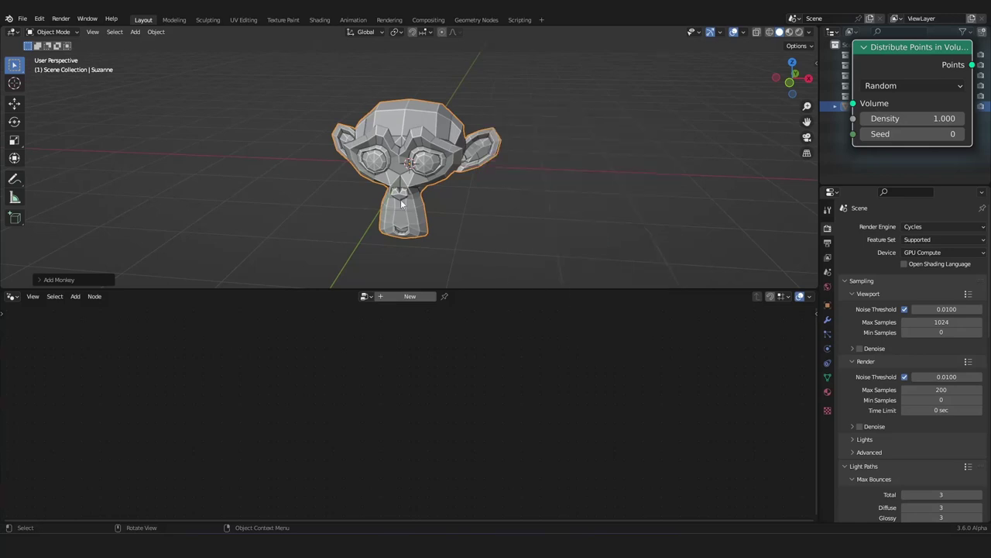
Step: Create a new geometry node tree on the monkey and spread the Group Input and Group Output nodes apart
{"action": "left_click", "coordinate": [395, 297]}
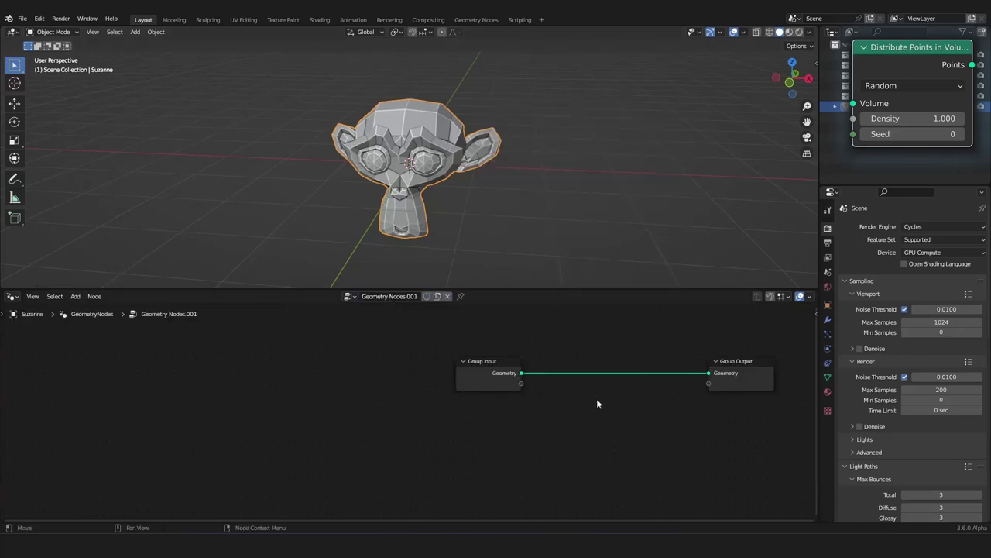
{"action": "middle_click_drag", "start_coordinate": [596, 403], "coordinate": [394, 440]}
{"action": "key", "text": "a"}
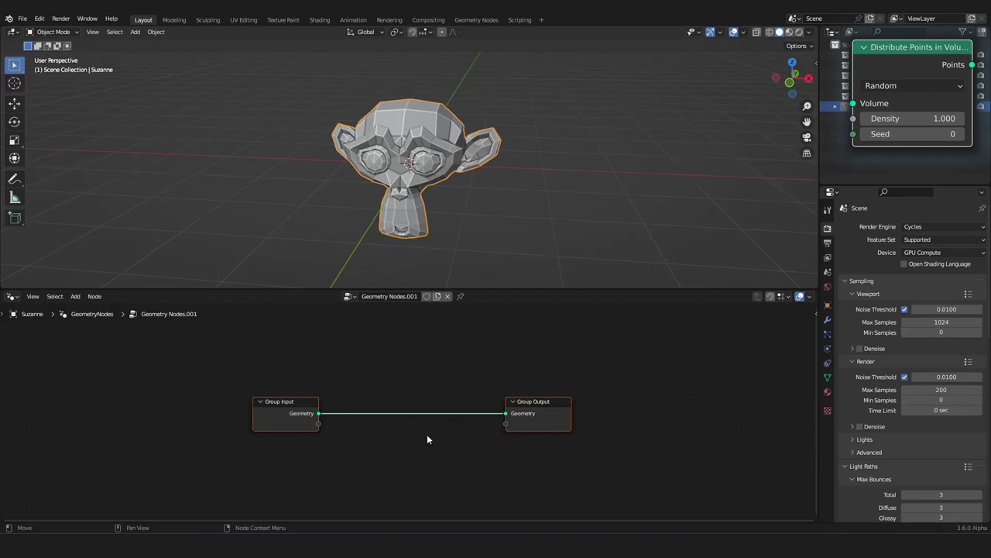
{"action": "key", "text": "s"}
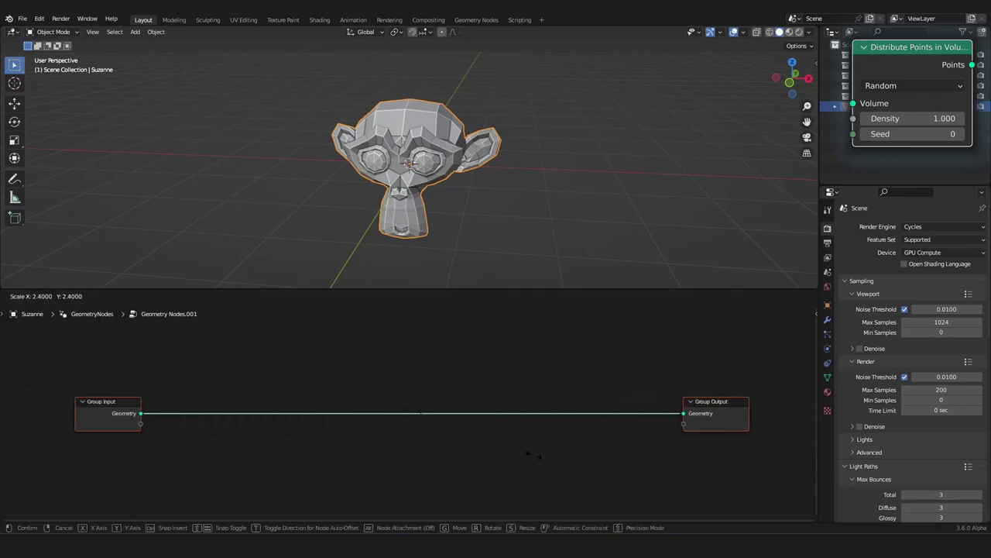
{"action": "left_click", "coordinate": [523, 459]}
Step: Insert a Distribute Points in Volume node between Group Input and Group Output and read the node's warning
{"action": "key", "text": "shift+a"}
{"action": "mouse_move", "coordinate": [341, 348]}
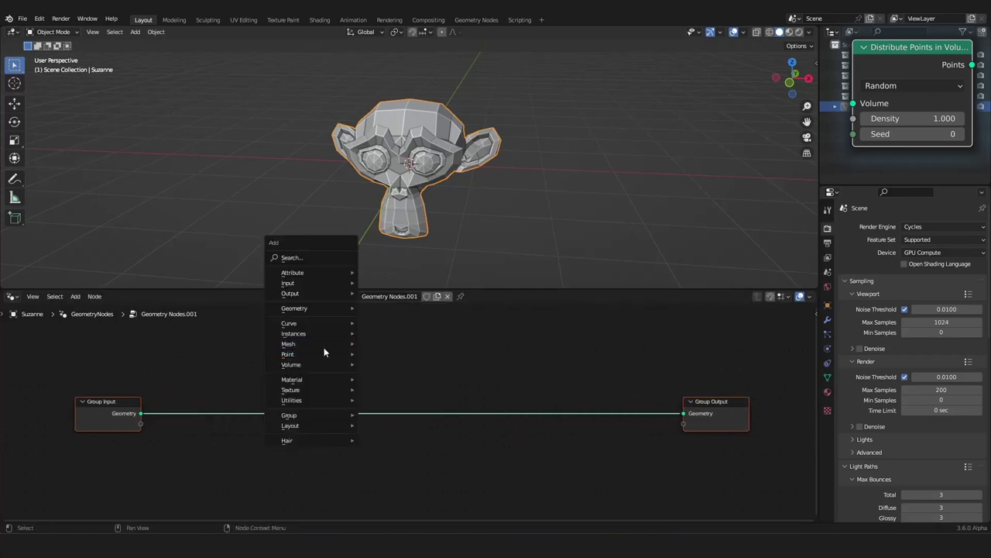
{"action": "mouse_move", "coordinate": [307, 357]}
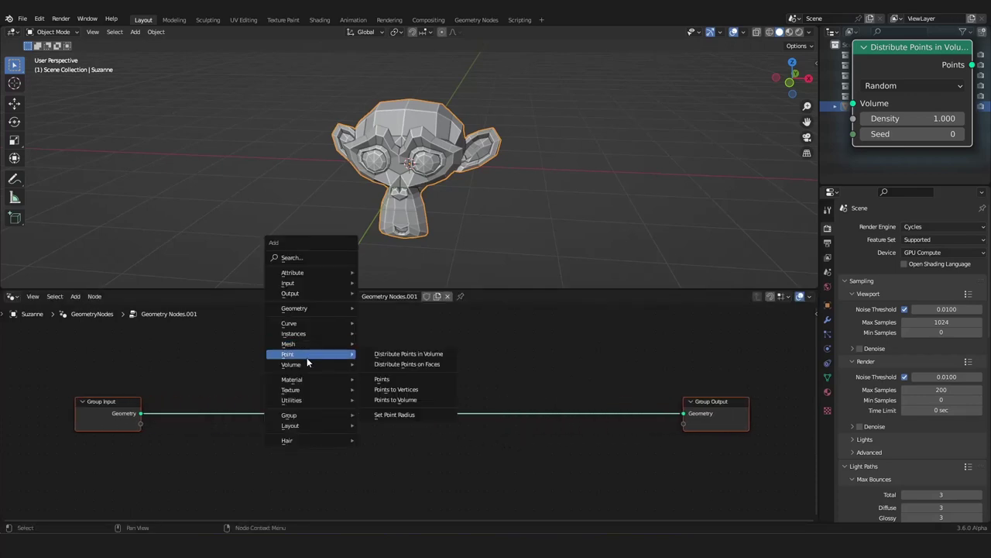
{"action": "left_click", "coordinate": [421, 354]}
{"action": "left_click", "coordinate": [262, 375]}
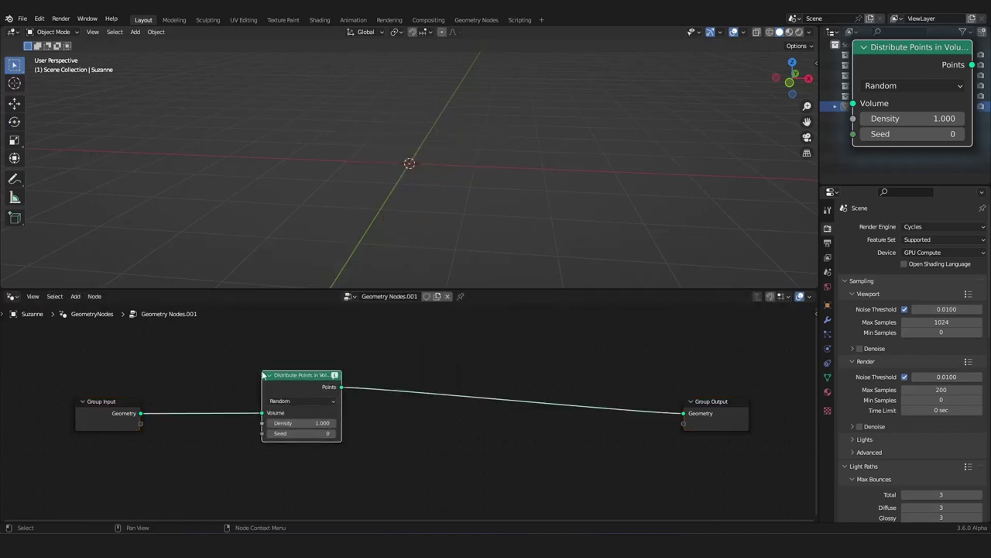
{"action": "mouse_move", "coordinate": [492, 206]}
{"action": "middle_mouse_down"}
{"action": "mouse_move", "coordinate": [464, 220]}
{"action": "mouse_move", "coordinate": [488, 220]}
{"action": "middle_mouse_up"}
{"action": "scroll", "coordinate": [375, 382], "scroll_direction": "up", "scroll_amount": 3}
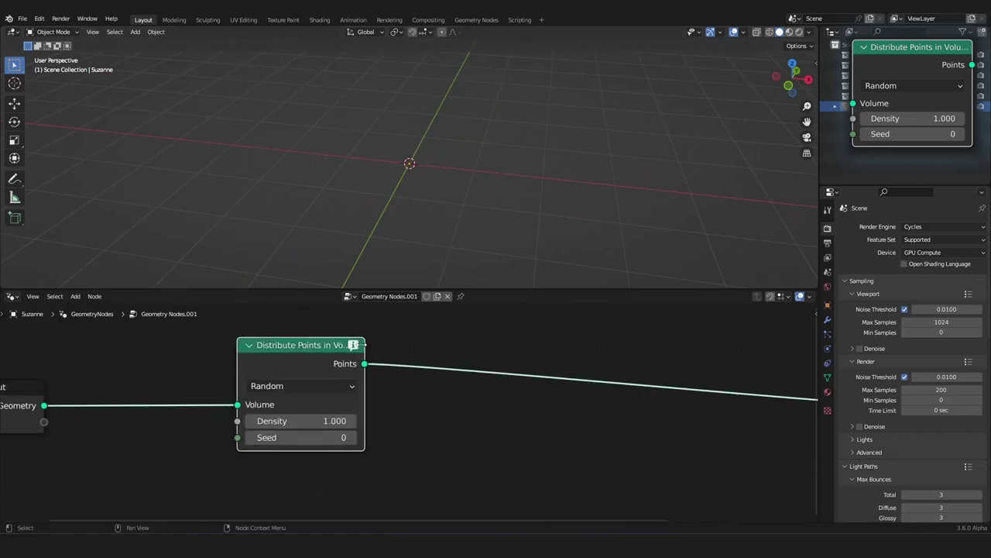
{"action": "mouse_move", "coordinate": [353, 345]}
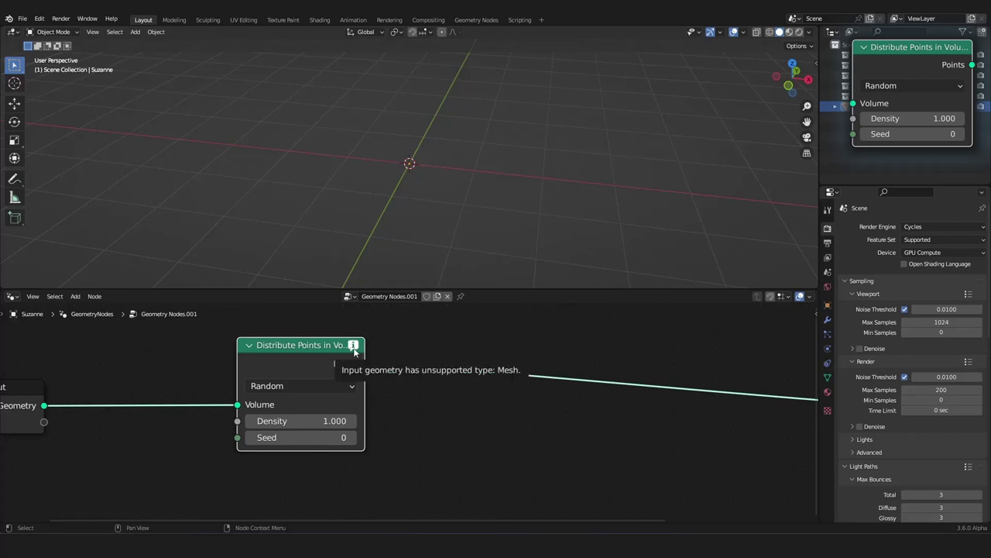
Step: Move the Group Output and Distribute Points in Volume nodes closer together, leaving room after Group Input
{"action": "scroll", "coordinate": [420, 375], "scroll_direction": "down", "scroll_amount": 8}
{"action": "middle_click_drag", "start_coordinate": [423, 376], "coordinate": [399, 369]}
{"action": "scroll", "coordinate": [398, 369], "scroll_direction": "up", "scroll_amount": 3}
{"action": "left_click_drag", "start_coordinate": [740, 387], "coordinate": [608, 358]}
{"action": "left_click_drag", "start_coordinate": [285, 369], "coordinate": [408, 370]}
{"action": "scroll", "coordinate": [303, 360], "scroll_direction": "down", "scroll_amount": 1}
{"action": "middle_click_drag", "start_coordinate": [302, 360], "coordinate": [321, 367]}
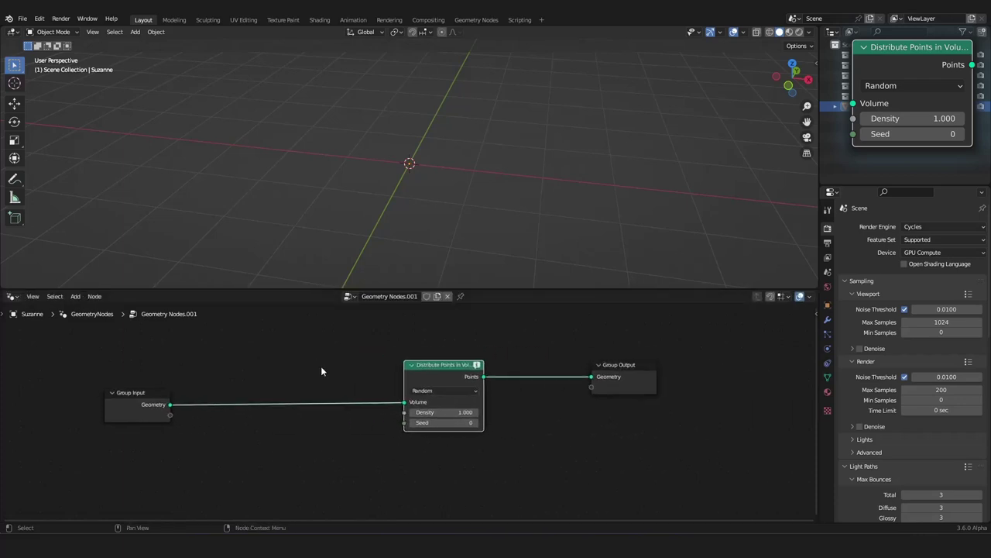
Step: Insert a Mesh to Volume node between Group Input and Distribute Points in Volume, and inspect the points in the viewport
{"action": "scroll", "coordinate": [321, 367], "scroll_direction": "up", "scroll_amount": 4}
{"action": "key", "text": "shift+a"}
{"action": "mouse_move", "coordinate": [261, 344]}
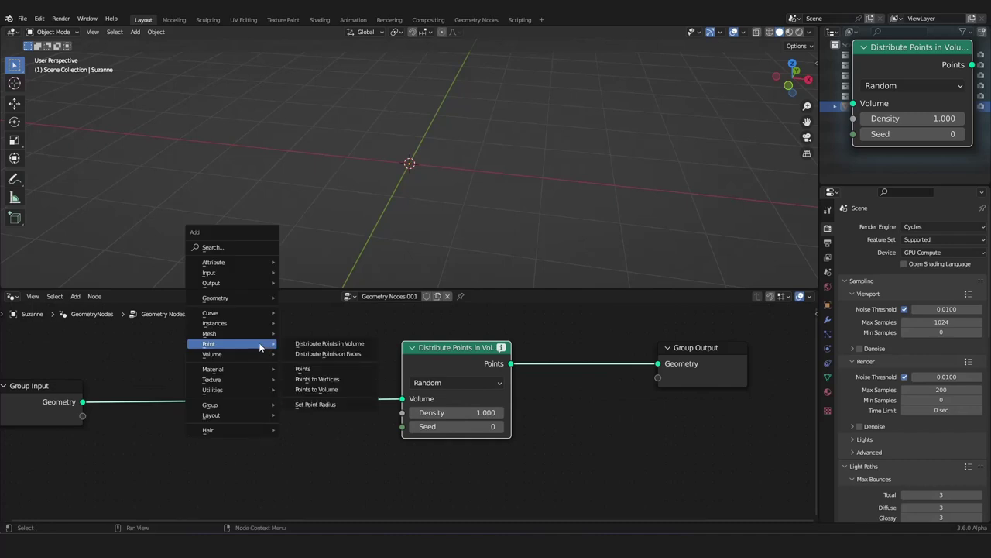
{"action": "mouse_move", "coordinate": [212, 337]}
{"action": "mouse_move", "coordinate": [333, 369]}
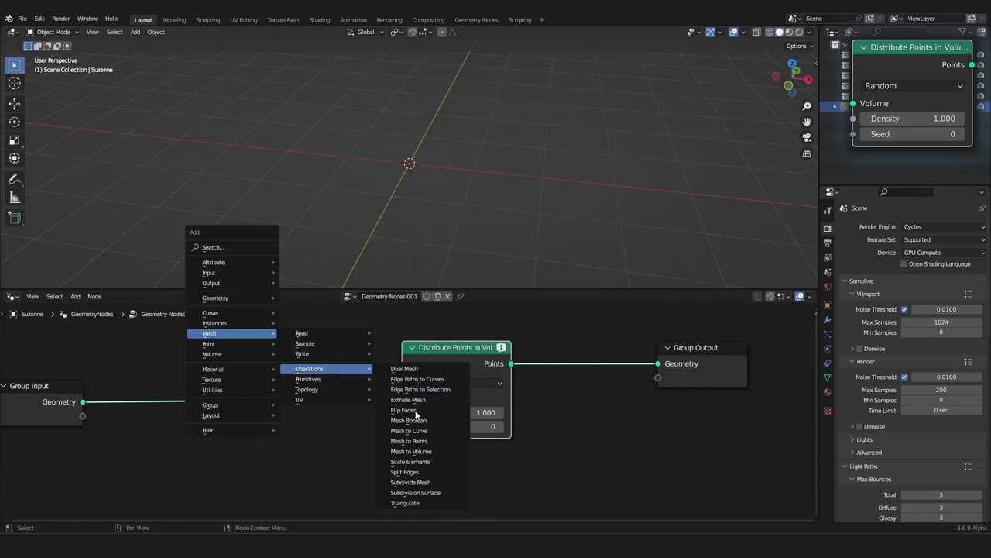
{"action": "left_click", "coordinate": [416, 454]}
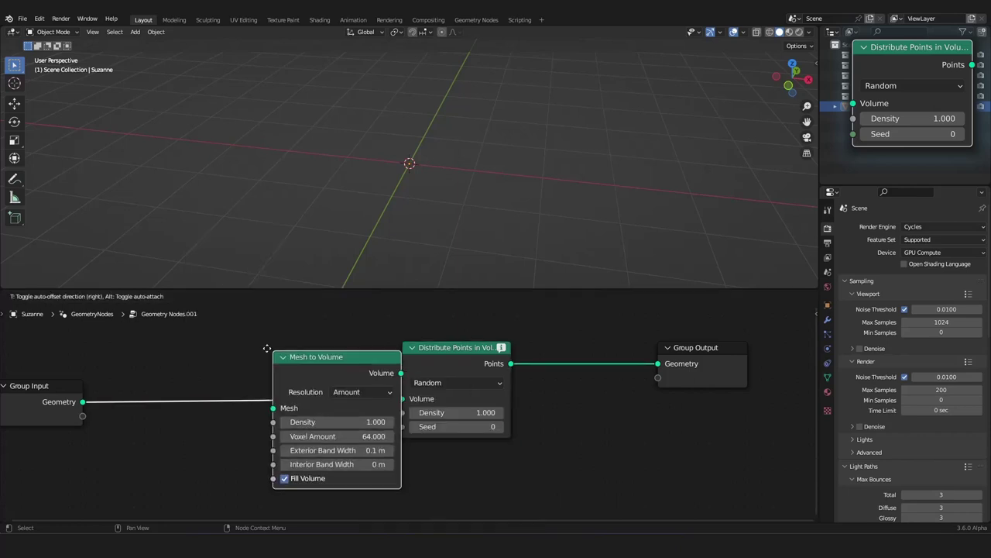
{"action": "left_click", "coordinate": [208, 345]}
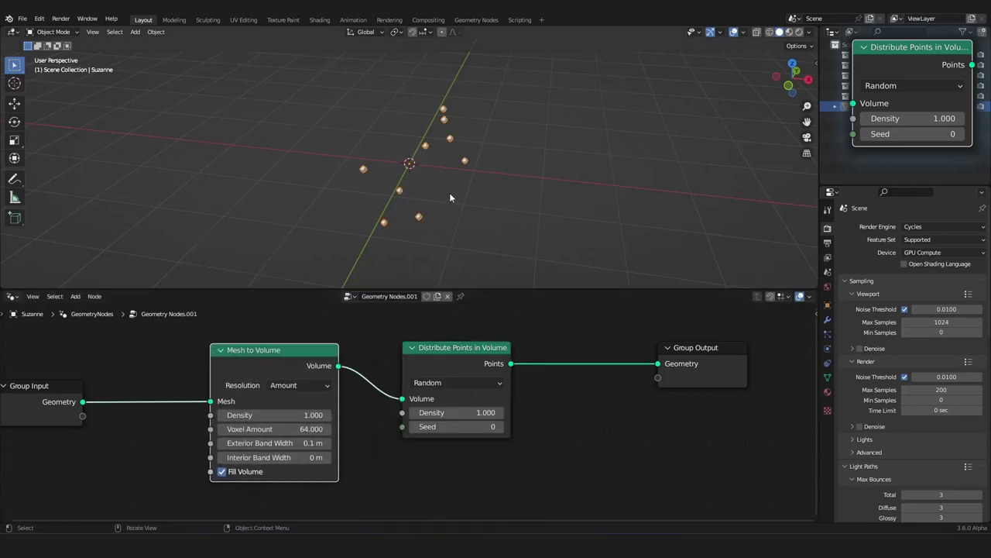
{"action": "middle_click_drag", "start_coordinate": [450, 198], "coordinate": [410, 183]}
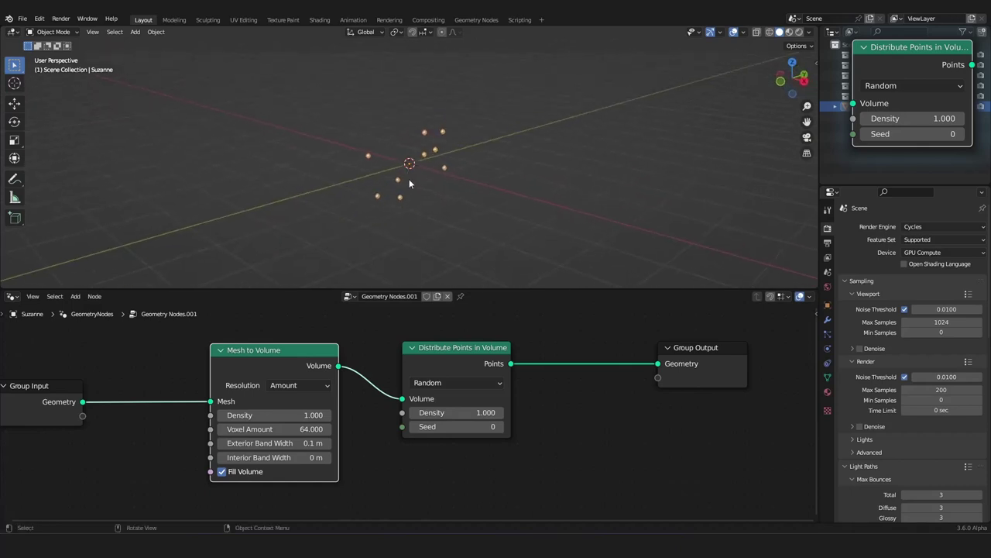
{"action": "scroll", "coordinate": [409, 184], "scroll_direction": "up", "scroll_amount": 2}
{"action": "scroll", "coordinate": [325, 387], "scroll_direction": "down", "scroll_amount": 2}
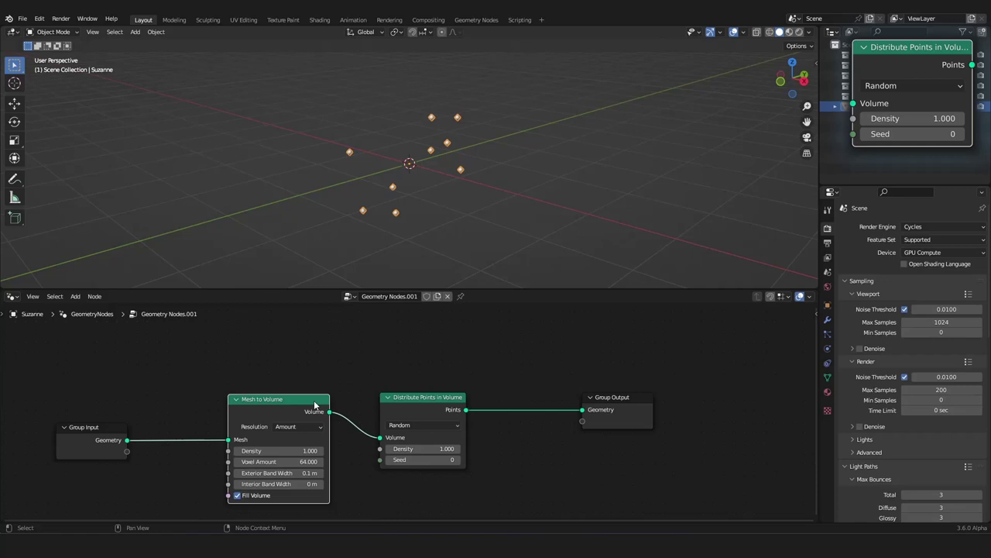
Step: Preview the Mesh to Volume output with a Viewer node placed above Distribute Points in Volume, and inspect the monkey volume
{"action": "left_click", "coordinate": [309, 405], "text": "ctrl+shift"}
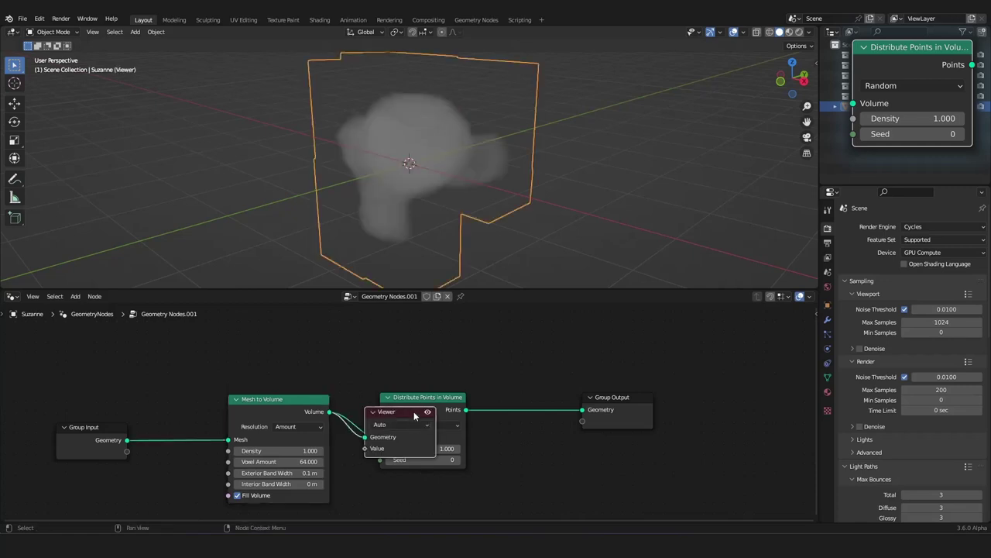
{"action": "left_click_drag", "start_coordinate": [414, 411], "coordinate": [429, 331]}
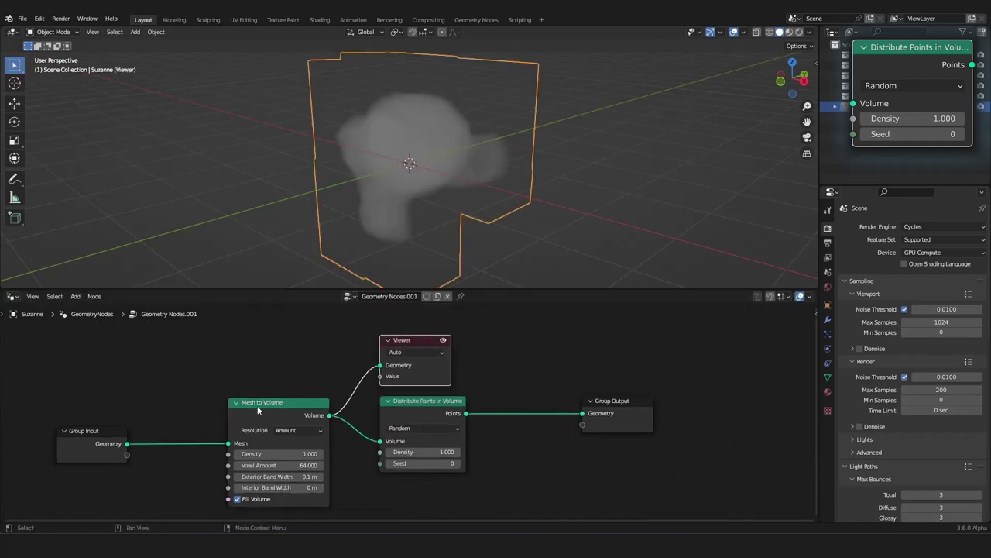
{"action": "scroll", "coordinate": [310, 407], "scroll_direction": "down", "scroll_amount": 2}
{"action": "middle_click_drag", "start_coordinate": [326, 426], "coordinate": [384, 402]}
{"action": "scroll", "coordinate": [384, 402], "scroll_direction": "up", "scroll_amount": 3}
{"action": "scroll", "coordinate": [391, 190], "scroll_direction": "up", "scroll_amount": 1}
{"action": "middle_click_drag", "start_coordinate": [392, 190], "coordinate": [489, 217]}
{"action": "scroll", "coordinate": [436, 186], "scroll_direction": "up", "scroll_amount": 3}
{"action": "scroll", "coordinate": [425, 188], "scroll_direction": "down", "scroll_amount": 5}
{"action": "scroll", "coordinate": [388, 450], "scroll_direction": "up", "scroll_amount": 2}
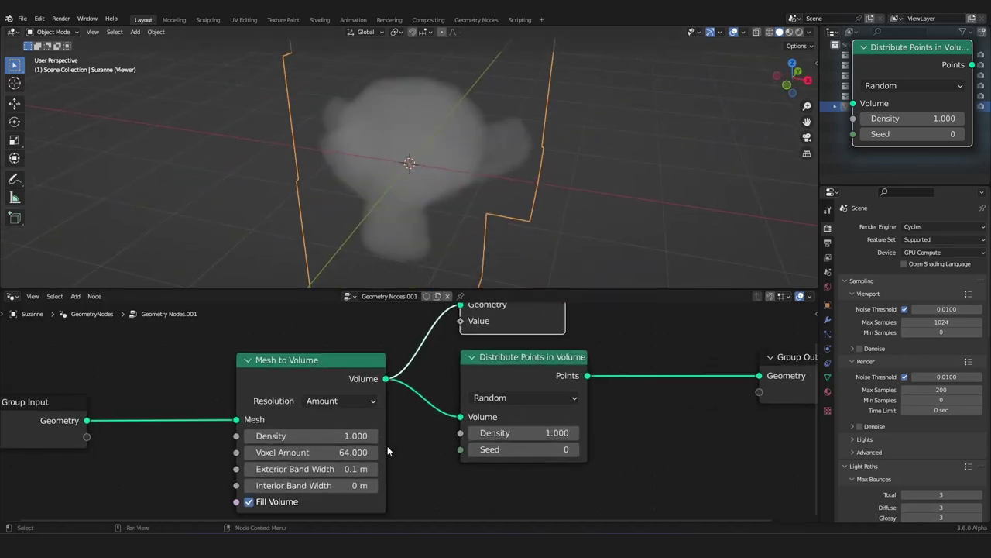
Step: Set the Voxel Amount of Mesh to Volume to 89.8 and inspect the volume up close
{"action": "left_click_drag", "start_coordinate": [310, 452], "coordinate": [370, 452]}
{"action": "right_click", "coordinate": [309, 453]}
{"action": "key", "text": "Escape"}
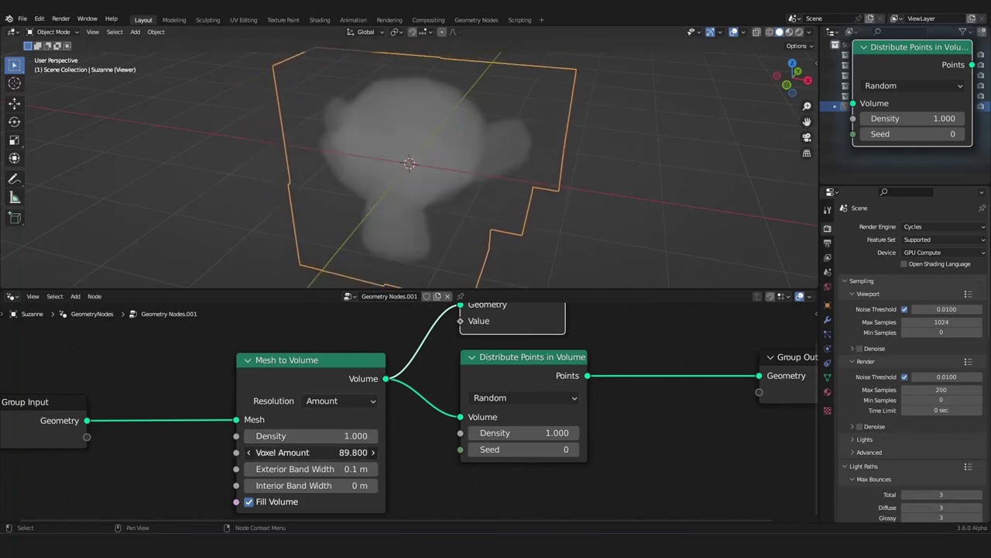
{"action": "middle_click_drag", "start_coordinate": [433, 217], "coordinate": [439, 167]}
{"action": "scroll", "coordinate": [401, 186], "scroll_direction": "up", "scroll_amount": 4}
Step: Compare the volume with Fill Volume off and on, and set the Exterior Band Width of Mesh to Volume to 0.13 m
{"action": "mouse_move", "coordinate": [326, 469]}
{"action": "left_mouse_down"}
{"action": "mouse_move", "coordinate": [364, 468]}
{"action": "mouse_move", "coordinate": [327, 469]}
{"action": "left_mouse_up"}
{"action": "middle_click_drag", "start_coordinate": [389, 148], "coordinate": [471, 141]}
{"action": "mouse_move", "coordinate": [321, 474]}
{"action": "left_mouse_down"}
{"action": "mouse_move", "coordinate": [341, 474]}
{"action": "mouse_move", "coordinate": [319, 474]}
{"action": "left_mouse_up"}
{"action": "left_click", "coordinate": [262, 505]}
{"action": "middle_click_drag", "start_coordinate": [418, 224], "coordinate": [363, 231]}
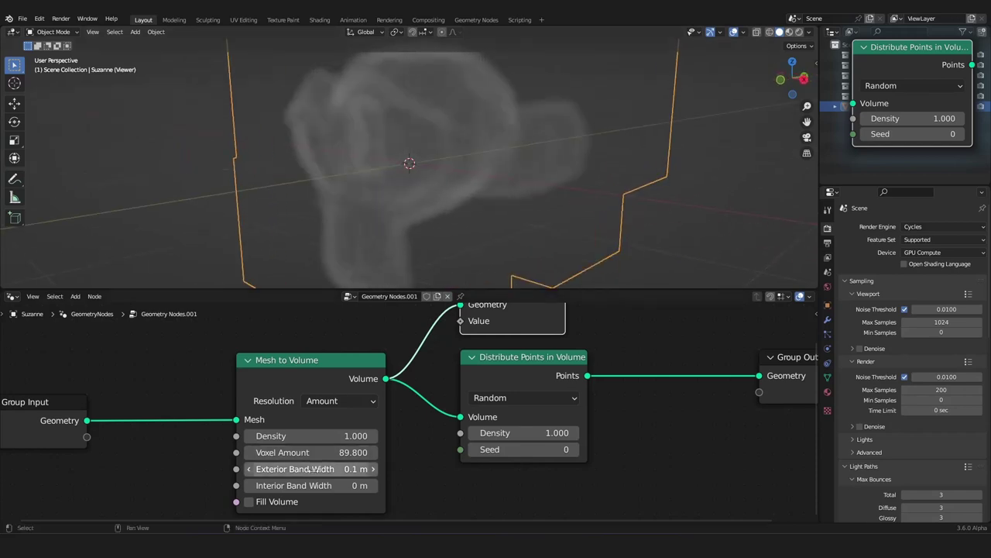
{"action": "mouse_move", "coordinate": [338, 469]}
{"action": "left_mouse_down", "text": "shift"}
{"action": "mouse_move", "coordinate": [369, 468]}
{"action": "mouse_move", "coordinate": [310, 469]}
{"action": "mouse_move", "coordinate": [337, 469]}
{"action": "left_mouse_up", "text": "shift"}
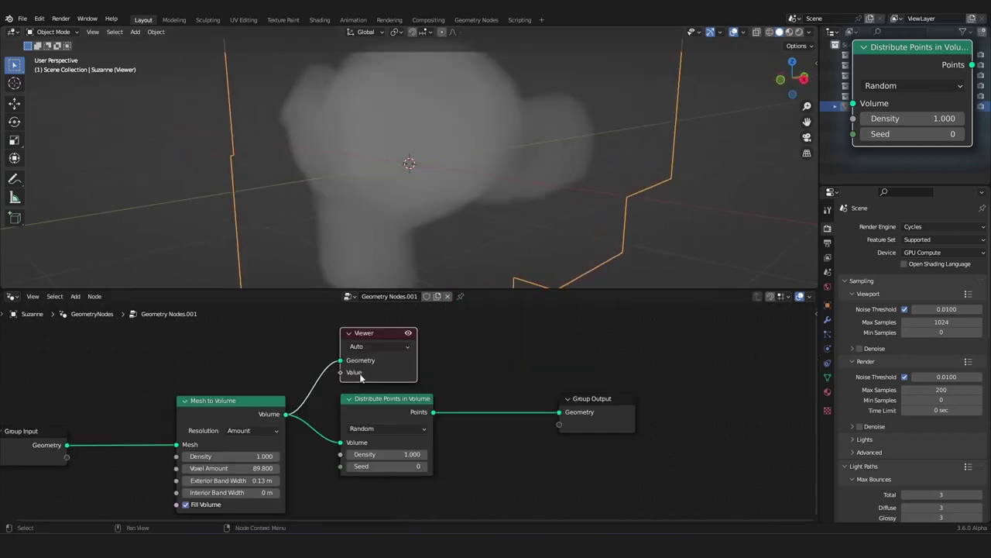
Step: Move the Viewer node toward Group Output and preview the Distribute Points in Volume output with it
{"action": "left_click_drag", "start_coordinate": [375, 332], "coordinate": [514, 335]}
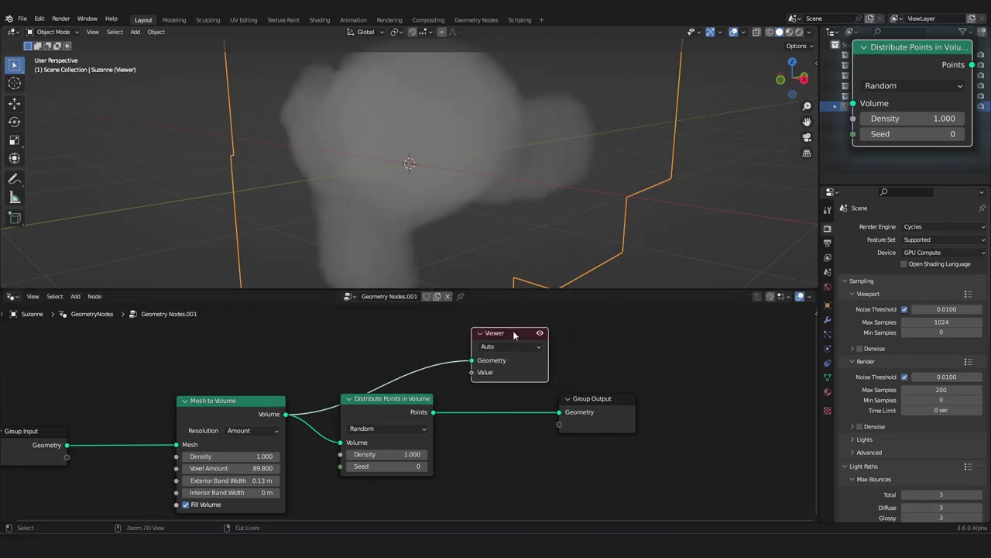
{"action": "key", "text": "g"}
{"action": "right_click", "coordinate": [237, 396]}
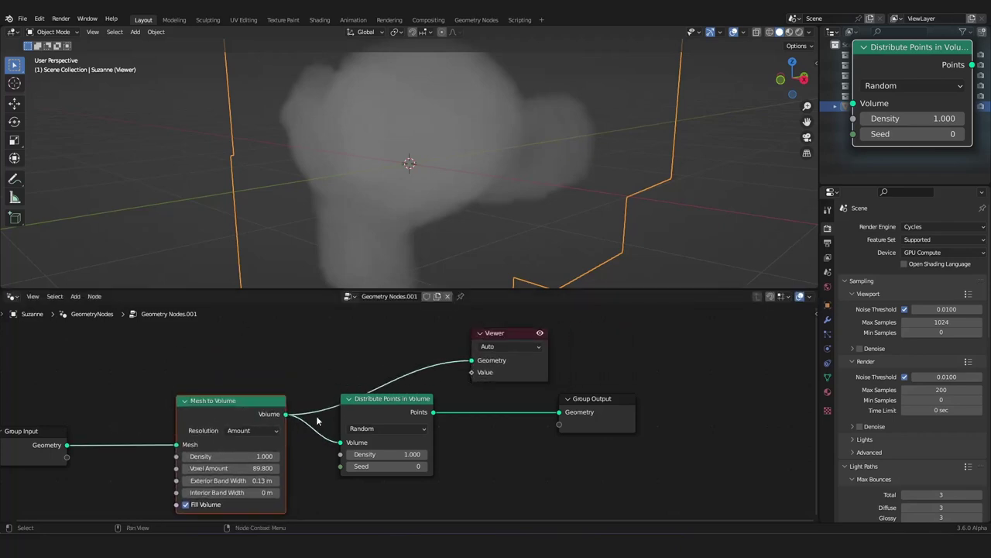
{"action": "scroll", "coordinate": [428, 387], "scroll_direction": "down", "scroll_amount": 3}
{"action": "middle_click_drag", "start_coordinate": [429, 387], "coordinate": [403, 381]}
{"action": "scroll", "coordinate": [403, 381], "scroll_direction": "up", "scroll_amount": 4}
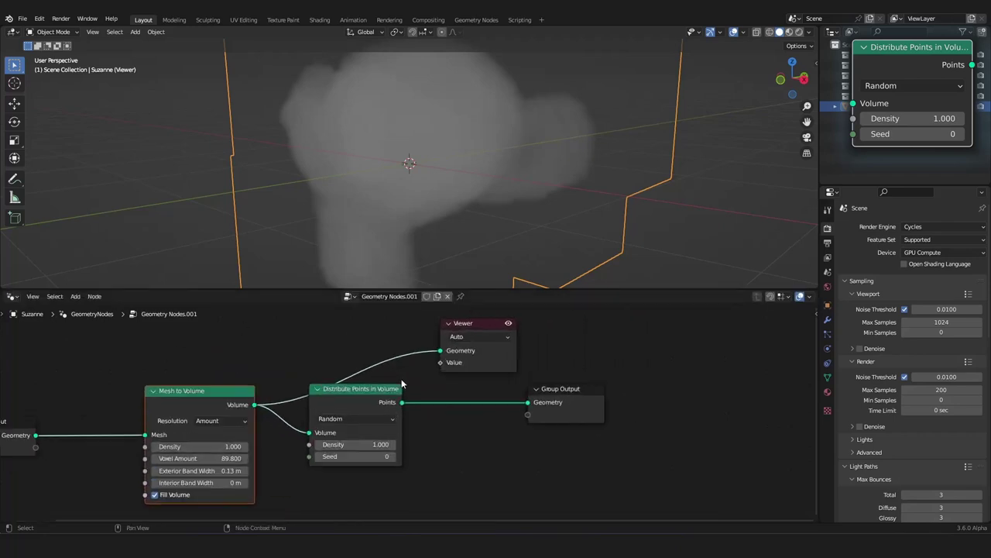
{"action": "left_click", "coordinate": [370, 404], "text": "ctrl+shift"}
{"action": "middle_click_drag", "start_coordinate": [422, 211], "coordinate": [381, 313]}
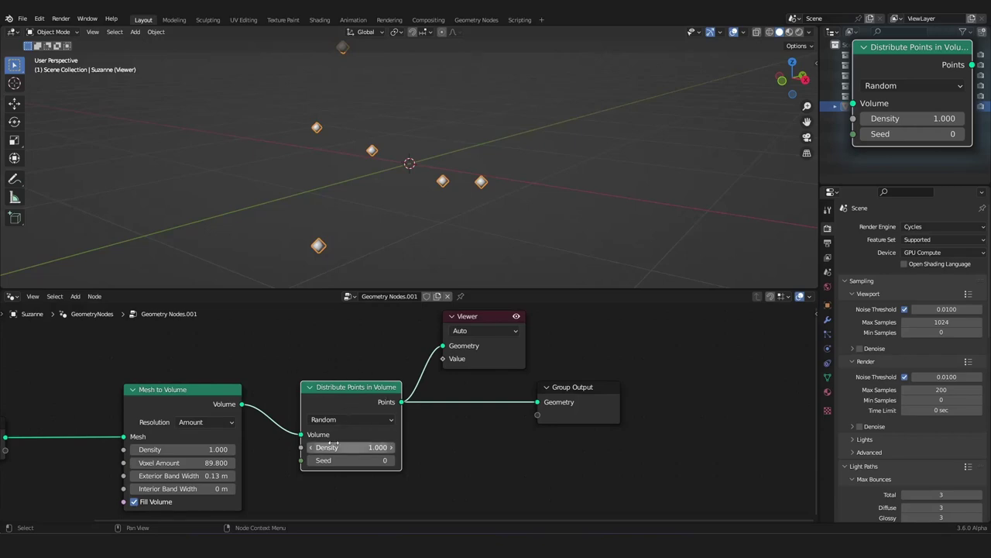
Step: Set the Density of Distribute Points in Volume to 159.4 and inspect the distributed points from several angles
{"action": "left_click_drag", "start_coordinate": [352, 447], "coordinate": [628, 447]}
{"action": "scroll", "coordinate": [371, 201], "scroll_direction": "down", "scroll_amount": 3}
{"action": "middle_click_drag", "start_coordinate": [371, 202], "coordinate": [443, 210]}
{"action": "scroll", "coordinate": [546, 183], "scroll_direction": "up", "scroll_amount": 5}
{"action": "scroll", "coordinate": [263, 223], "scroll_direction": "down", "scroll_amount": 5}
{"action": "scroll", "coordinate": [259, 434], "scroll_direction": "down", "scroll_amount": 4}
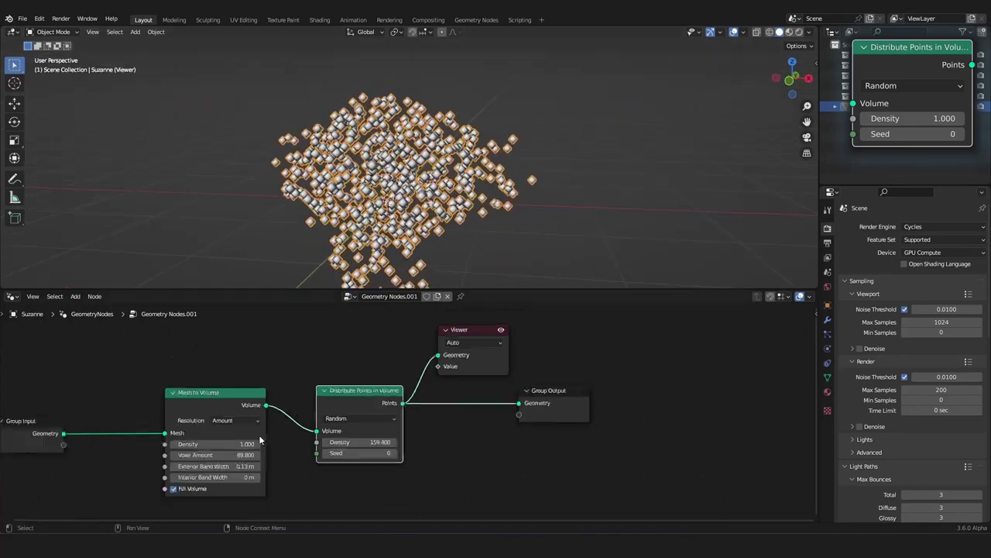
Step: Turn off Fill Volume on the Mesh to Volume node and inspect the distributed points up close
{"action": "middle_click_drag", "start_coordinate": [259, 434], "coordinate": [349, 361]}
{"action": "scroll", "coordinate": [350, 361], "scroll_direction": "up", "scroll_amount": 5}
{"action": "scroll", "coordinate": [352, 358], "scroll_direction": "up", "scroll_amount": 1}
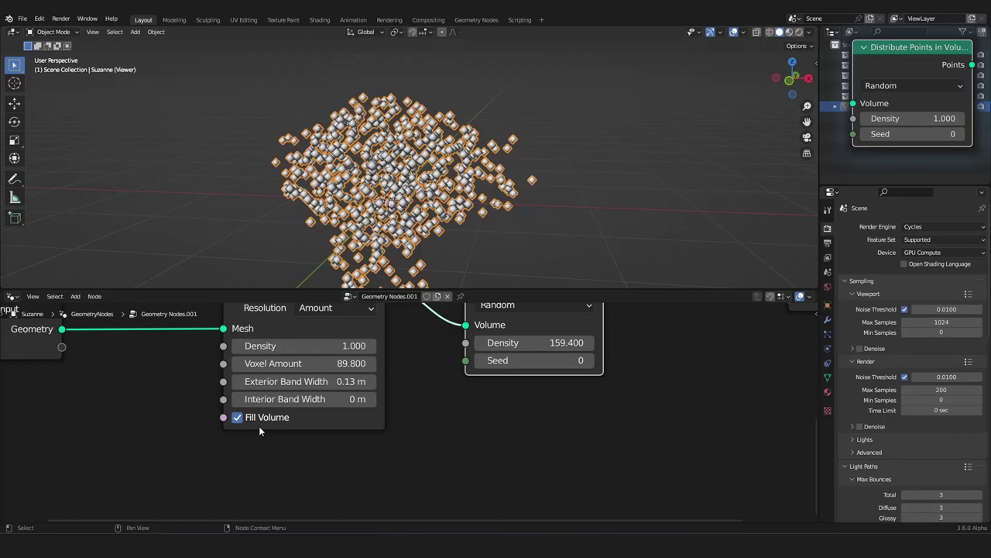
{"action": "left_click", "coordinate": [238, 418]}
{"action": "middle_click_drag", "start_coordinate": [364, 232], "coordinate": [500, 219]}
{"action": "scroll", "coordinate": [382, 216], "scroll_direction": "up", "scroll_amount": 5}
{"action": "scroll", "coordinate": [500, 219], "scroll_direction": "down", "scroll_amount": 4}
{"action": "middle_click_drag", "start_coordinate": [476, 117], "coordinate": [399, 158]}
{"action": "scroll", "coordinate": [456, 131], "scroll_direction": "down", "scroll_amount": 4}
{"action": "scroll", "coordinate": [411, 140], "scroll_direction": "up", "scroll_amount": 4}
{"action": "scroll", "coordinate": [402, 387], "scroll_direction": "down", "scroll_amount": 6}
{"action": "middle_click_drag", "start_coordinate": [400, 393], "coordinate": [387, 419]}
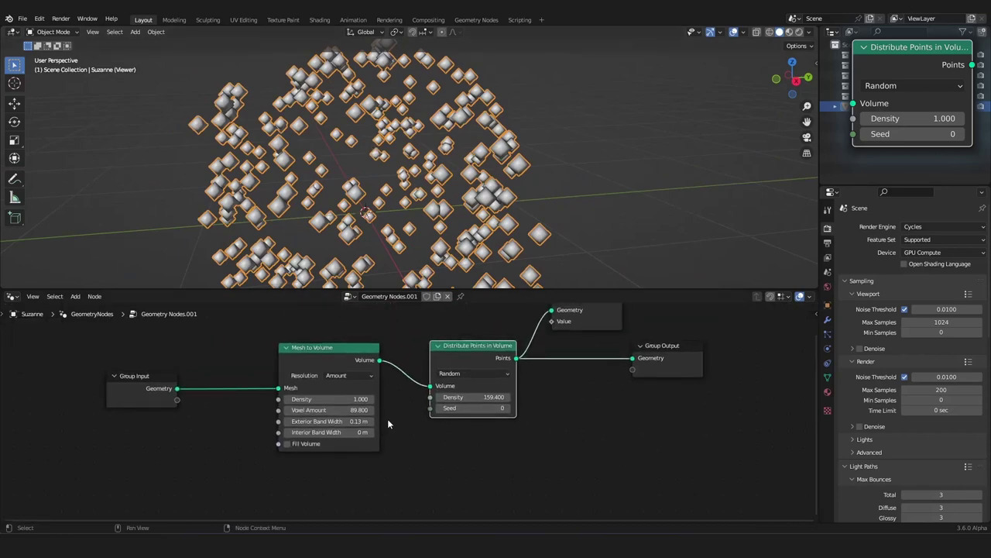
Step: Turn Fill Volume back on for Mesh to Volume and inspect how the points fill the monkey
{"action": "scroll", "coordinate": [388, 419], "scroll_direction": "up", "scroll_amount": 4}
{"action": "middle_click_drag", "start_coordinate": [391, 347], "coordinate": [361, 369]}
{"action": "mouse_move", "coordinate": [364, 225]}
{"action": "middle_mouse_down"}
{"action": "mouse_move", "coordinate": [387, 217]}
{"action": "mouse_move", "coordinate": [353, 221]}
{"action": "middle_mouse_up"}
{"action": "left_click", "coordinate": [211, 477]}
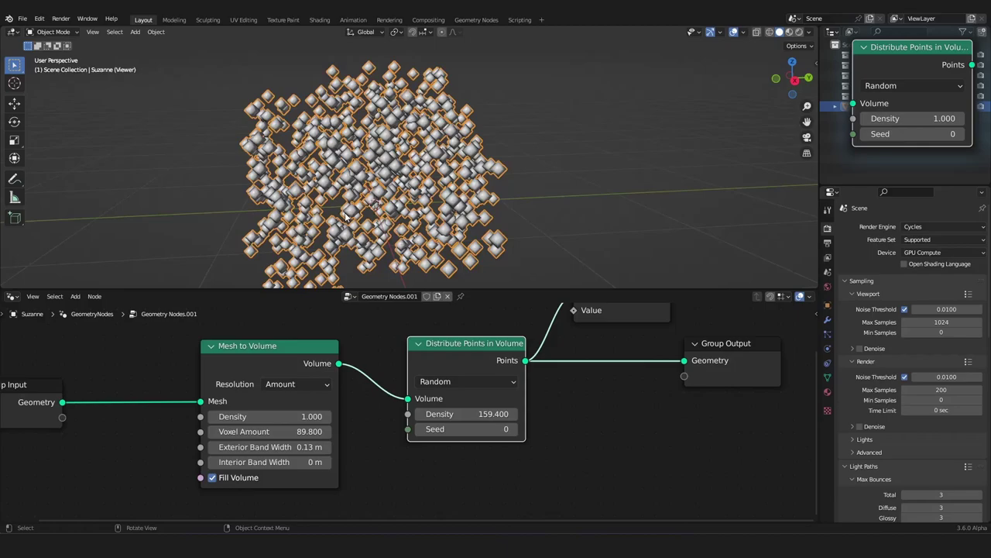
{"action": "middle_click_drag", "start_coordinate": [457, 224], "coordinate": [446, 203]}
{"action": "scroll", "coordinate": [446, 203], "scroll_direction": "up", "scroll_amount": 5}
{"action": "scroll", "coordinate": [464, 205], "scroll_direction": "down", "scroll_amount": 4}
{"action": "scroll", "coordinate": [445, 203], "scroll_direction": "up", "scroll_amount": 3}
Step: Set the Density of Distribute Points in Volume to 236.6 and look at the whole point cloud
{"action": "left_click_drag", "start_coordinate": [457, 414], "coordinate": [517, 414]}
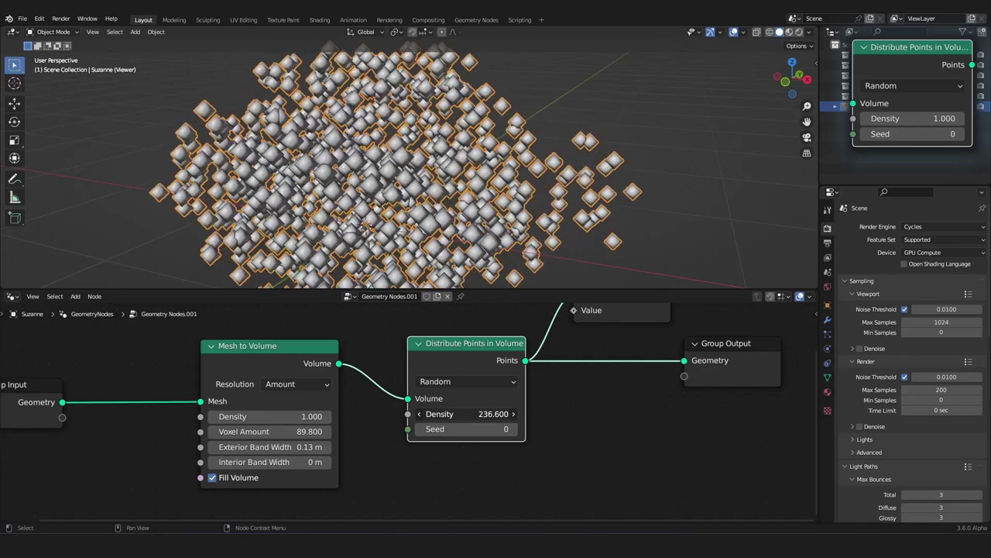
{"action": "scroll", "coordinate": [438, 246], "scroll_direction": "down", "scroll_amount": 5}
{"action": "mouse_move", "coordinate": [438, 246]}
{"action": "middle_mouse_down"}
{"action": "mouse_move", "coordinate": [465, 243]}
{"action": "mouse_move", "coordinate": [440, 244]}
{"action": "middle_mouse_up"}
{"action": "scroll", "coordinate": [471, 389], "scroll_direction": "down", "scroll_amount": 4}
{"action": "middle_click_drag", "start_coordinate": [471, 386], "coordinate": [415, 403]}
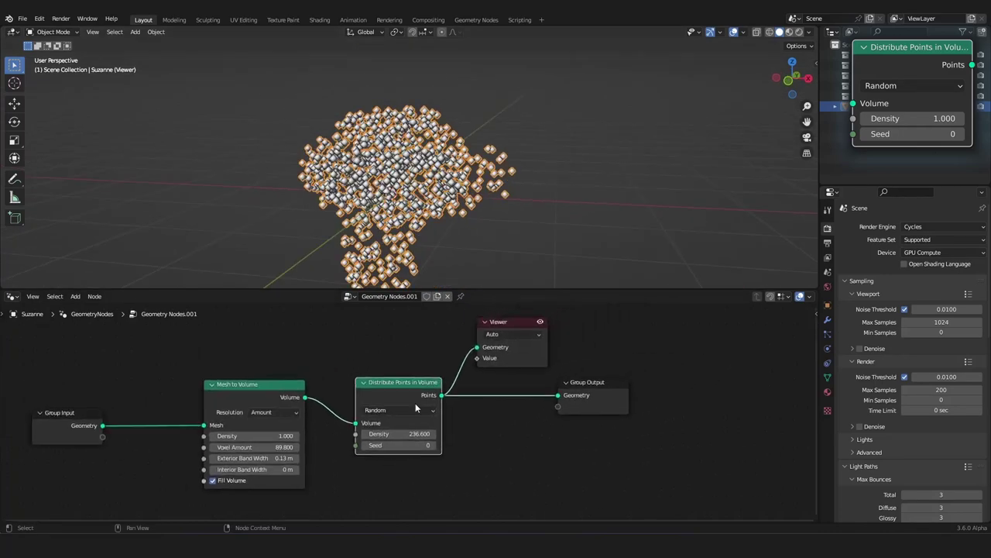
Step: Move Distribute Points in Volume closer to Mesh to Volume and inspect the random distribution and the node's Points output
{"action": "scroll", "coordinate": [414, 403], "scroll_direction": "up", "scroll_amount": 4}
{"action": "left_click_drag", "start_coordinate": [386, 399], "coordinate": [331, 404]}
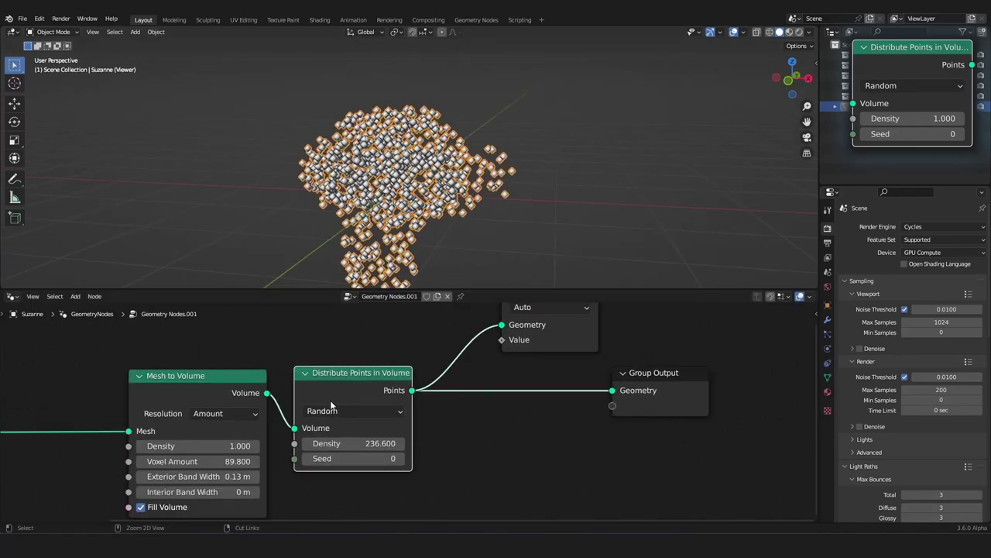
{"action": "left_click", "coordinate": [383, 409]}
{"action": "left_click", "coordinate": [383, 409]}
{"action": "scroll", "coordinate": [441, 194], "scroll_direction": "down", "scroll_amount": 2}
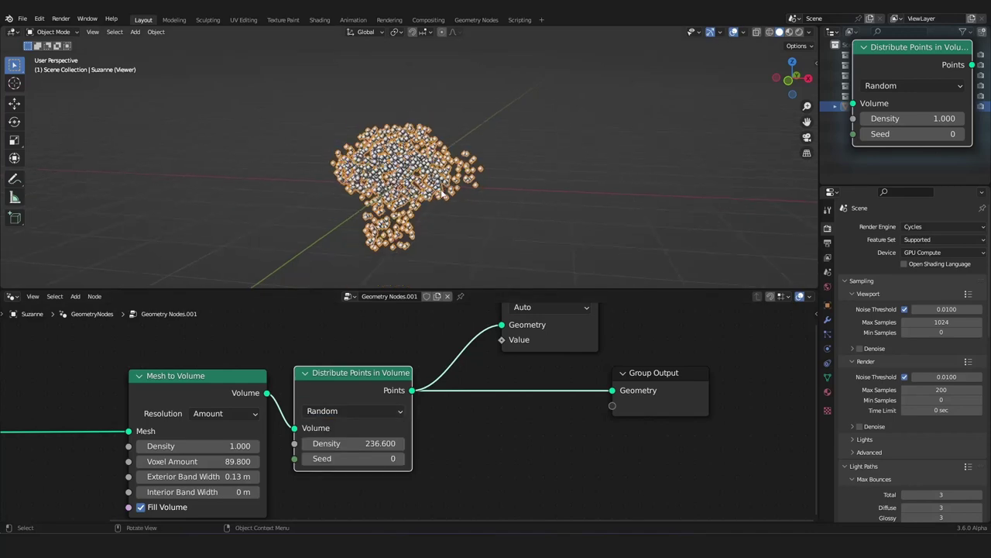
{"action": "middle_click_drag", "start_coordinate": [441, 194], "coordinate": [394, 185]}
{"action": "scroll", "coordinate": [394, 186], "scroll_direction": "up", "scroll_amount": 4}
{"action": "middle_click_drag", "start_coordinate": [436, 237], "coordinate": [487, 184], "text": "shift"}
{"action": "scroll", "coordinate": [433, 176], "scroll_direction": "down", "scroll_amount": 3}
{"action": "middle_click_drag", "start_coordinate": [355, 414], "coordinate": [390, 413]}
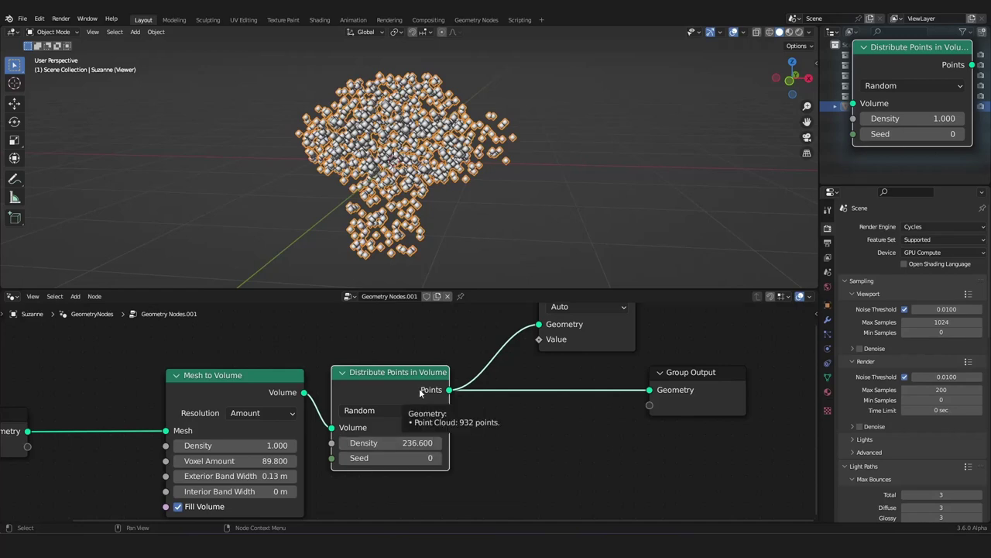
{"action": "middle_click_drag", "start_coordinate": [449, 169], "coordinate": [426, 169]}
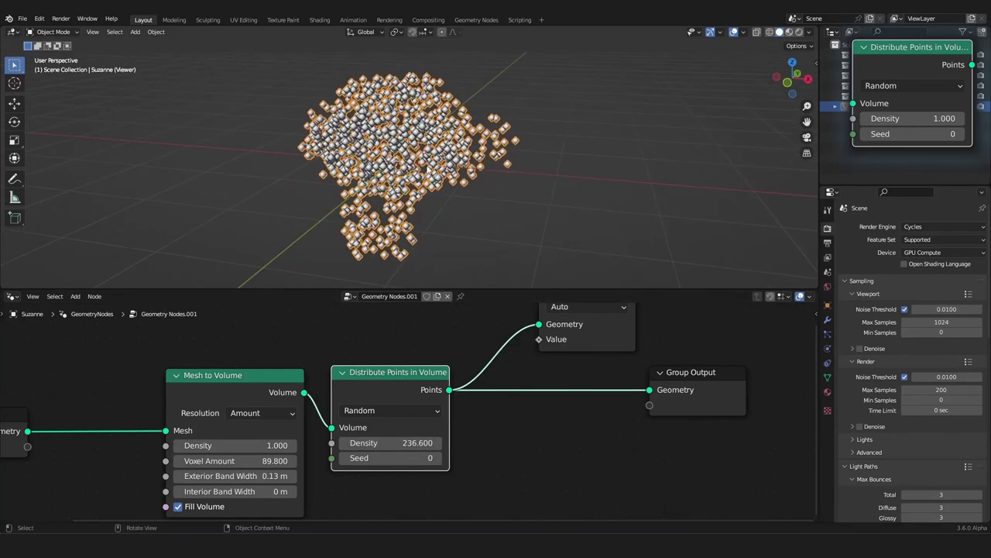
Step: Switch the distribution method of Distribute Points in Volume to Grid and inspect the point layout from several angles
{"action": "left_click", "coordinate": [382, 410]}
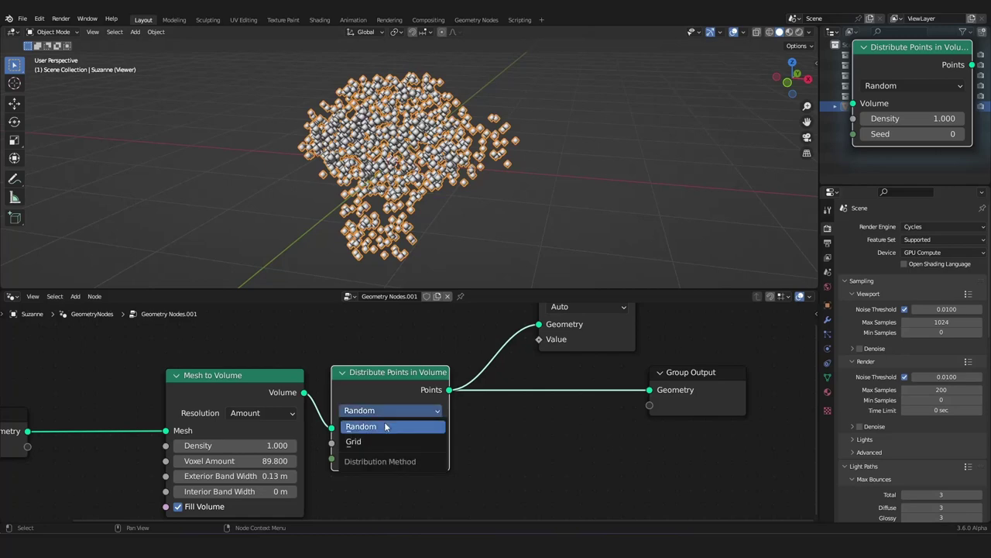
{"action": "left_click", "coordinate": [385, 441]}
{"action": "middle_click_drag", "start_coordinate": [432, 154], "coordinate": [453, 143]}
{"action": "scroll", "coordinate": [394, 155], "scroll_direction": "up", "scroll_amount": 5}
{"action": "scroll", "coordinate": [474, 144], "scroll_direction": "down", "scroll_amount": 6}
{"action": "scroll", "coordinate": [451, 139], "scroll_direction": "up", "scroll_amount": 4}
{"action": "middle_click_drag", "start_coordinate": [465, 155], "coordinate": [429, 159]}
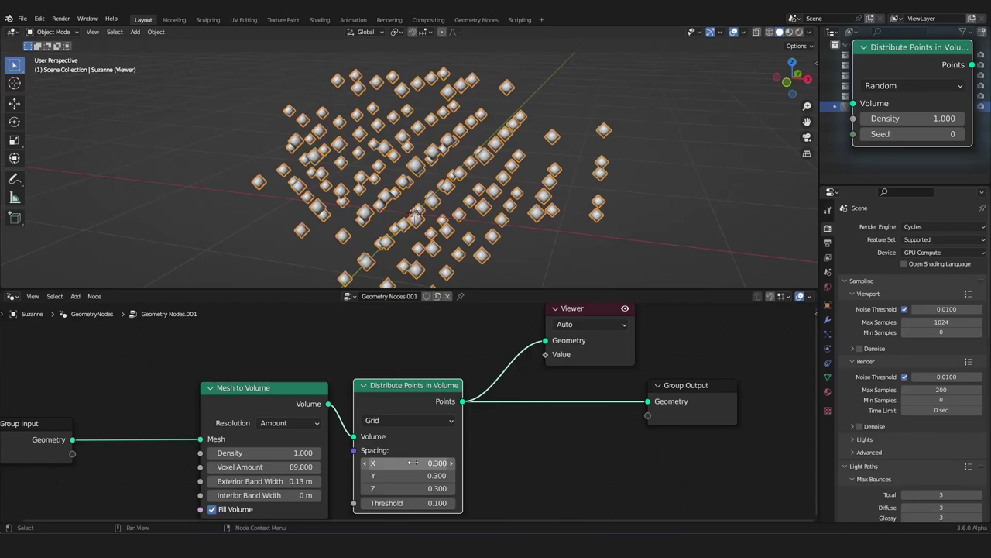
Step: Set the grid Spacing of Distribute Points in Volume to 0.1 on X, Y and Z and inspect the points closely
{"action": "type", "text": "."}
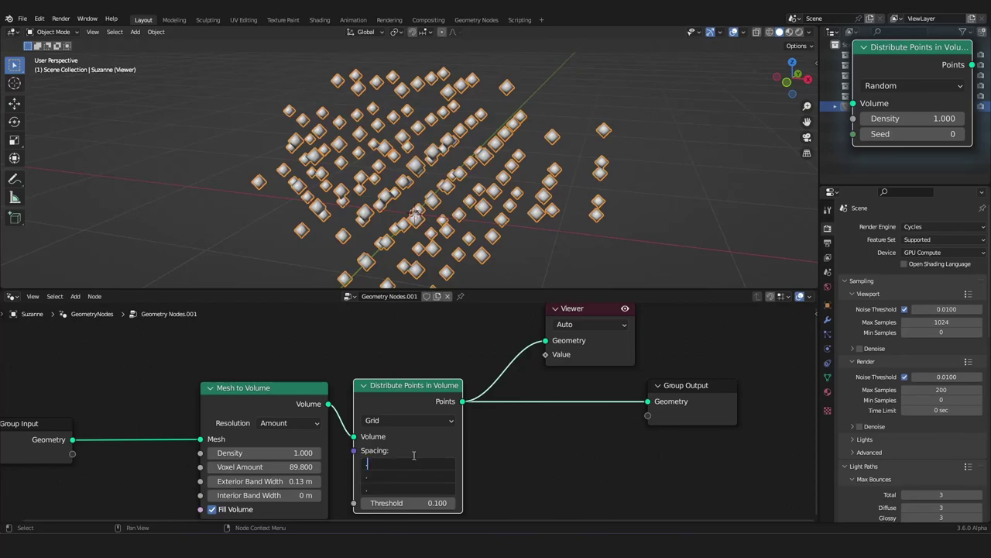
{"action": "type", "text": "1"}
{"action": "key", "text": "Return"}
{"action": "scroll", "coordinate": [480, 186], "scroll_direction": "down", "scroll_amount": 5}
{"action": "middle_click_drag", "start_coordinate": [520, 217], "coordinate": [431, 252]}
{"action": "scroll", "coordinate": [392, 191], "scroll_direction": "up", "scroll_amount": 5}
{"action": "scroll", "coordinate": [482, 178], "scroll_direction": "down", "scroll_amount": 4}
{"action": "scroll", "coordinate": [432, 252], "scroll_direction": "up", "scroll_amount": 2}
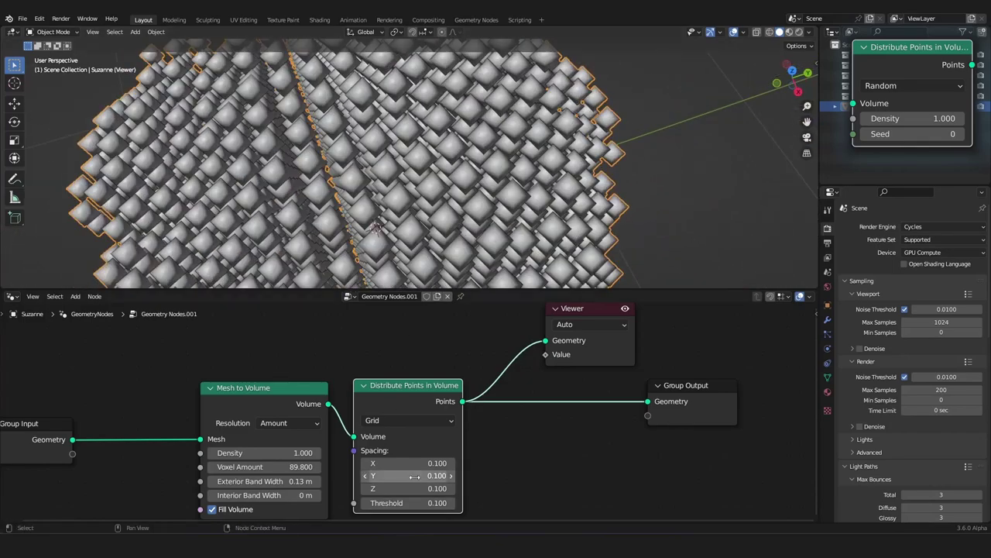
{"action": "left_click_drag", "start_coordinate": [406, 476], "coordinate": [392, 488]}
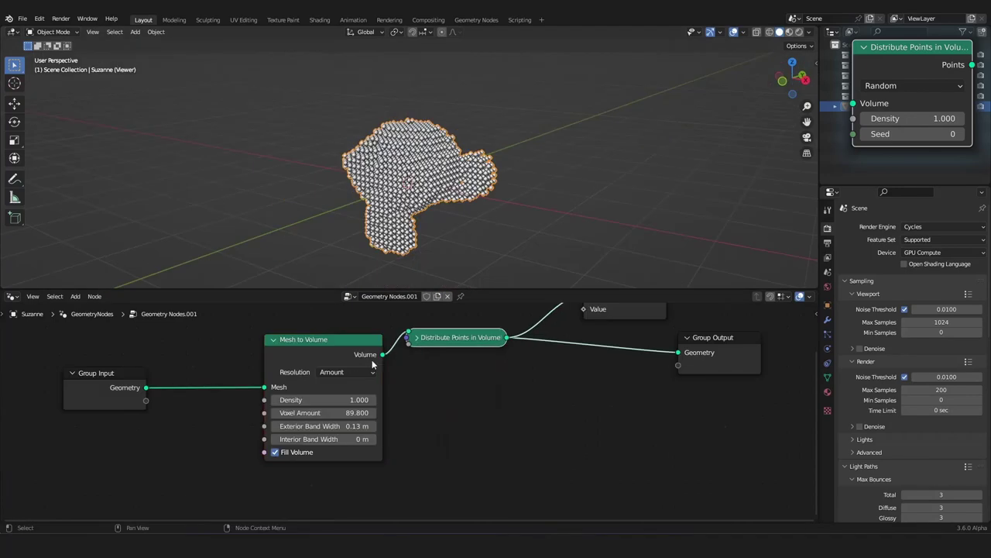
Step: Expand the collapsed Distribute Points in Volume node and move it together with Mesh to Volume toward Group Input
{"action": "left_click", "coordinate": [415, 340]}
{"action": "left_click_drag", "start_coordinate": [469, 348], "coordinate": [366, 381]}
{"action": "scroll", "coordinate": [365, 380], "scroll_direction": "down", "scroll_amount": 2}
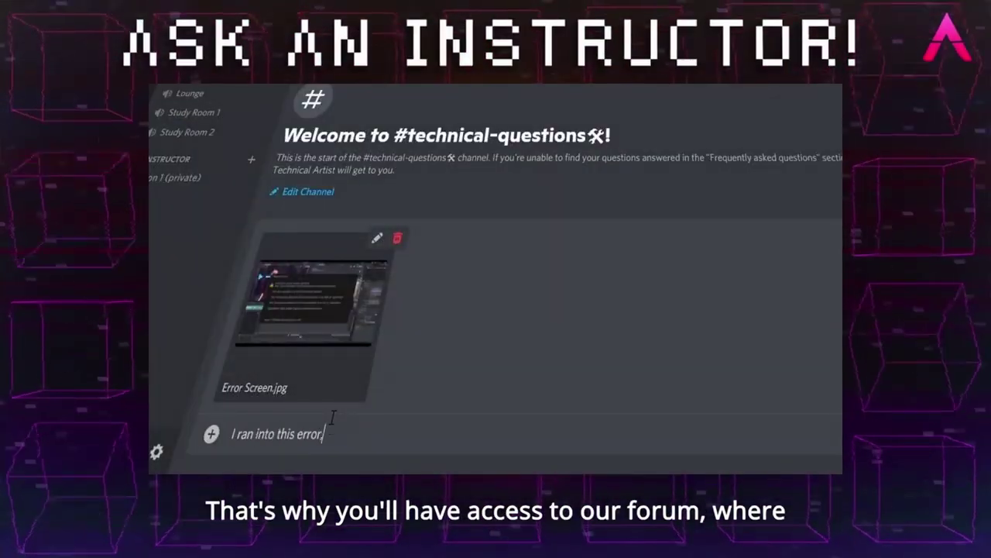
{"action": "type", "text": "any idea what could have happened?"}
{"action": "key", "text": "Return"}
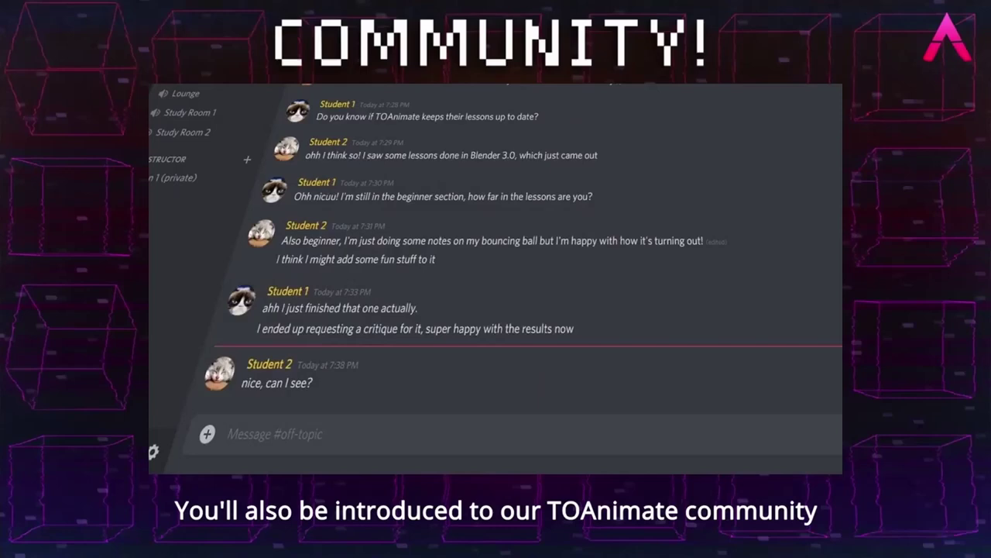
{"action": "type", "text": "h yeah 1 sec"}
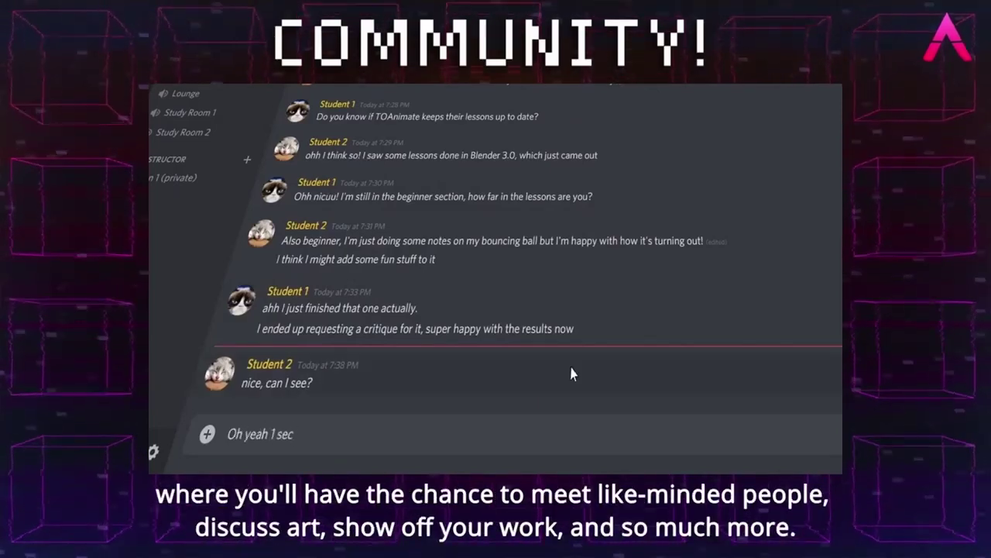
{"action": "key", "text": "Return"}
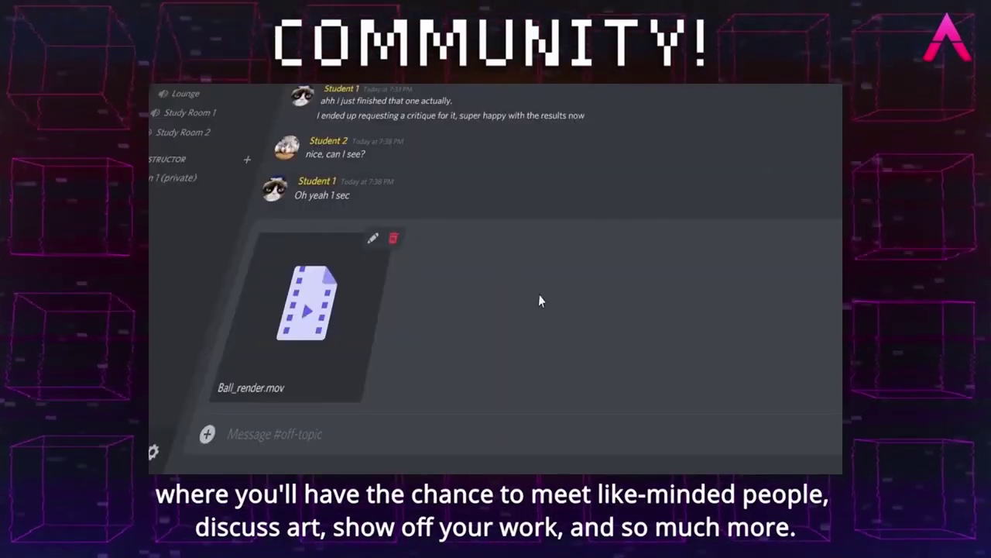
{"action": "key", "text": "Return"}
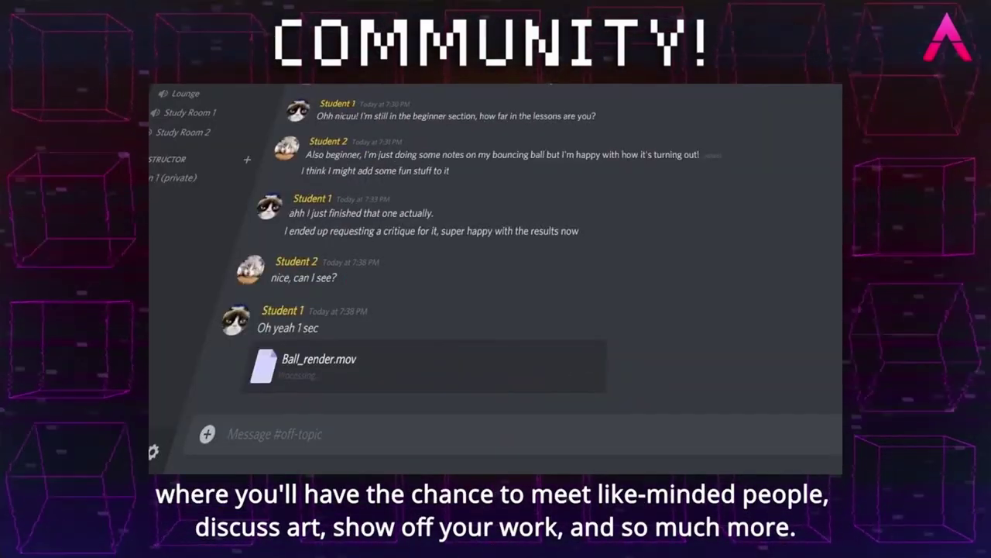
{"action": "type", "text": "What do you think"}
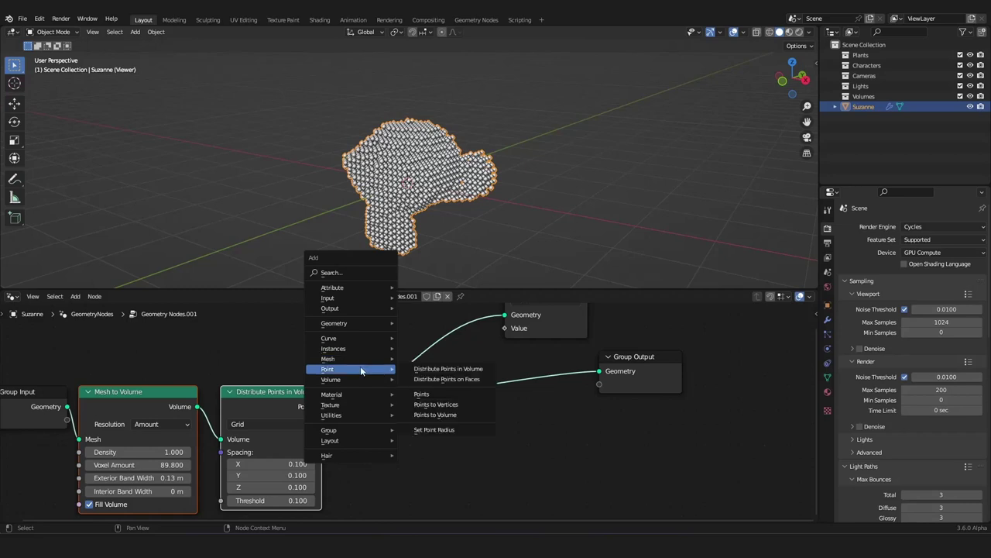
Step: Add a Points node above the existing node chain, preview it with the Viewer and inspect its point
{"action": "left_click", "coordinate": [422, 394]}
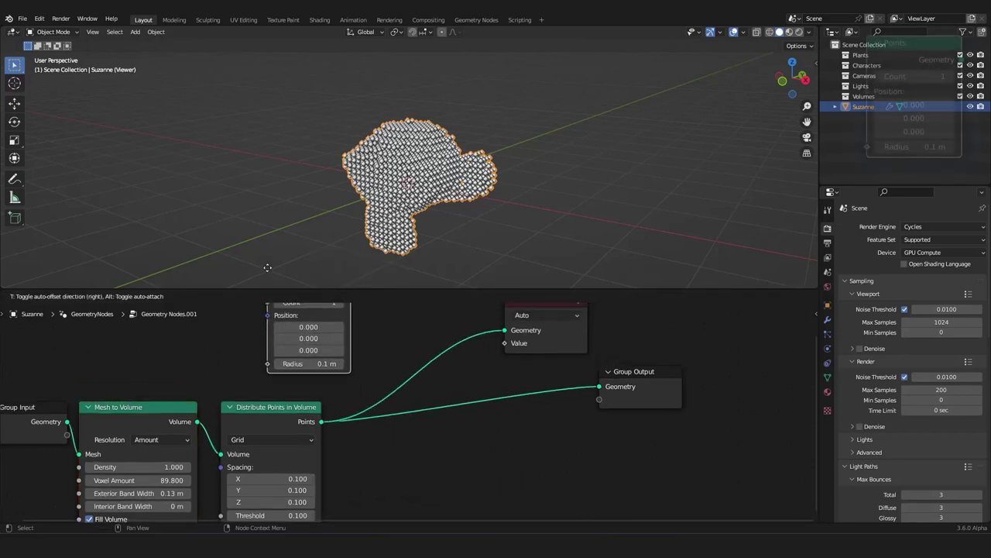
{"action": "left_click", "coordinate": [255, 374]}
{"action": "middle_click_drag", "start_coordinate": [413, 390], "coordinate": [461, 390]}
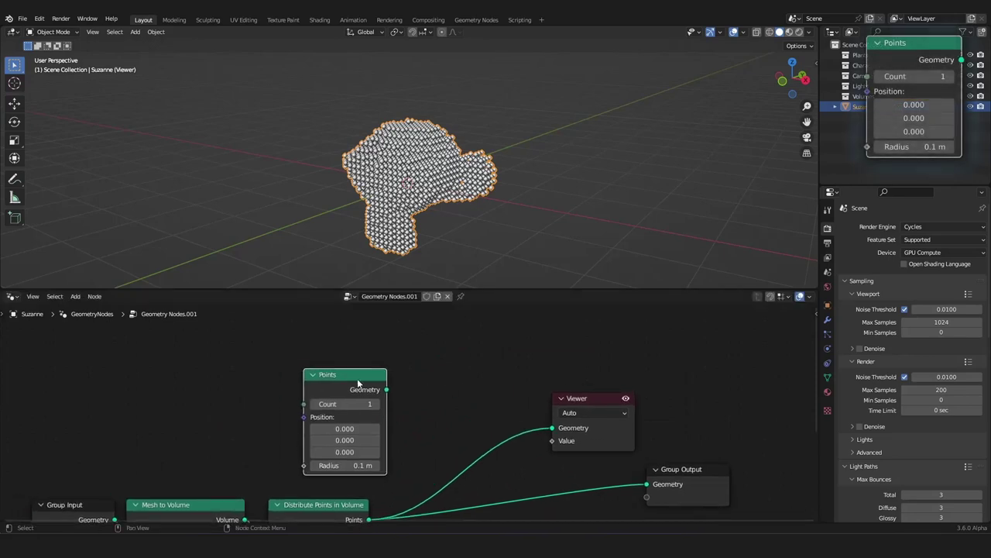
{"action": "left_click", "coordinate": [354, 385], "text": "ctrl+shift"}
{"action": "left_click_drag", "start_coordinate": [348, 386], "coordinate": [383, 362]}
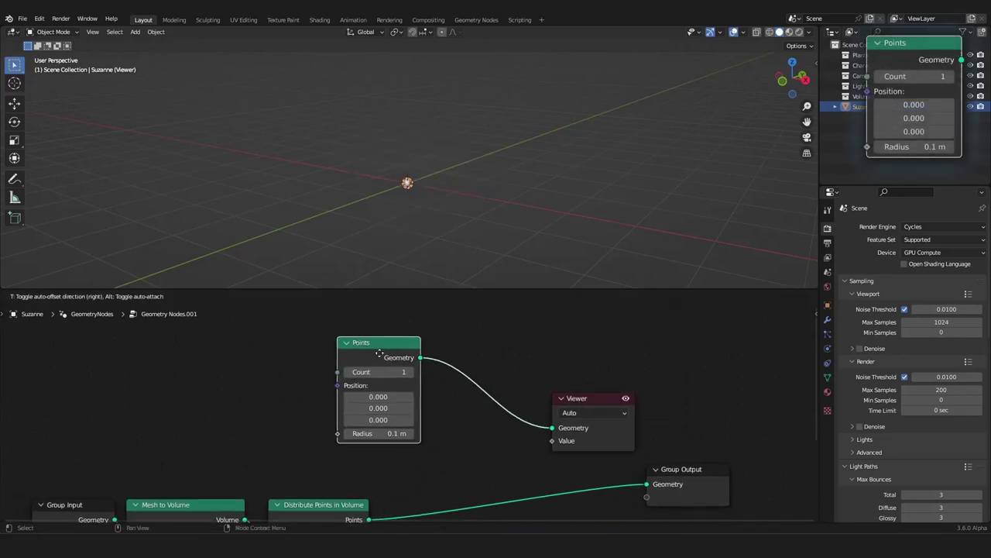
{"action": "scroll", "coordinate": [467, 188], "scroll_direction": "up", "scroll_amount": 2}
{"action": "scroll", "coordinate": [452, 233], "scroll_direction": "down", "scroll_amount": 3}
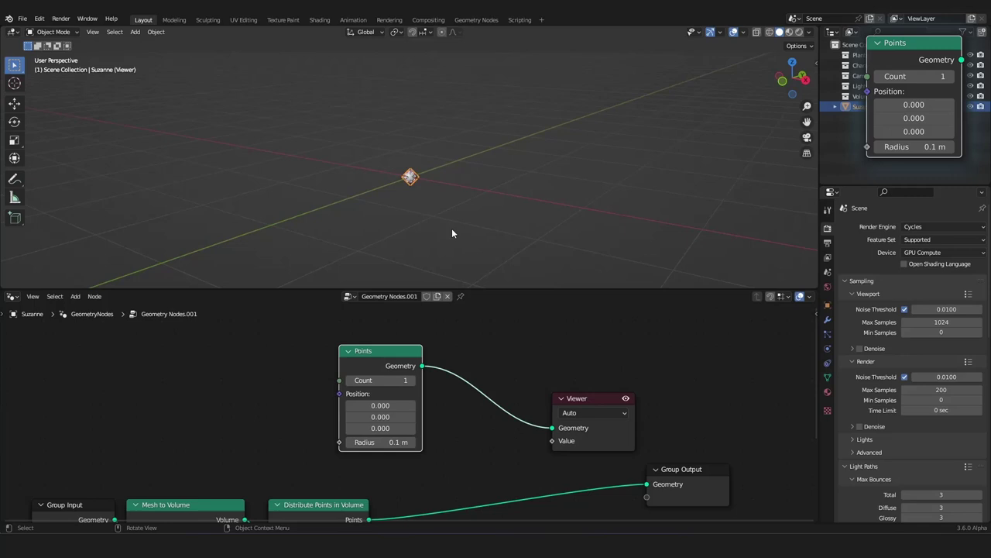
{"action": "scroll", "coordinate": [452, 230], "scroll_direction": "up", "scroll_amount": 4}
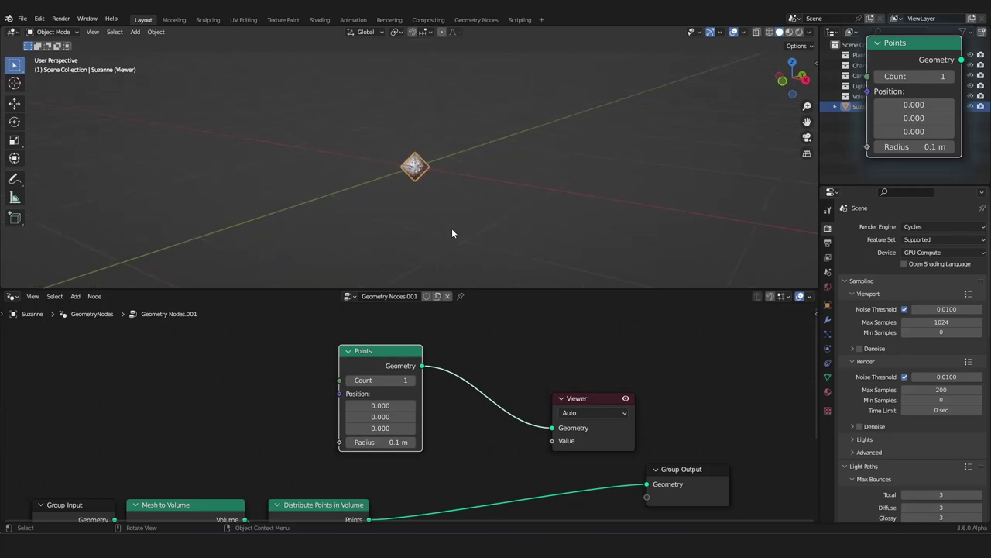
{"action": "middle_click_drag", "start_coordinate": [452, 207], "coordinate": [461, 164]}
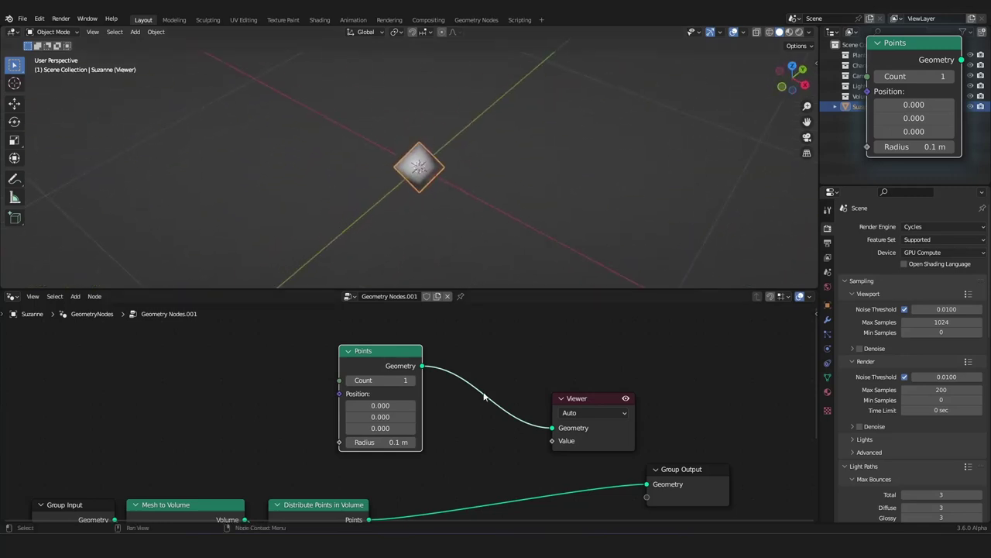
Step: Set the Count of the Points node to 4 and inspect the points at the origin from several angles
{"action": "scroll", "coordinate": [477, 455], "scroll_direction": "up", "scroll_amount": 3}
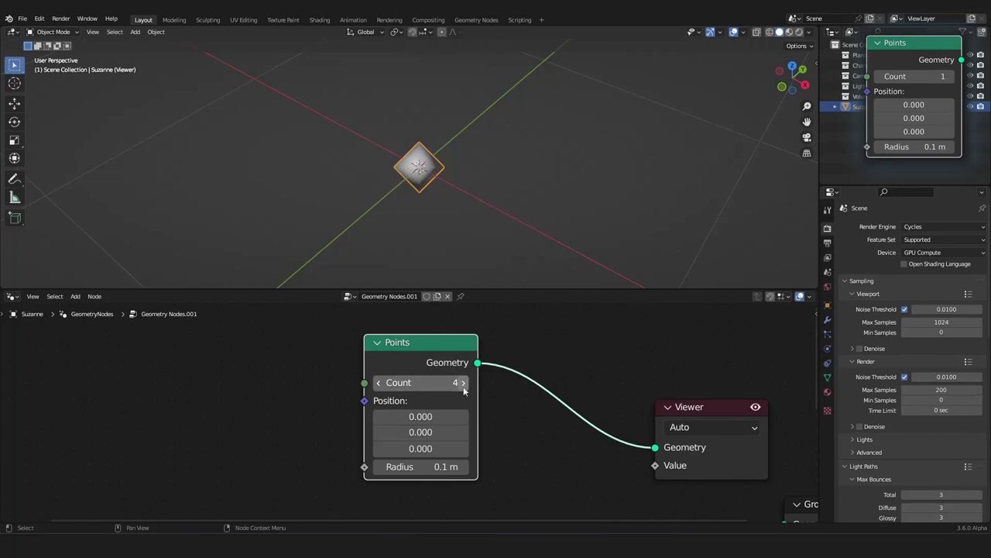
{"action": "scroll", "coordinate": [464, 391], "scroll_direction": "down", "scroll_amount": 3}
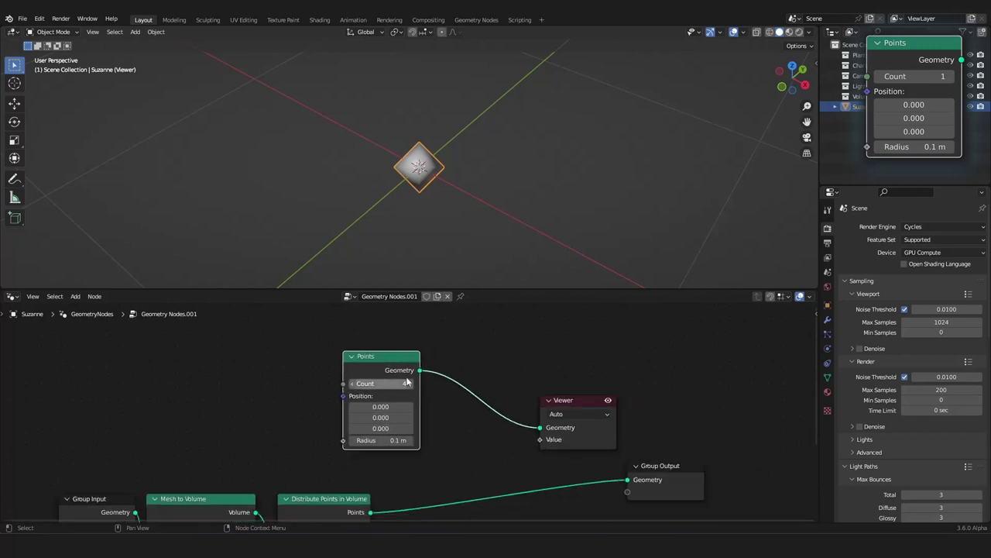
{"action": "middle_click_drag", "start_coordinate": [510, 207], "coordinate": [418, 161]}
{"action": "scroll", "coordinate": [424, 197], "scroll_direction": "up", "scroll_amount": 4}
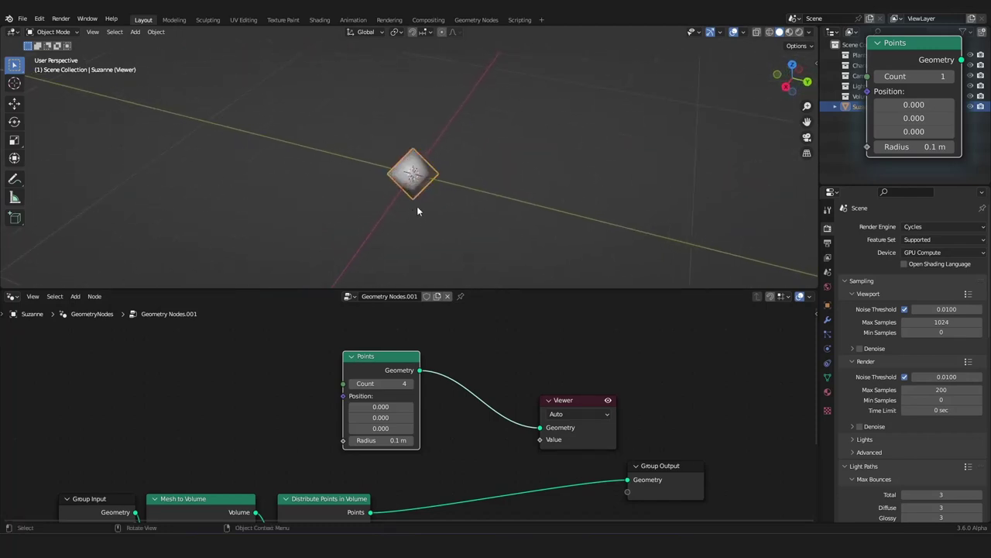
{"action": "scroll", "coordinate": [576, 386], "scroll_direction": "down", "scroll_amount": 3}
{"action": "scroll", "coordinate": [576, 387], "scroll_direction": "up", "scroll_amount": 2}
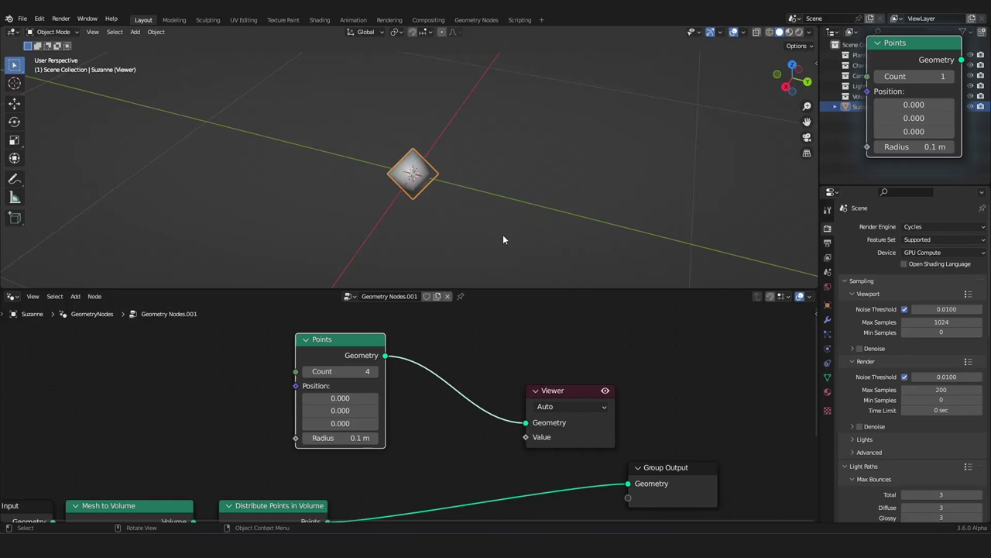
{"action": "middle_click_drag", "start_coordinate": [504, 237], "coordinate": [542, 217]}
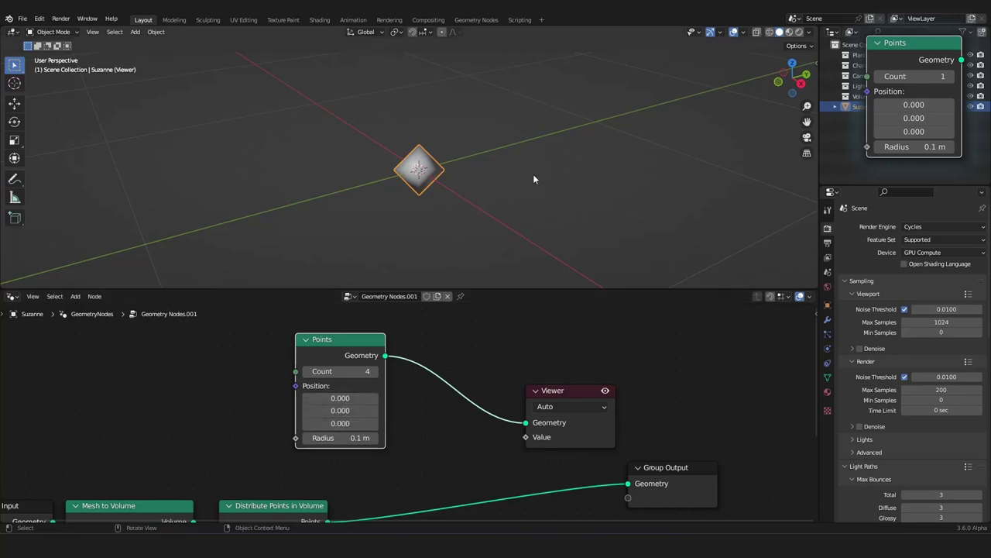
{"action": "mouse_move", "coordinate": [533, 178]}
{"action": "middle_mouse_down"}
{"action": "mouse_move", "coordinate": [453, 183]}
{"action": "mouse_move", "coordinate": [567, 174]}
{"action": "mouse_move", "coordinate": [534, 184]}
{"action": "middle_mouse_up"}
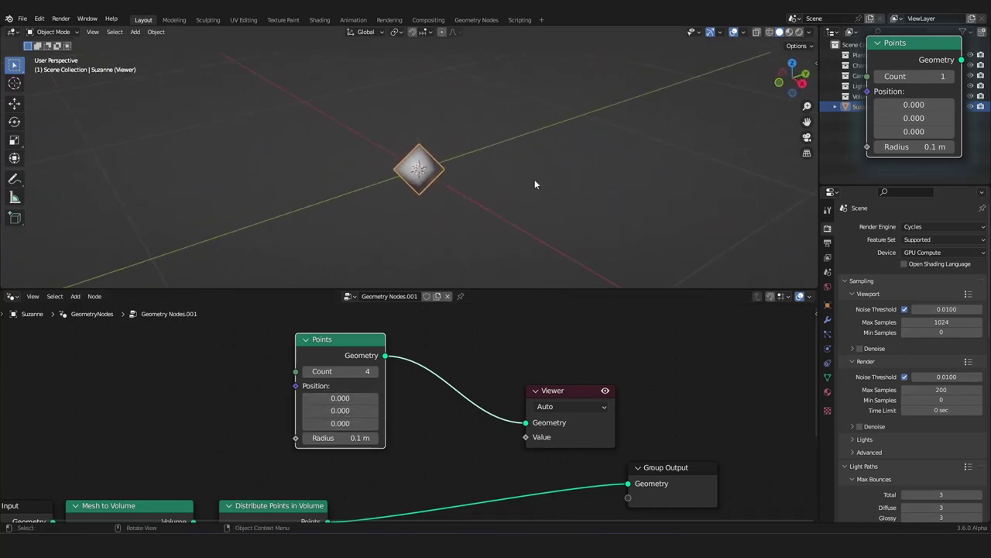
Step: Widen the Outliner and Properties area by shrinking the 3D viewport and node editor
{"action": "mouse_move", "coordinate": [343, 437]}
{"action": "left_mouse_down"}
{"action": "mouse_move", "coordinate": [403, 437]}
{"action": "mouse_move", "coordinate": [333, 437]}
{"action": "mouse_move", "coordinate": [403, 437]}
{"action": "mouse_move", "coordinate": [344, 437]}
{"action": "left_mouse_up"}
{"action": "scroll", "coordinate": [412, 389], "scroll_direction": "down", "scroll_amount": 1}
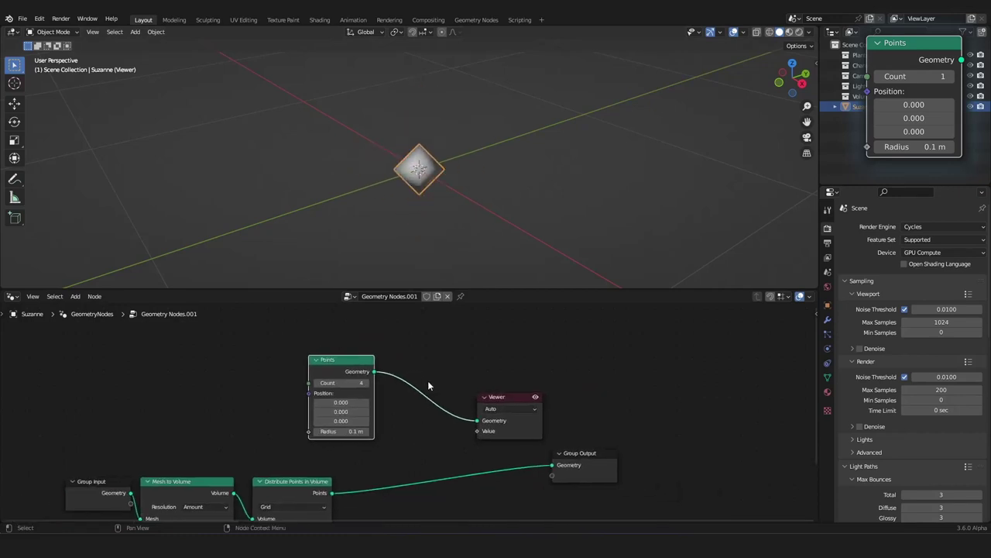
{"action": "scroll", "coordinate": [427, 381], "scroll_direction": "up", "scroll_amount": 2}
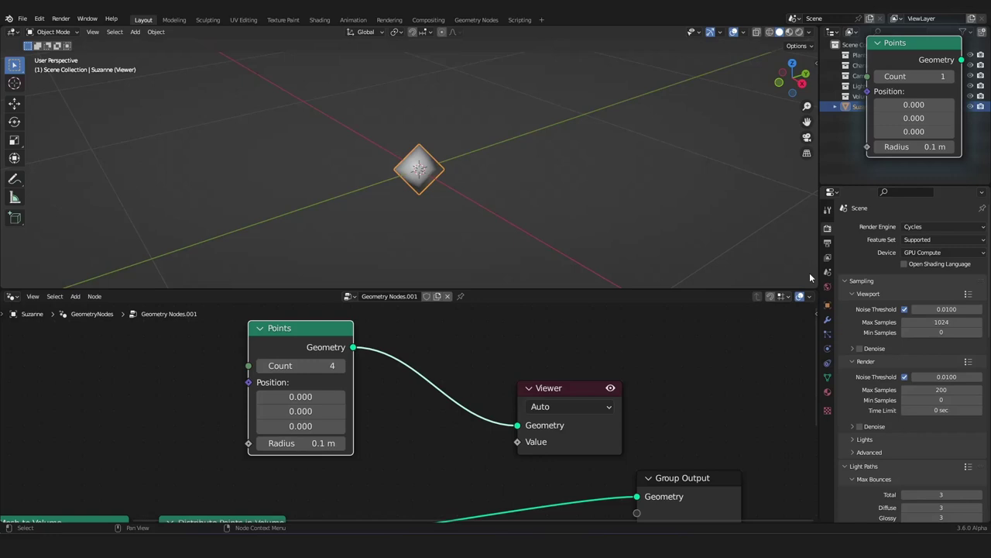
{"action": "left_click_drag", "start_coordinate": [818, 268], "coordinate": [655, 277]}
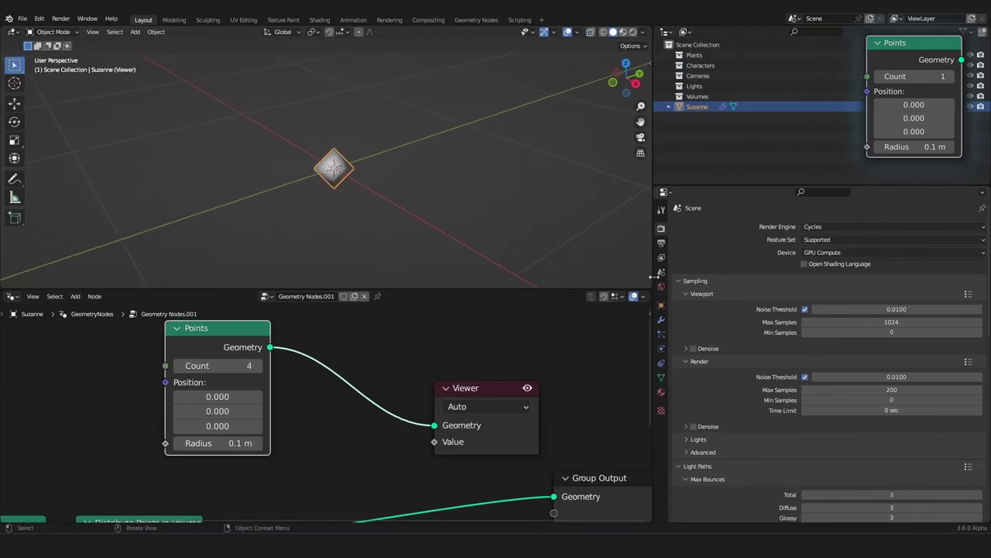
Step: Turn the Properties editor into a Spreadsheet showing the Viewer Node data for the point cloud's points
{"action": "left_click", "coordinate": [663, 192]}
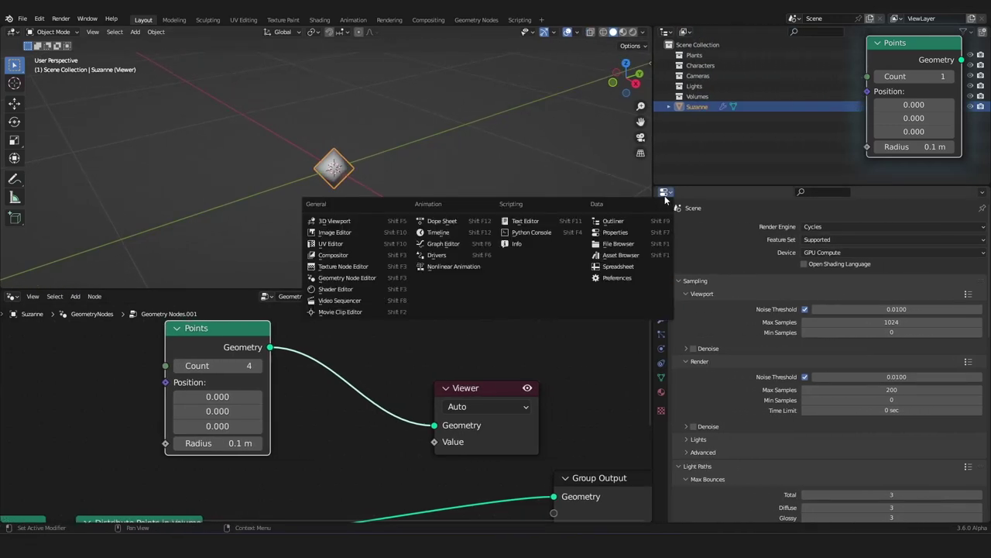
{"action": "left_click", "coordinate": [620, 266]}
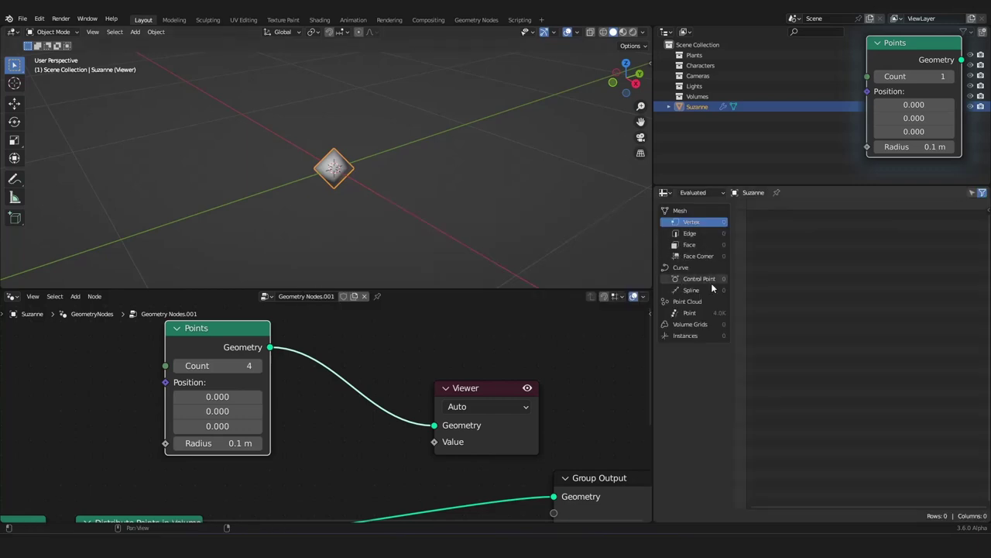
{"action": "left_click", "coordinate": [699, 193]}
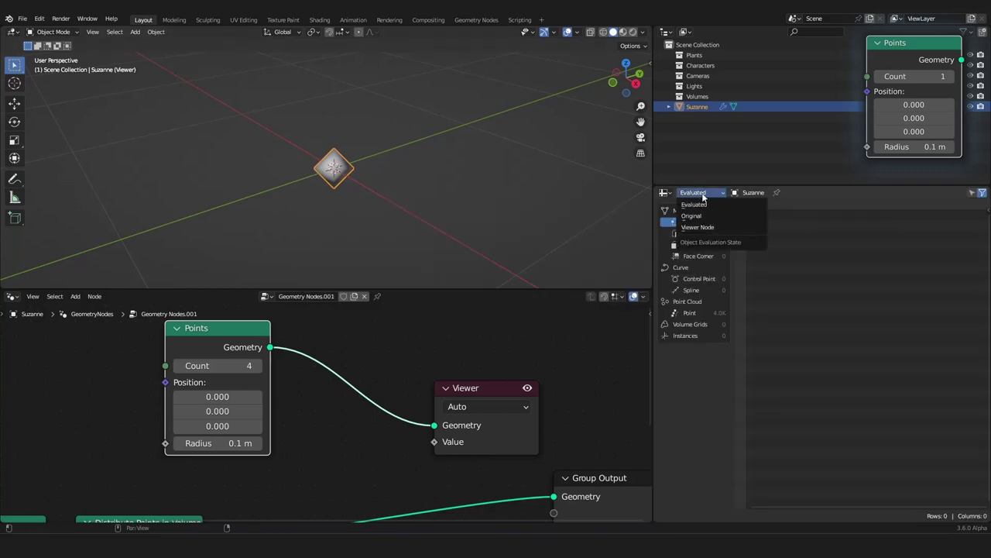
{"action": "left_click", "coordinate": [713, 227]}
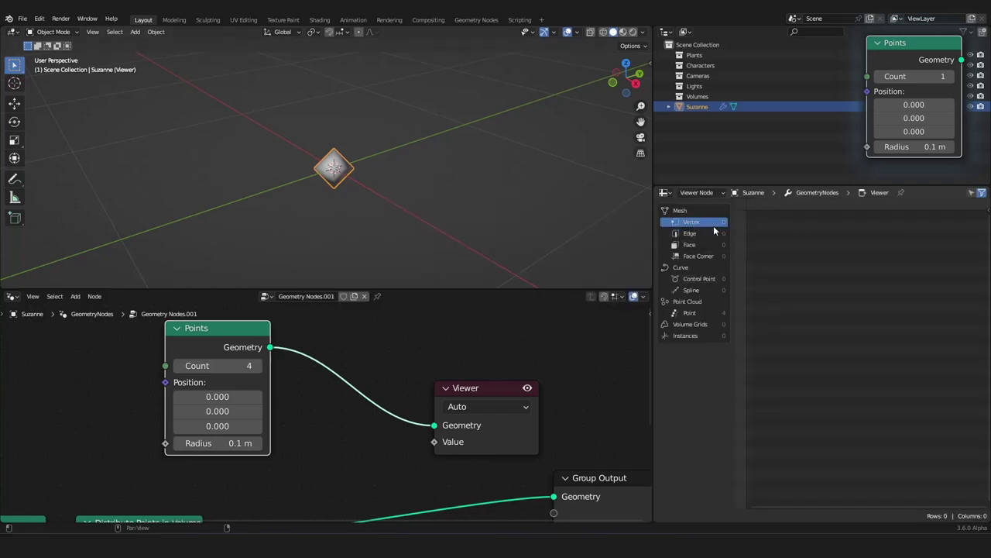
{"action": "left_click", "coordinate": [699, 313]}
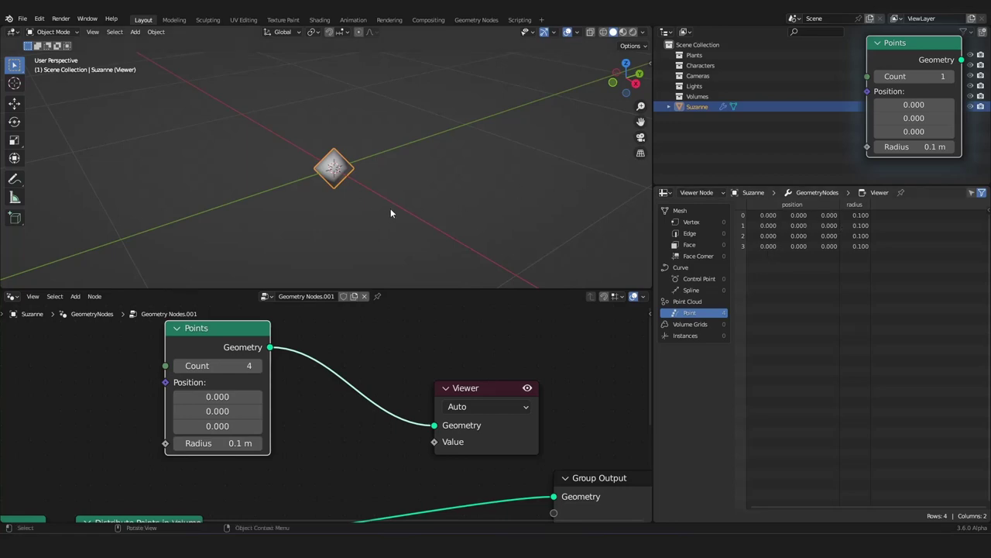
Step: Add an Index node and place it in the empty space before the Points node
{"action": "middle_click_drag", "start_coordinate": [391, 210], "coordinate": [388, 141]}
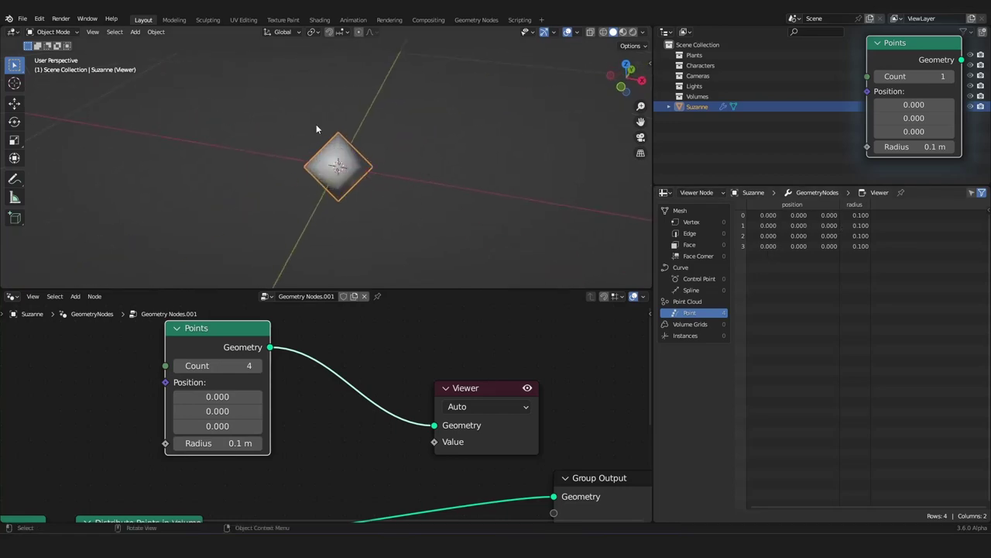
{"action": "scroll", "coordinate": [316, 419], "scroll_direction": "down", "scroll_amount": 8}
{"action": "middle_click_drag", "start_coordinate": [316, 420], "coordinate": [413, 436]}
{"action": "scroll", "coordinate": [421, 426], "scroll_direction": "up", "scroll_amount": 3}
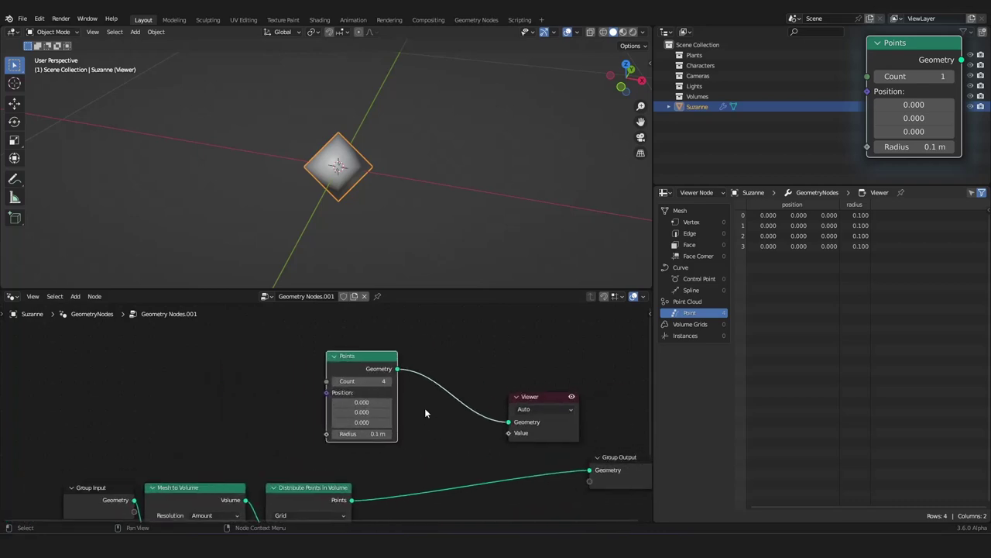
{"action": "key", "text": "g"}
{"action": "right_click", "coordinate": [358, 359]}
{"action": "scroll", "coordinate": [323, 399], "scroll_direction": "down", "scroll_amount": 4}
{"action": "middle_click_drag", "start_coordinate": [311, 400], "coordinate": [344, 406]}
{"action": "scroll", "coordinate": [341, 405], "scroll_direction": "up", "scroll_amount": 5}
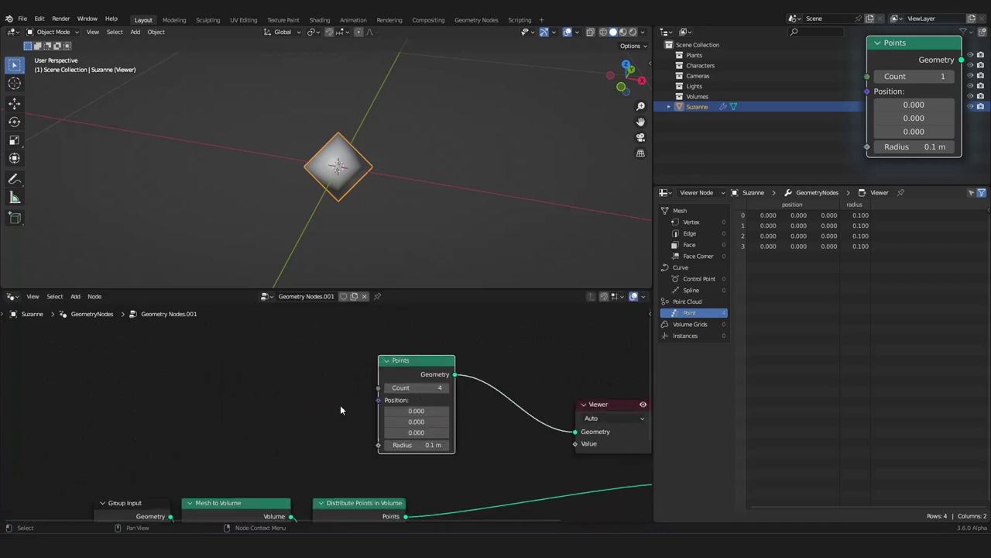
{"action": "scroll", "coordinate": [340, 405], "scroll_direction": "up", "scroll_amount": 1}
{"action": "key", "text": "shift+a"}
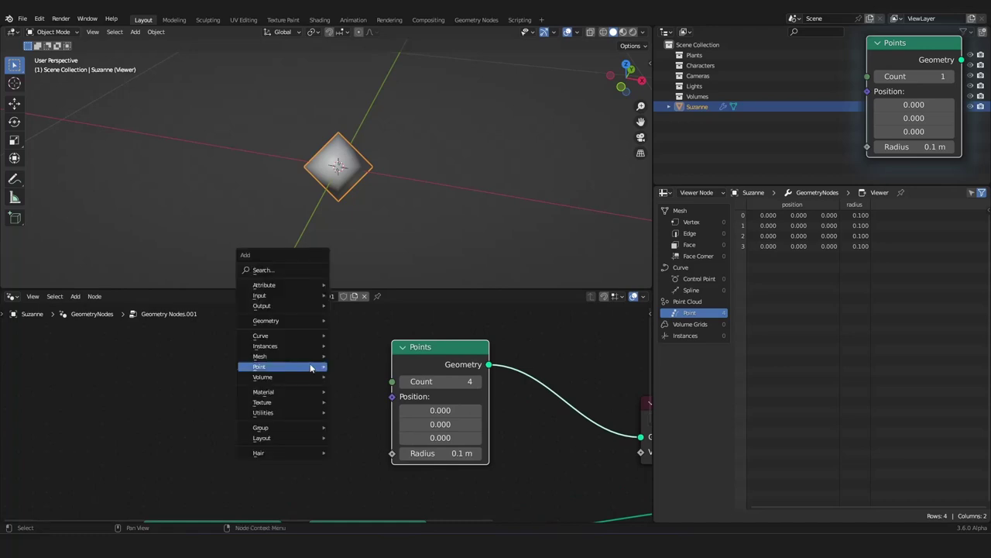
{"action": "left_click", "coordinate": [290, 270]}
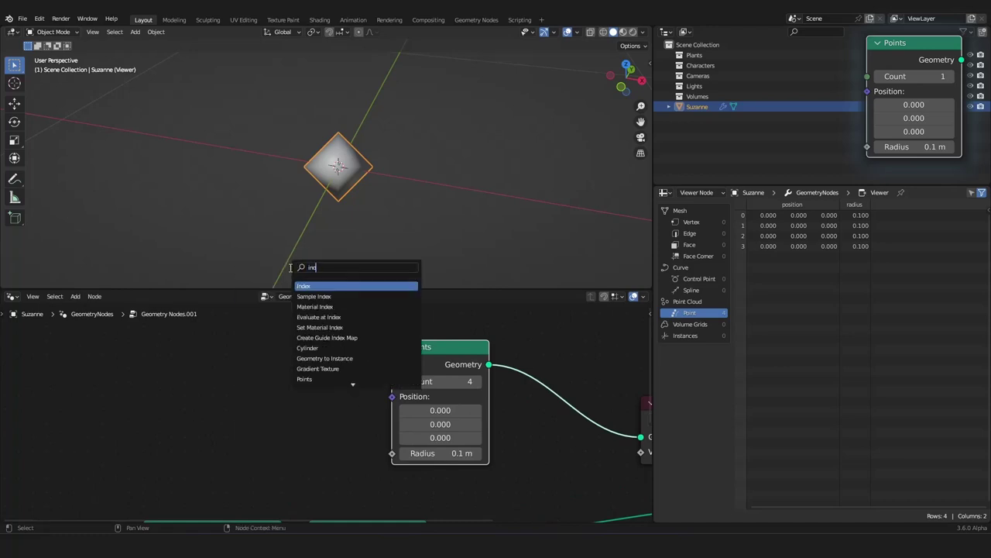
{"action": "left_click", "coordinate": [327, 286]}
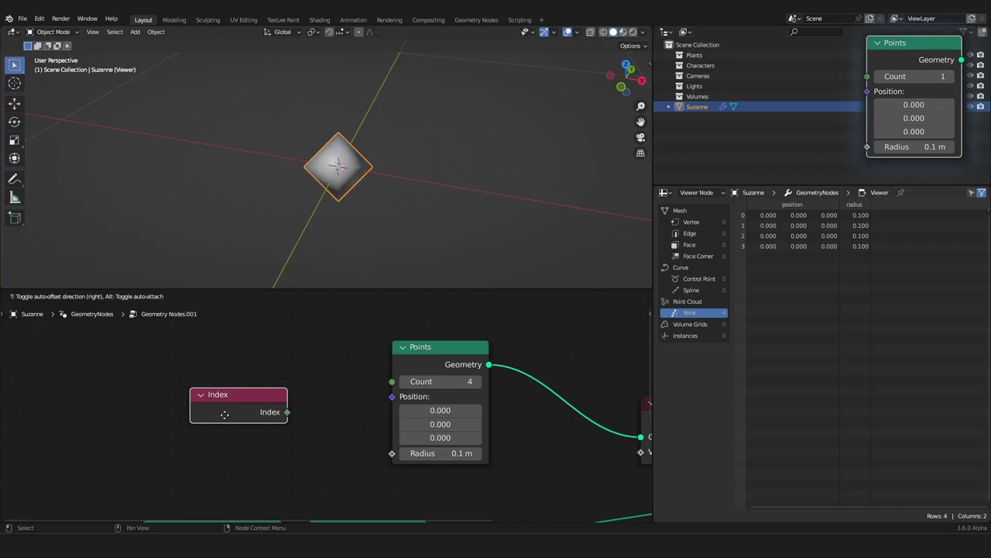
{"action": "left_click_drag", "start_coordinate": [224, 415], "coordinate": [207, 415]}
{"action": "scroll", "coordinate": [255, 414], "scroll_direction": "down", "scroll_amount": 2}
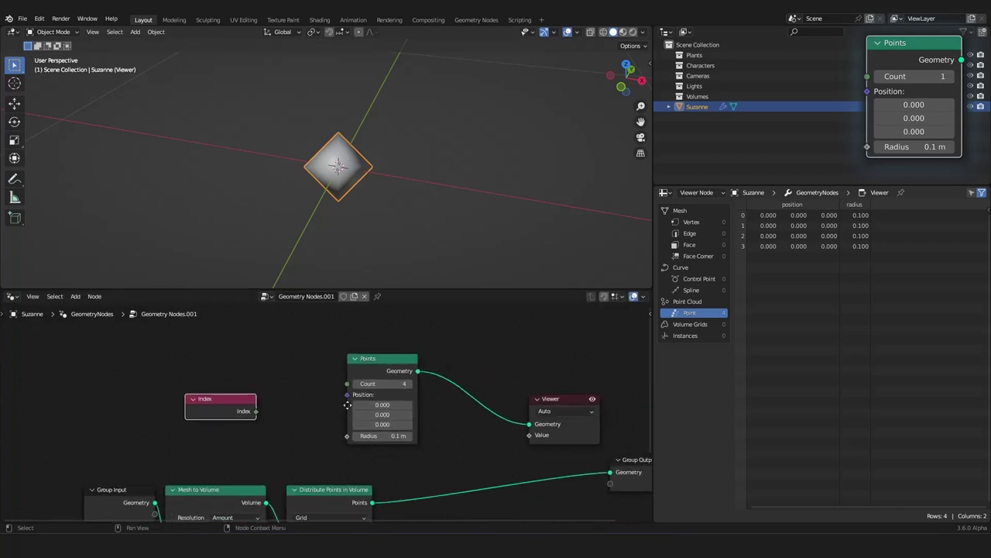
Step: Preview the Index output as the Viewer's Value, and move the Index node farther away from the Points node
{"action": "left_click", "coordinate": [237, 412], "text": "ctrl+shift"}
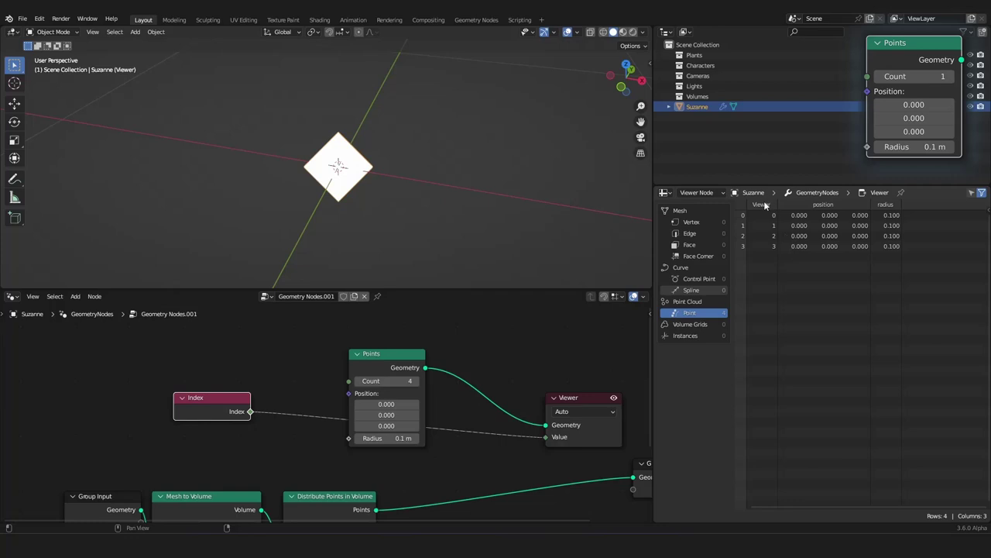
{"action": "scroll", "coordinate": [389, 429], "scroll_direction": "down", "scroll_amount": 4}
{"action": "middle_click_drag", "start_coordinate": [392, 431], "coordinate": [360, 423]}
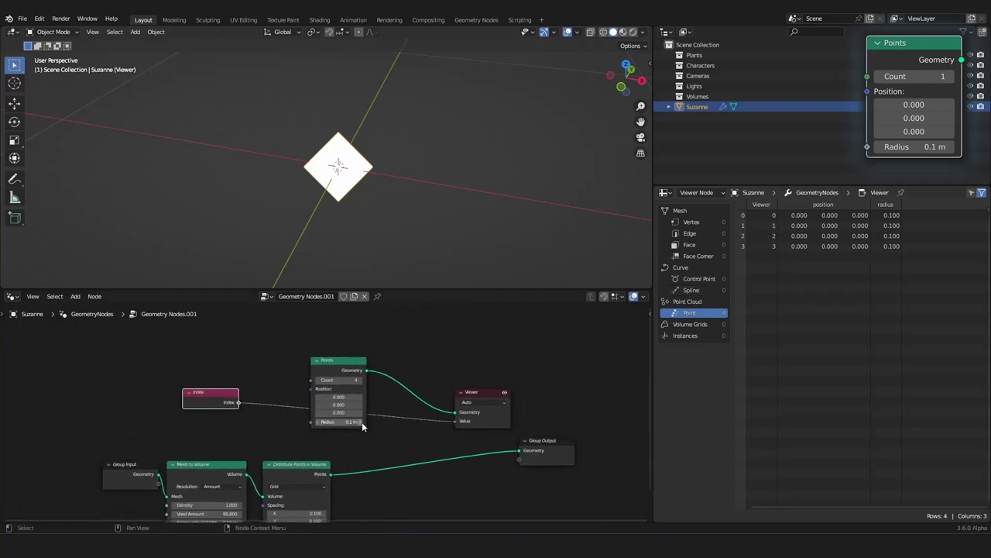
{"action": "scroll", "coordinate": [361, 424], "scroll_direction": "up", "scroll_amount": 4}
{"action": "middle_click_drag", "start_coordinate": [311, 397], "coordinate": [402, 406]}
{"action": "left_click_drag", "start_coordinate": [274, 397], "coordinate": [142, 408]}
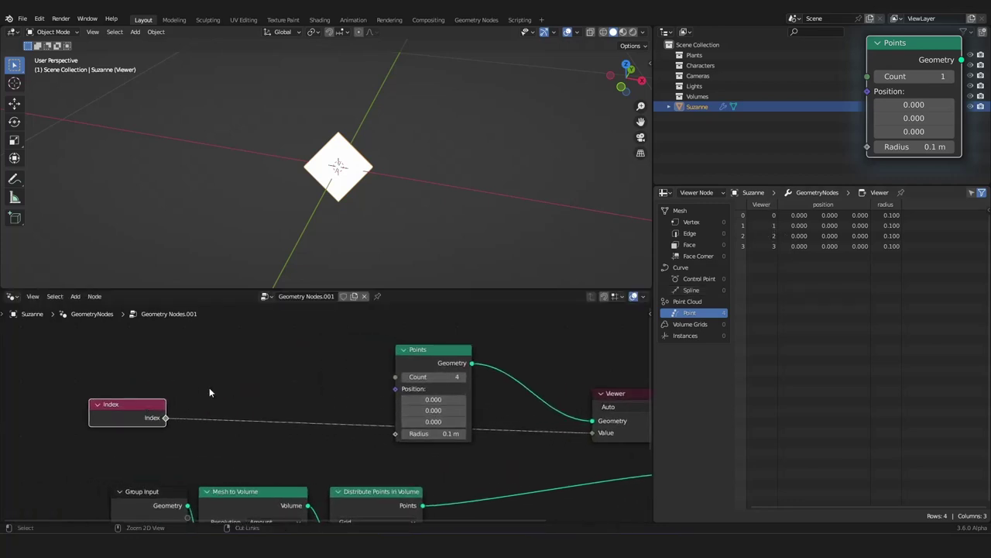
Step: Insert a Combine XYZ node after the Index node and feed the Index into its Z input
{"action": "key", "text": "shift+a"}
{"action": "left_click", "coordinate": [213, 339]}
{"action": "type", "text": "c"}
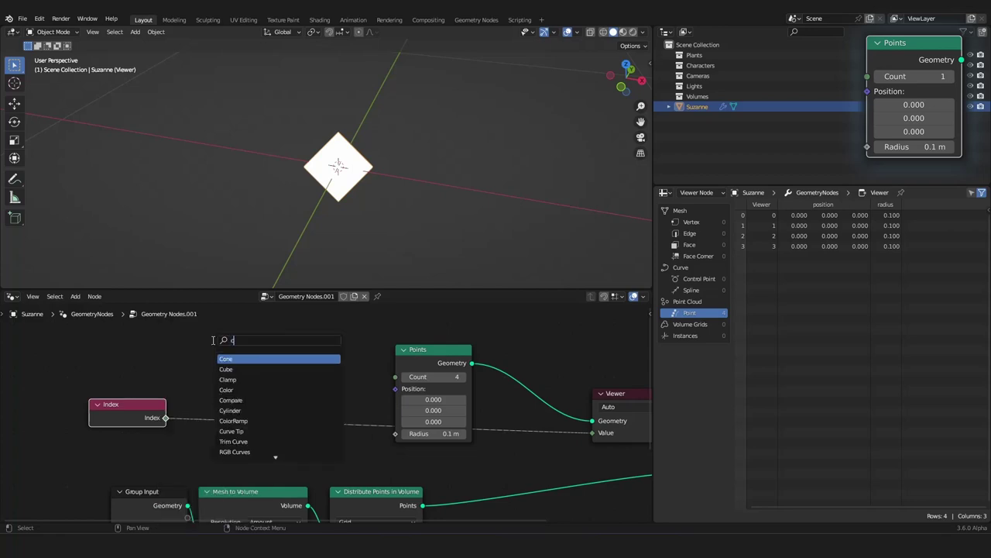
{"action": "type", "text": "omb"}
{"action": "left_click", "coordinate": [246, 355]}
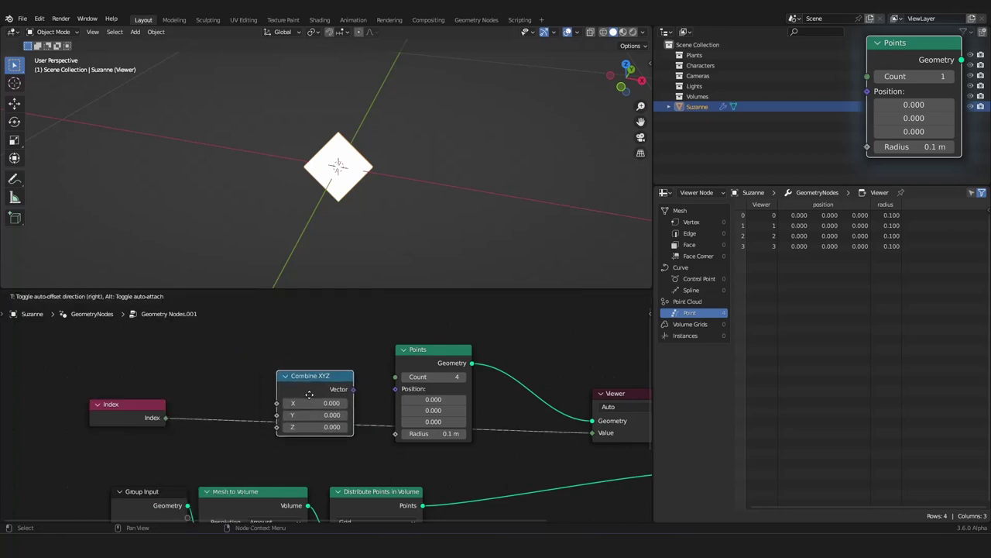
{"action": "left_click", "coordinate": [284, 430]}
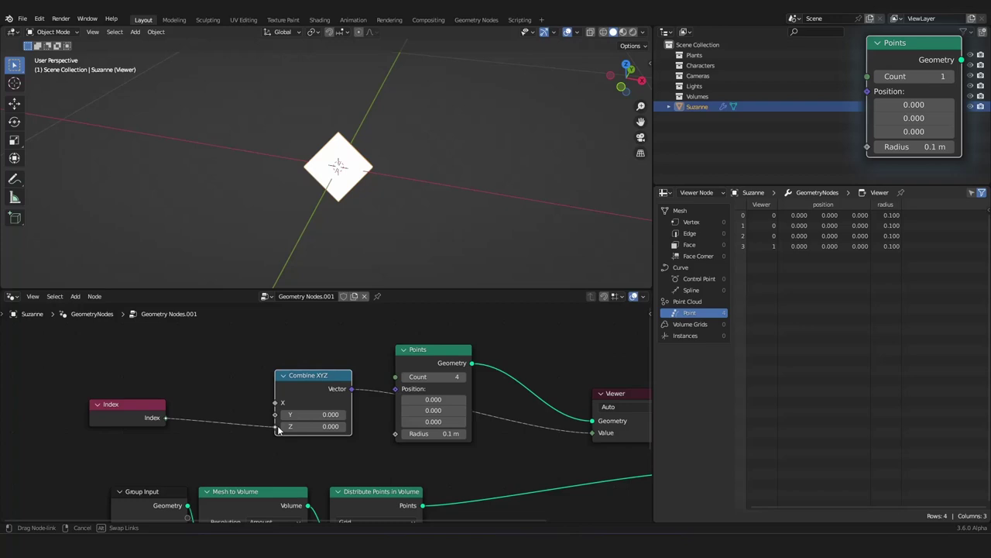
{"action": "left_click_drag", "start_coordinate": [281, 428], "coordinate": [282, 427]}
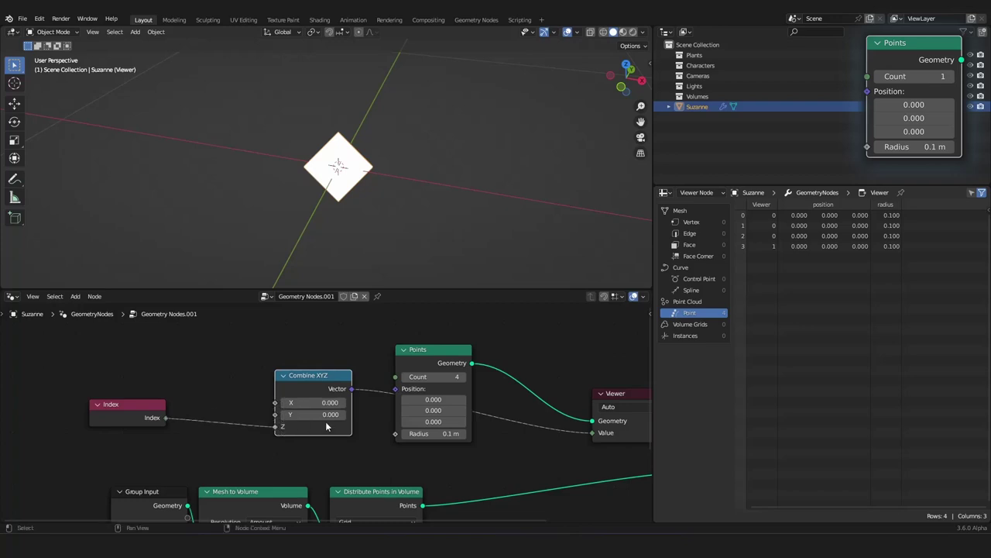
Step: Connect the Combine XYZ vector to the Position of the Points node and cut its link to the Viewer's Value
{"action": "left_click_drag", "start_coordinate": [351, 394], "coordinate": [403, 392]}
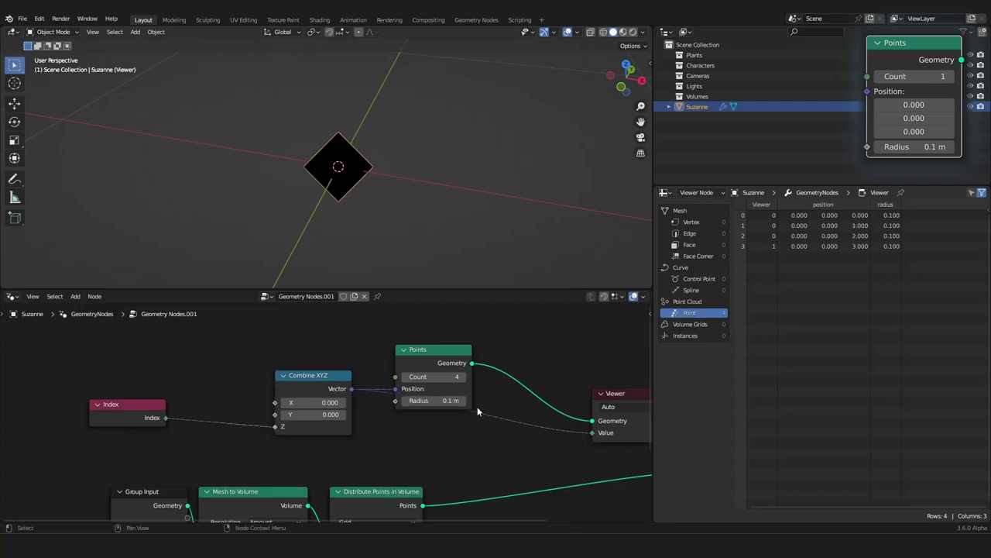
{"action": "scroll", "coordinate": [409, 411], "scroll_direction": "down", "scroll_amount": 3}
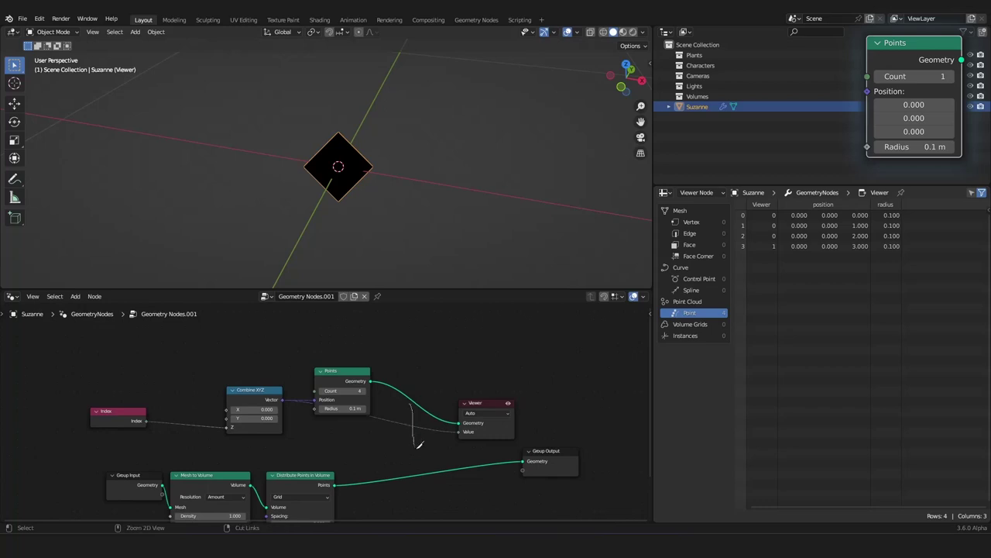
{"action": "scroll", "coordinate": [420, 217], "scroll_direction": "down", "scroll_amount": 6}
{"action": "middle_click_drag", "start_coordinate": [408, 178], "coordinate": [348, 225], "text": "shift"}
{"action": "scroll", "coordinate": [349, 225], "scroll_direction": "up", "scroll_amount": 3}
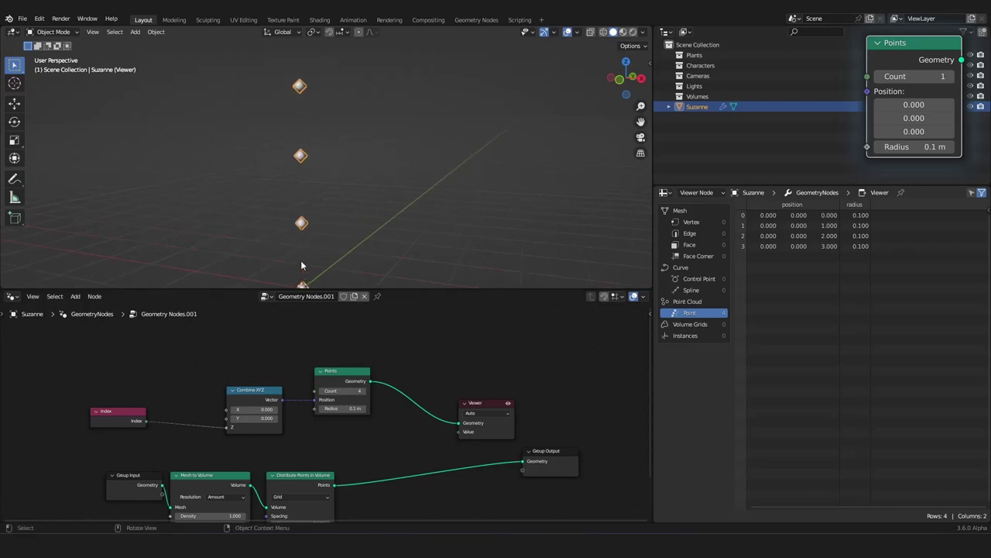
Step: Examine the Index to Combine XYZ to Points chain and the vertical spacing of the points it places
{"action": "scroll", "coordinate": [333, 403], "scroll_direction": "up", "scroll_amount": 3}
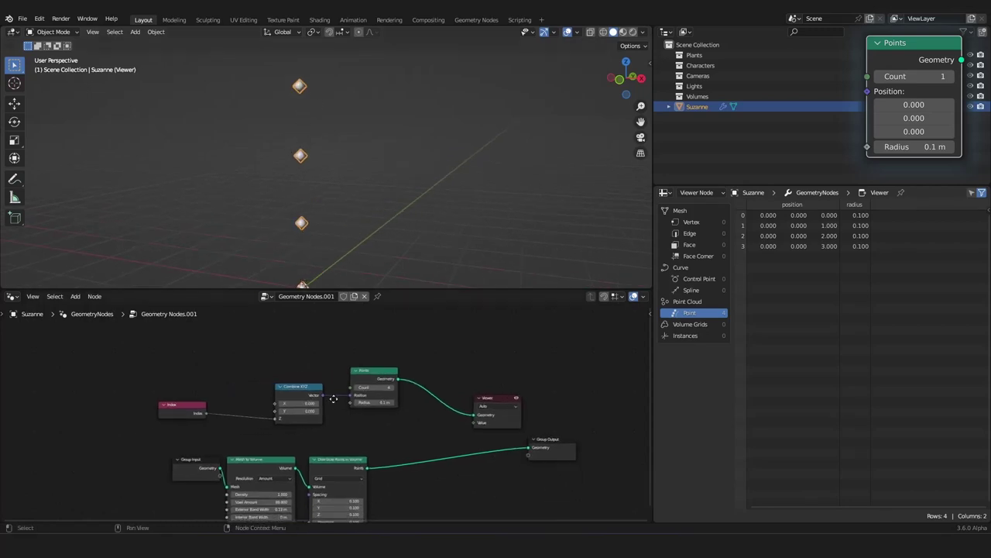
{"action": "scroll", "coordinate": [334, 403], "scroll_direction": "up", "scroll_amount": 2}
{"action": "left_click_drag", "start_coordinate": [84, 415], "coordinate": [217, 437]}
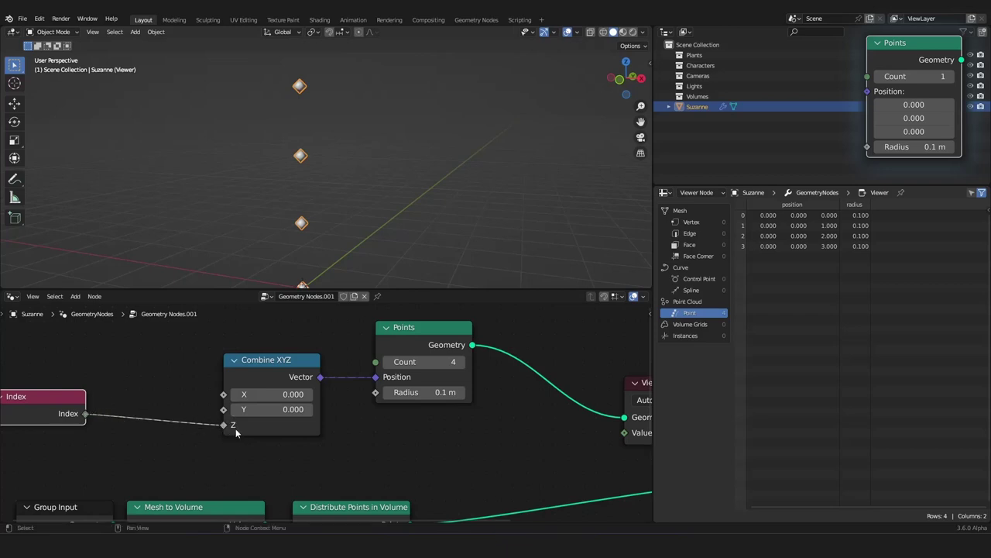
{"action": "scroll", "coordinate": [404, 180], "scroll_direction": "down", "scroll_amount": 4}
{"action": "mouse_move", "coordinate": [405, 180]}
{"action": "middle_mouse_down"}
{"action": "mouse_move", "coordinate": [431, 193]}
{"action": "mouse_move", "coordinate": [421, 189]}
{"action": "middle_mouse_up"}
{"action": "scroll", "coordinate": [421, 189], "scroll_direction": "up", "scroll_amount": 2}
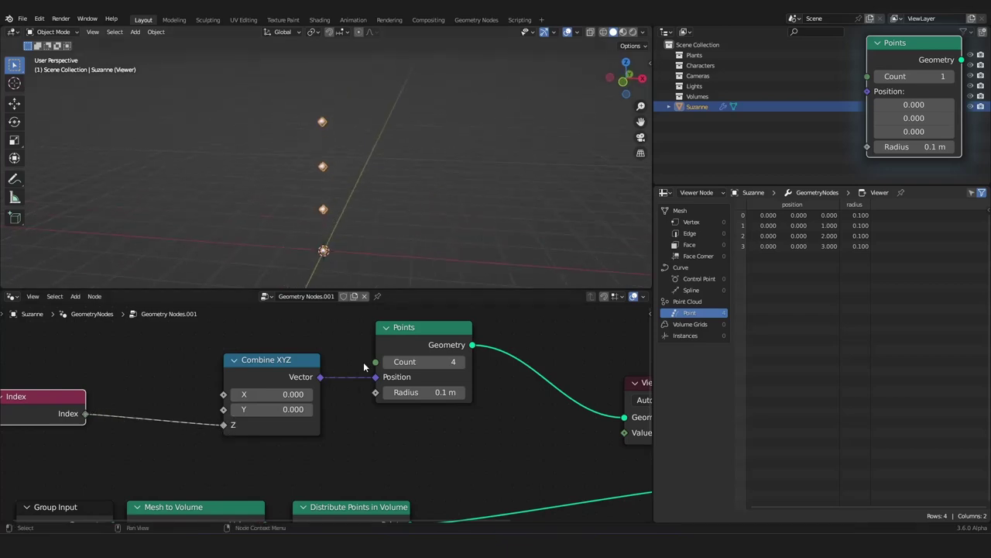
{"action": "scroll", "coordinate": [295, 392], "scroll_direction": "down", "scroll_amount": 3}
{"action": "middle_click_drag", "start_coordinate": [296, 392], "coordinate": [375, 387]}
{"action": "scroll", "coordinate": [376, 386], "scroll_direction": "up", "scroll_amount": 4}
{"action": "scroll", "coordinate": [376, 385], "scroll_direction": "down", "scroll_amount": 3}
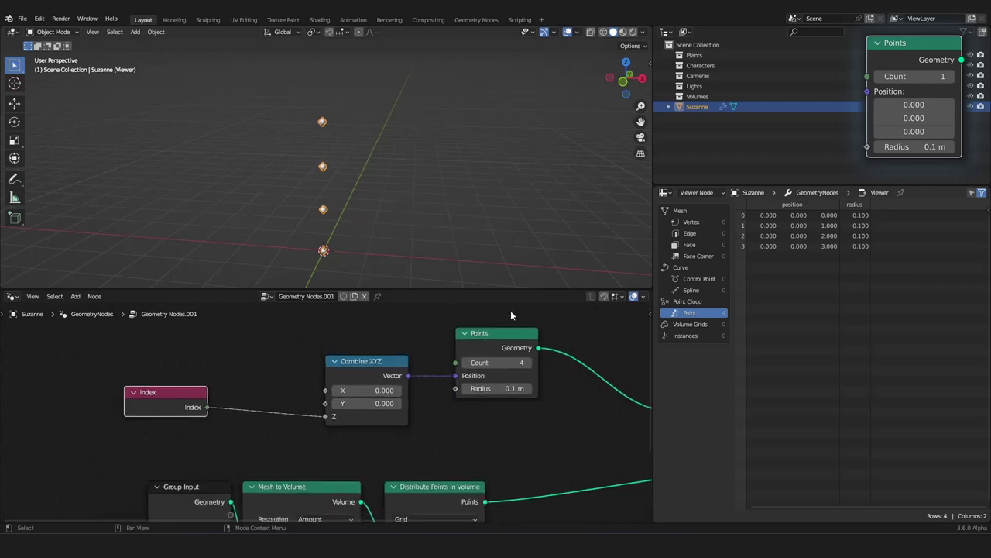
Step: Try a Count of 7 on the Points node, inspect the column of points, and return the Count to 4
{"action": "left_click", "coordinate": [529, 362]}
{"action": "left_click", "coordinate": [529, 362]}
{"action": "left_click", "coordinate": [529, 363]}
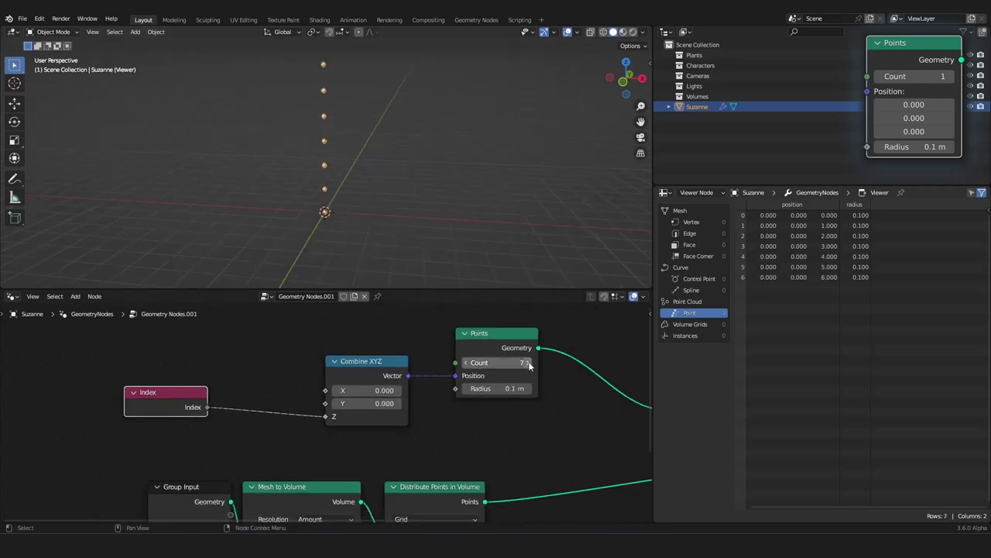
{"action": "middle_click_drag", "start_coordinate": [460, 207], "coordinate": [434, 200]}
{"action": "left_click", "coordinate": [530, 362]}
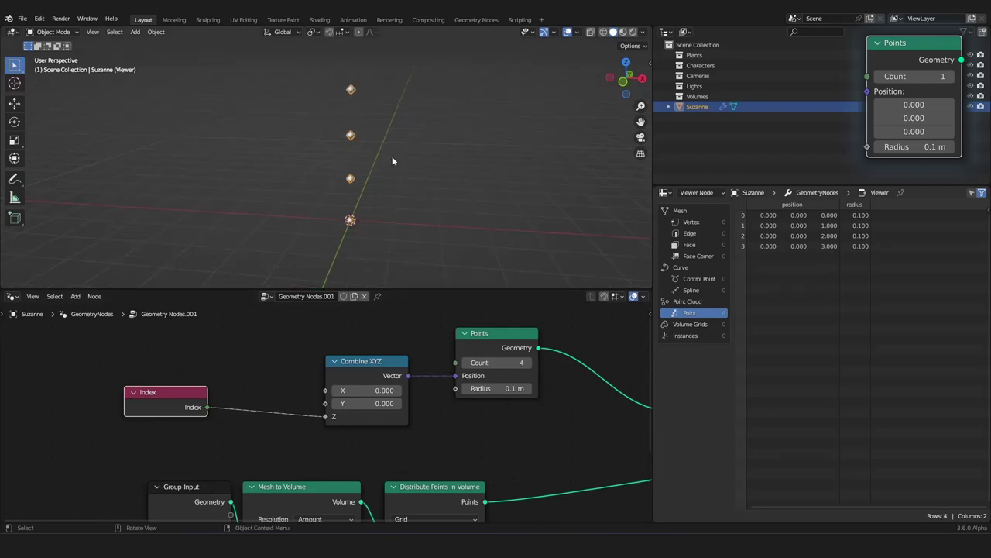
Step: Insert a Math node between Index and Combine XYZ, set to Multiply with a value of 0.170
{"action": "key", "text": "shift+a"}
{"action": "type", "text": "m"}
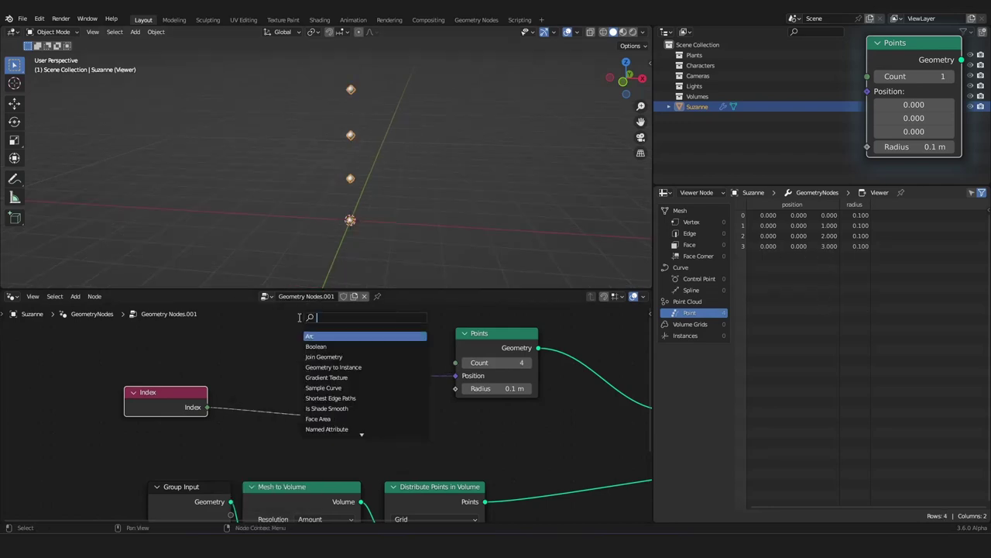
{"action": "type", "text": "ath"}
{"action": "key", "text": "Return"}
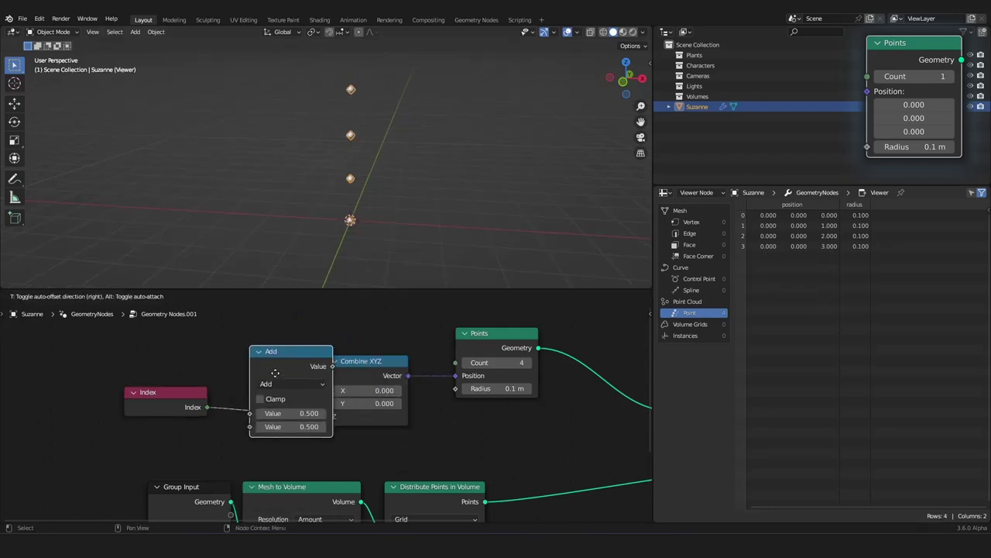
{"action": "left_click", "coordinate": [288, 383]}
{"action": "left_click", "coordinate": [288, 383]}
{"action": "left_click", "coordinate": [270, 260]}
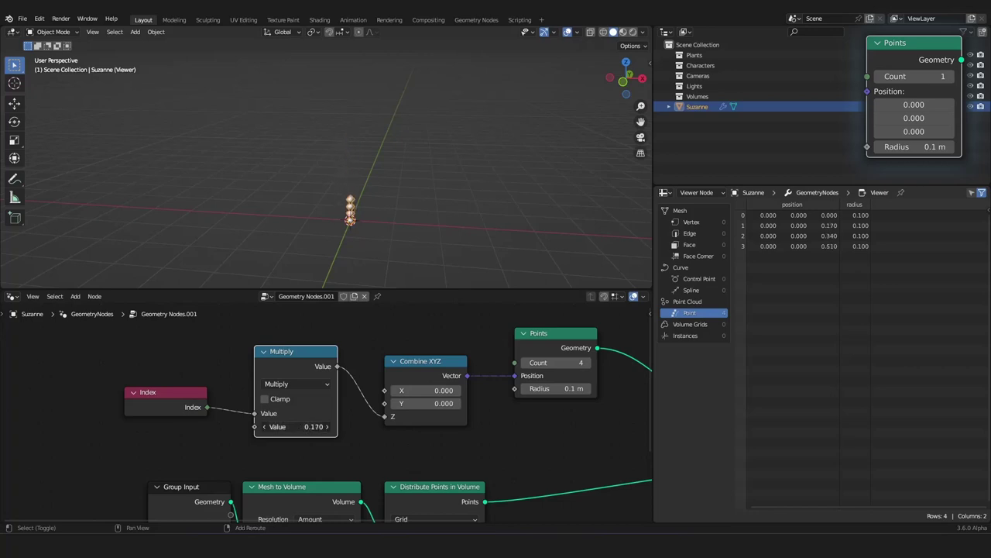
Step: Raise the Count of the Points node to 23 to build a taller column of points
{"action": "middle_click_drag", "start_coordinate": [432, 244], "coordinate": [400, 173]}
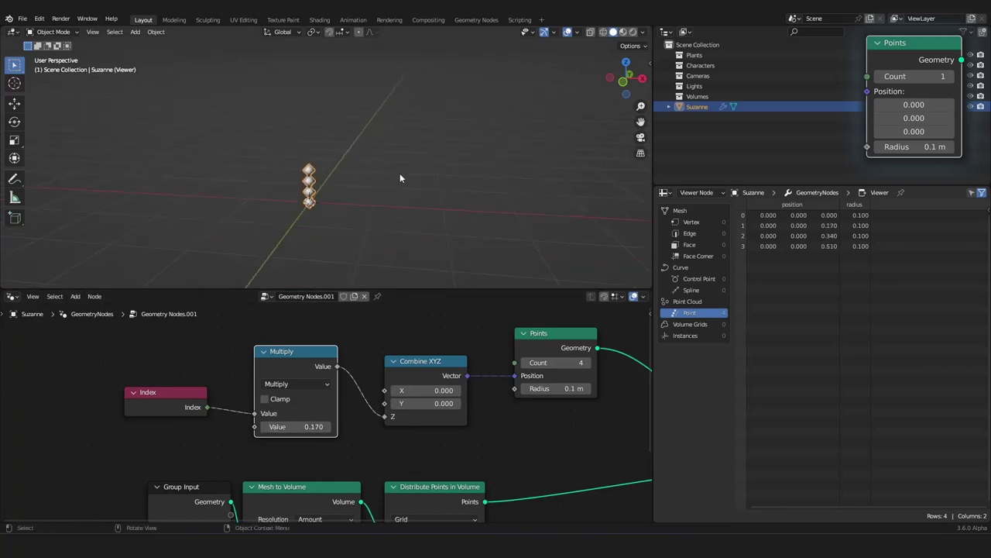
{"action": "left_click_drag", "start_coordinate": [542, 364], "coordinate": [682, 365]}
{"action": "scroll", "coordinate": [446, 222], "scroll_direction": "down", "scroll_amount": 5}
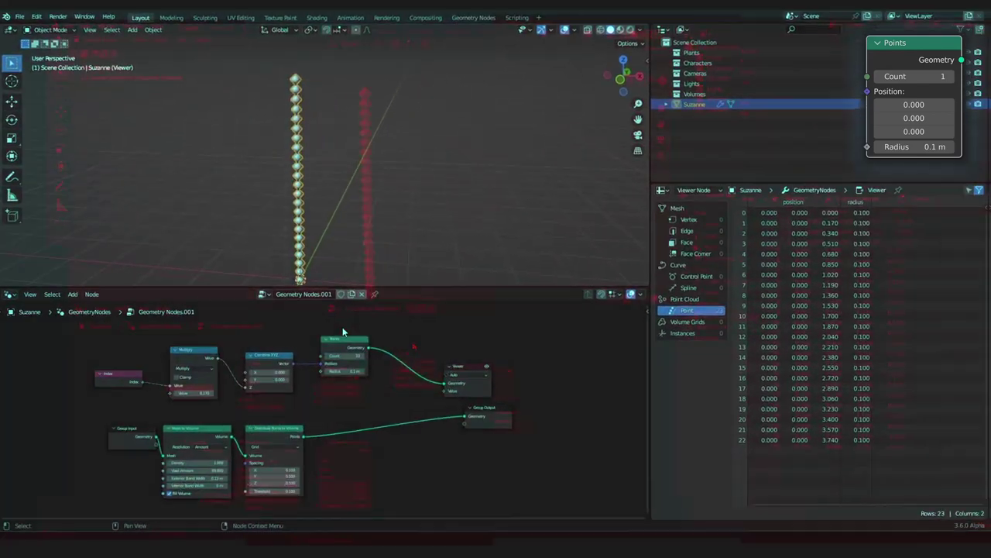
Step: Delete the Index, Multiply, Combine XYZ and Points nodes, and preview the Distribute Points in Volume node in the Viewer
{"action": "left_click_drag", "start_coordinate": [117, 335], "coordinate": [358, 402]}
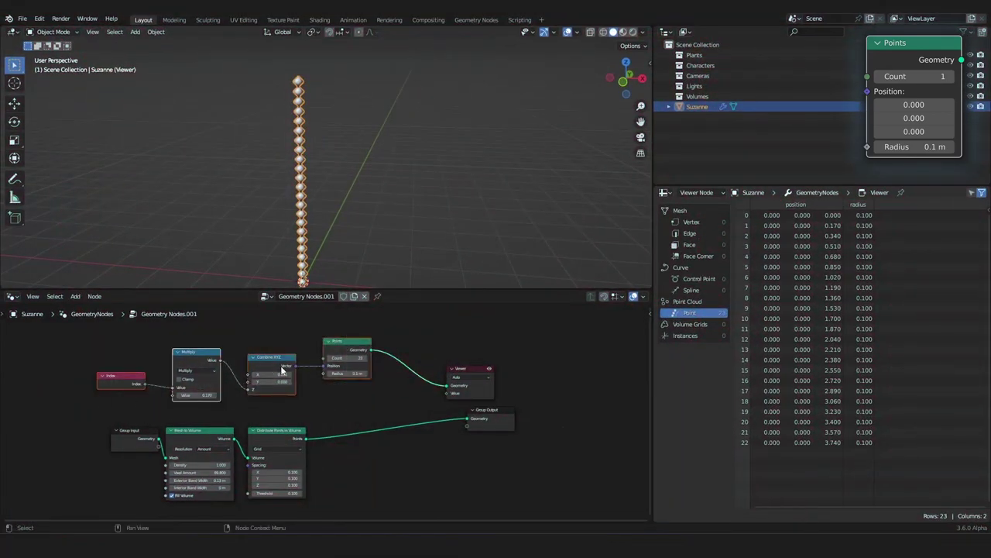
{"action": "key", "text": "x"}
{"action": "left_click", "coordinate": [293, 441], "text": "ctrl+shift"}
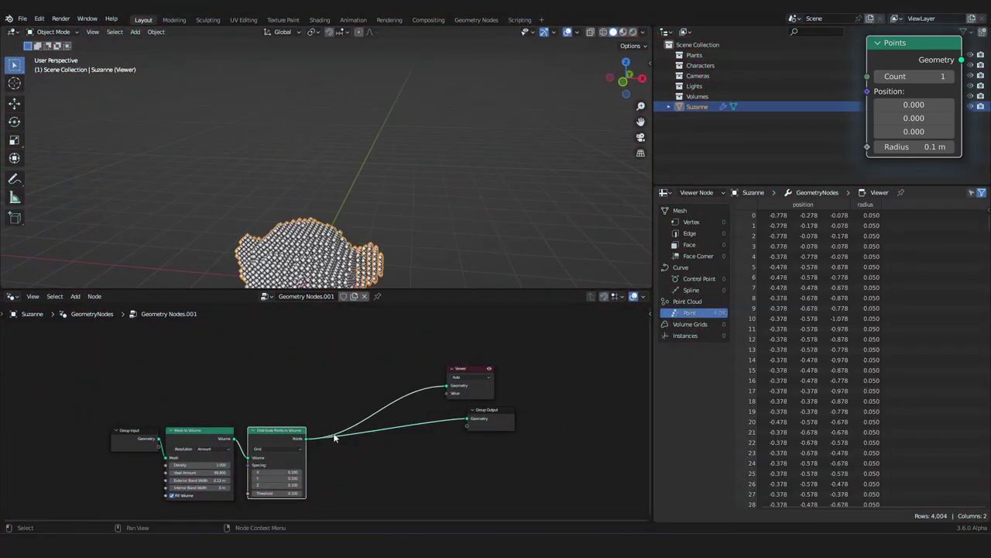
Step: Add a Points to Vertices node and insert it between Distribute Points in Volume and the output nodes
{"action": "middle_click_drag", "start_coordinate": [337, 436], "coordinate": [360, 393]}
{"action": "scroll", "coordinate": [386, 239], "scroll_direction": "up", "scroll_amount": 3}
{"action": "middle_click_drag", "start_coordinate": [386, 242], "coordinate": [407, 60], "text": "shift"}
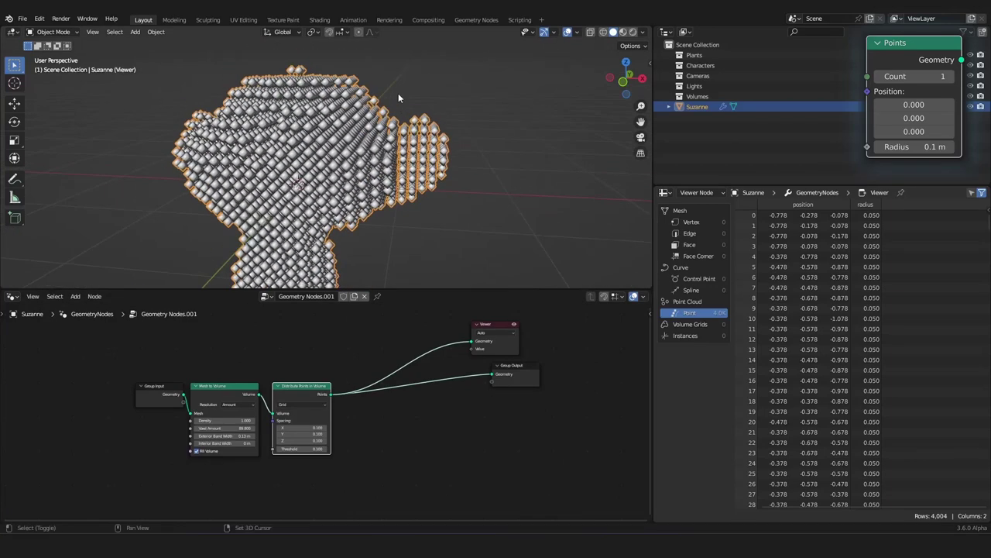
{"action": "scroll", "coordinate": [398, 93], "scroll_direction": "down", "scroll_amount": 4}
{"action": "scroll", "coordinate": [384, 358], "scroll_direction": "up", "scroll_amount": 2}
{"action": "key", "text": "shift+a"}
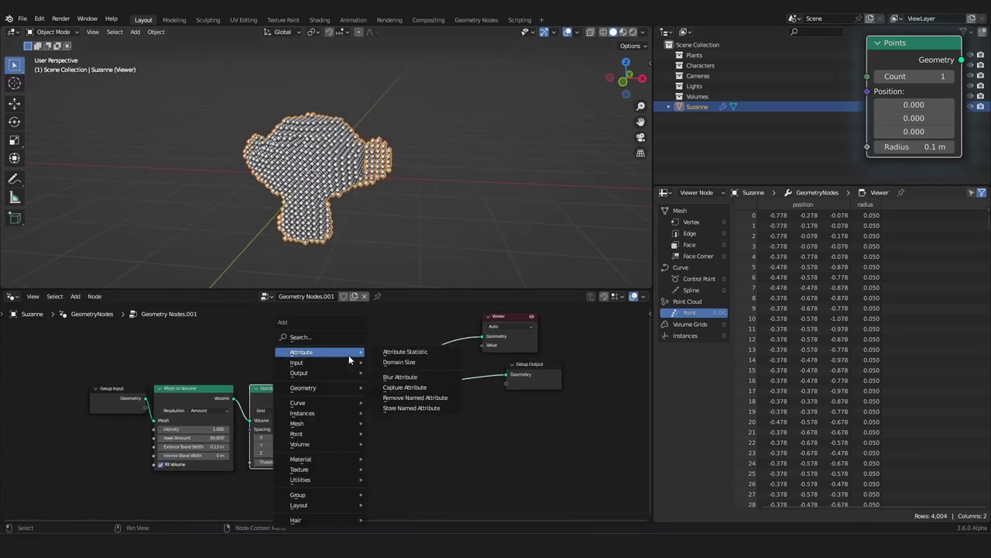
{"action": "mouse_move", "coordinate": [308, 436]}
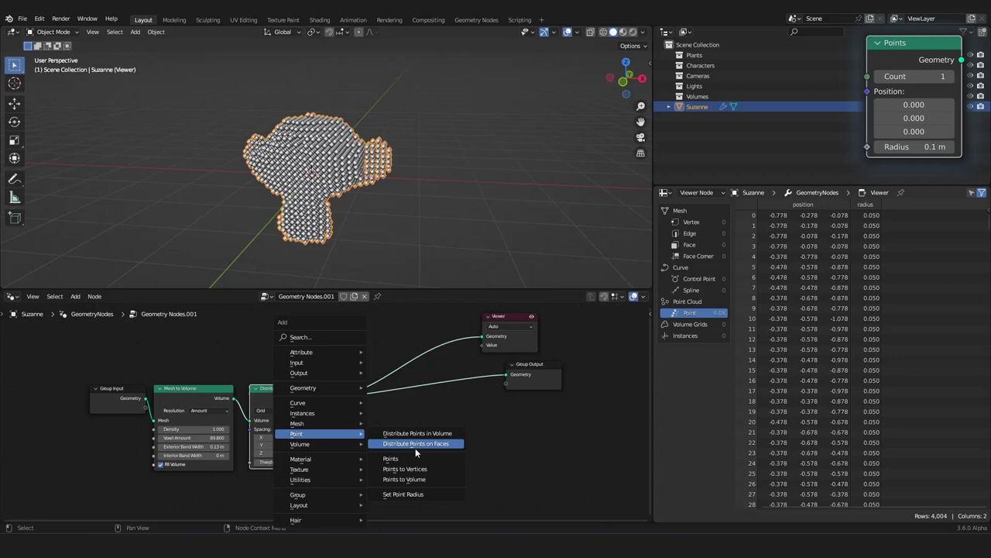
{"action": "left_click", "coordinate": [404, 469]}
{"action": "left_click", "coordinate": [335, 324]}
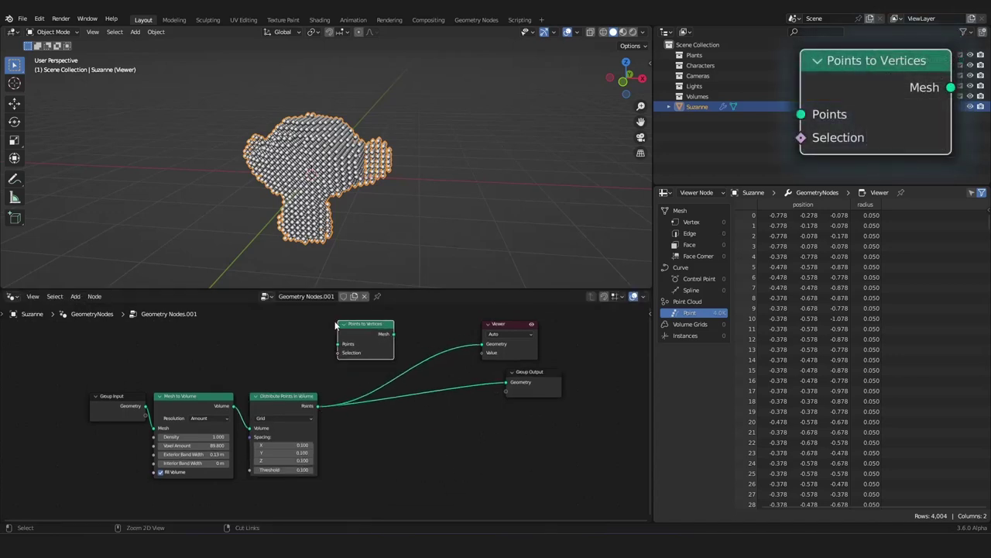
{"action": "scroll", "coordinate": [378, 347], "scroll_direction": "up", "scroll_amount": 2}
{"action": "left_click_drag", "start_coordinate": [360, 335], "coordinate": [396, 461]}
Step: Inspect the generated vertices up close and apply the GeometryNodes modifier on Suzanne
{"action": "mouse_move", "coordinate": [418, 202]}
{"action": "middle_mouse_down"}
{"action": "mouse_move", "coordinate": [351, 205]}
{"action": "mouse_move", "coordinate": [265, 188]}
{"action": "mouse_move", "coordinate": [454, 194]}
{"action": "mouse_move", "coordinate": [395, 184]}
{"action": "mouse_move", "coordinate": [427, 196]}
{"action": "middle_mouse_up"}
{"action": "scroll", "coordinate": [352, 208], "scroll_direction": "up", "scroll_amount": 8}
{"action": "scroll", "coordinate": [400, 186], "scroll_direction": "down", "scroll_amount": 6}
{"action": "scroll", "coordinate": [395, 184], "scroll_direction": "up", "scroll_amount": 6}
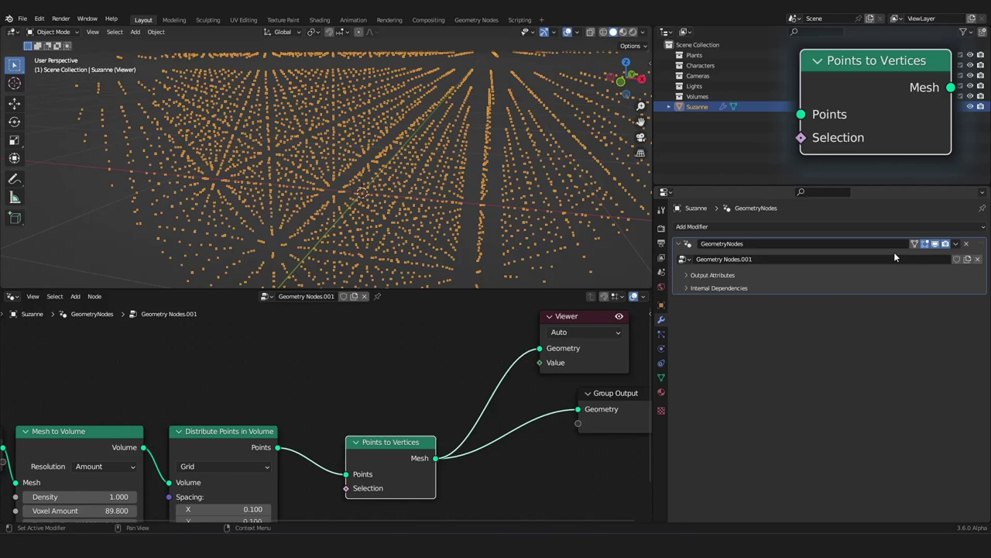
{"action": "left_click", "coordinate": [955, 244]}
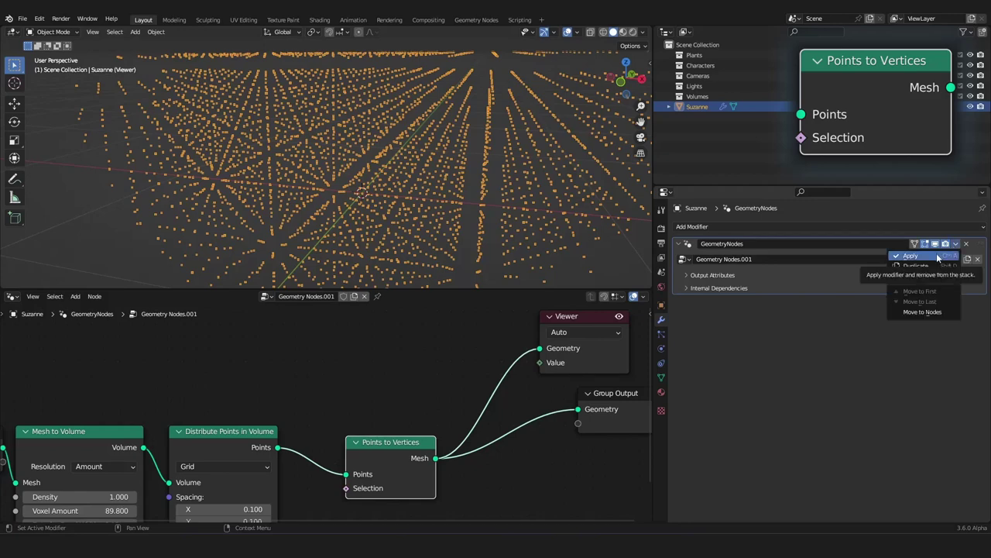
{"action": "left_click", "coordinate": [936, 253]}
{"action": "scroll", "coordinate": [405, 156], "scroll_direction": "down", "scroll_amount": 5}
{"action": "middle_click_drag", "start_coordinate": [406, 161], "coordinate": [377, 164]}
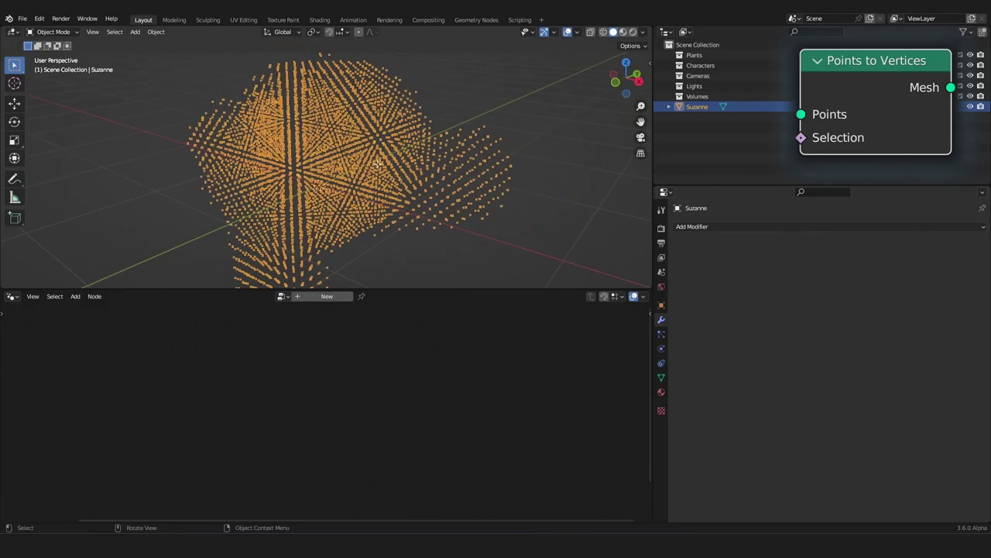
Step: Enter Edit Mode on Suzanne and try moving box-selected groups of vertices
{"action": "key", "text": "Tab"}
{"action": "scroll", "coordinate": [385, 161], "scroll_direction": "up", "scroll_amount": 4}
{"action": "middle_click_drag", "start_coordinate": [508, 121], "coordinate": [375, 188], "text": "shift"}
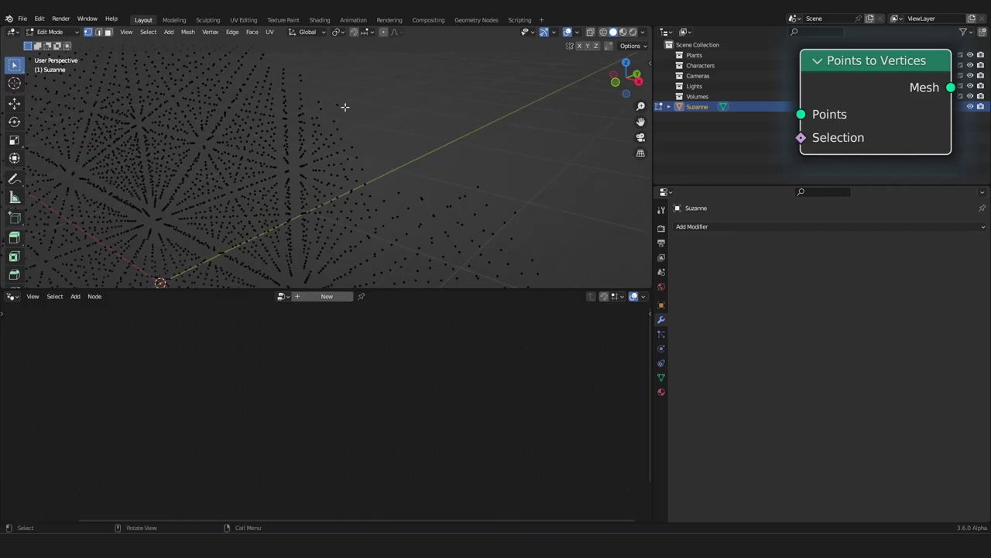
{"action": "key", "text": "g"}
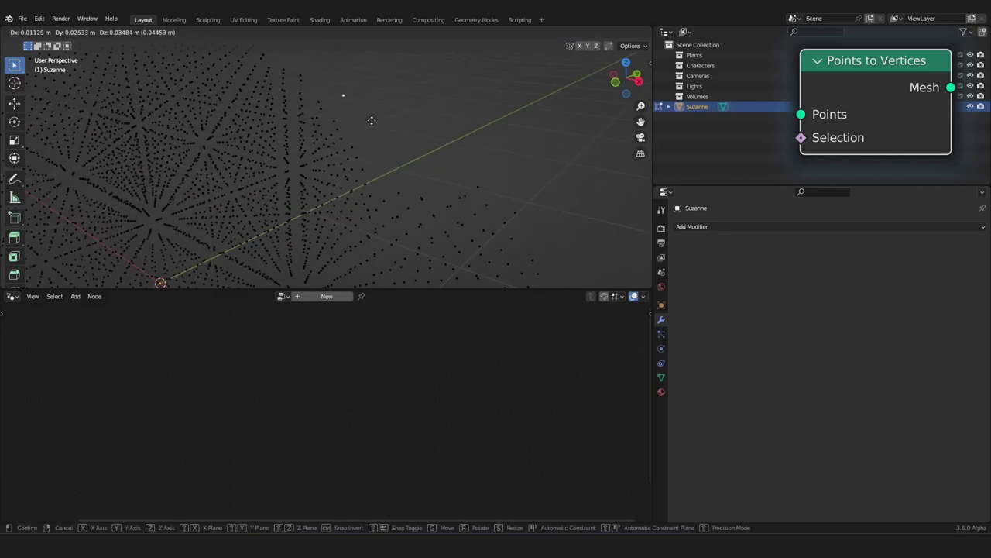
{"action": "right_click", "coordinate": [371, 120]}
{"action": "left_click_drag", "start_coordinate": [397, 65], "coordinate": [270, 170]}
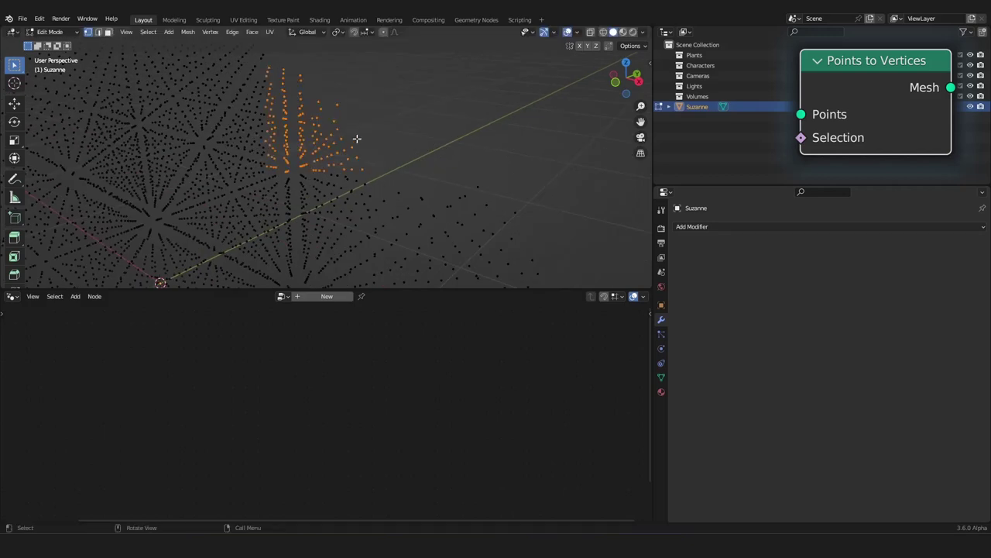
{"action": "key", "text": "g"}
{"action": "right_click", "coordinate": [365, 116]}
{"action": "middle_click_drag", "start_coordinate": [365, 116], "coordinate": [394, 152]}
{"action": "left_click_drag", "start_coordinate": [424, 120], "coordinate": [311, 247]}
{"action": "key", "text": "g"}
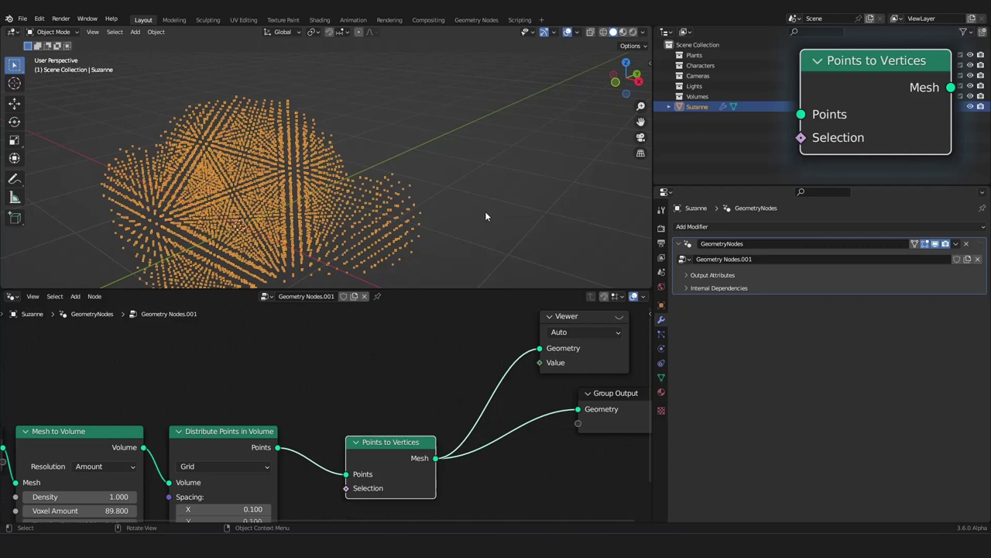
Step: Detach the Points to Vertices node from the chain and delete it
{"action": "scroll", "coordinate": [380, 392], "scroll_direction": "down", "scroll_amount": 3}
{"action": "scroll", "coordinate": [378, 387], "scroll_direction": "up", "scroll_amount": 2}
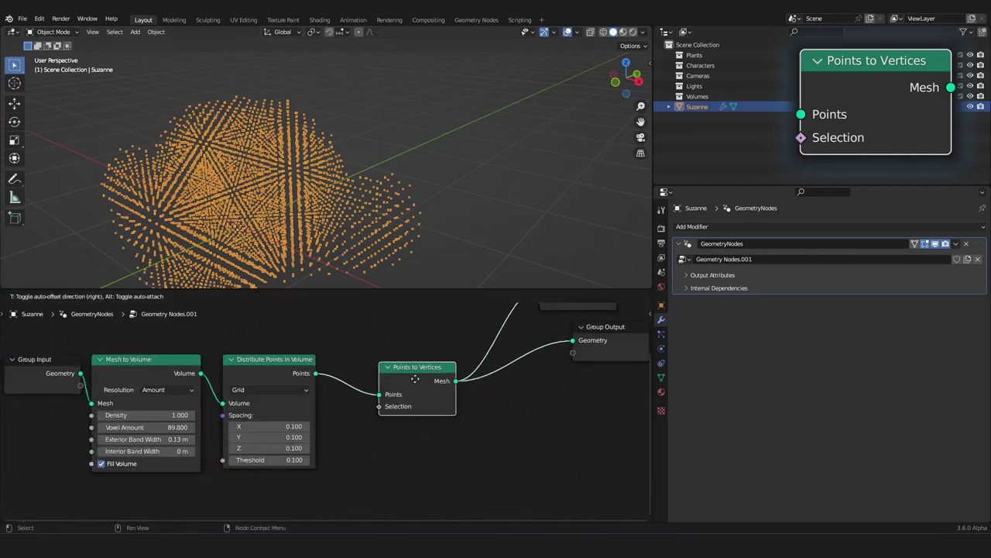
{"action": "scroll", "coordinate": [422, 374], "scroll_direction": "up", "scroll_amount": 2}
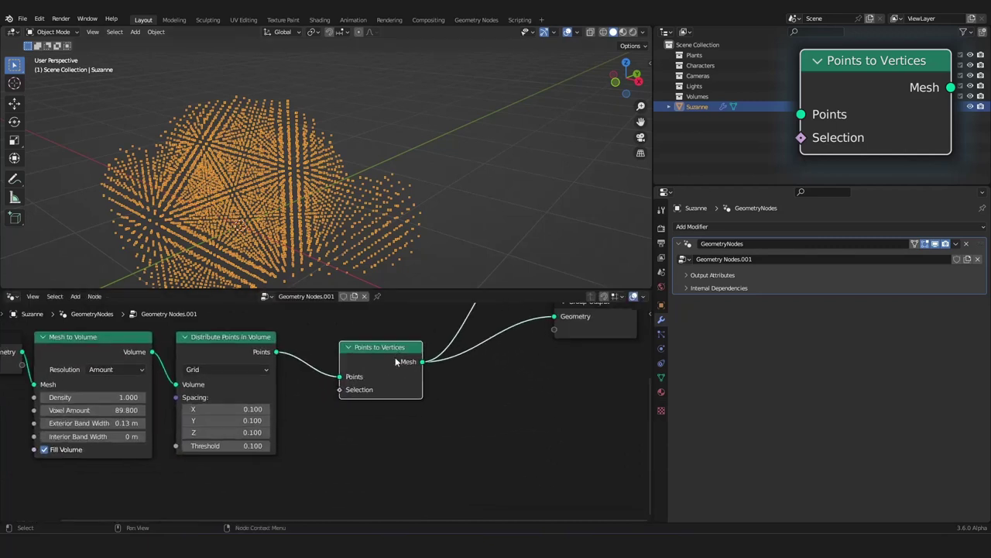
{"action": "middle_click_drag", "start_coordinate": [407, 345], "coordinate": [402, 364]}
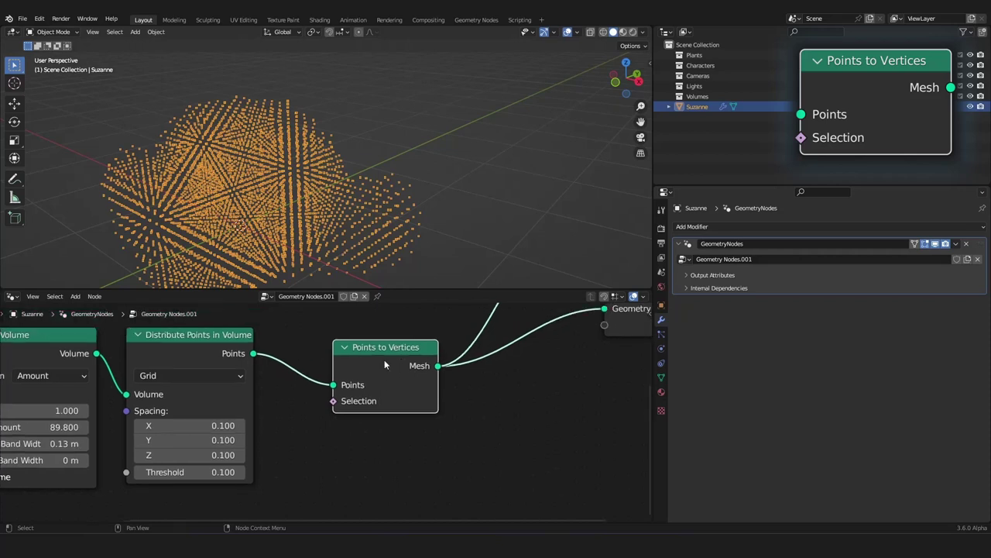
{"action": "middle_click_drag", "start_coordinate": [388, 355], "coordinate": [361, 358]}
{"action": "left_click_drag", "start_coordinate": [361, 358], "coordinate": [402, 403], "text": "alt"}
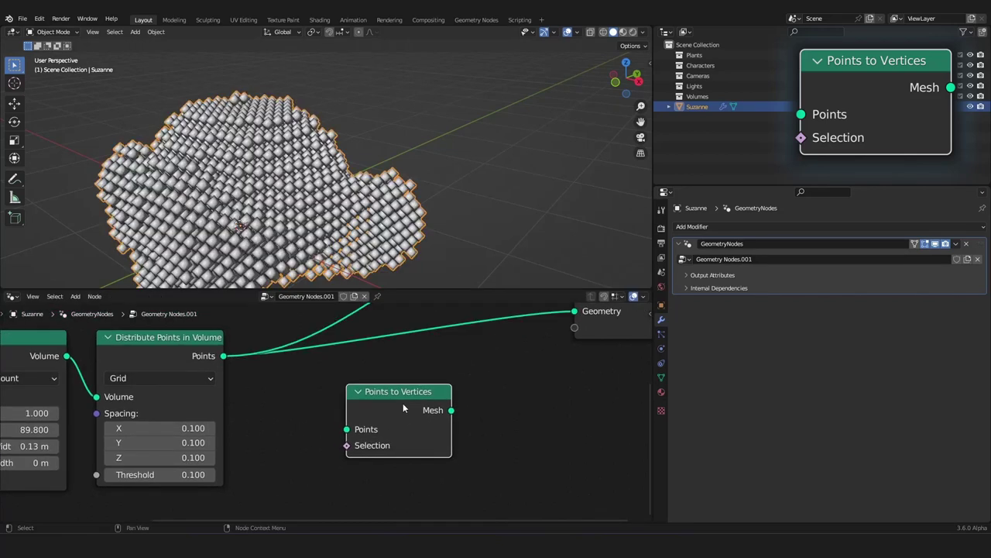
{"action": "key", "text": "x"}
{"action": "scroll", "coordinate": [384, 399], "scroll_direction": "down", "scroll_amount": 3}
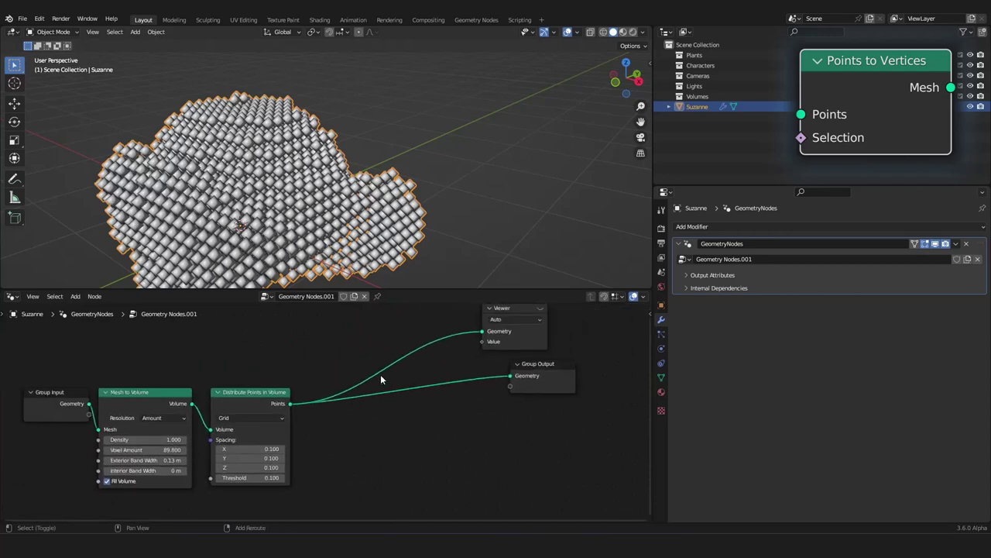
Step: Add a Points to Volume node above Distribute Points in Volume, leaving it unconnected
{"action": "key", "text": "shift+a"}
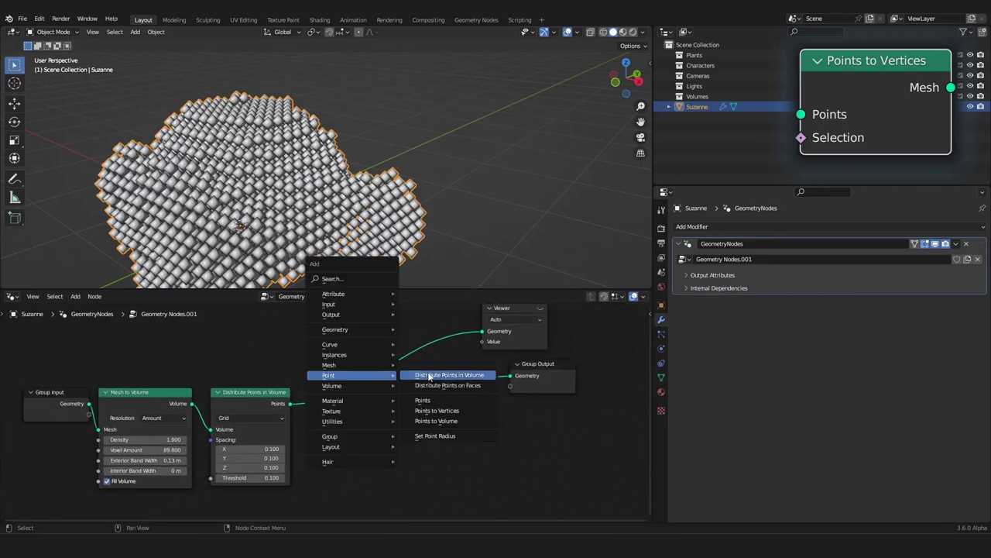
{"action": "left_click", "coordinate": [460, 423]}
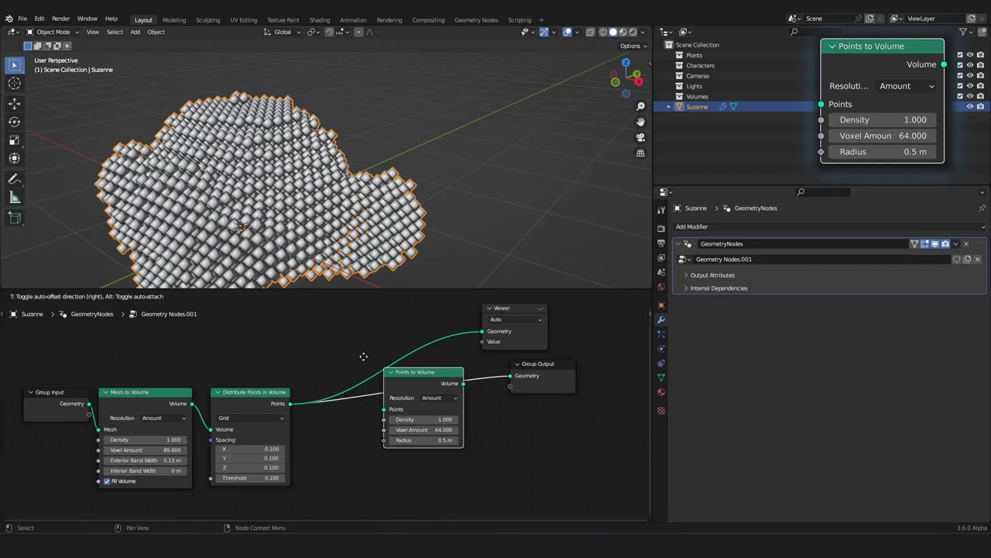
{"action": "left_click", "coordinate": [190, 299]}
Step: Set the X, Y and Z Spacing of Distribute Points in Volume to 0.300
{"action": "scroll", "coordinate": [209, 390], "scroll_direction": "down", "scroll_amount": 4}
{"action": "middle_click_drag", "start_coordinate": [208, 390], "coordinate": [232, 407]}
{"action": "scroll", "coordinate": [228, 405], "scroll_direction": "up", "scroll_amount": 4}
{"action": "scroll", "coordinate": [342, 215], "scroll_direction": "up", "scroll_amount": 5}
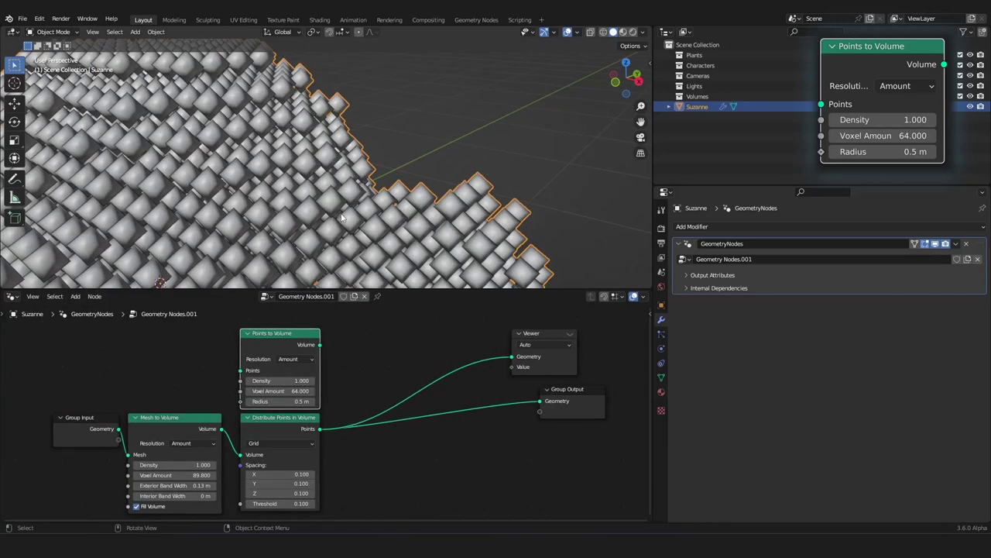
{"action": "scroll", "coordinate": [391, 368], "scroll_direction": "up", "scroll_amount": 2}
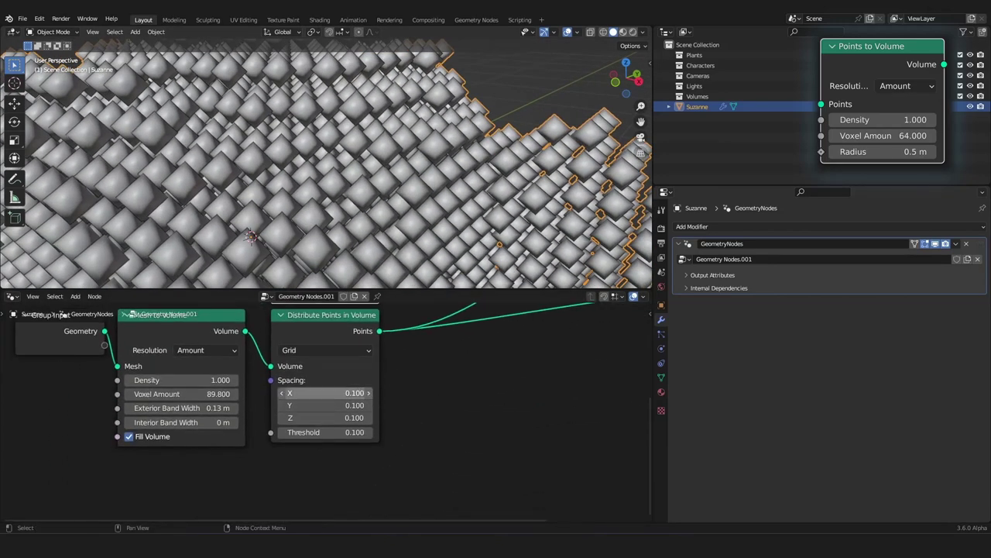
{"action": "key", "text": "Return"}
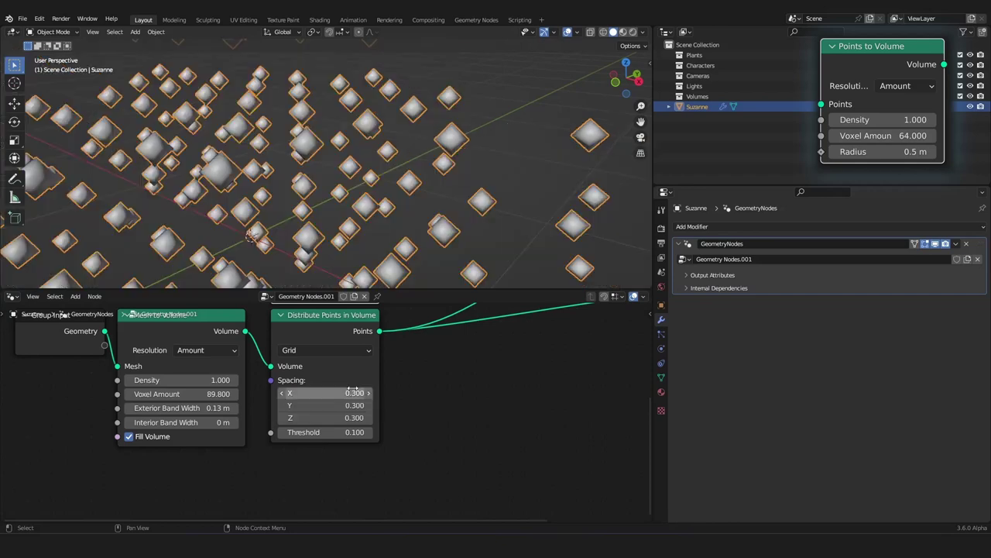
{"action": "scroll", "coordinate": [371, 242], "scroll_direction": "down", "scroll_amount": 4}
{"action": "scroll", "coordinate": [391, 225], "scroll_direction": "up", "scroll_amount": 5}
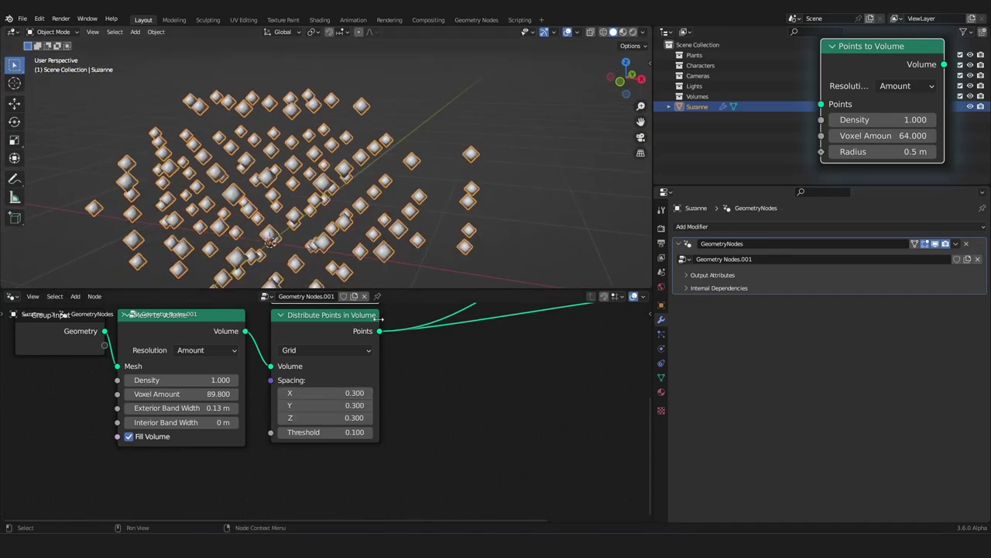
Step: Insert Points to Volume between Distribute Points in Volume and the outputs, and set its Radius to 0.2 m
{"action": "key", "text": "Home"}
{"action": "left_click_drag", "start_coordinate": [262, 333], "coordinate": [391, 426]}
{"action": "mouse_move", "coordinate": [467, 207]}
{"action": "middle_mouse_down"}
{"action": "mouse_move", "coordinate": [421, 184]}
{"action": "mouse_move", "coordinate": [362, 237]}
{"action": "mouse_move", "coordinate": [476, 194]}
{"action": "middle_mouse_up"}
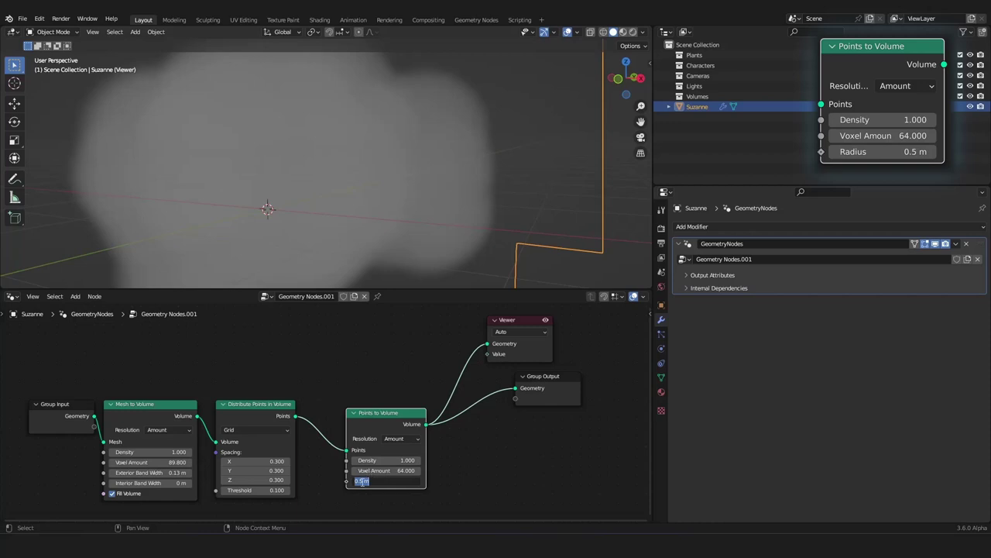
{"action": "key", "text": "BackSpace"}
{"action": "type", "text": "2"}
{"action": "key", "text": "Return"}
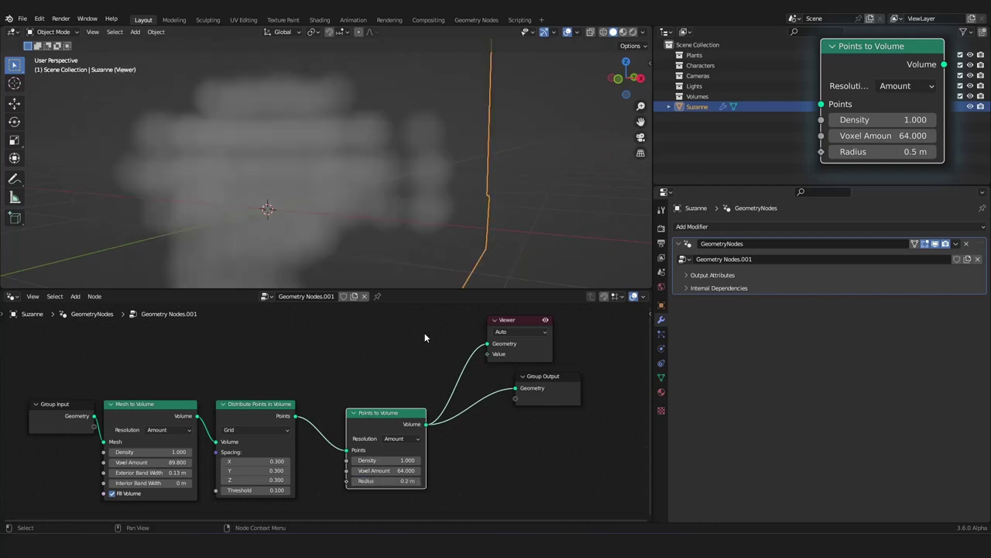
Step: Raise the Points to Volume node's Voxel Amount to 176.200 and Density to 7.300, and examine the volume
{"action": "middle_click_drag", "start_coordinate": [457, 255], "coordinate": [409, 147]}
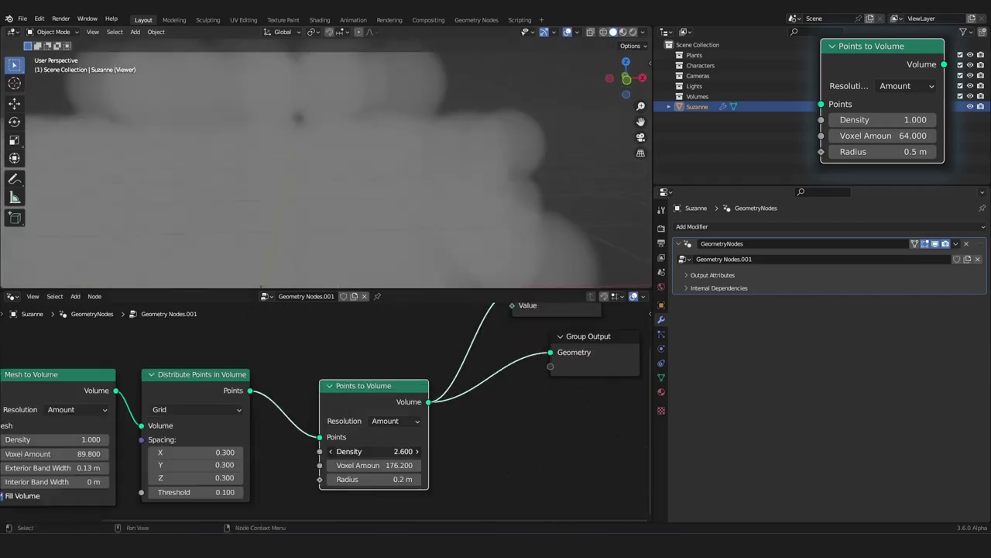
{"action": "scroll", "coordinate": [306, 185], "scroll_direction": "down", "scroll_amount": 5}
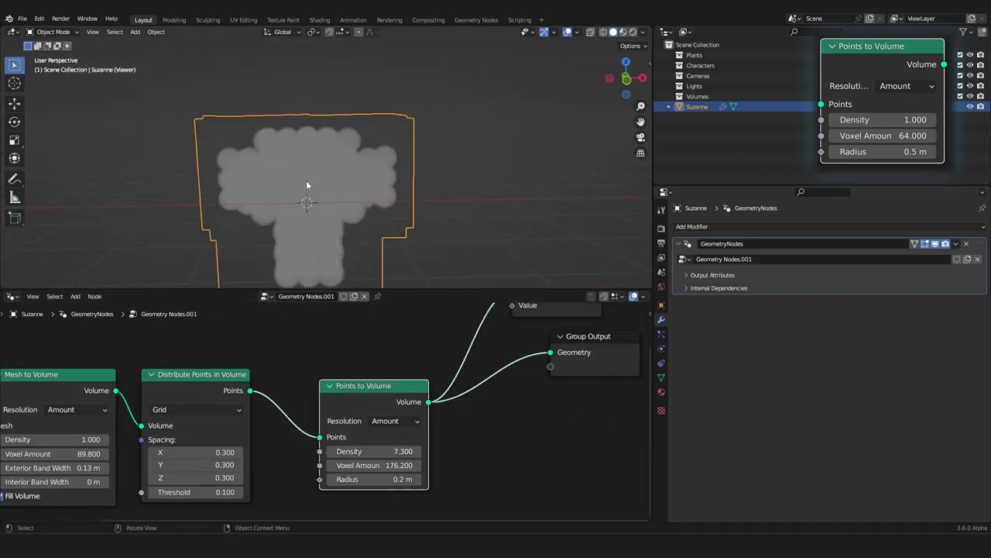
{"action": "mouse_move", "coordinate": [306, 186]}
{"action": "middle_mouse_down"}
{"action": "mouse_move", "coordinate": [227, 175]}
{"action": "mouse_move", "coordinate": [279, 194]}
{"action": "mouse_move", "coordinate": [369, 181]}
{"action": "mouse_move", "coordinate": [285, 172]}
{"action": "mouse_move", "coordinate": [313, 179]}
{"action": "middle_mouse_up"}
{"action": "scroll", "coordinate": [285, 172], "scroll_direction": "up", "scroll_amount": 5}
{"action": "scroll", "coordinate": [289, 175], "scroll_direction": "down", "scroll_amount": 4}
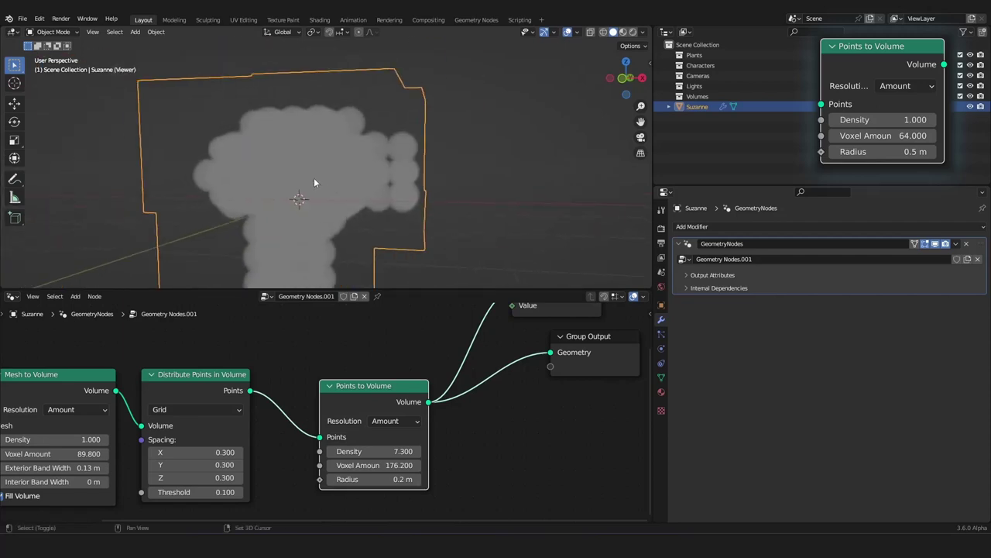
{"action": "scroll", "coordinate": [313, 183], "scroll_direction": "up", "scroll_amount": 3}
{"action": "scroll", "coordinate": [322, 406], "scroll_direction": "down", "scroll_amount": 2}
Step: Insert a Volume to Mesh node after Points to Volume and preview its mesh in the Viewer
{"action": "middle_click_drag", "start_coordinate": [302, 405], "coordinate": [292, 387]}
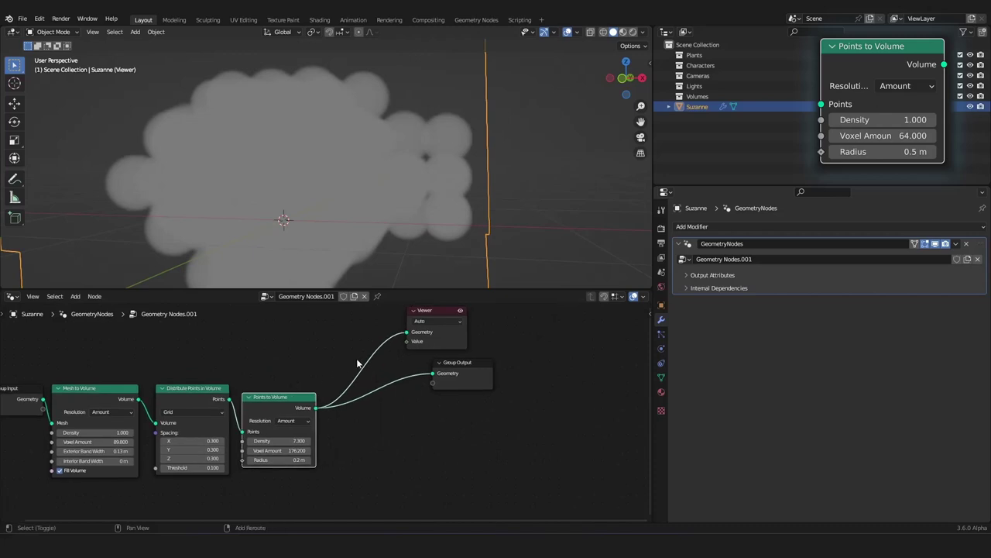
{"action": "key", "text": "shift+a"}
{"action": "mouse_move", "coordinate": [316, 370]}
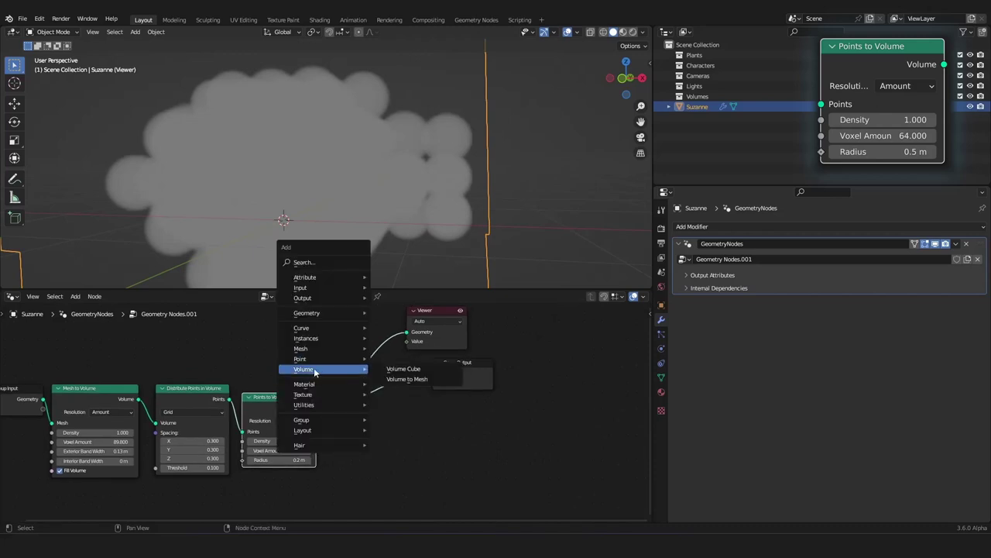
{"action": "left_click", "coordinate": [418, 379]}
{"action": "left_click", "coordinate": [381, 399]}
{"action": "left_click", "coordinate": [384, 387], "text": "ctrl+shift"}
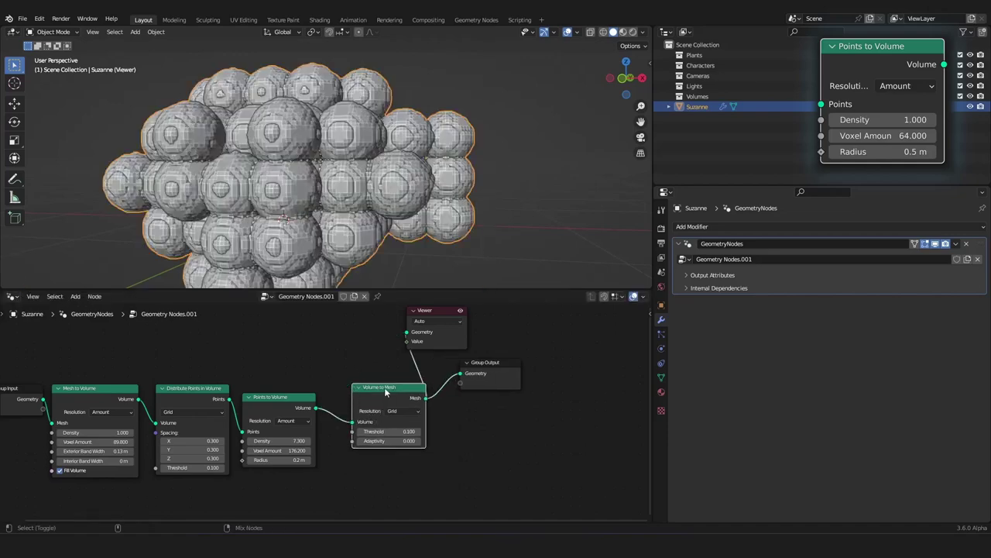
{"action": "middle_click_drag", "start_coordinate": [387, 232], "coordinate": [348, 224]}
{"action": "scroll", "coordinate": [365, 223], "scroll_direction": "down", "scroll_amount": 4}
{"action": "middle_click_drag", "start_coordinate": [418, 221], "coordinate": [430, 203]}
{"action": "scroll", "coordinate": [430, 203], "scroll_direction": "up", "scroll_amount": 6}
{"action": "scroll", "coordinate": [219, 449], "scroll_direction": "up", "scroll_amount": 3}
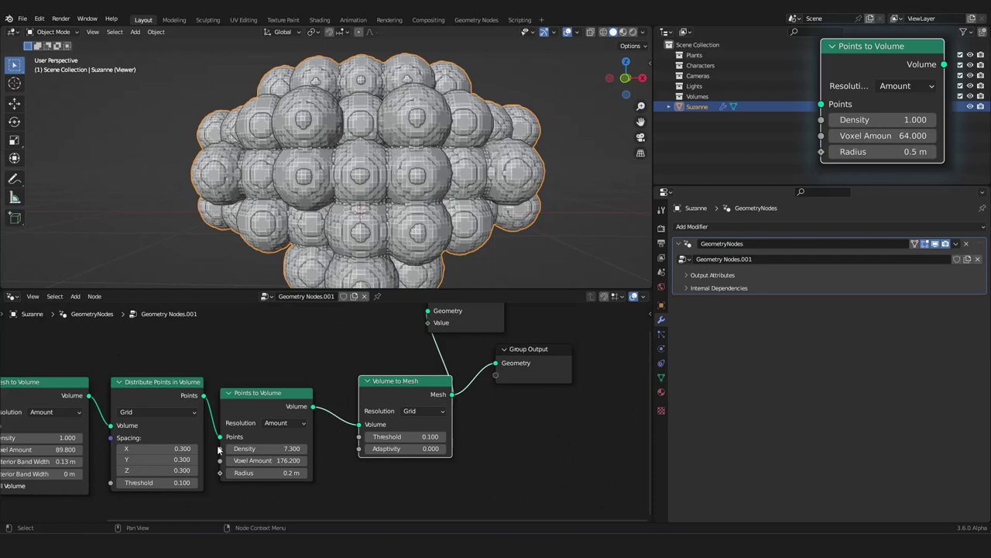
Step: Set the Points to Volume Voxel Amount to 60 and all Distribute Points in Volume spacings to 0.2, and inspect the mesh
{"action": "middle_click_drag", "start_coordinate": [219, 450], "coordinate": [352, 398]}
{"action": "scroll", "coordinate": [353, 399], "scroll_direction": "up", "scroll_amount": 2}
{"action": "left_click_drag", "start_coordinate": [403, 414], "coordinate": [285, 427]}
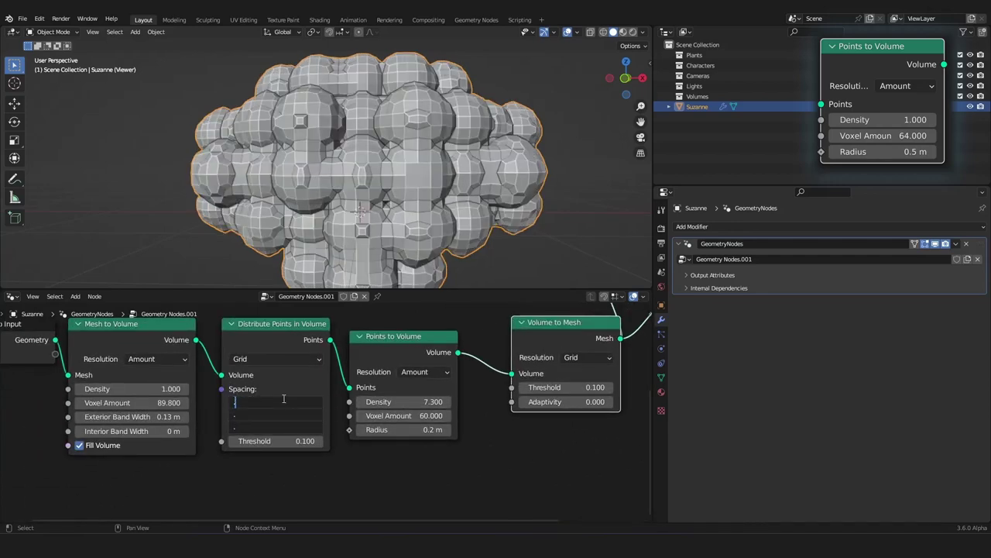
{"action": "type", "text": ".2"}
{"action": "key", "text": "Return"}
{"action": "scroll", "coordinate": [432, 213], "scroll_direction": "down", "scroll_amount": 4}
{"action": "middle_click_drag", "start_coordinate": [432, 213], "coordinate": [387, 228]}
{"action": "scroll", "coordinate": [454, 208], "scroll_direction": "up", "scroll_amount": 4}
{"action": "scroll", "coordinate": [469, 234], "scroll_direction": "down", "scroll_amount": 4}
{"action": "scroll", "coordinate": [333, 214], "scroll_direction": "up", "scroll_amount": 4}
{"action": "scroll", "coordinate": [367, 379], "scroll_direction": "down", "scroll_amount": 8}
Step: Examine the meshed volume and the chain from Mesh to Volume through Distribute Points in Volume and Points to Volume
{"action": "middle_click_drag", "start_coordinate": [368, 381], "coordinate": [402, 394]}
{"action": "scroll", "coordinate": [393, 388], "scroll_direction": "up", "scroll_amount": 4}
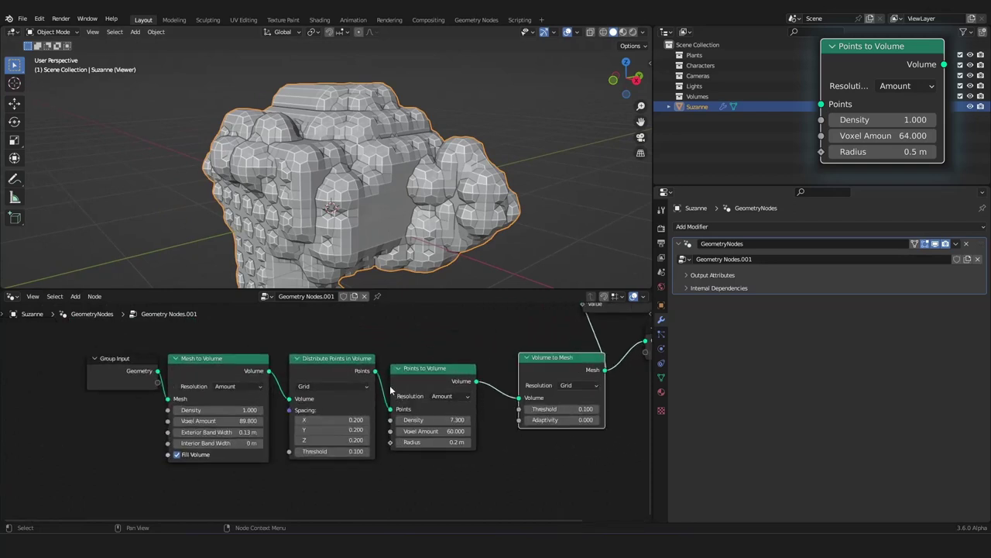
{"action": "left_click", "coordinate": [226, 362]}
{"action": "scroll", "coordinate": [374, 191], "scroll_direction": "down", "scroll_amount": 3}
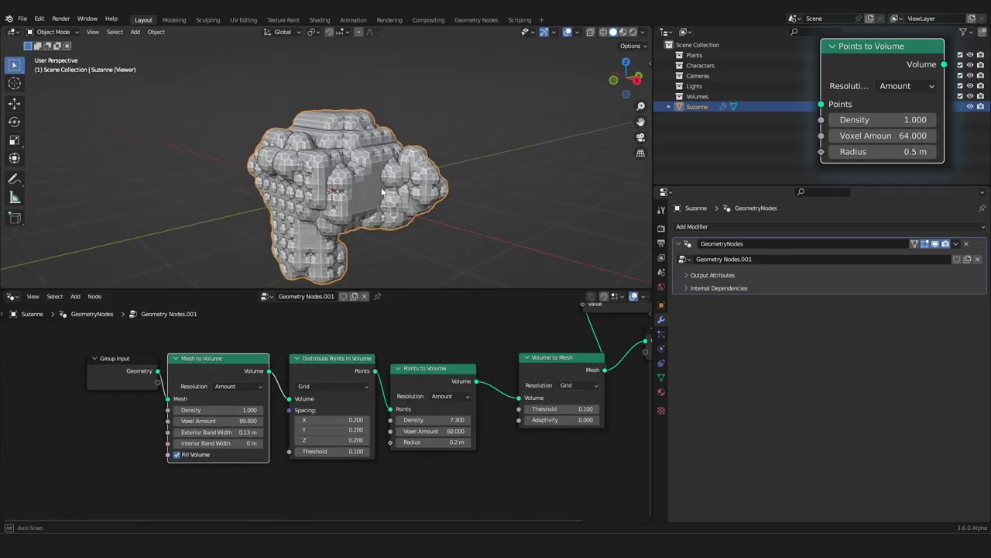
{"action": "left_click", "coordinate": [324, 358]}
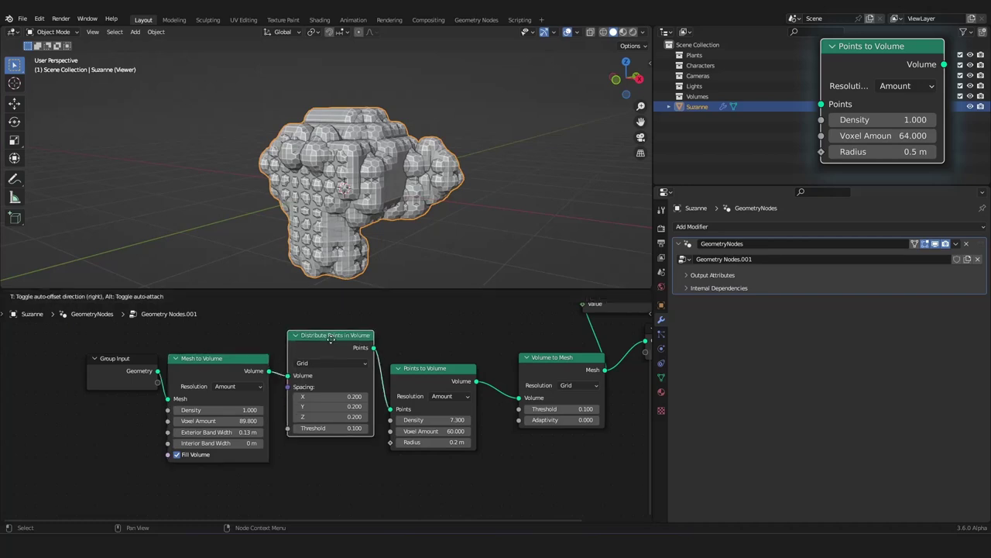
{"action": "middle_click_drag", "start_coordinate": [323, 369], "coordinate": [292, 384]}
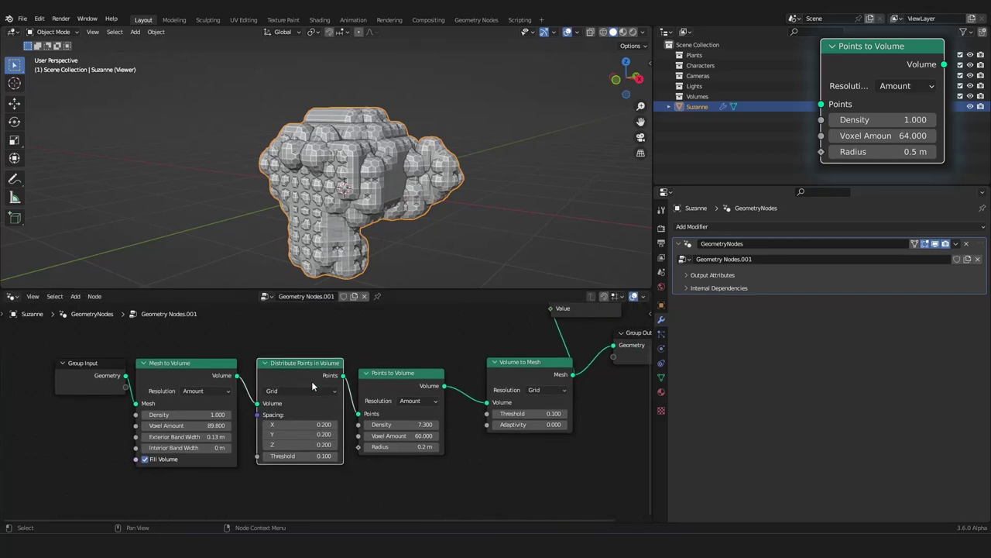
{"action": "middle_click_drag", "start_coordinate": [348, 358], "coordinate": [255, 360]}
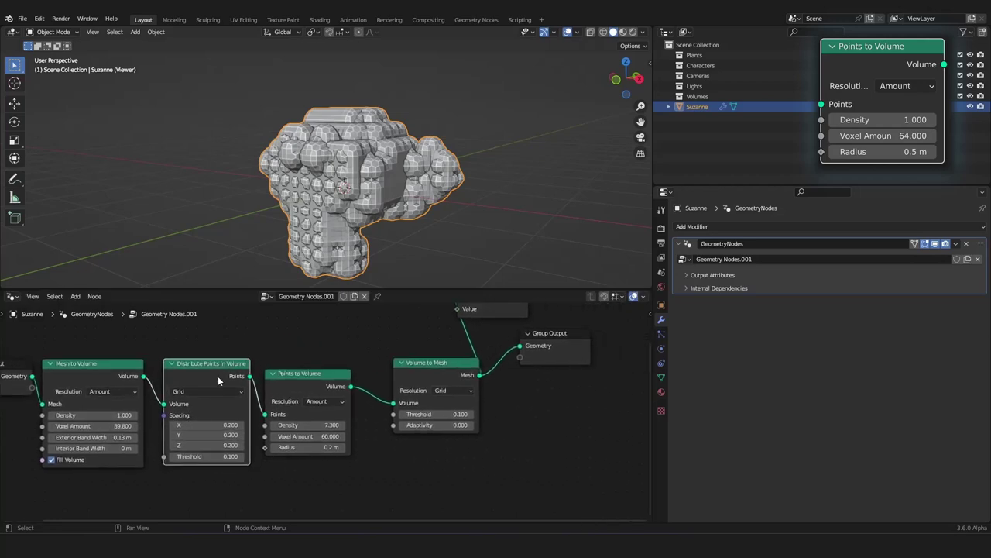
{"action": "left_click_drag", "start_coordinate": [211, 379], "coordinate": [219, 385]}
{"action": "mouse_move", "coordinate": [295, 375]}
{"action": "left_mouse_down"}
{"action": "mouse_move", "coordinate": [308, 362]}
{"action": "mouse_move", "coordinate": [296, 363]}
{"action": "mouse_move", "coordinate": [296, 374]}
{"action": "left_mouse_up"}
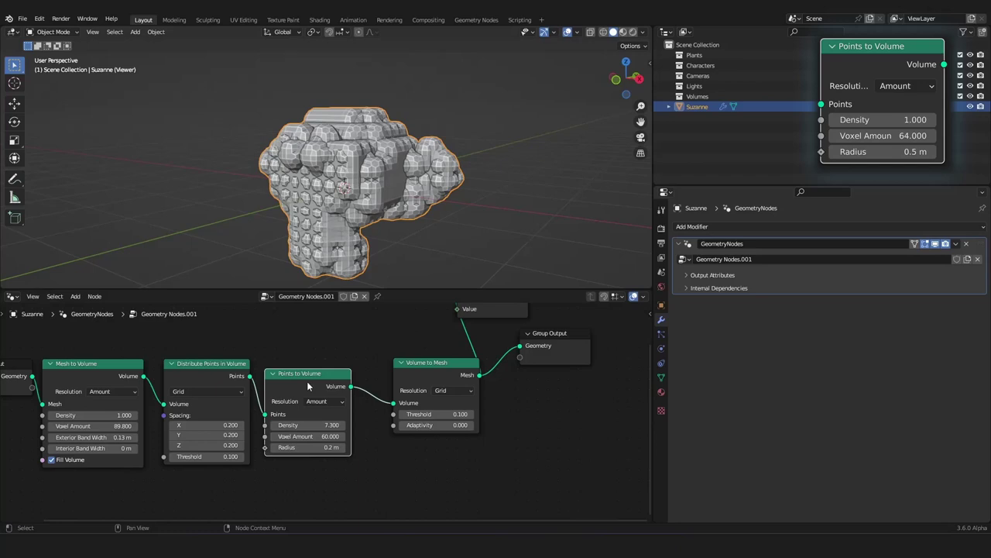
Step: Delete the Points to Volume and Volume to Mesh nodes from the node tree
{"action": "left_click_drag", "start_coordinate": [436, 378], "coordinate": [406, 386]}
{"action": "middle_click_drag", "start_coordinate": [405, 385], "coordinate": [378, 395]}
{"action": "mouse_move", "coordinate": [380, 387]}
{"action": "left_mouse_down"}
{"action": "mouse_move", "coordinate": [366, 383]}
{"action": "mouse_move", "coordinate": [388, 392]}
{"action": "mouse_move", "coordinate": [380, 388]}
{"action": "left_mouse_up"}
{"action": "scroll", "coordinate": [391, 378], "scroll_direction": "down", "scroll_amount": 1}
{"action": "middle_click_drag", "start_coordinate": [385, 368], "coordinate": [393, 344]}
{"action": "left_click_drag", "start_coordinate": [394, 326], "coordinate": [281, 409]}
{"action": "key", "text": "x"}
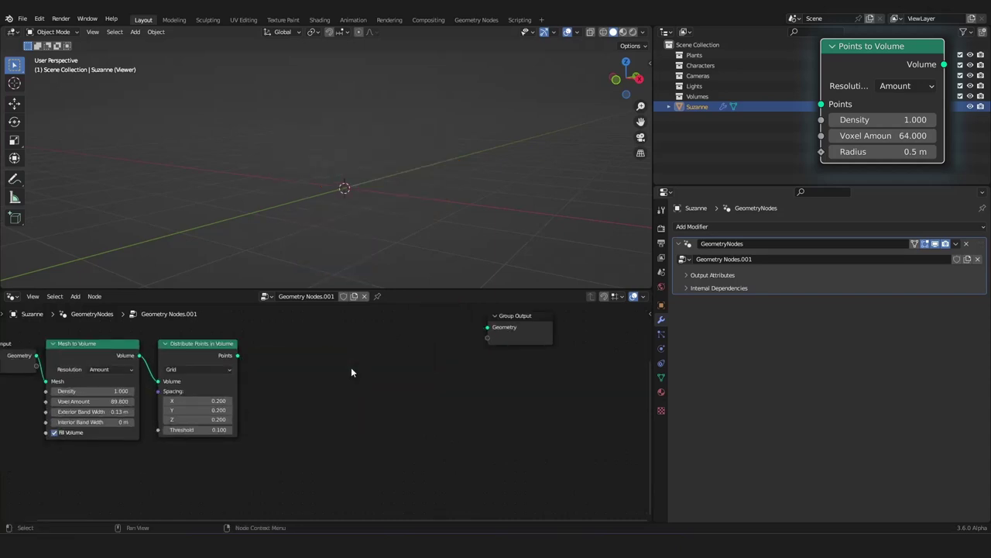
{"action": "middle_click_drag", "start_coordinate": [351, 367], "coordinate": [372, 374]}
{"action": "scroll", "coordinate": [358, 347], "scroll_direction": "up", "scroll_amount": 3}
{"action": "key", "text": "shift+a"}
{"action": "mouse_move", "coordinate": [359, 347]}
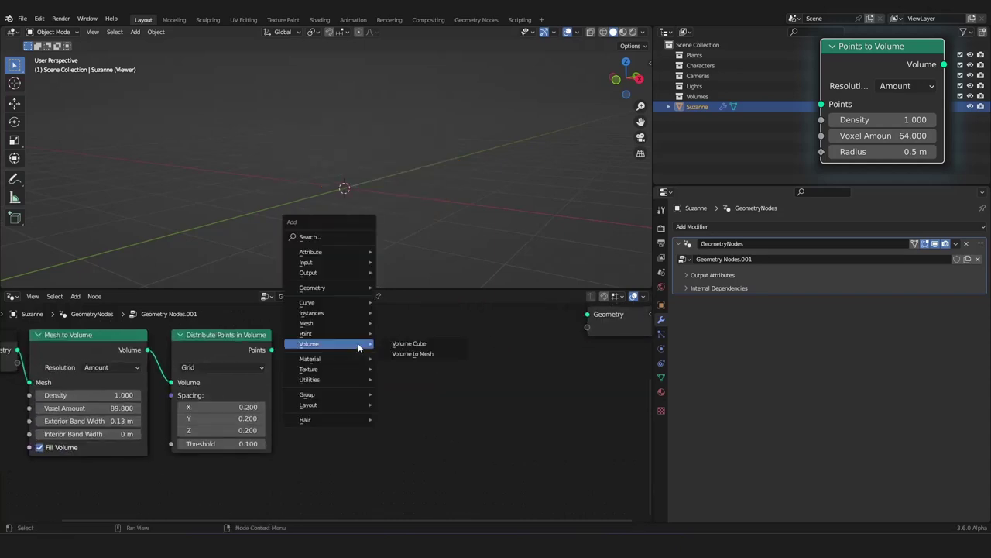
{"action": "mouse_move", "coordinate": [340, 335]}
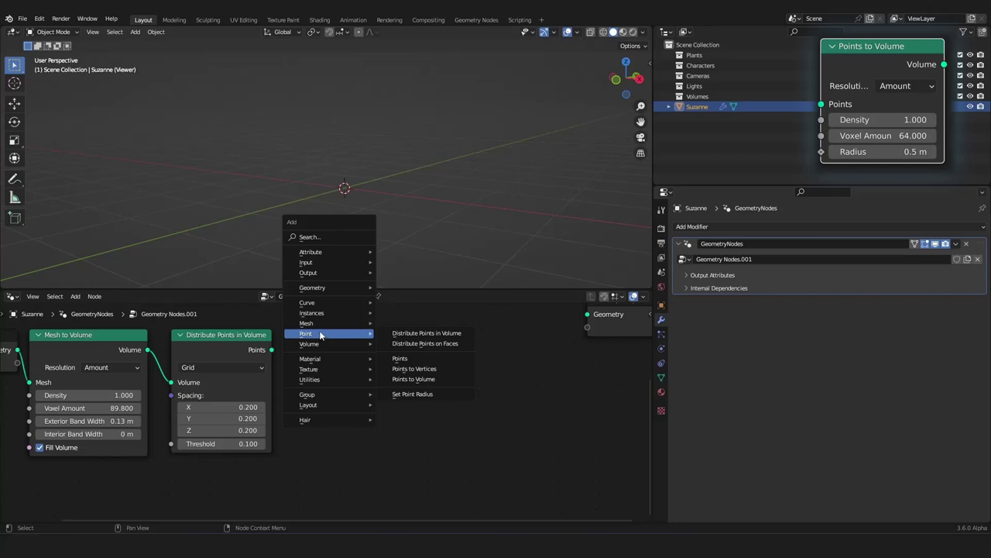
{"action": "mouse_move", "coordinate": [328, 314]}
{"action": "key", "text": "Escape"}
{"action": "scroll", "coordinate": [338, 407], "scroll_direction": "down", "scroll_amount": 3}
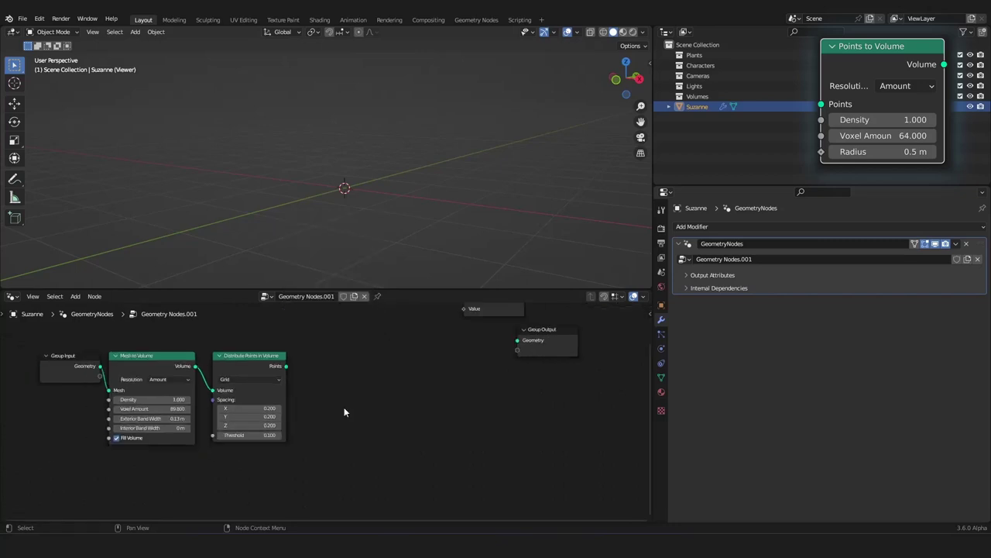
Step: Preview the Distribute Points in Volume output in the Viewer and inspect the individual points up close
{"action": "middle_click_drag", "start_coordinate": [342, 404], "coordinate": [388, 440]}
{"action": "scroll", "coordinate": [384, 433], "scroll_direction": "up", "scroll_amount": 2}
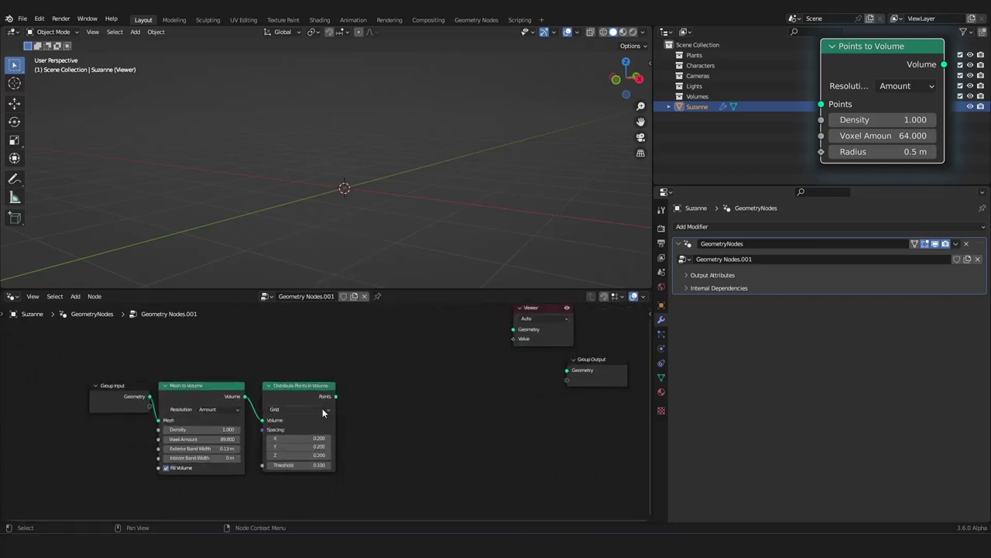
{"action": "left_click", "coordinate": [310, 389], "text": "ctrl+shift"}
{"action": "scroll", "coordinate": [423, 373], "scroll_direction": "up", "scroll_amount": 2}
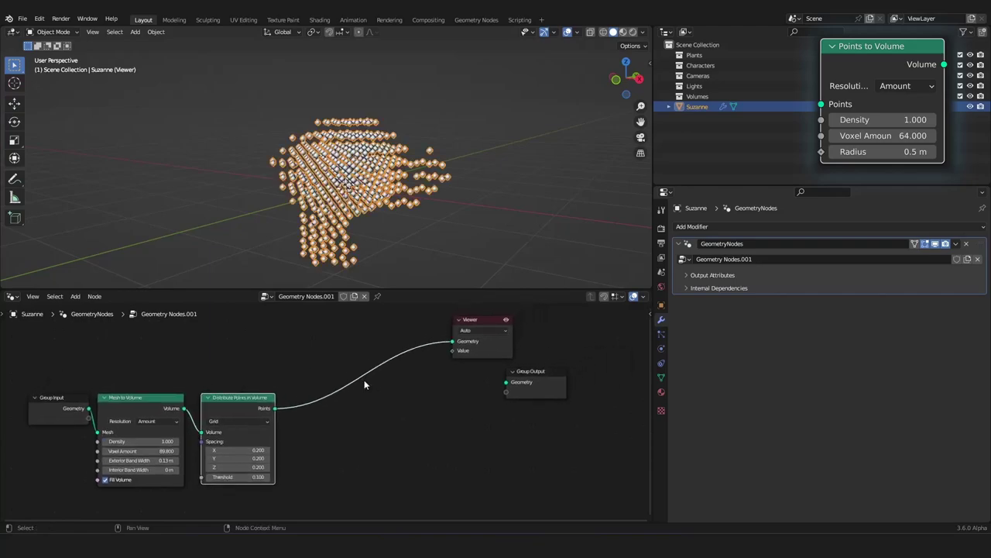
{"action": "scroll", "coordinate": [308, 203], "scroll_direction": "up", "scroll_amount": 6}
{"action": "middle_click_drag", "start_coordinate": [308, 203], "coordinate": [412, 122]}
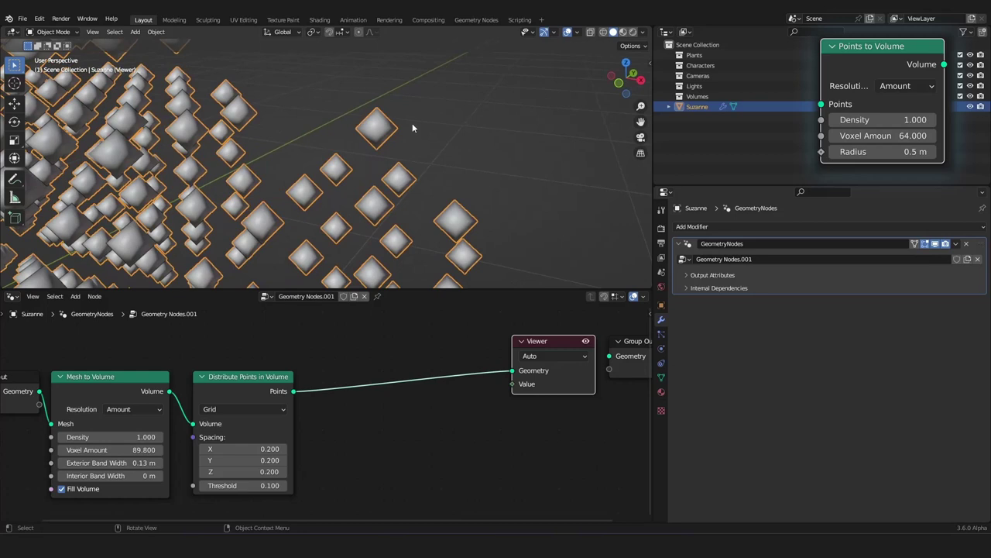
Step: Add an Ico Sphere node with Subdivisions set to 4 and preview its mesh in the Viewer
{"action": "middle_click_drag", "start_coordinate": [380, 367], "coordinate": [395, 367]}
{"action": "key", "text": "shift+a"}
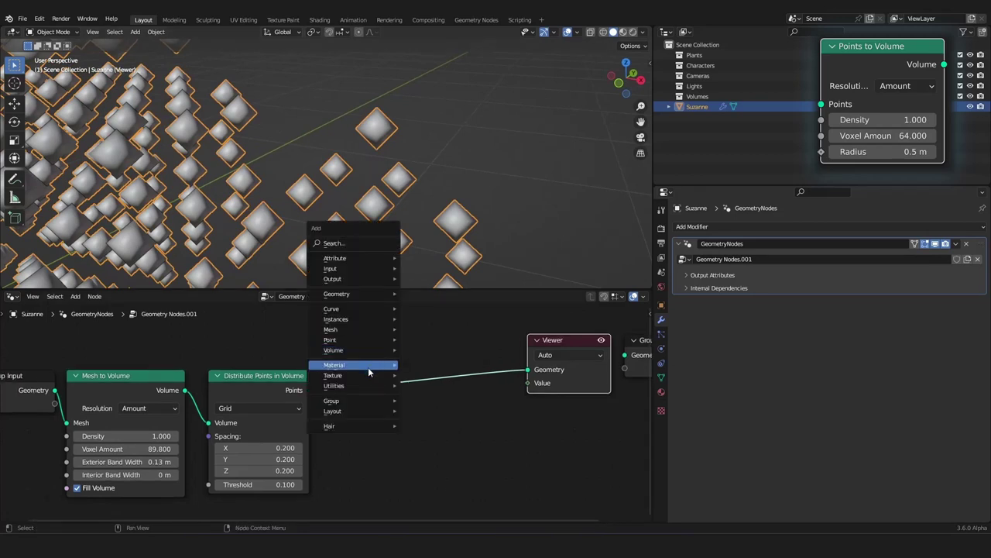
{"action": "mouse_move", "coordinate": [363, 369]}
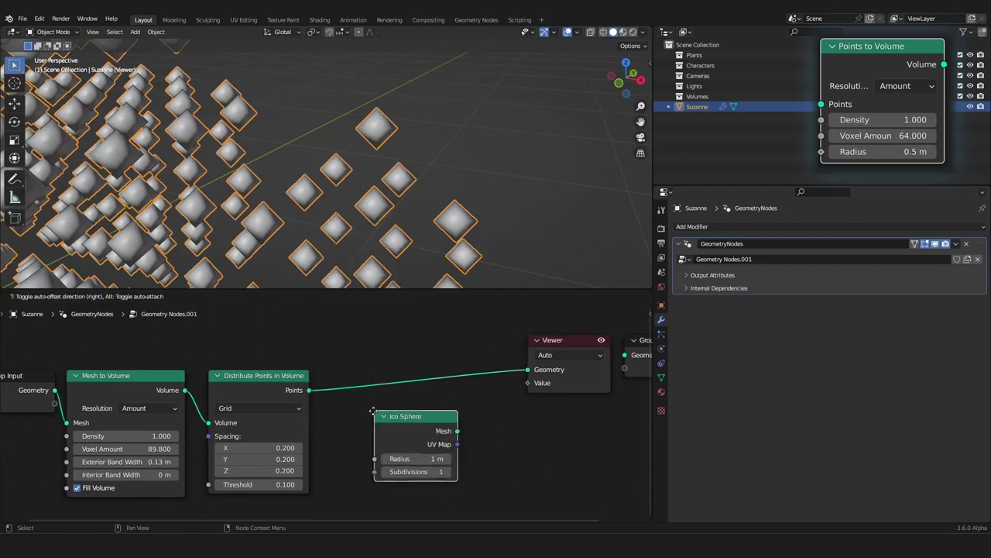
{"action": "left_click", "coordinate": [361, 403]}
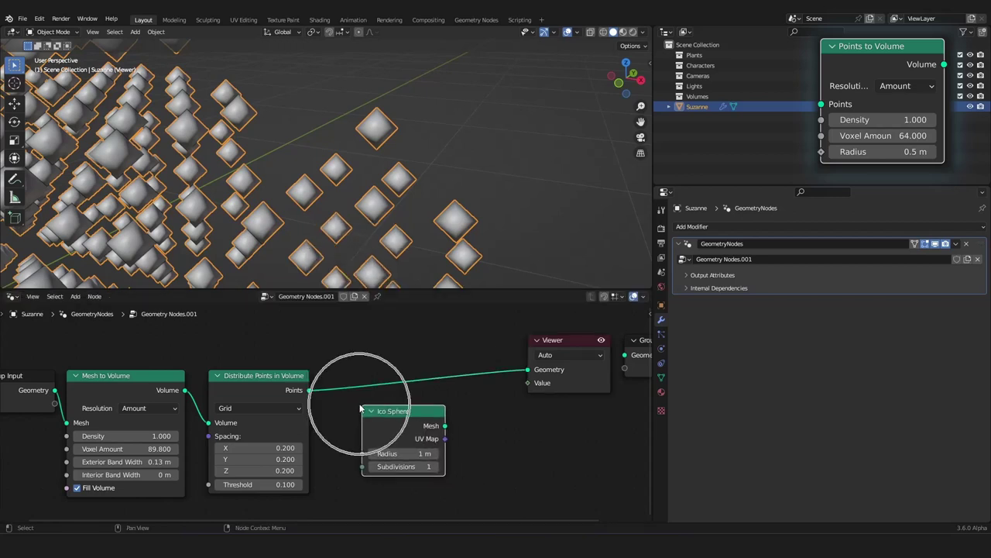
{"action": "left_click", "coordinate": [394, 412], "text": "ctrl+shift"}
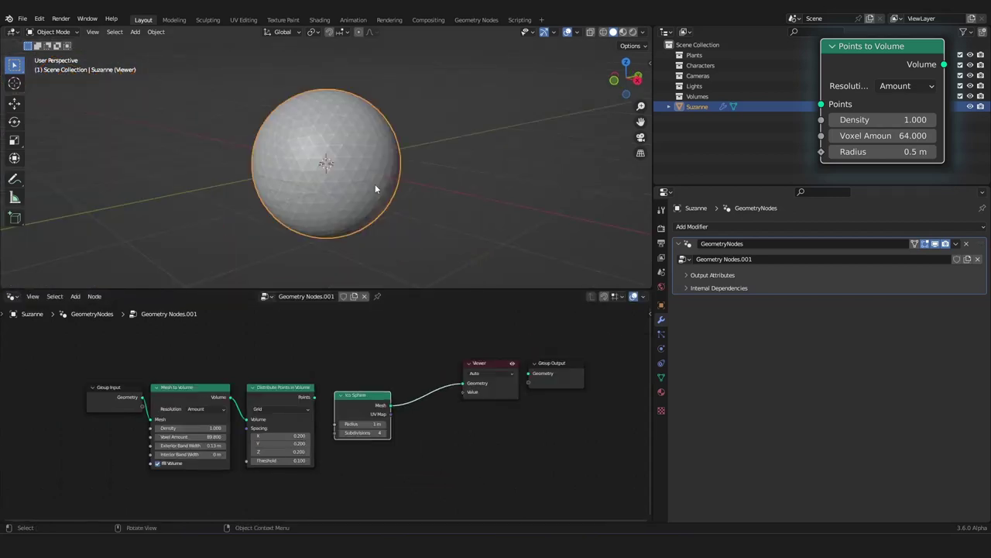
{"action": "mouse_move", "coordinate": [375, 184]}
{"action": "middle_mouse_down"}
{"action": "mouse_move", "coordinate": [401, 179]}
{"action": "mouse_move", "coordinate": [384, 198]}
{"action": "middle_mouse_up"}
{"action": "scroll", "coordinate": [332, 381], "scroll_direction": "up", "scroll_amount": 4}
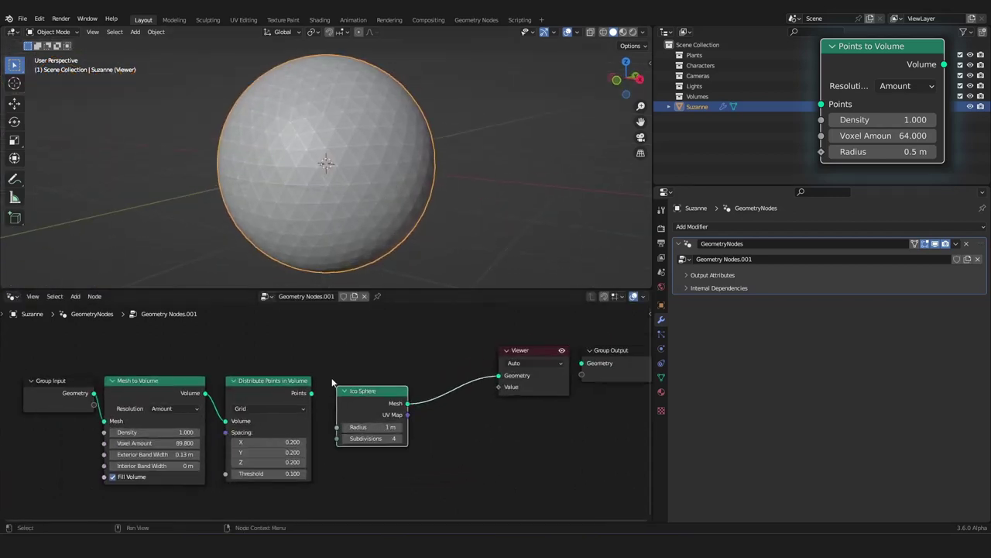
Step: Move the Ico Sphere node below the Distribute Points in Volume node
{"action": "middle_click_drag", "start_coordinate": [327, 382], "coordinate": [310, 325]}
{"action": "left_click_drag", "start_coordinate": [353, 333], "coordinate": [254, 442]}
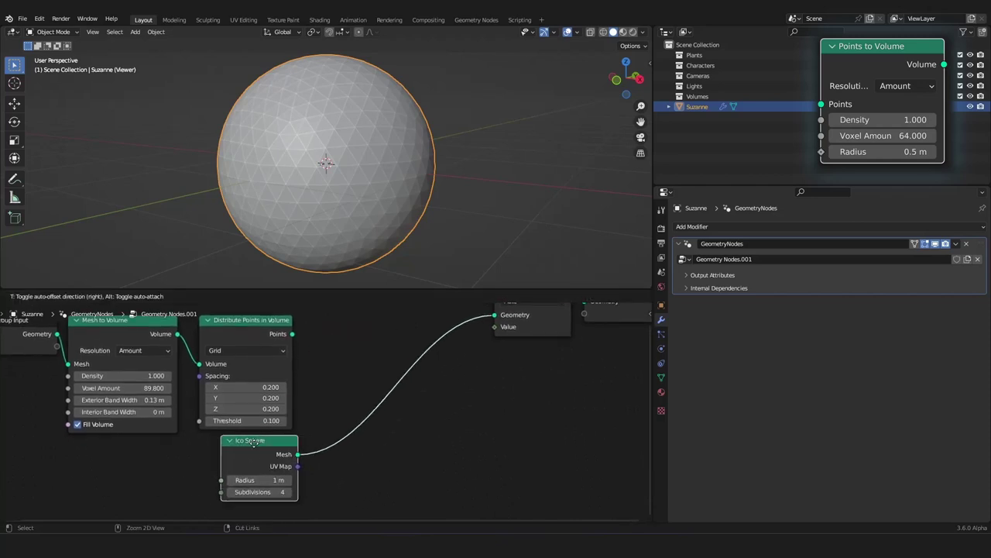
{"action": "scroll", "coordinate": [323, 325], "scroll_direction": "down", "scroll_amount": 4}
{"action": "middle_click_drag", "start_coordinate": [322, 326], "coordinate": [340, 330]}
{"action": "scroll", "coordinate": [340, 331], "scroll_direction": "up", "scroll_amount": 4}
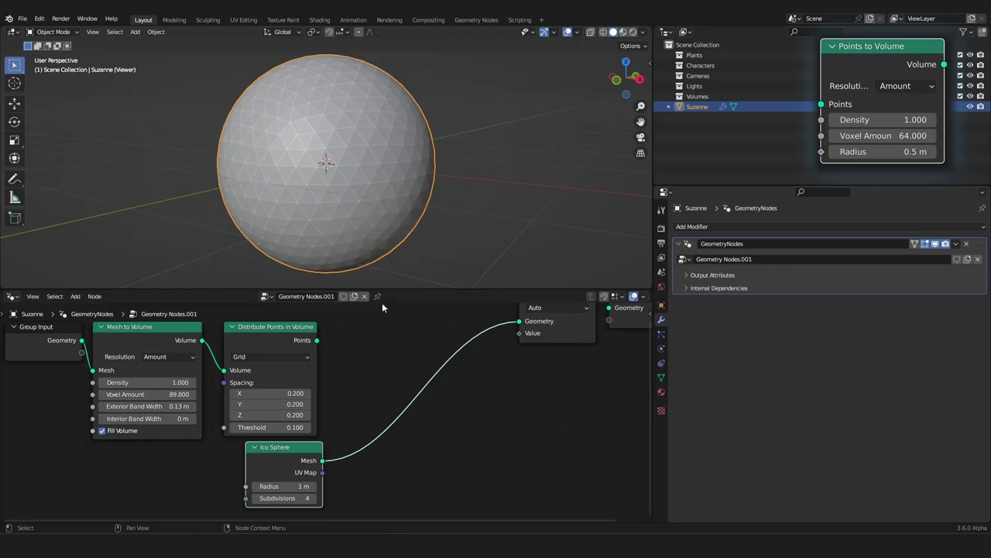
{"action": "scroll", "coordinate": [348, 355], "scroll_direction": "down", "scroll_amount": 2}
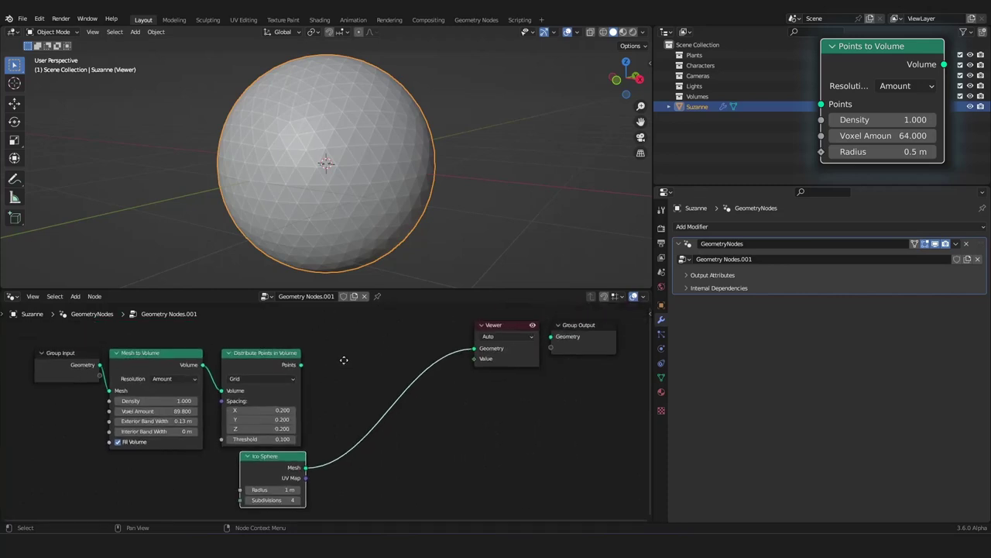
{"action": "scroll", "coordinate": [350, 364], "scroll_direction": "up", "scroll_amount": 1}
{"action": "middle_click_drag", "start_coordinate": [357, 376], "coordinate": [344, 365]}
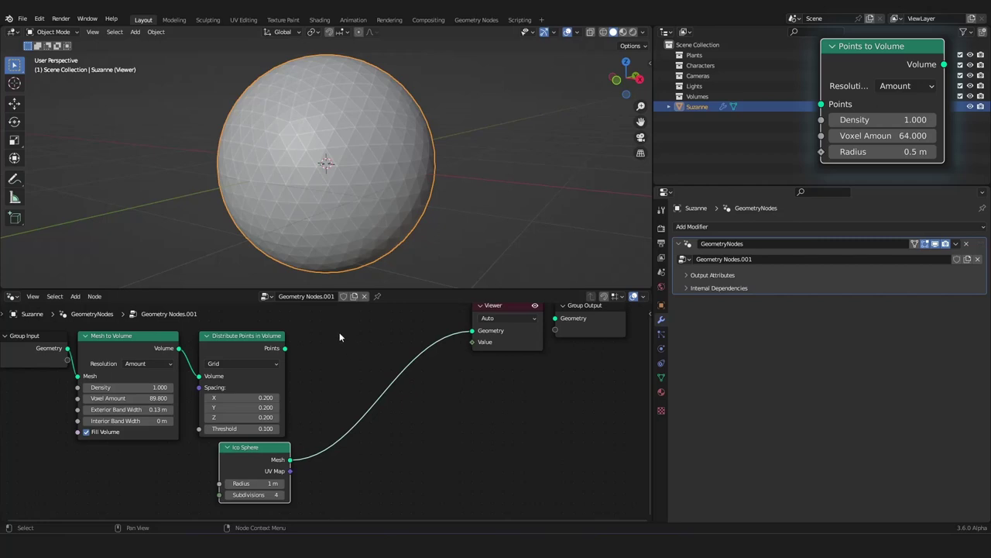
{"action": "left_click_drag", "start_coordinate": [340, 331], "coordinate": [452, 481]}
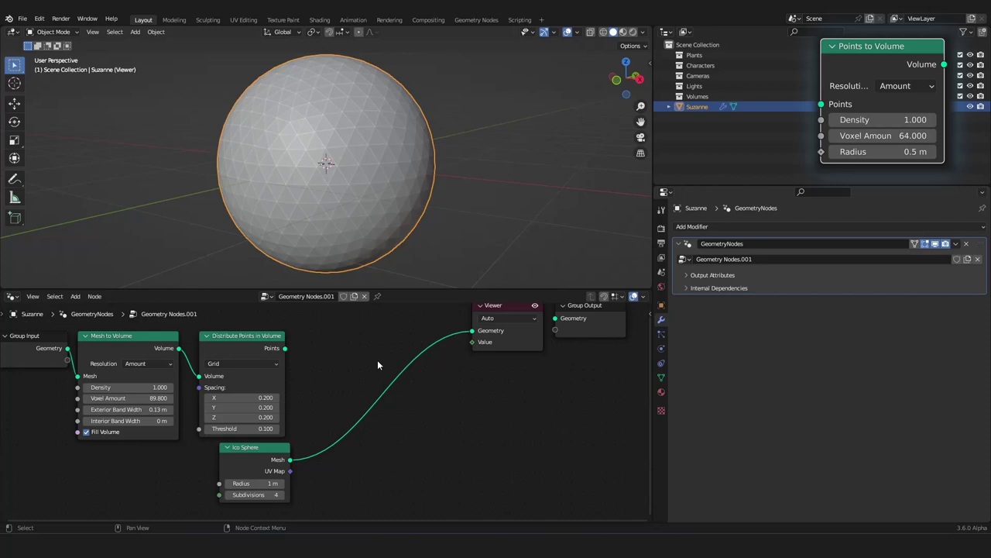
{"action": "middle_click_drag", "start_coordinate": [376, 345], "coordinate": [385, 351]}
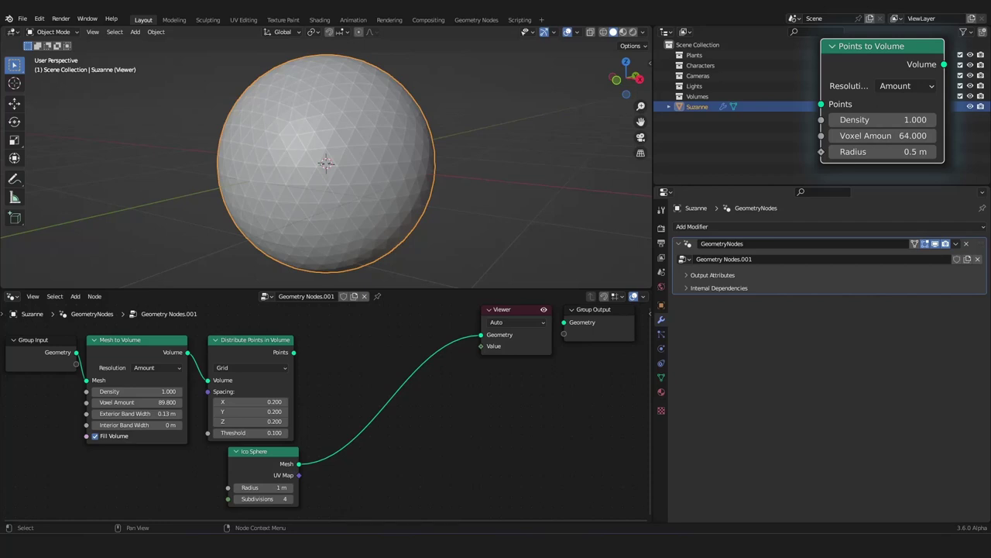
{"action": "scroll", "coordinate": [329, 377], "scroll_direction": "down", "scroll_amount": 3}
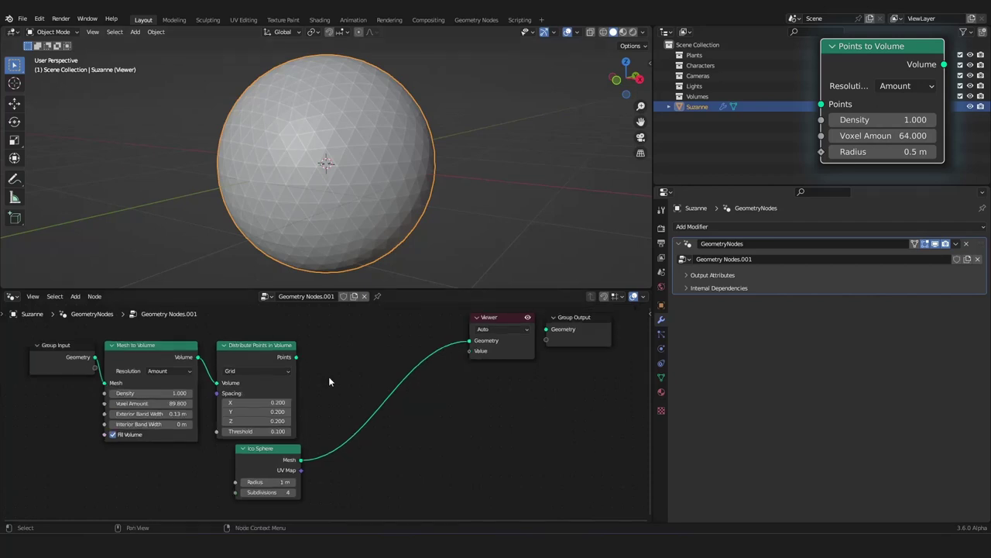
{"action": "middle_click_drag", "start_coordinate": [329, 377], "coordinate": [343, 349]}
{"action": "scroll", "coordinate": [346, 374], "scroll_direction": "up", "scroll_amount": 5}
{"action": "scroll", "coordinate": [365, 360], "scroll_direction": "down", "scroll_amount": 1}
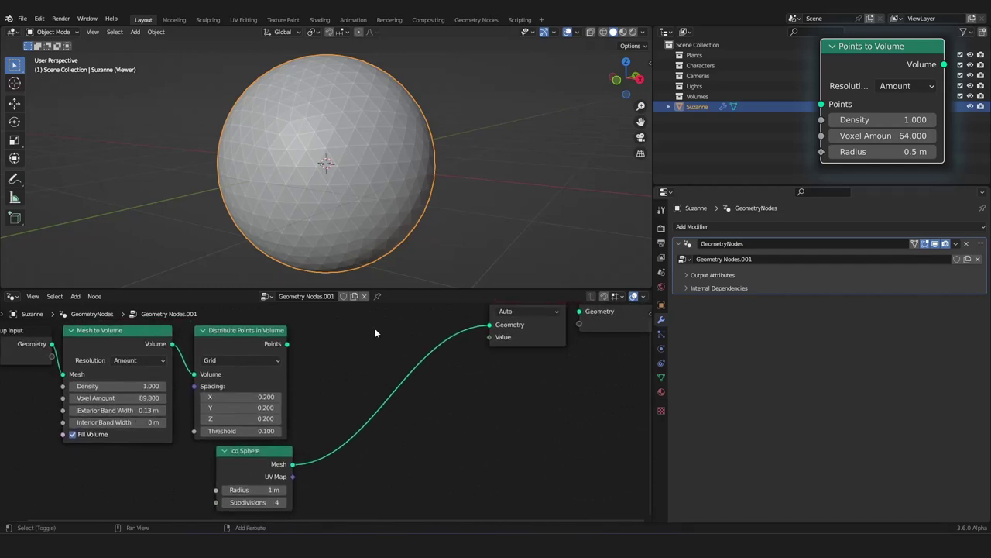
Step: Add an Instance on Points node to the node tree, near the Viewer
{"action": "key", "text": "shift+a"}
{"action": "mouse_move", "coordinate": [340, 325]}
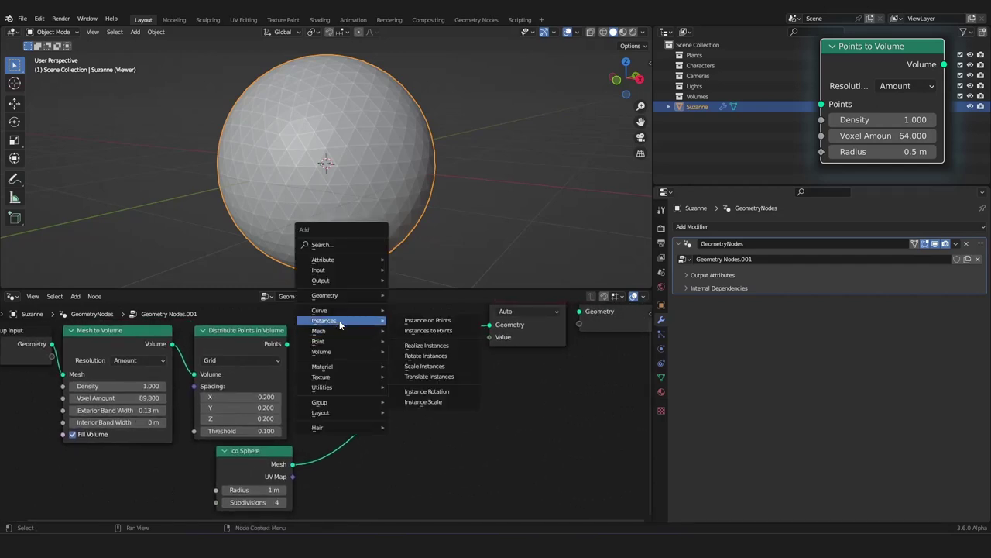
{"action": "left_click", "coordinate": [442, 321]}
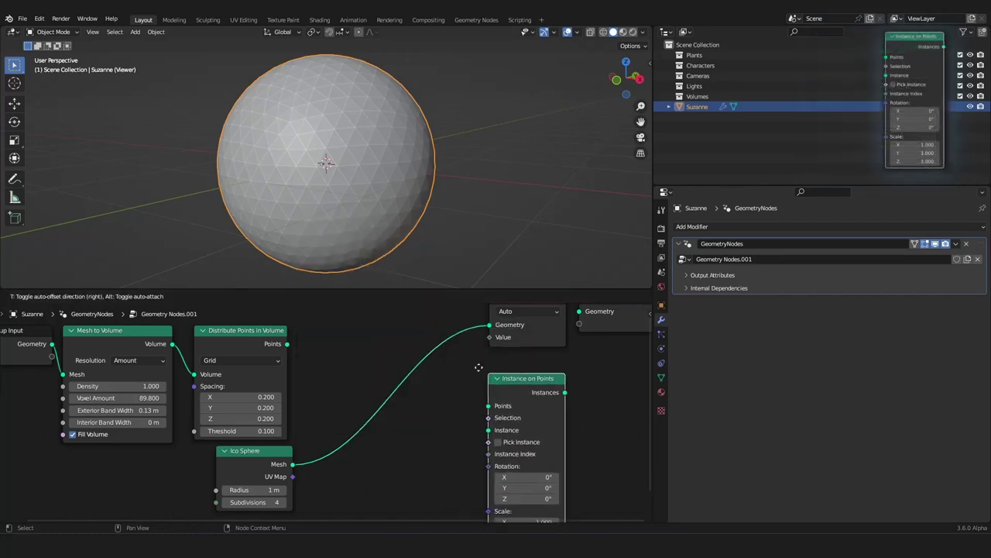
{"action": "left_click", "coordinate": [403, 367]}
{"action": "scroll", "coordinate": [317, 387], "scroll_direction": "down", "scroll_amount": 3}
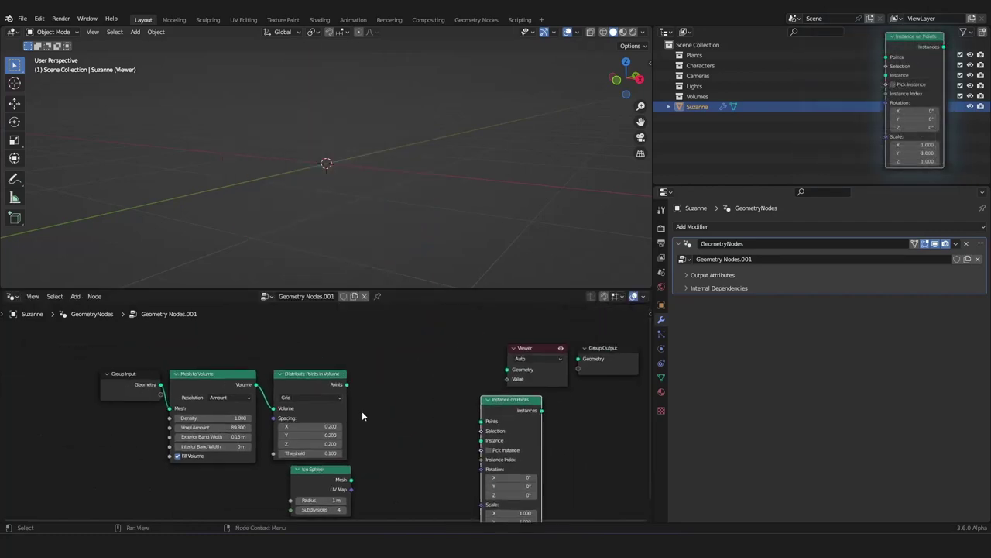
Step: Preview the Distribute Points in Volume points and the Ico Sphere mesh in turn in the Viewer
{"action": "left_click", "coordinate": [318, 380], "text": "ctrl+shift"}
{"action": "middle_click_drag", "start_coordinate": [409, 149], "coordinate": [372, 163]}
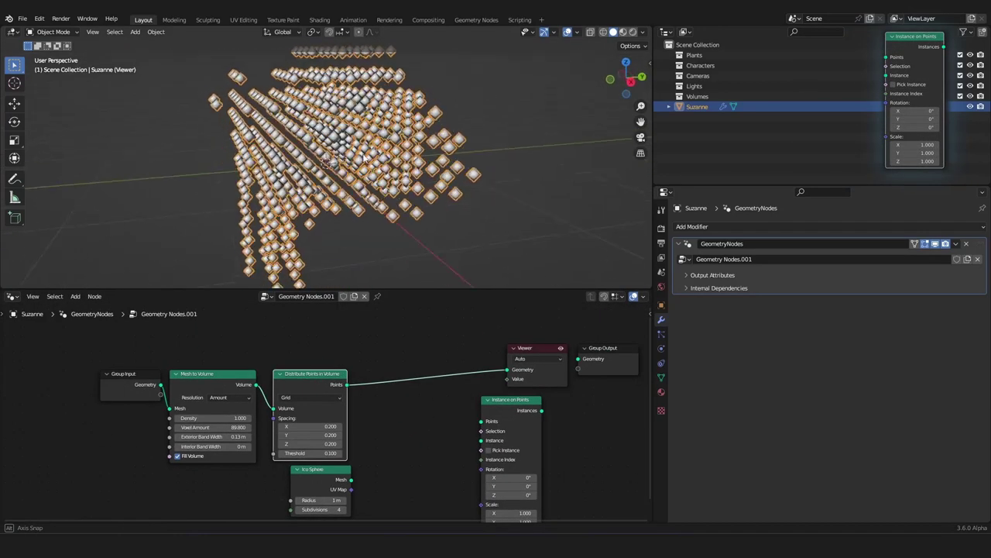
{"action": "scroll", "coordinate": [410, 155], "scroll_direction": "up", "scroll_amount": 2}
{"action": "middle_click_drag", "start_coordinate": [476, 151], "coordinate": [416, 157], "text": "shift"}
{"action": "scroll", "coordinate": [411, 156], "scroll_direction": "up", "scroll_amount": 2}
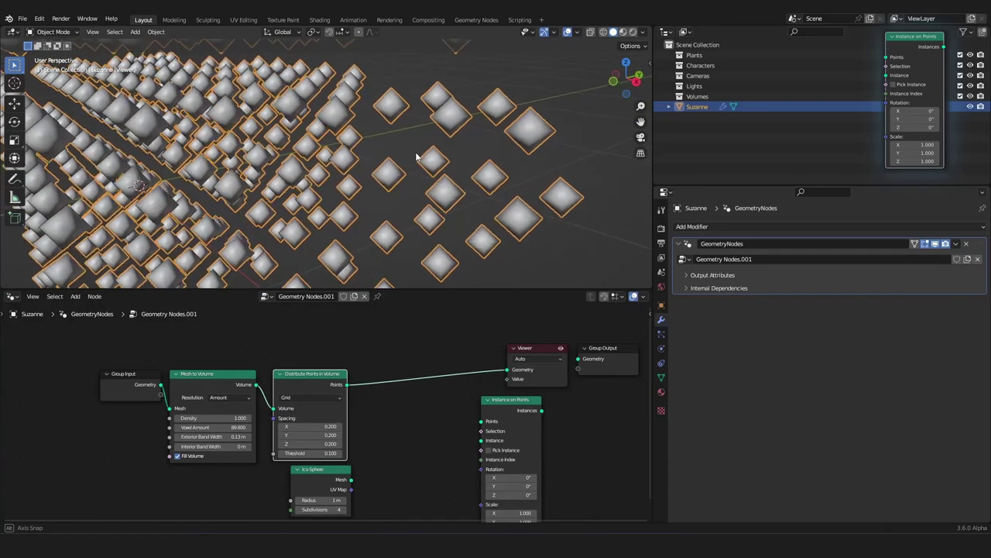
{"action": "left_click", "coordinate": [322, 485], "text": "ctrl+shift"}
{"action": "scroll", "coordinate": [312, 168], "scroll_direction": "down", "scroll_amount": 5}
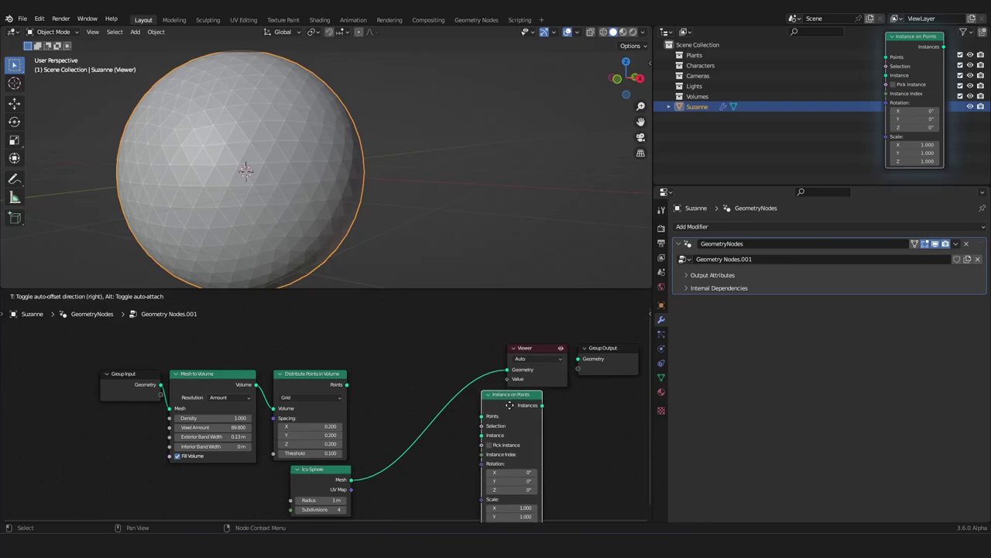
Step: Place Instance on Points before the Viewer, preview the distributed points, and connect them to its Points input
{"action": "right_click_drag", "start_coordinate": [409, 388], "coordinate": [464, 442], "text": "ctrl"}
{"action": "left_click_drag", "start_coordinate": [504, 402], "coordinate": [425, 350]}
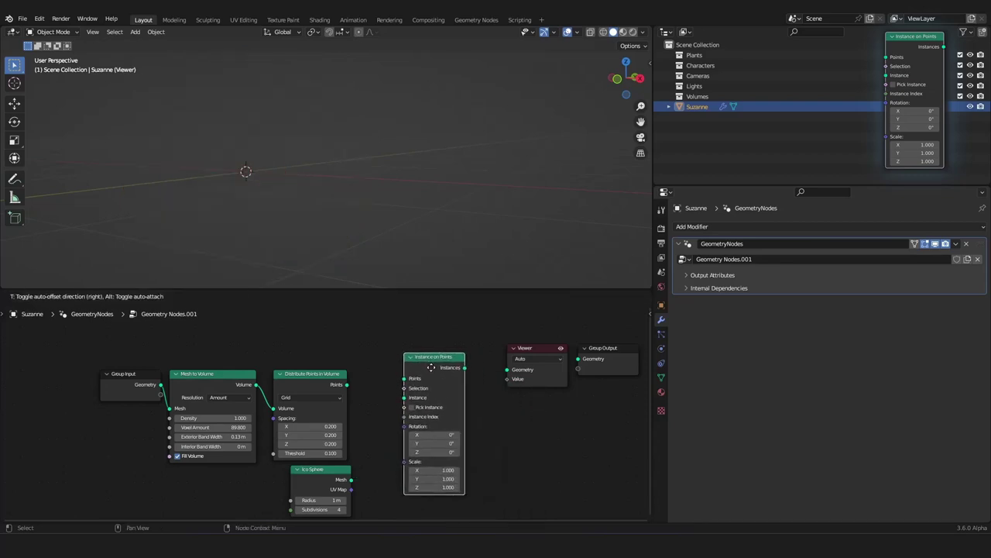
{"action": "left_click", "coordinate": [321, 385], "text": "ctrl+shift"}
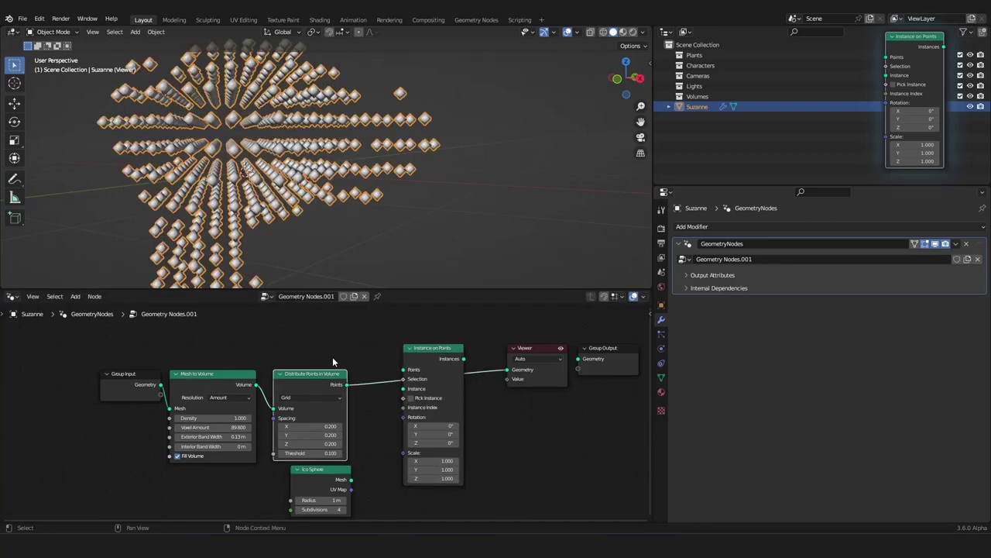
{"action": "left_click_drag", "start_coordinate": [348, 385], "coordinate": [408, 369]}
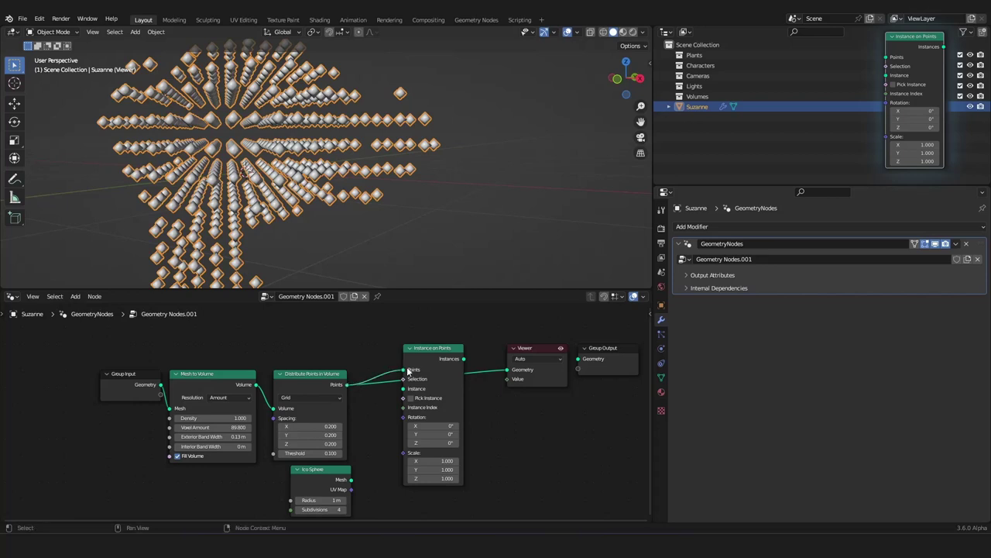
Step: Connect the Ico Sphere's Mesh output to the Instance input of Instance on Points
{"action": "scroll", "coordinate": [383, 389], "scroll_direction": "up", "scroll_amount": 2}
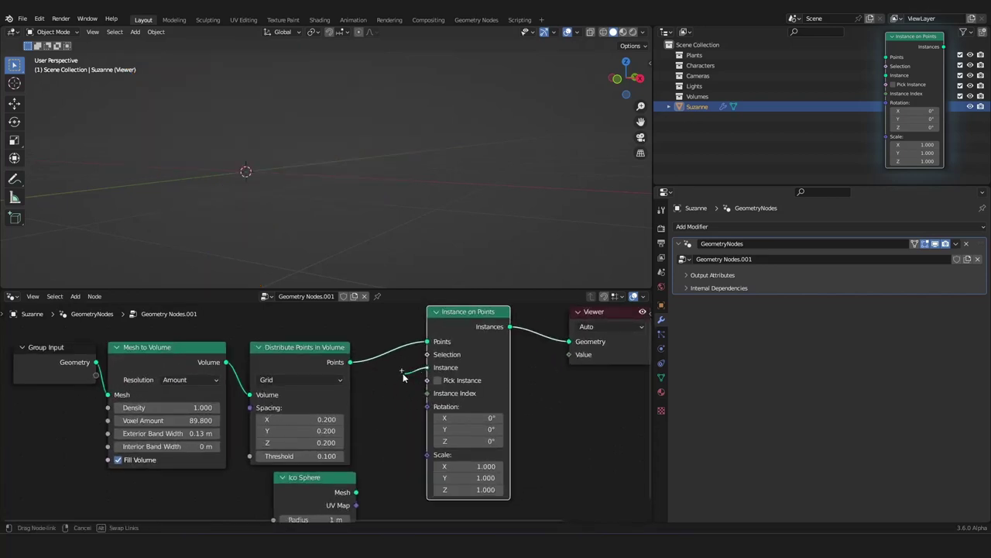
{"action": "left_click_drag", "start_coordinate": [355, 493], "coordinate": [426, 368]}
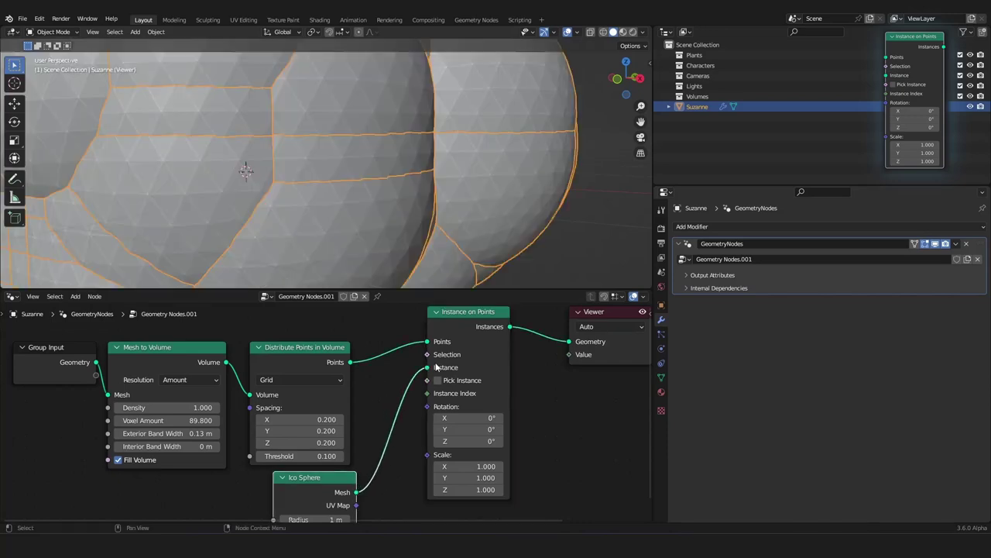
{"action": "mouse_move", "coordinate": [389, 209]}
{"action": "middle_mouse_down"}
{"action": "mouse_move", "coordinate": [500, 212]}
{"action": "mouse_move", "coordinate": [402, 213]}
{"action": "middle_mouse_up"}
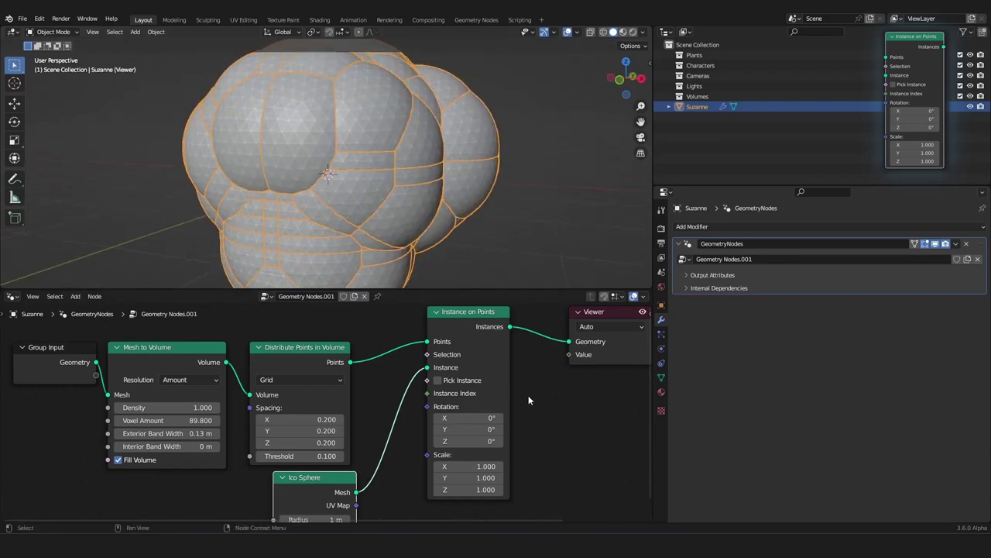
Step: Try shrinking the instanced spheres by reducing the Ico Sphere node's Radius to 0.06 m
{"action": "scroll", "coordinate": [528, 396], "scroll_direction": "down", "scroll_amount": 2}
{"action": "middle_click_drag", "start_coordinate": [514, 406], "coordinate": [495, 383]}
{"action": "scroll", "coordinate": [495, 382], "scroll_direction": "up", "scroll_amount": 3}
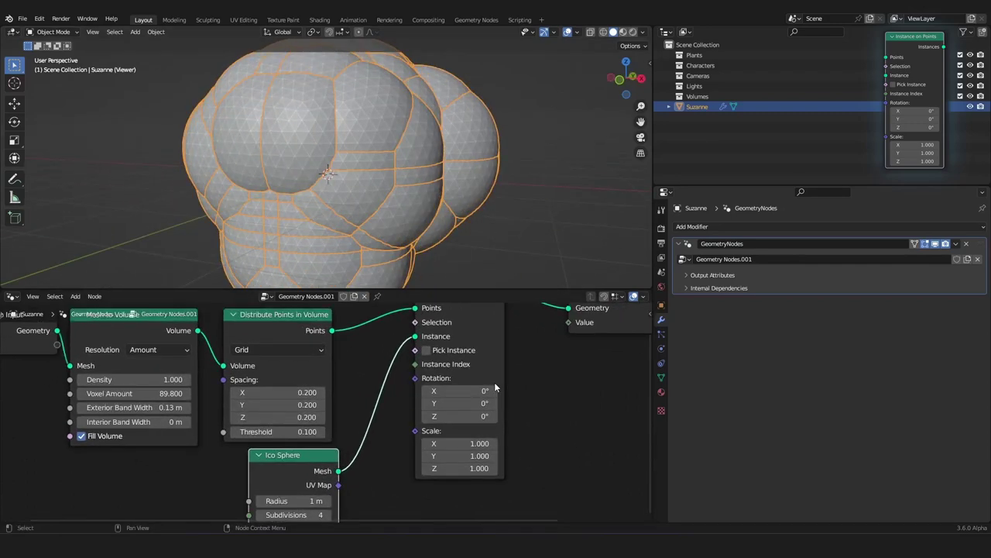
{"action": "scroll", "coordinate": [497, 381], "scroll_direction": "up", "scroll_amount": 3}
{"action": "middle_click_drag", "start_coordinate": [401, 430], "coordinate": [457, 332]}
{"action": "scroll", "coordinate": [455, 346], "scroll_direction": "up", "scroll_amount": 4}
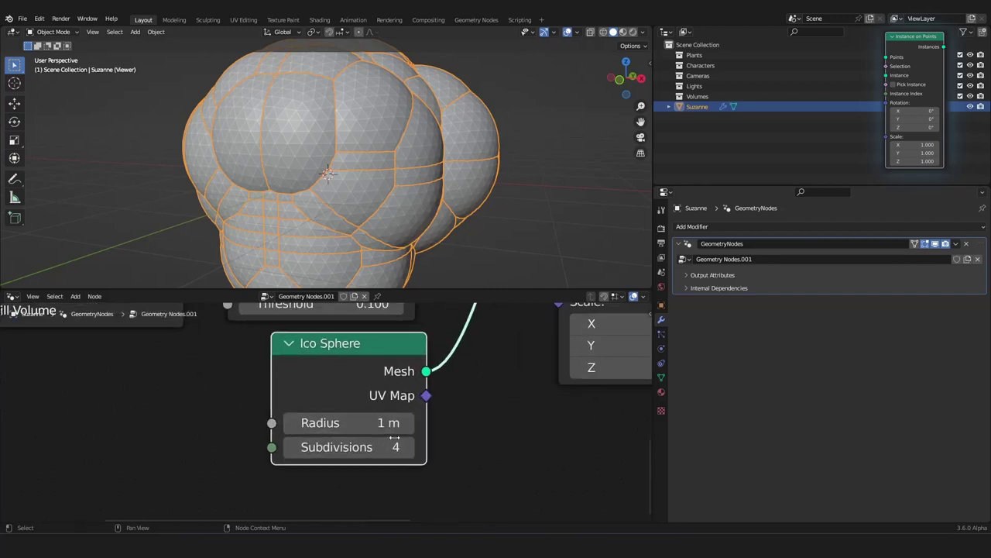
{"action": "left_click_drag", "start_coordinate": [387, 423], "coordinate": [246, 423]}
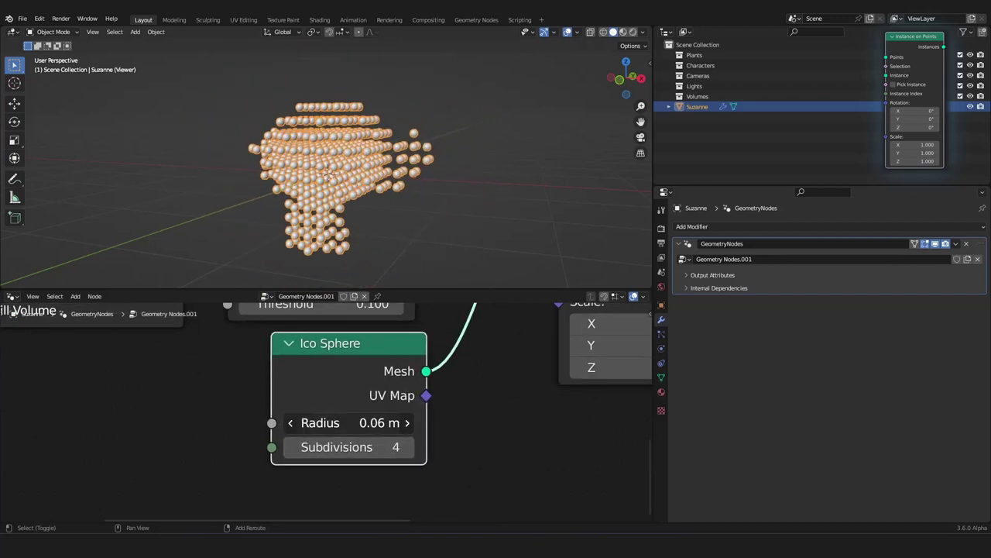
{"action": "right_click", "coordinate": [387, 423]}
Step: Set the Instance on Points Scale to 0.050 on X, Y and Z
{"action": "scroll", "coordinate": [554, 351], "scroll_direction": "down", "scroll_amount": 2}
{"action": "middle_click_drag", "start_coordinate": [555, 350], "coordinate": [370, 412]}
{"action": "left_click_drag", "start_coordinate": [422, 394], "coordinate": [364, 395]}
{"action": "scroll", "coordinate": [335, 207], "scroll_direction": "up", "scroll_amount": 4}
{"action": "middle_click_drag", "start_coordinate": [335, 207], "coordinate": [314, 236]}
Step: Raise the Ico Sphere node's Subdivisions to 6 and inspect the instanced spheres up close
{"action": "scroll", "coordinate": [313, 232], "scroll_direction": "up", "scroll_amount": 5}
{"action": "left_click", "coordinate": [269, 478]}
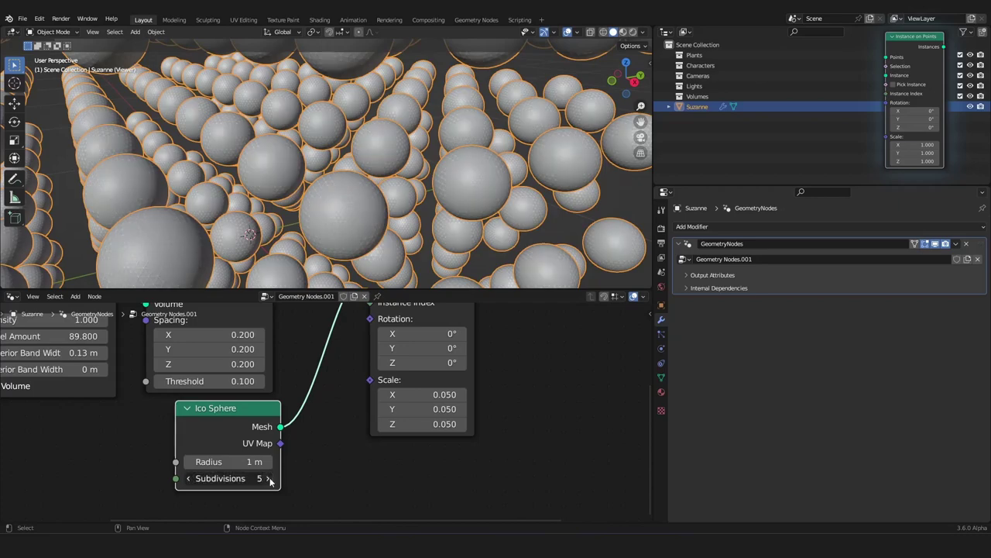
{"action": "left_click", "coordinate": [269, 477]}
{"action": "middle_click_drag", "start_coordinate": [344, 221], "coordinate": [400, 223]}
{"action": "scroll", "coordinate": [400, 220], "scroll_direction": "up", "scroll_amount": 2}
Step: Set the Distribute Points in Volume Spacing to 0.1 on X, Y and Z
{"action": "scroll", "coordinate": [399, 221], "scroll_direction": "down", "scroll_amount": 6}
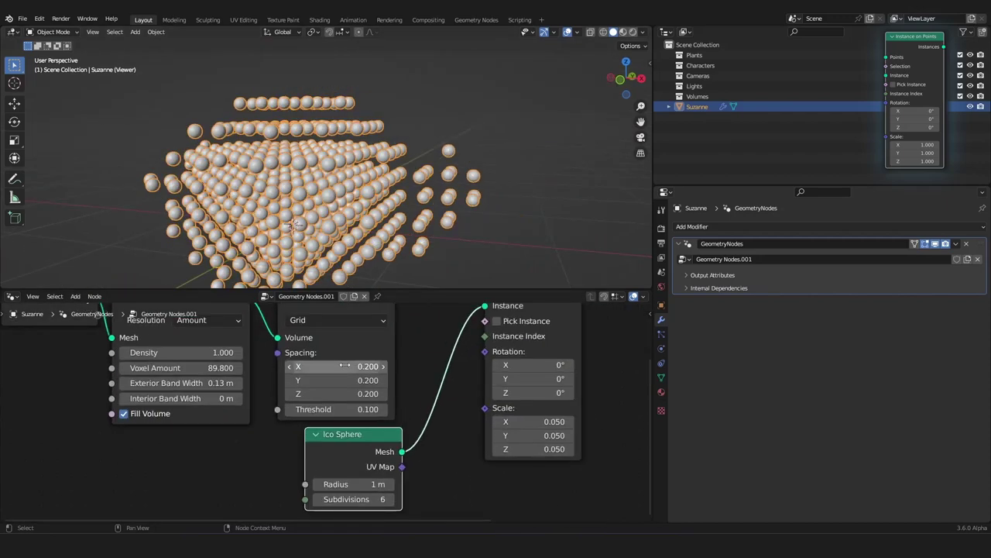
{"action": "mouse_move", "coordinate": [346, 365]}
{"action": "left_mouse_down"}
{"action": "mouse_move", "coordinate": [346, 393]}
{"action": "mouse_move", "coordinate": [345, 365]}
{"action": "left_mouse_up"}
{"action": "type", "text": "0.1"}
{"action": "key", "text": "Return"}
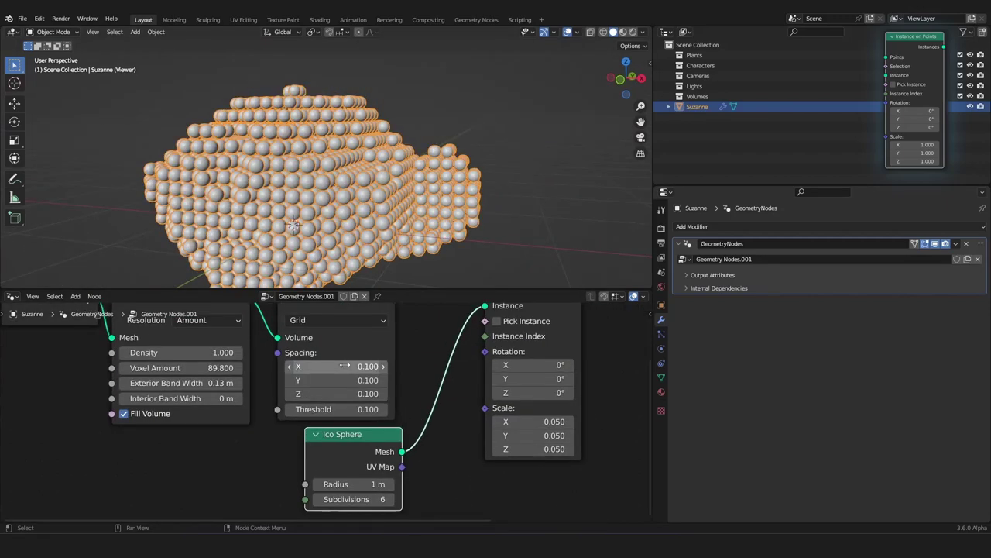
{"action": "middle_click_drag", "start_coordinate": [404, 268], "coordinate": [375, 260]}
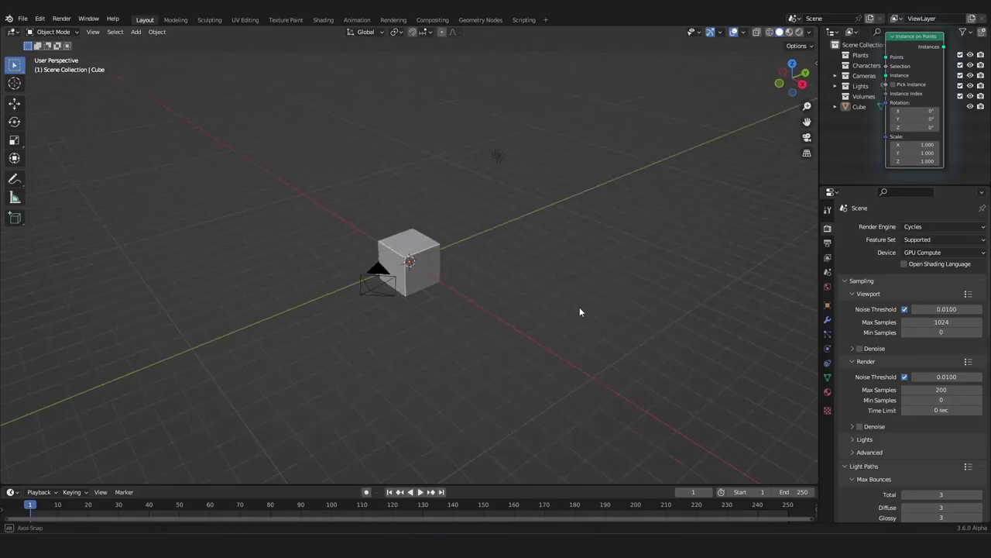
Step: Delete all objects from the default scene and add a Monkey mesh
{"action": "key", "text": "a"}
{"action": "key", "text": "Delete"}
{"action": "key", "text": "shift+a"}
{"action": "mouse_move", "coordinate": [559, 295]}
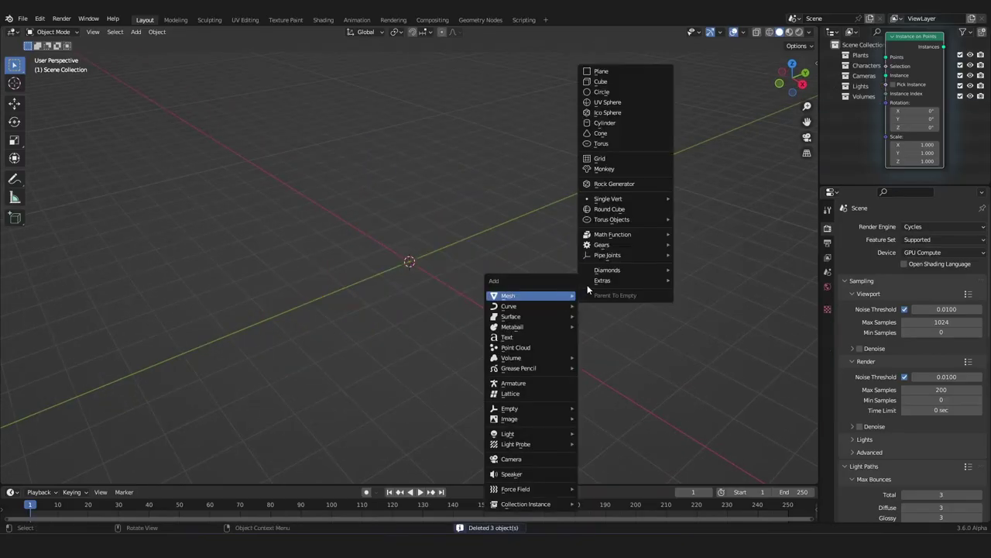
{"action": "left_click", "coordinate": [604, 167]}
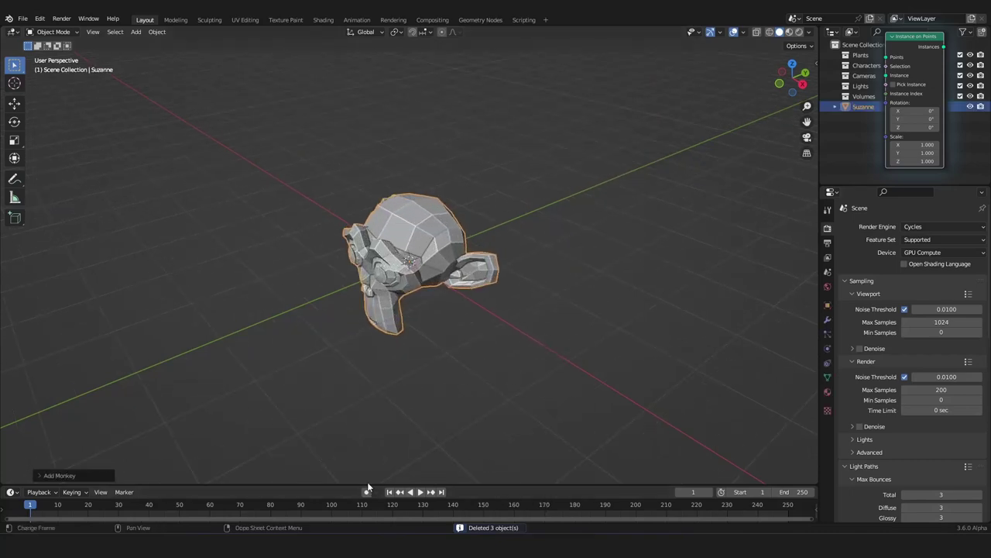
Step: Enlarge the timeline area, turn it into a Geometry Node Editor and create a new node tree for Suzanne
{"action": "key", "text": "alt+a"}
{"action": "left_click_drag", "start_coordinate": [366, 486], "coordinate": [165, 302]}
{"action": "left_click", "coordinate": [396, 180]}
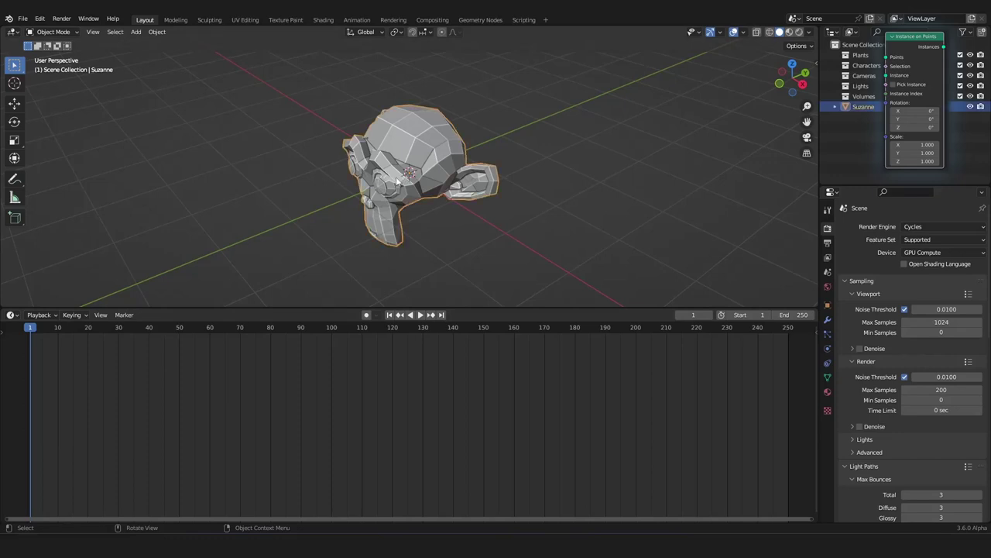
{"action": "left_click", "coordinate": [11, 316]}
{"action": "left_click", "coordinate": [59, 404]}
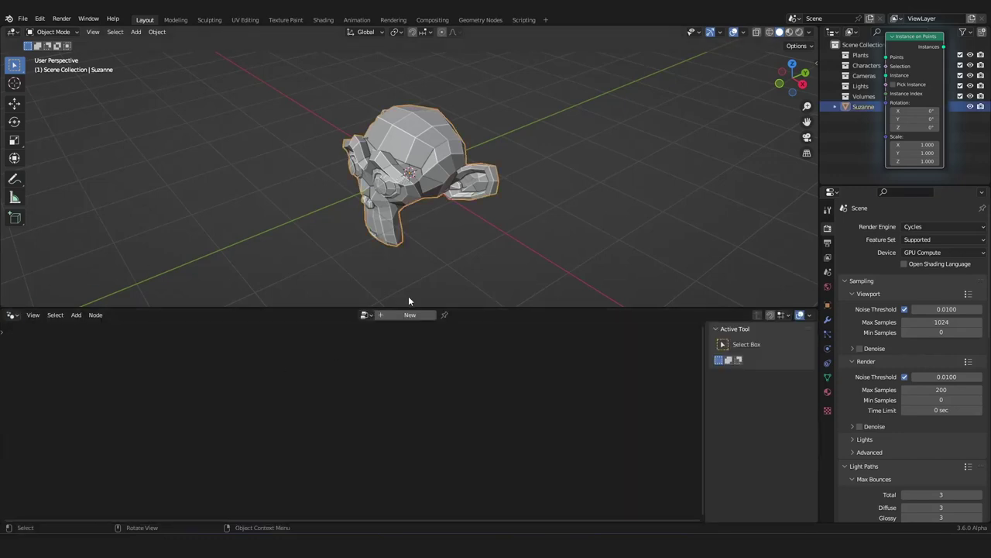
{"action": "left_click", "coordinate": [410, 317]}
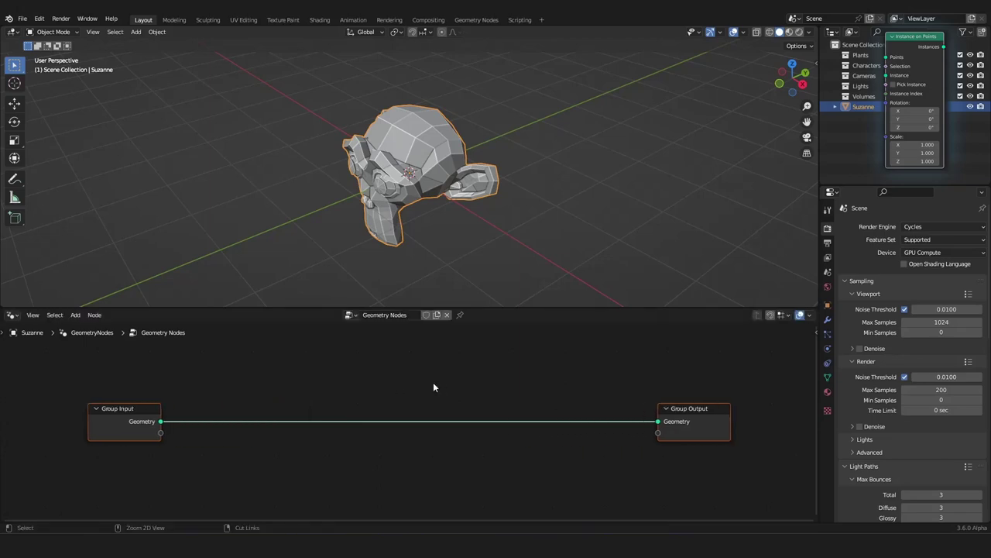
Step: Add an Instance on Points node onto the link between Group Input and Group Output
{"action": "key", "text": "shift+a"}
{"action": "mouse_move", "coordinate": [372, 375]}
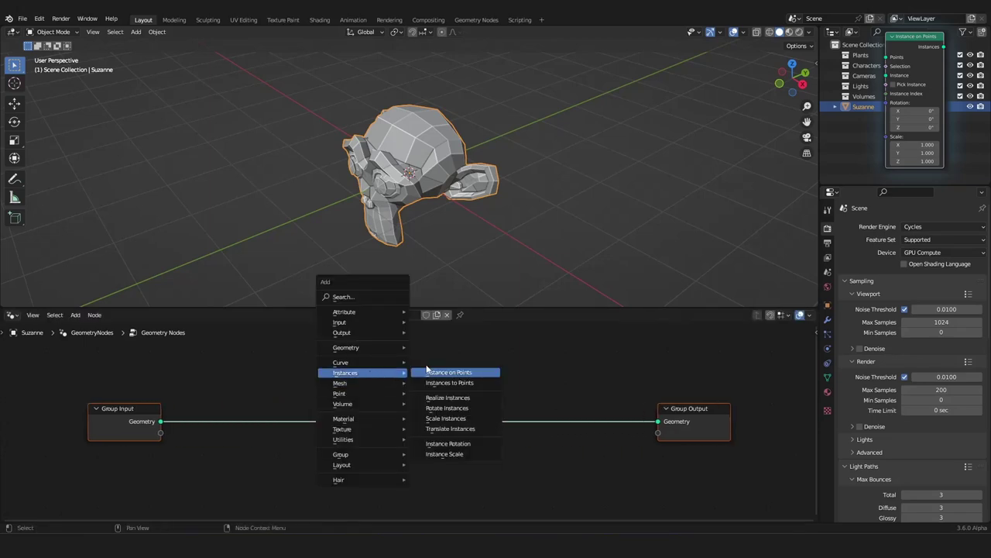
{"action": "left_click", "coordinate": [475, 373]}
{"action": "left_click", "coordinate": [448, 400]}
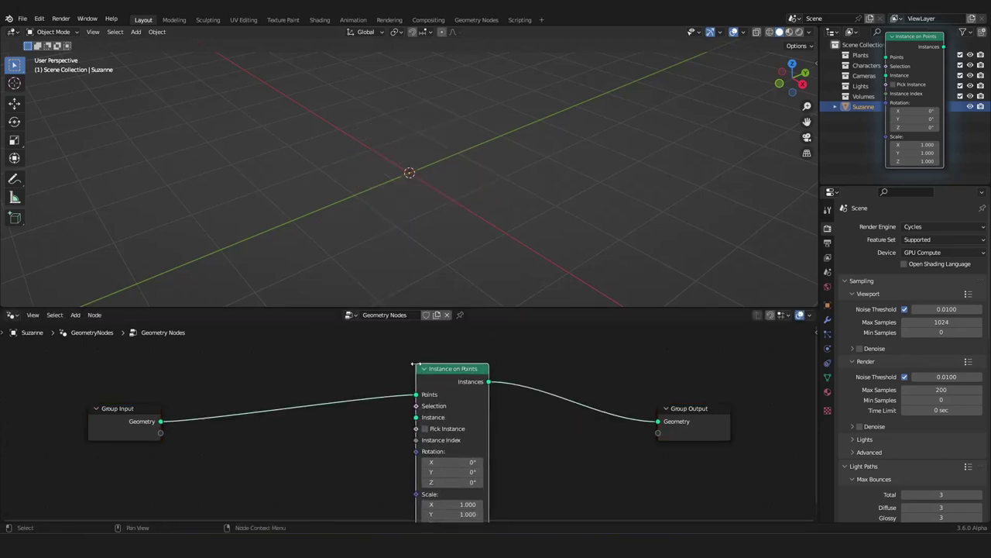
Step: Insert a Distribute Points on Faces node between Group Input and Instance on Points
{"action": "key", "text": "Home"}
{"action": "key", "text": "shift+a"}
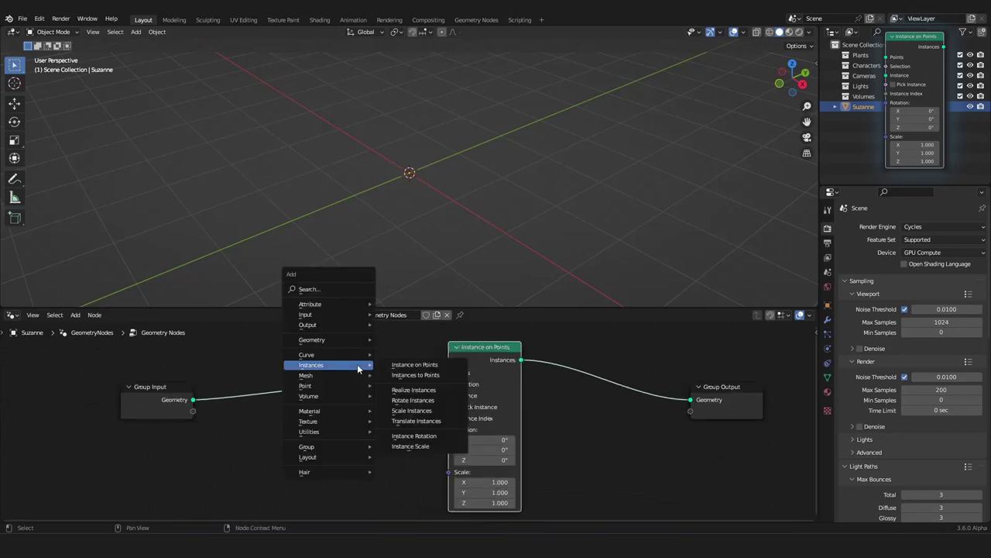
{"action": "mouse_move", "coordinate": [347, 387]}
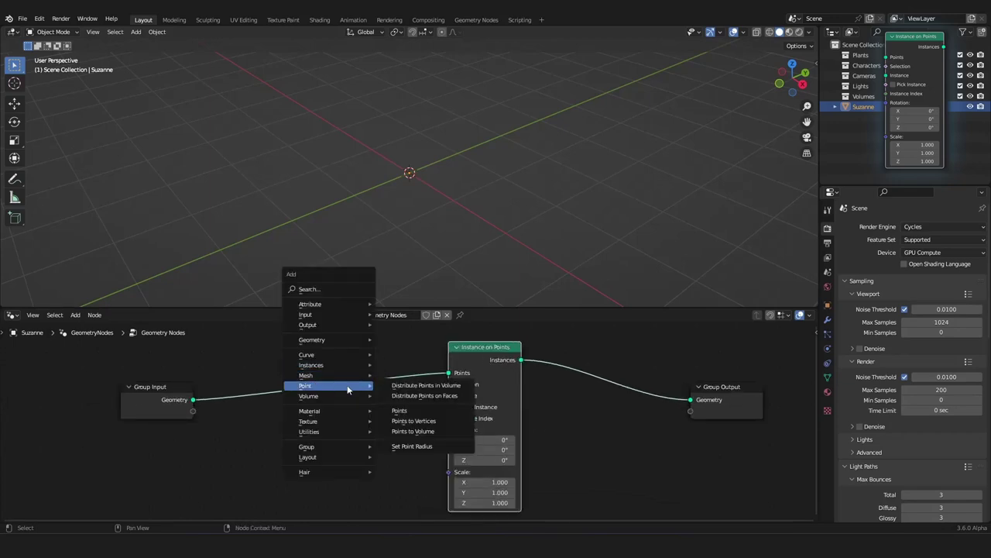
{"action": "left_click", "coordinate": [424, 395]}
{"action": "left_click", "coordinate": [265, 362]}
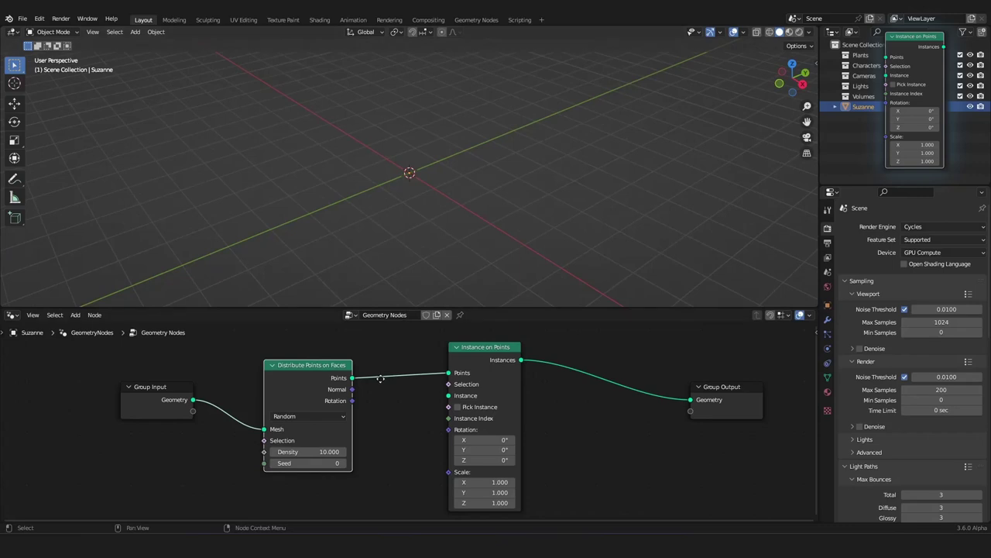
Step: Connect the Group Input's Geometry to the Instance input of Instance on Points
{"action": "scroll", "coordinate": [384, 412], "scroll_direction": "down", "scroll_amount": 2}
{"action": "key", "text": "Home"}
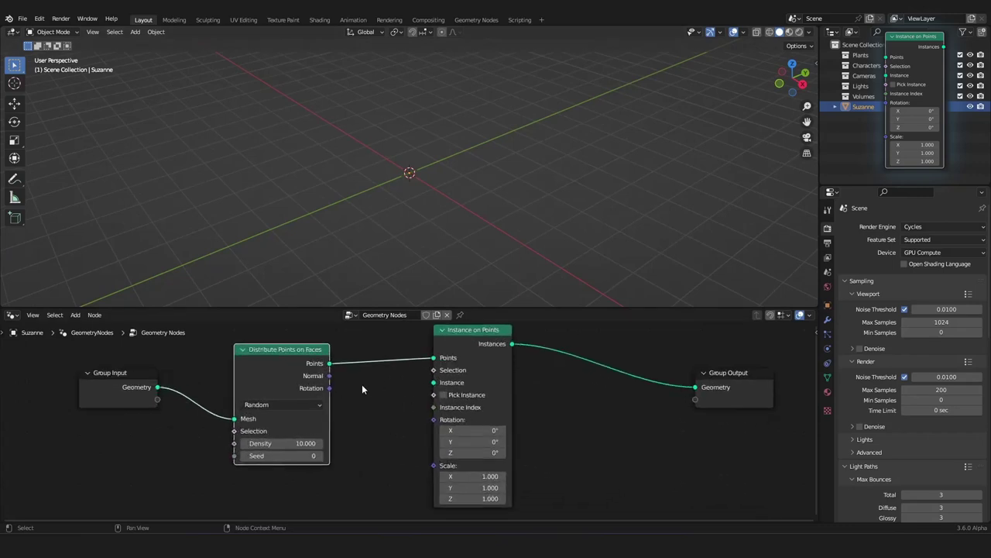
{"action": "left_click_drag", "start_coordinate": [156, 387], "coordinate": [438, 385]}
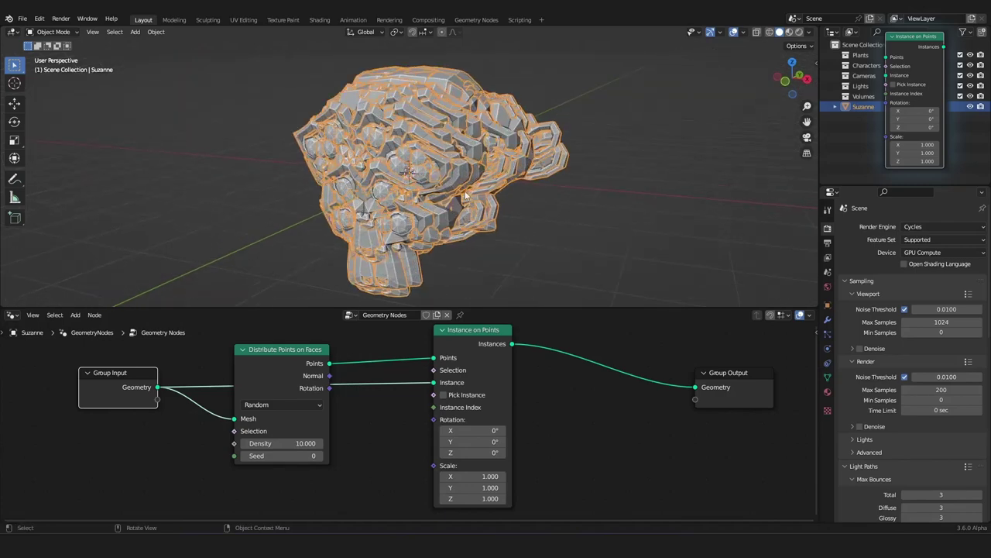
Step: Preview the Distribute Points on Faces output with a Viewer node and move that Viewer above the other nodes
{"action": "left_click", "coordinate": [314, 388], "text": "ctrl+shift"}
{"action": "scroll", "coordinate": [397, 394], "scroll_direction": "down", "scroll_amount": 1}
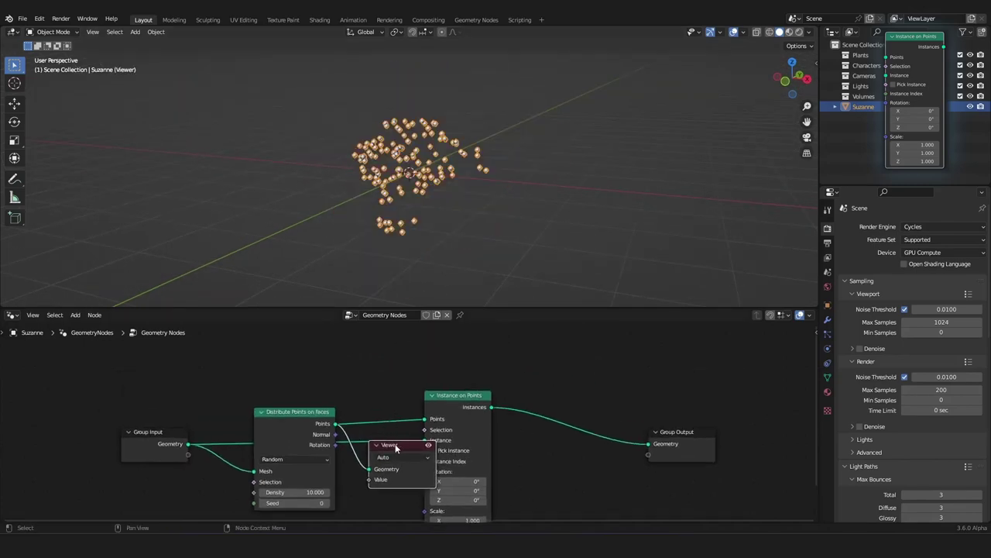
{"action": "left_click_drag", "start_coordinate": [396, 448], "coordinate": [431, 331]}
{"action": "scroll", "coordinate": [480, 157], "scroll_direction": "up", "scroll_amount": 5}
{"action": "middle_click_drag", "start_coordinate": [492, 159], "coordinate": [436, 145]}
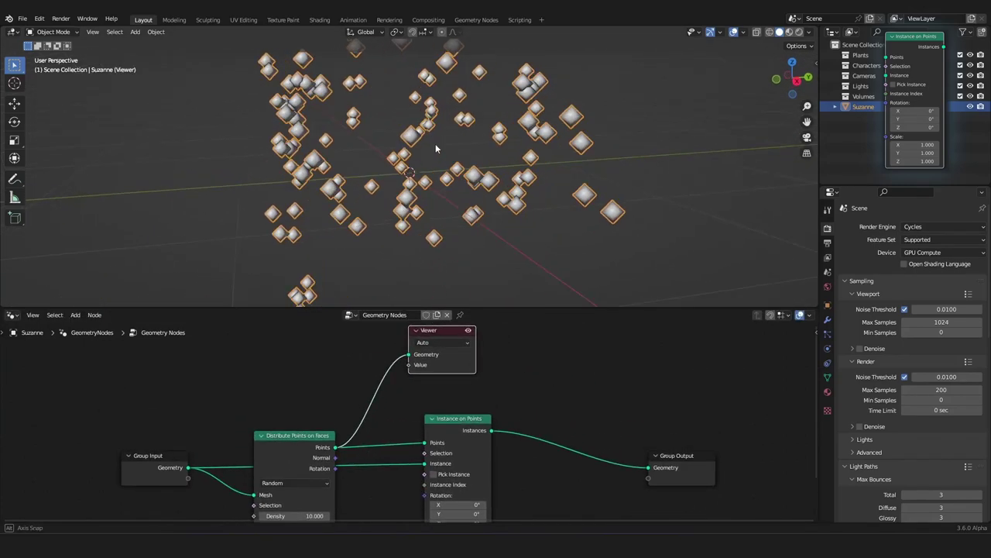
Step: Preview the Instance on Points output in the Viewer
{"action": "scroll", "coordinate": [459, 435], "scroll_direction": "down", "scroll_amount": 2}
{"action": "middle_click_drag", "start_coordinate": [460, 435], "coordinate": [430, 411]}
{"action": "left_click", "coordinate": [415, 424], "text": "ctrl+shift"}
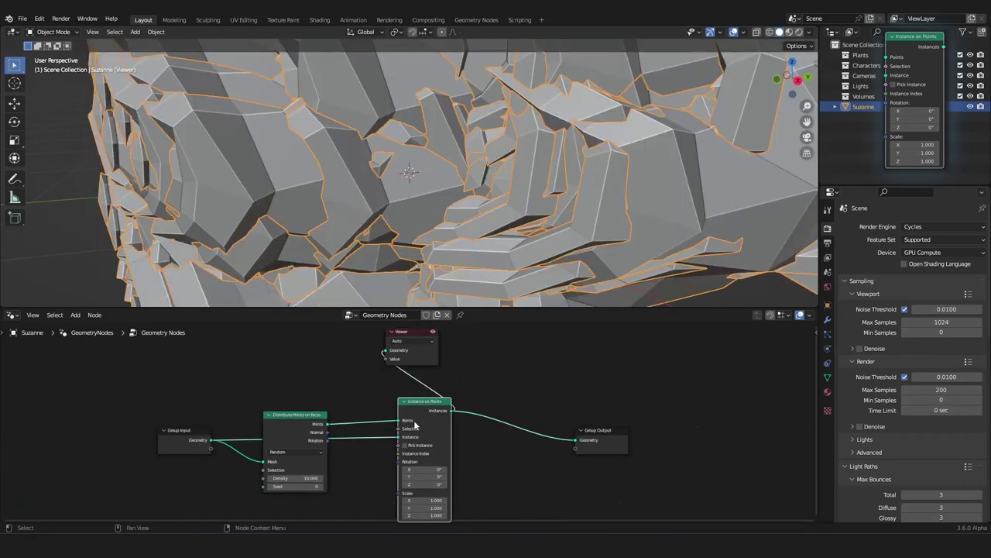
Step: Add two reroutes to the link from Group Input to Instance and align them above the Distribute Points on Faces node
{"action": "right_click_drag", "start_coordinate": [356, 436], "coordinate": [354, 473], "text": "shift"}
{"action": "key", "text": "g"}
{"action": "left_click", "coordinate": [340, 427]}
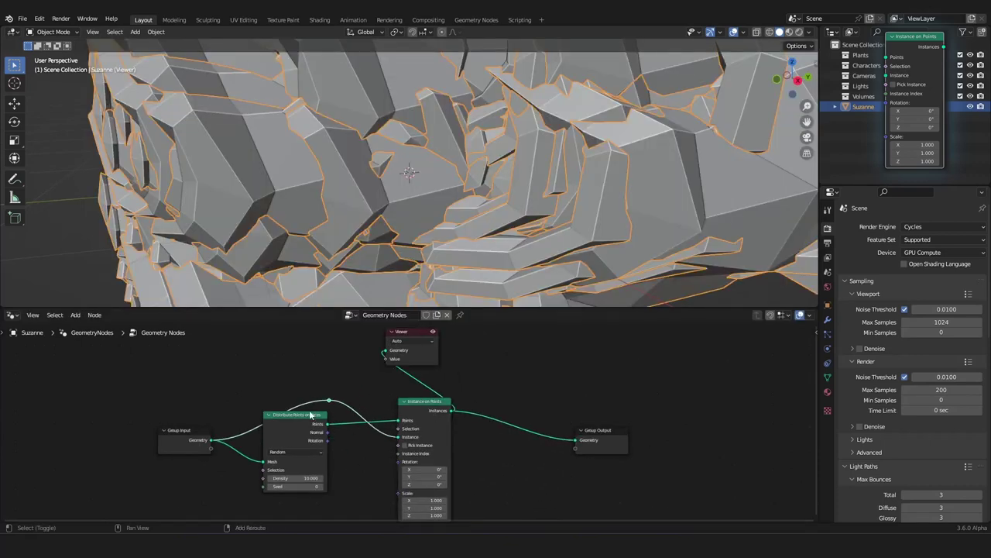
{"action": "right_click_drag", "start_coordinate": [299, 400], "coordinate": [316, 428], "text": "shift"}
{"action": "key", "text": "g"}
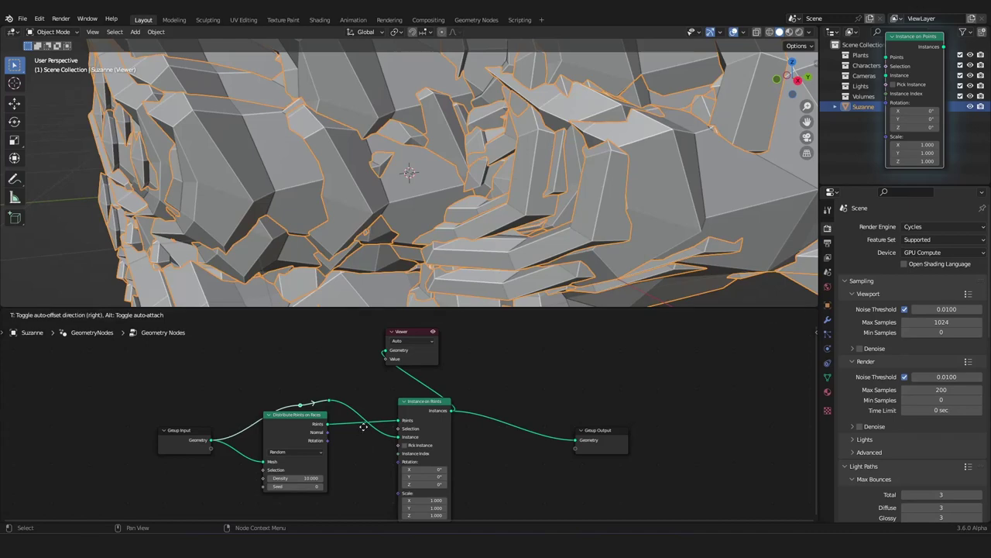
{"action": "left_click", "coordinate": [331, 425]}
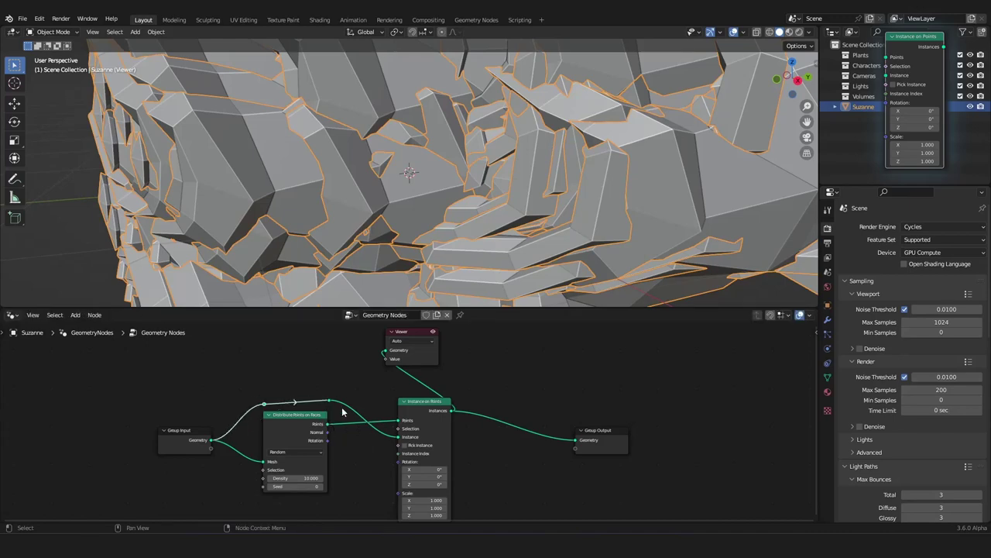
{"action": "left_click", "coordinate": [327, 406]}
{"action": "key", "text": "g"}
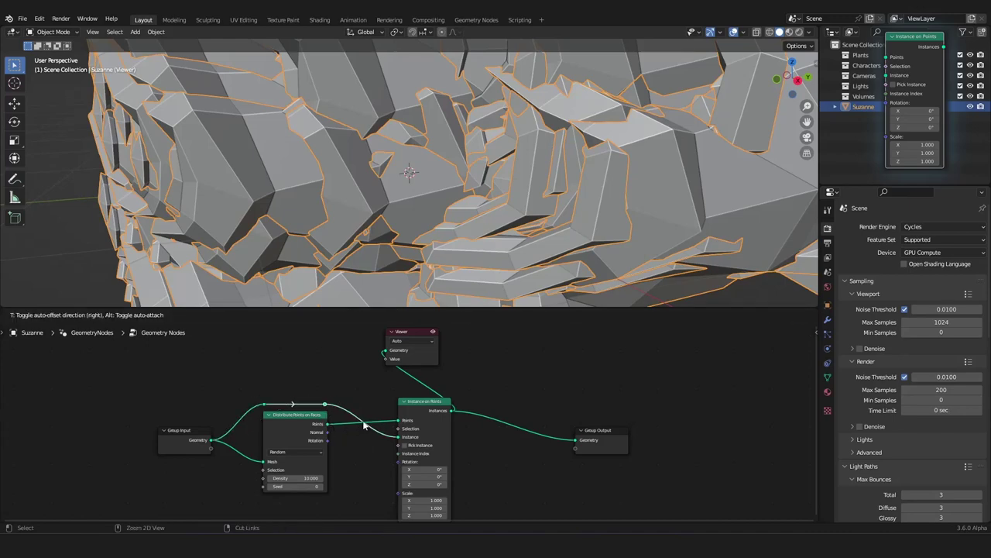
{"action": "left_click", "coordinate": [360, 425]}
Step: Set the Instance on Points Scale to 0.130 on X, Y and Z for the monkey instances
{"action": "scroll", "coordinate": [442, 209], "scroll_direction": "down", "scroll_amount": 5}
{"action": "scroll", "coordinate": [469, 376], "scroll_direction": "up", "scroll_amount": 3}
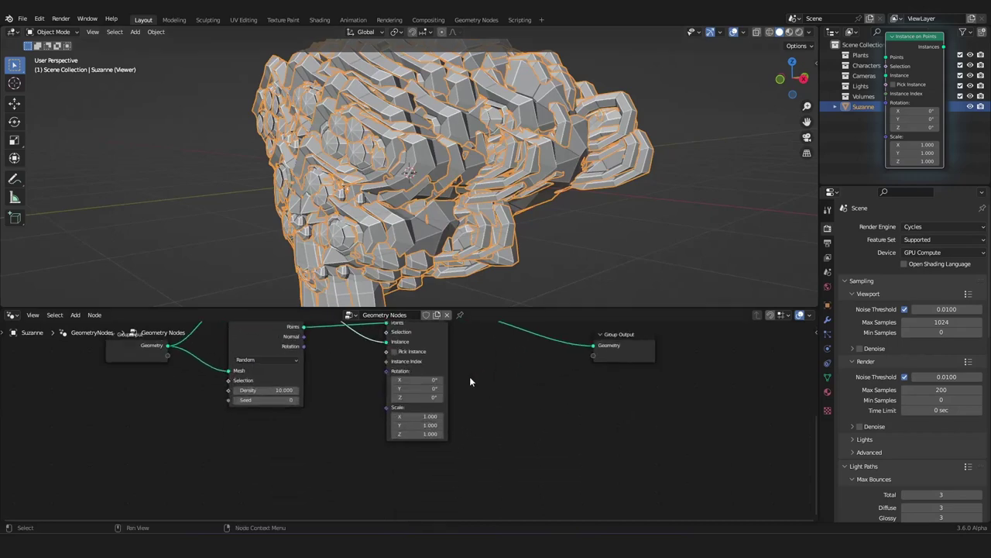
{"action": "mouse_move", "coordinate": [433, 415]}
{"action": "left_mouse_down"}
{"action": "mouse_move", "coordinate": [422, 438]}
{"action": "mouse_move", "coordinate": [387, 438]}
{"action": "mouse_move", "coordinate": [436, 416]}
{"action": "left_mouse_up"}
{"action": "middle_click_drag", "start_coordinate": [480, 250], "coordinate": [674, 256]}
{"action": "scroll", "coordinate": [523, 212], "scroll_direction": "up", "scroll_amount": 3}
{"action": "scroll", "coordinate": [674, 256], "scroll_direction": "down", "scroll_amount": 3}
{"action": "scroll", "coordinate": [478, 411], "scroll_direction": "down", "scroll_amount": 4}
{"action": "middle_click_drag", "start_coordinate": [479, 411], "coordinate": [489, 455]}
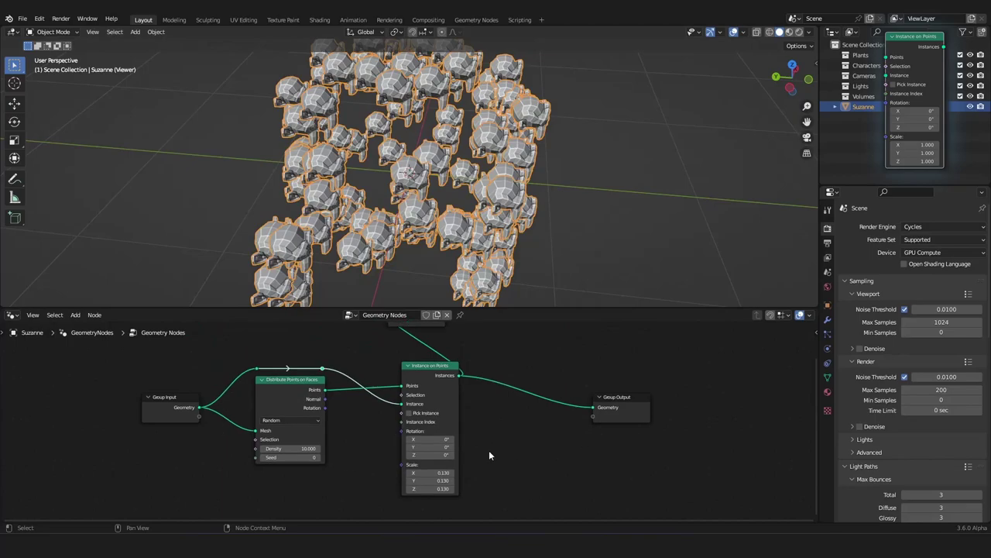
Step: Connect the Rotation output of Distribute Points on Faces to the Rotation input of Instance on Points
{"action": "middle_click_drag", "start_coordinate": [514, 387], "coordinate": [487, 411]}
{"action": "middle_click_drag", "start_coordinate": [434, 209], "coordinate": [473, 159]}
{"action": "scroll", "coordinate": [445, 185], "scroll_direction": "up", "scroll_amount": 3}
{"action": "scroll", "coordinate": [376, 428], "scroll_direction": "down", "scroll_amount": 3}
{"action": "middle_click_drag", "start_coordinate": [376, 430], "coordinate": [384, 385]}
{"action": "scroll", "coordinate": [384, 385], "scroll_direction": "up", "scroll_amount": 7}
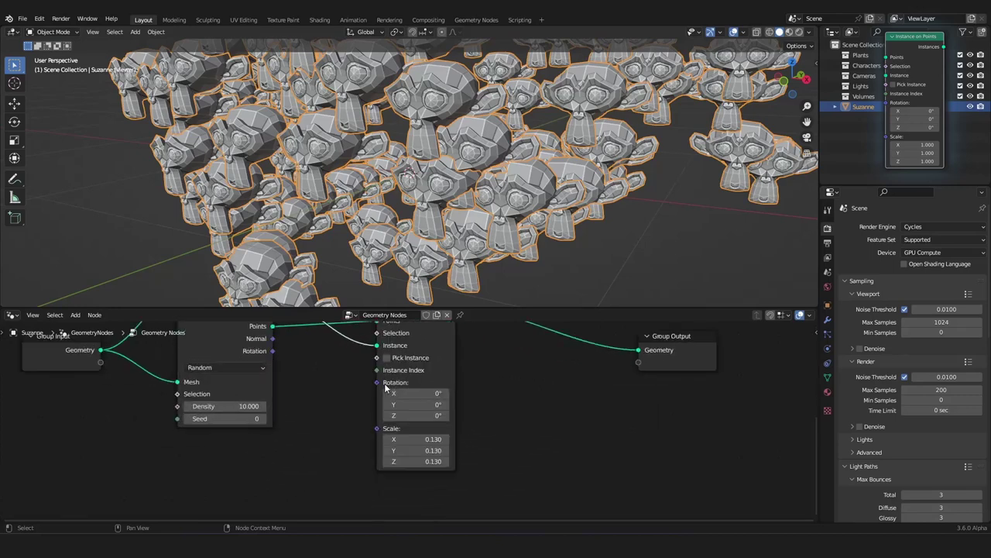
{"action": "middle_click_drag", "start_coordinate": [346, 347], "coordinate": [399, 426]}
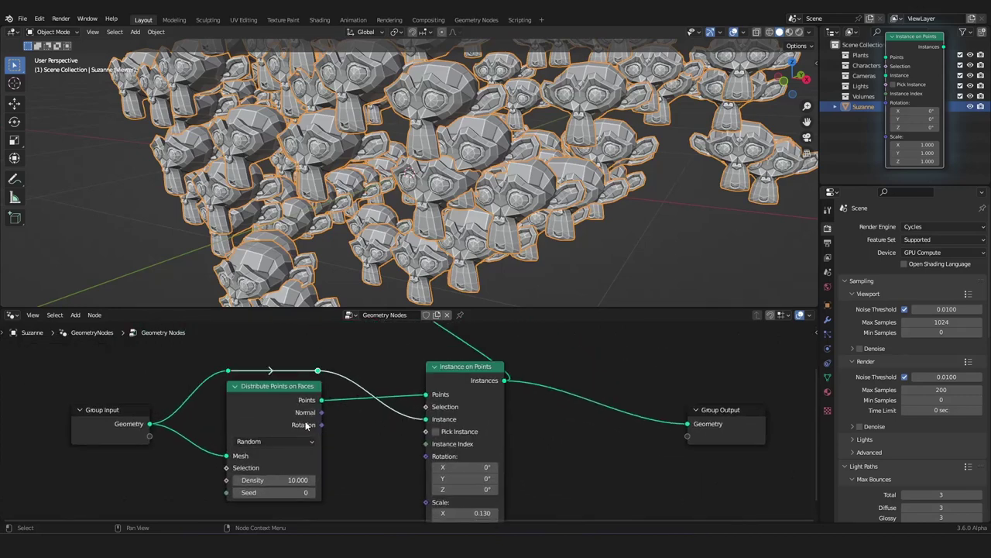
{"action": "middle_click_drag", "start_coordinate": [306, 426], "coordinate": [341, 399]}
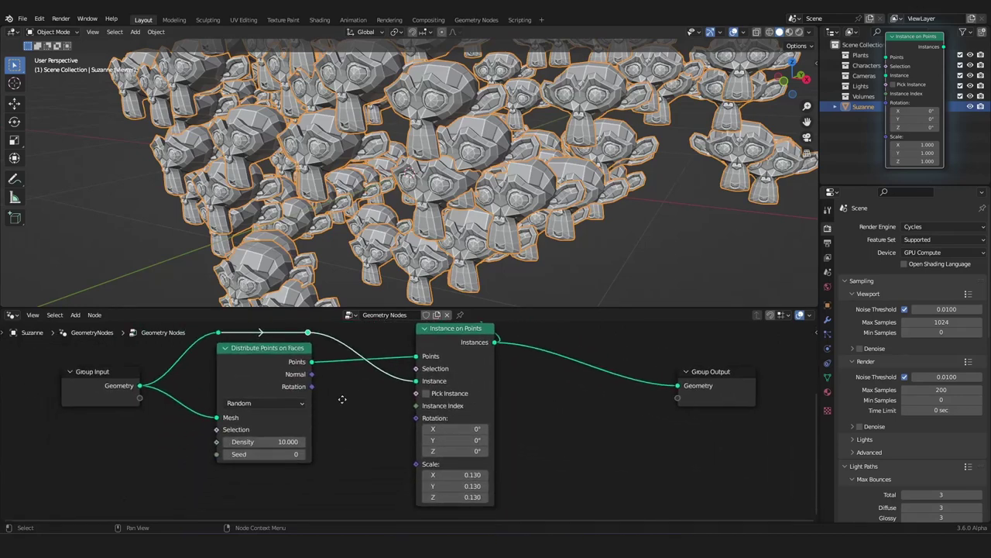
{"action": "left_click_drag", "start_coordinate": [312, 387], "coordinate": [356, 385]}
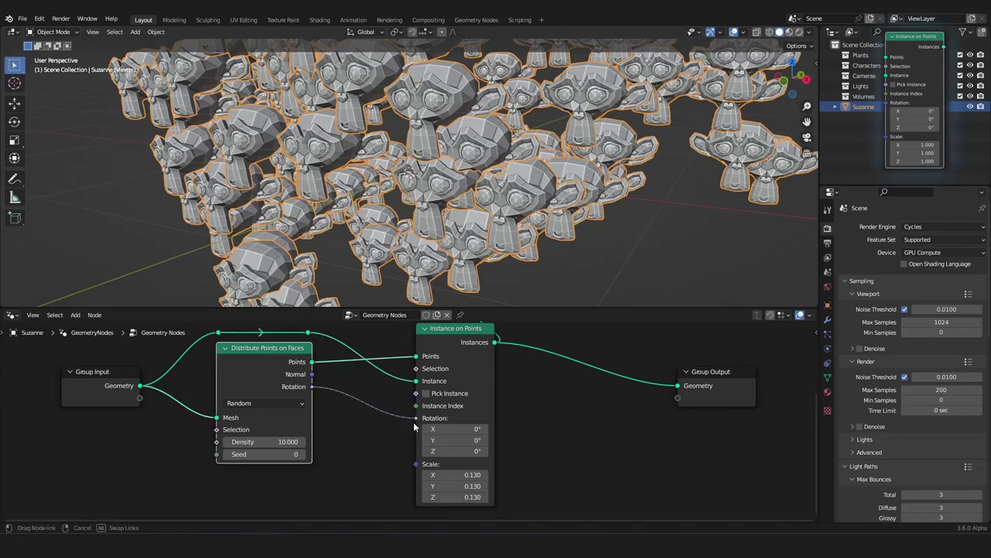
{"action": "left_click_drag", "start_coordinate": [414, 426], "coordinate": [416, 417]}
Step: Inspect how the monkey instances are oriented and cut the link feeding the Instance on Points Rotation
{"action": "scroll", "coordinate": [461, 234], "scroll_direction": "down", "scroll_amount": 5}
{"action": "middle_click_drag", "start_coordinate": [462, 235], "coordinate": [497, 177]}
{"action": "scroll", "coordinate": [554, 262], "scroll_direction": "up", "scroll_amount": 5}
{"action": "scroll", "coordinate": [481, 189], "scroll_direction": "down", "scroll_amount": 5}
{"action": "right_click_drag", "start_coordinate": [359, 397], "coordinate": [354, 451], "text": "ctrl"}
{"action": "scroll", "coordinate": [420, 432], "scroll_direction": "down", "scroll_amount": 4}
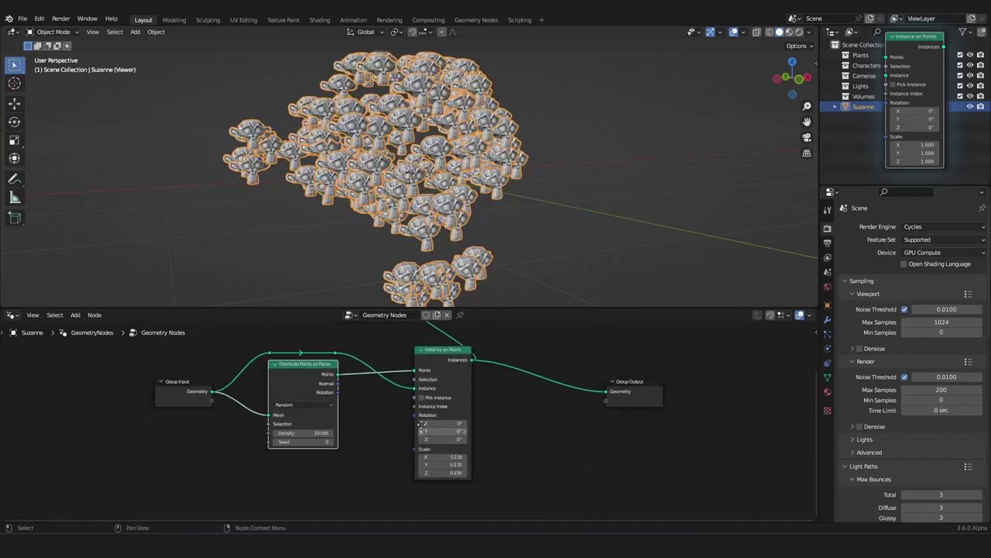
Step: Add a Random Value node of type Float and connect its Value output to the Instance on Points Scale
{"action": "middle_click_drag", "start_coordinate": [421, 432], "coordinate": [436, 366]}
{"action": "scroll", "coordinate": [437, 369], "scroll_direction": "up", "scroll_amount": 5}
{"action": "key", "text": "shift+a"}
{"action": "mouse_move", "coordinate": [411, 355]}
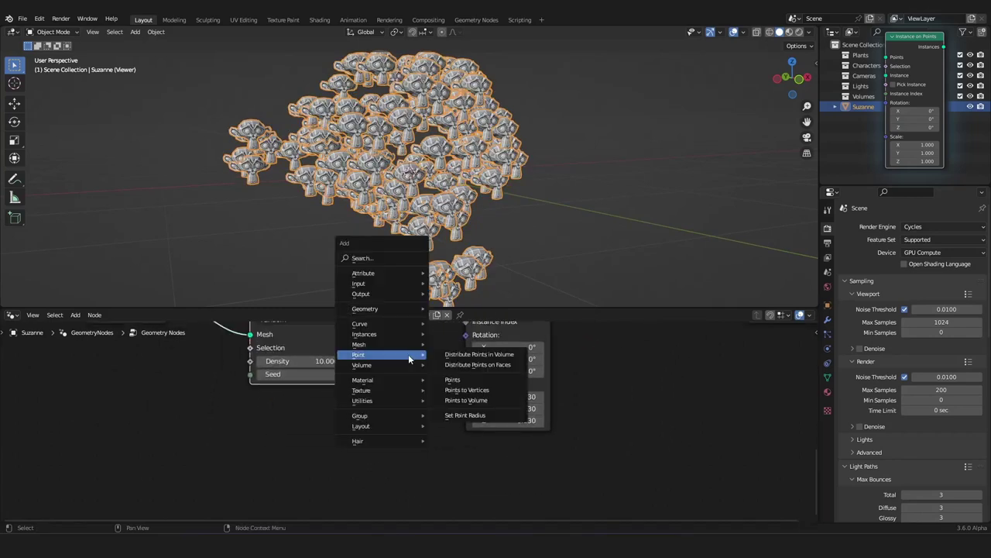
{"action": "left_click", "coordinate": [398, 257]}
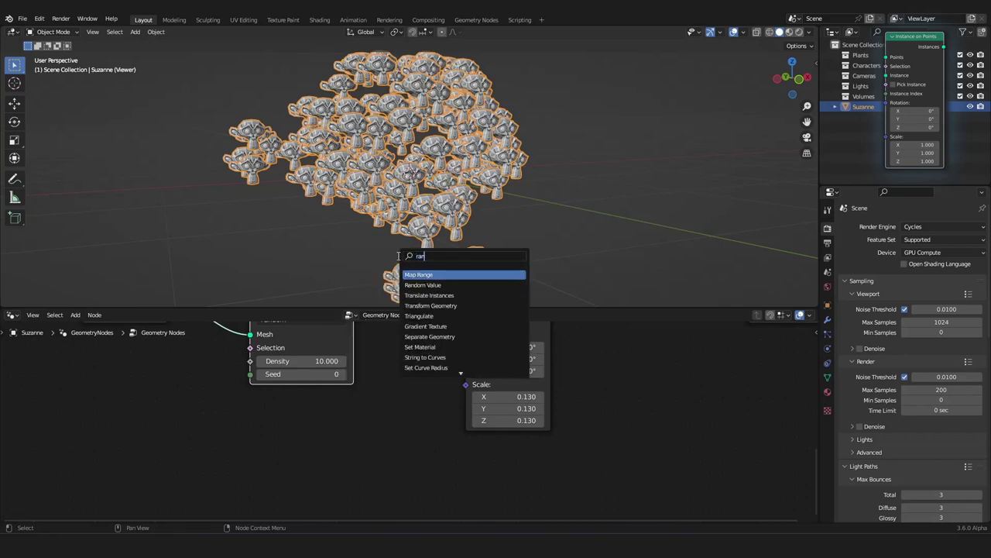
{"action": "type", "text": "rando"}
{"action": "left_click", "coordinate": [421, 276]}
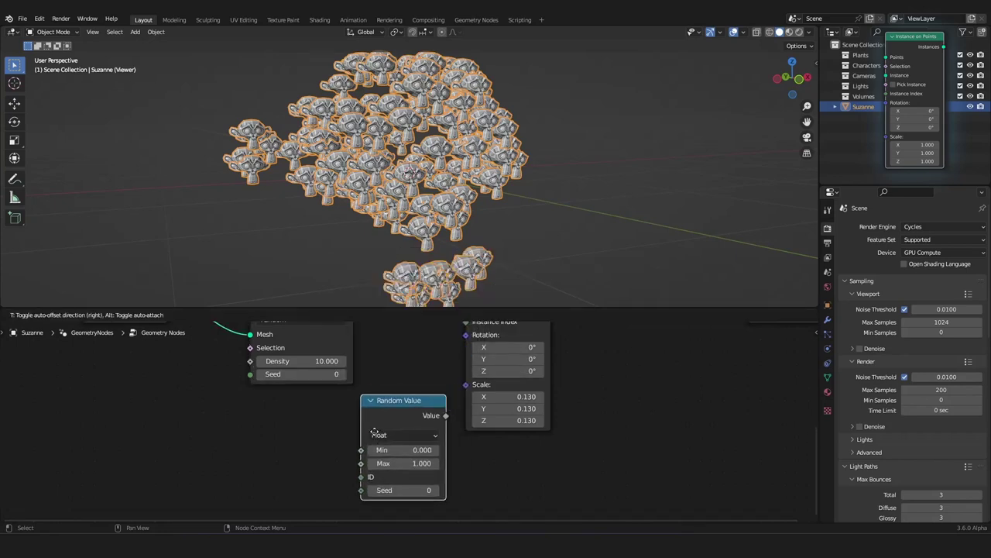
{"action": "left_click_drag", "start_coordinate": [478, 395], "coordinate": [474, 390]}
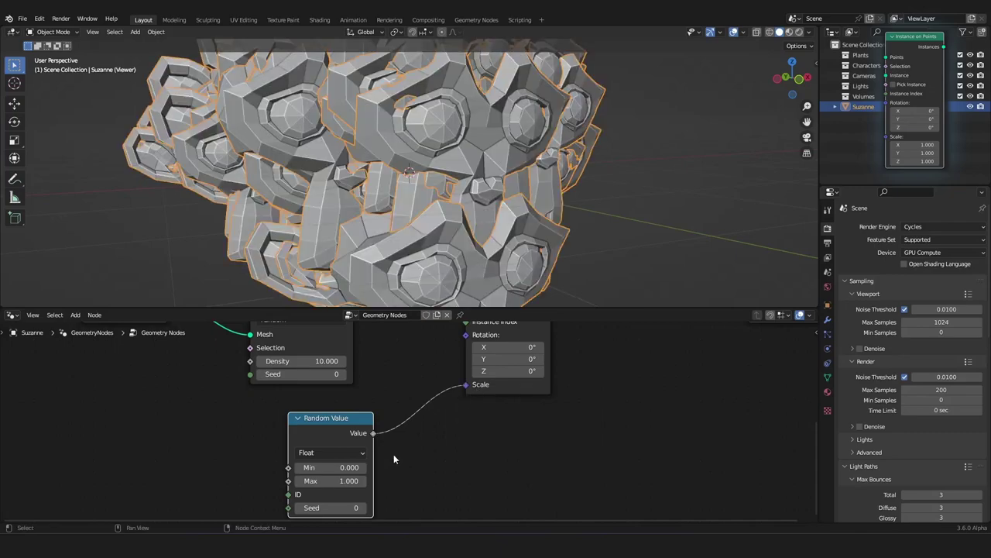
Step: Try a Max of 0.100 on the Random Value node, inspect the monkeys, and set Max to 0.200
{"action": "key", "text": "Return"}
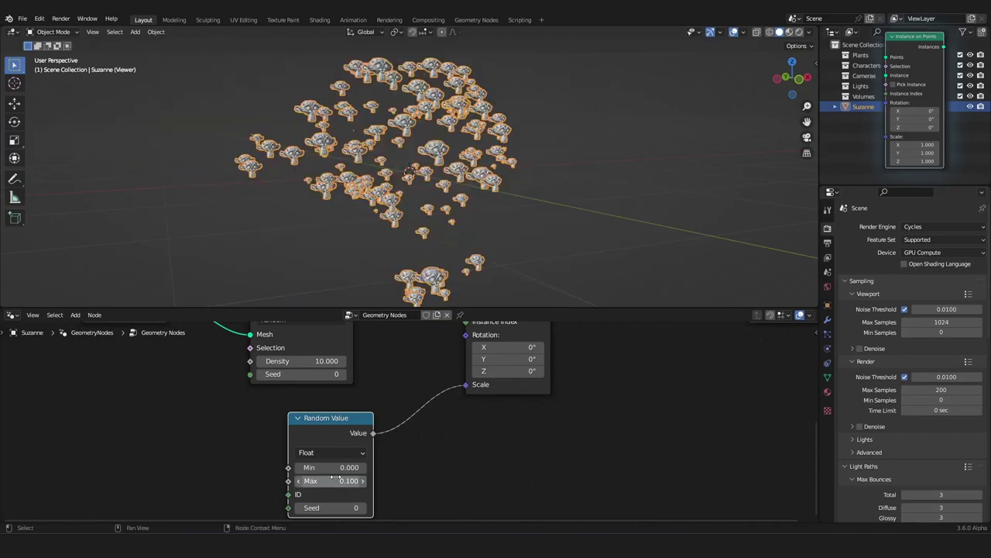
{"action": "middle_click_drag", "start_coordinate": [501, 213], "coordinate": [438, 232]}
{"action": "scroll", "coordinate": [394, 228], "scroll_direction": "up", "scroll_amount": 4}
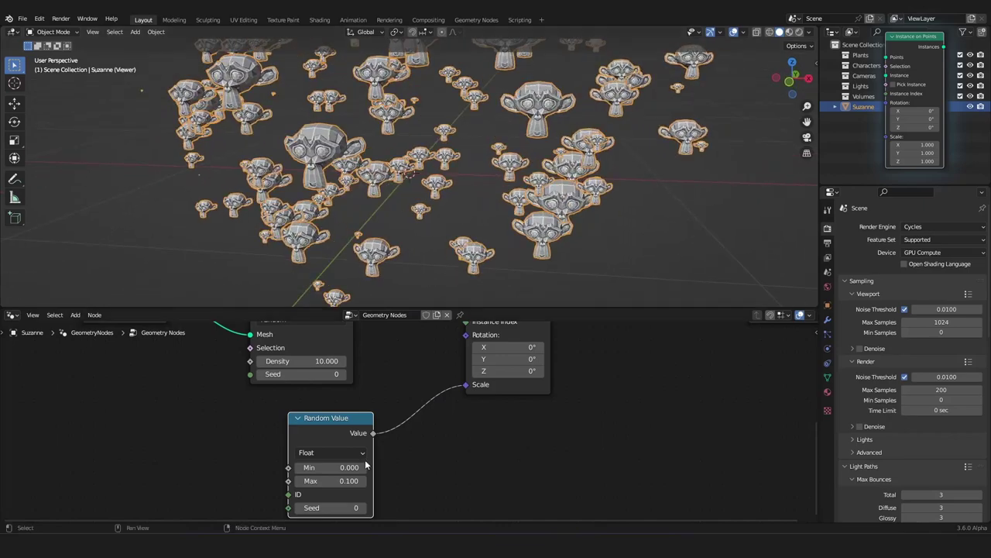
{"action": "key", "text": "Return"}
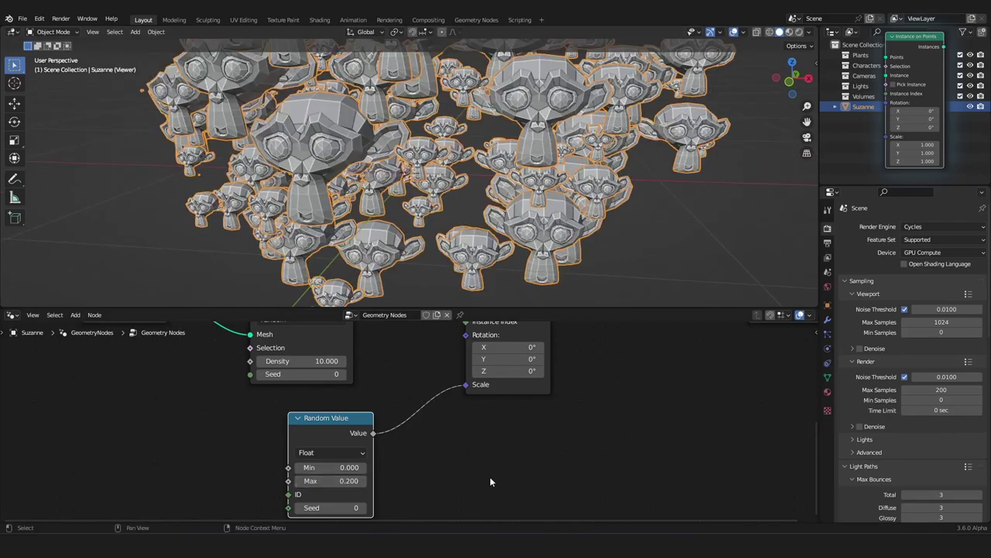
{"action": "scroll", "coordinate": [586, 222], "scroll_direction": "down", "scroll_amount": 5}
{"action": "middle_click_drag", "start_coordinate": [586, 222], "coordinate": [563, 231]}
{"action": "scroll", "coordinate": [545, 422], "scroll_direction": "down", "scroll_amount": 6}
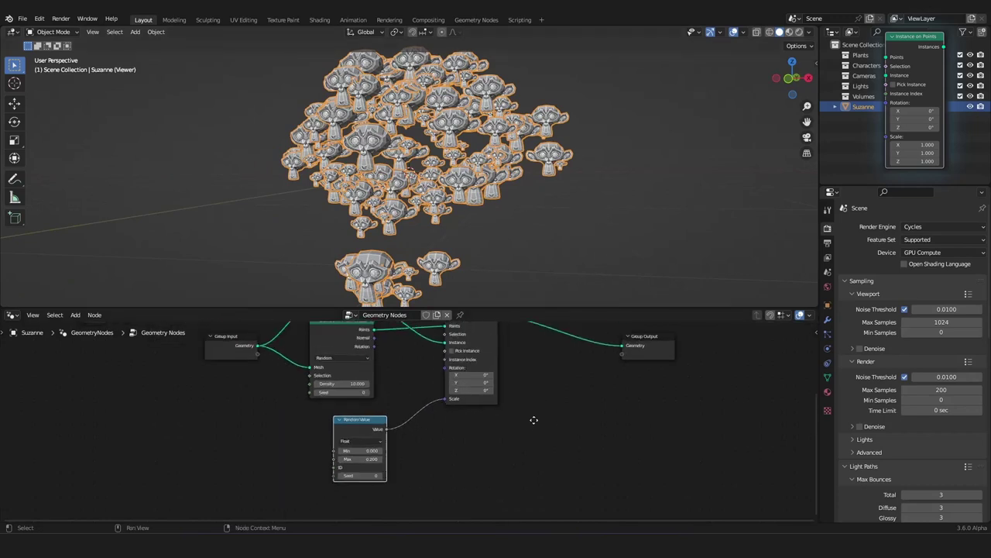
Step: Move the Viewer node so that it sits above the Group Output node
{"action": "mouse_move", "coordinate": [461, 333]}
{"action": "left_mouse_down"}
{"action": "mouse_move", "coordinate": [351, 483]}
{"action": "mouse_move", "coordinate": [461, 338]}
{"action": "left_mouse_up"}
{"action": "scroll", "coordinate": [488, 394], "scroll_direction": "up", "scroll_amount": 5}
{"action": "scroll", "coordinate": [488, 398], "scroll_direction": "up", "scroll_amount": 3}
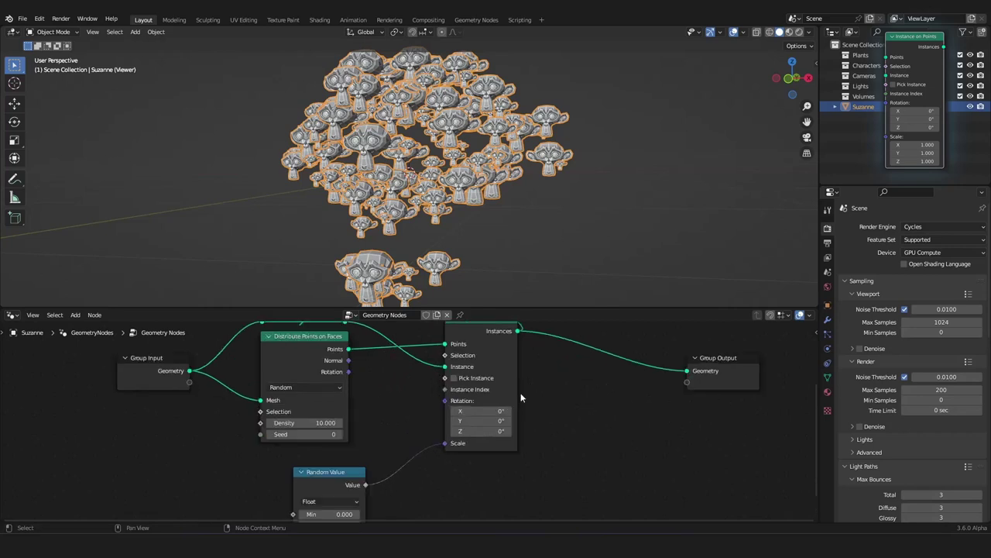
{"action": "scroll", "coordinate": [476, 422], "scroll_direction": "down", "scroll_amount": 4}
{"action": "scroll", "coordinate": [463, 418], "scroll_direction": "up", "scroll_amount": 2}
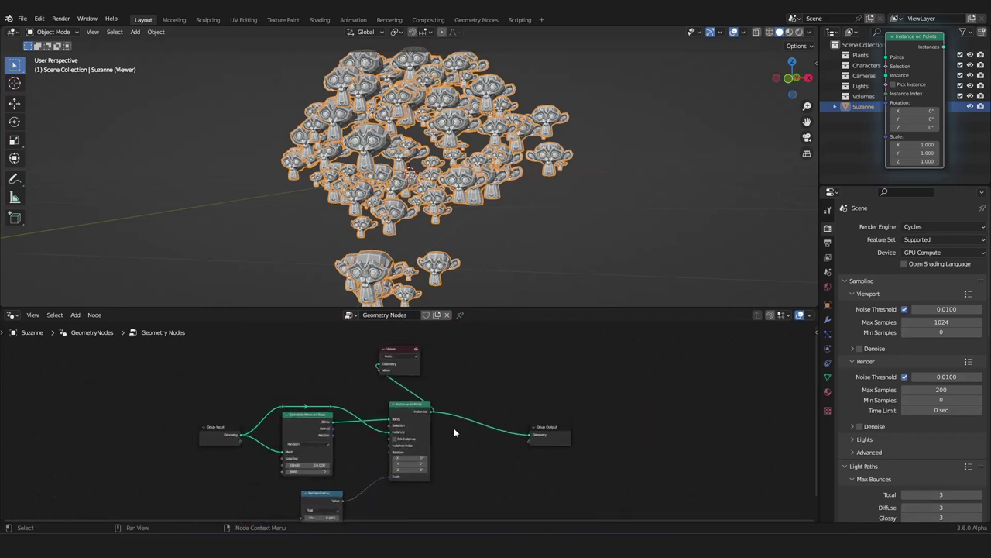
{"action": "left_click_drag", "start_coordinate": [419, 339], "coordinate": [589, 379]}
{"action": "scroll", "coordinate": [489, 413], "scroll_direction": "up", "scroll_amount": 4}
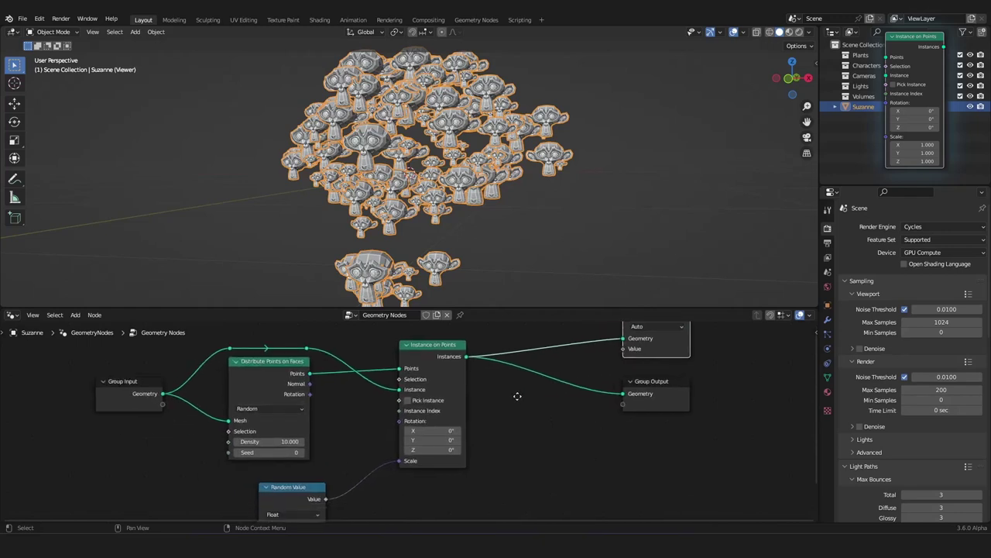
Step: Add an Instances to Points node and cut the Instance on Points links to the Viewer and Group Output
{"action": "key", "text": "shift+a"}
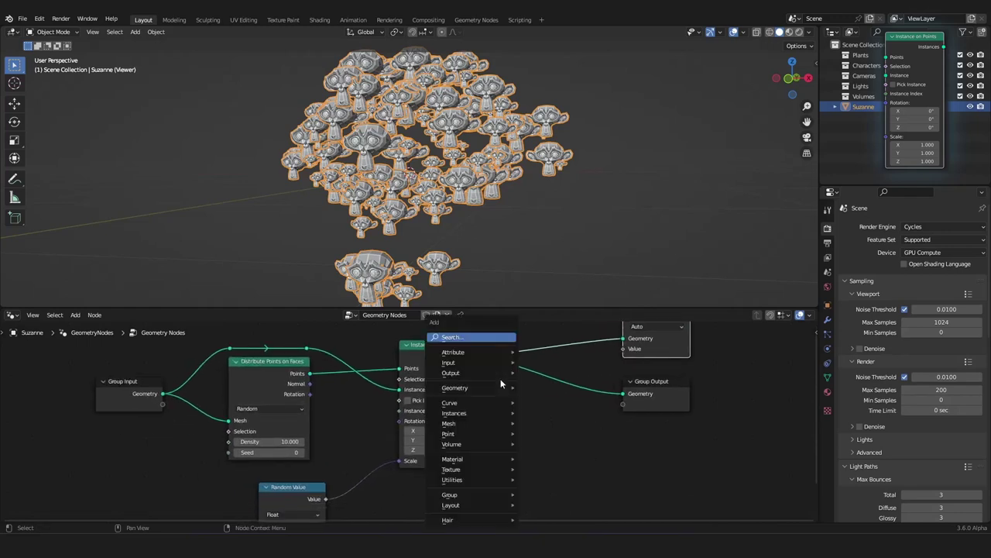
{"action": "mouse_move", "coordinate": [459, 413]}
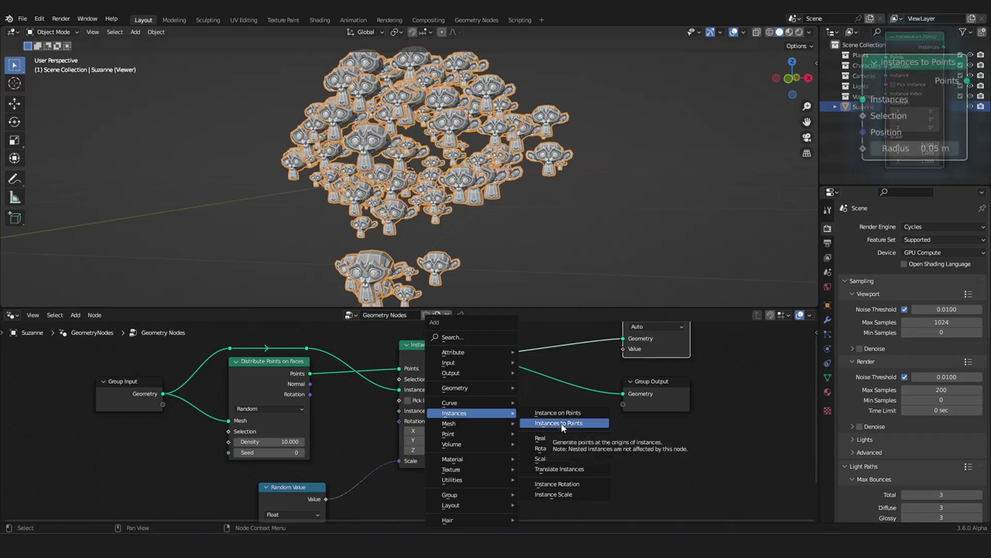
{"action": "left_click", "coordinate": [562, 424]}
{"action": "left_click", "coordinate": [488, 406]}
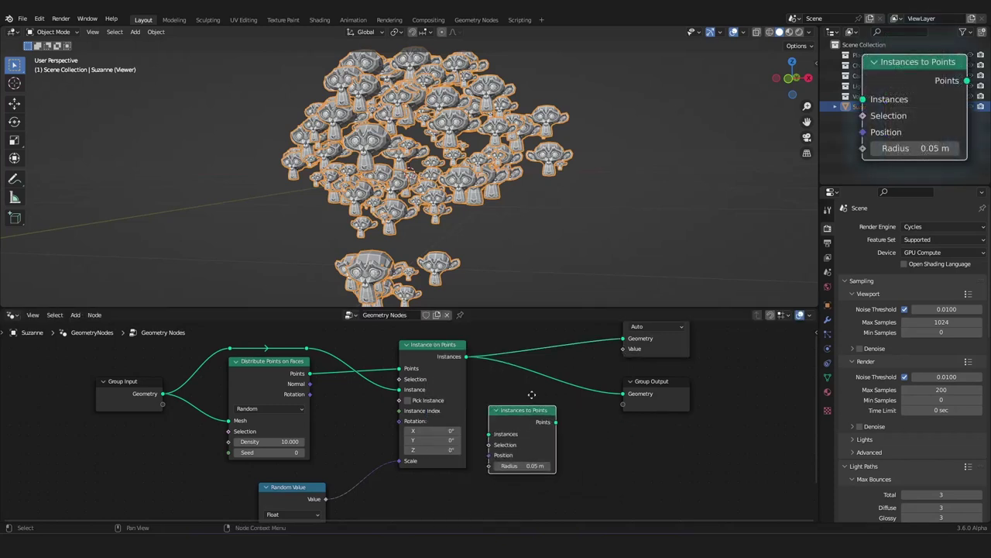
{"action": "middle_click_drag", "start_coordinate": [531, 394], "coordinate": [458, 420]}
{"action": "right_click_drag", "start_coordinate": [525, 338], "coordinate": [534, 472], "text": "ctrl"}
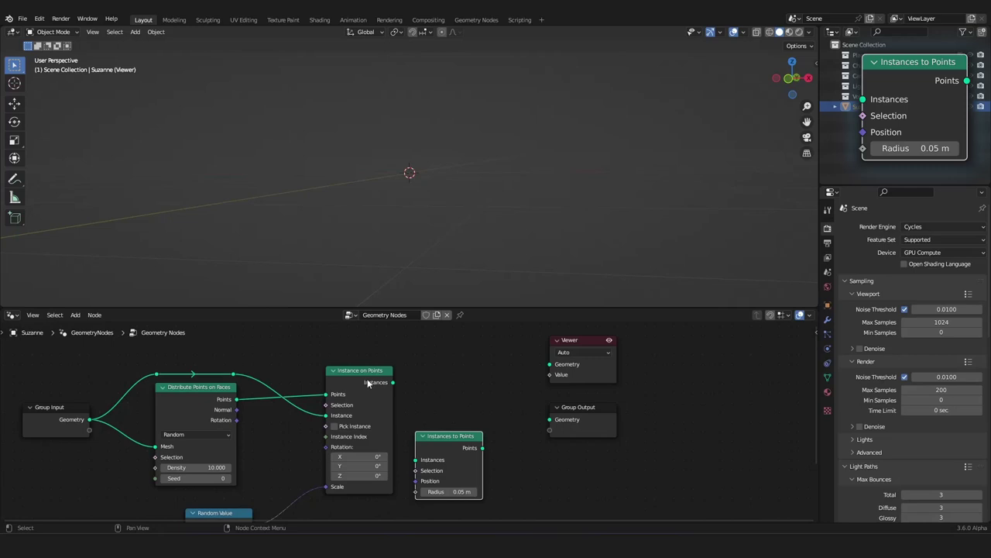
Step: Move the Viewer and Group Output farther from Instance on Points and place Instances to Points in the gap
{"action": "scroll", "coordinate": [608, 371], "scroll_direction": "down", "scroll_amount": 2}
{"action": "key", "text": "b"}
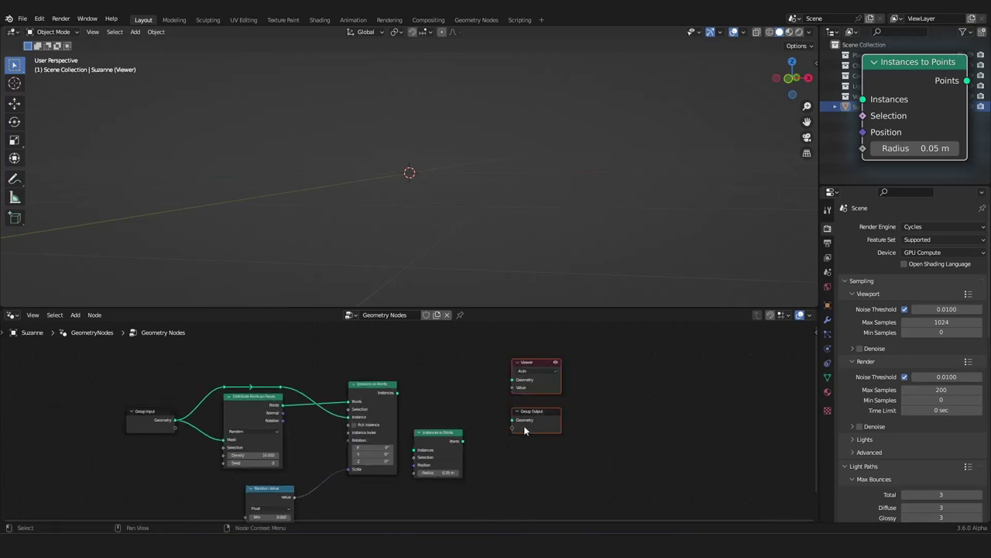
{"action": "left_click_drag", "start_coordinate": [524, 426], "coordinate": [560, 426]}
{"action": "left_click_drag", "start_coordinate": [437, 440], "coordinate": [451, 397]}
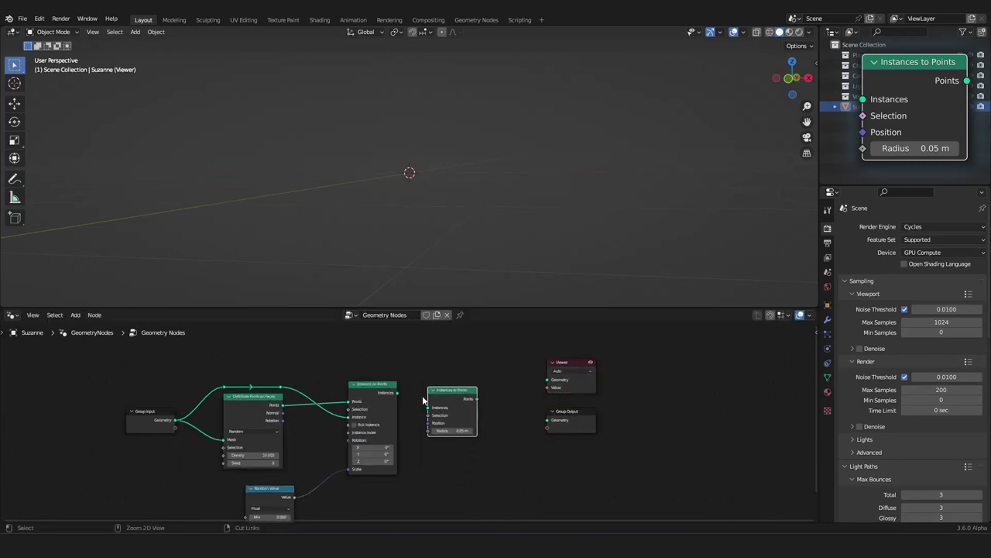
Step: Feed Instance on Points into Instances to Points and compare its points with the Distribute Points on Faces output in the Viewer
{"action": "left_click", "coordinate": [360, 386], "text": "ctrl+shift"}
{"action": "scroll", "coordinate": [411, 420], "scroll_direction": "up", "scroll_amount": 2}
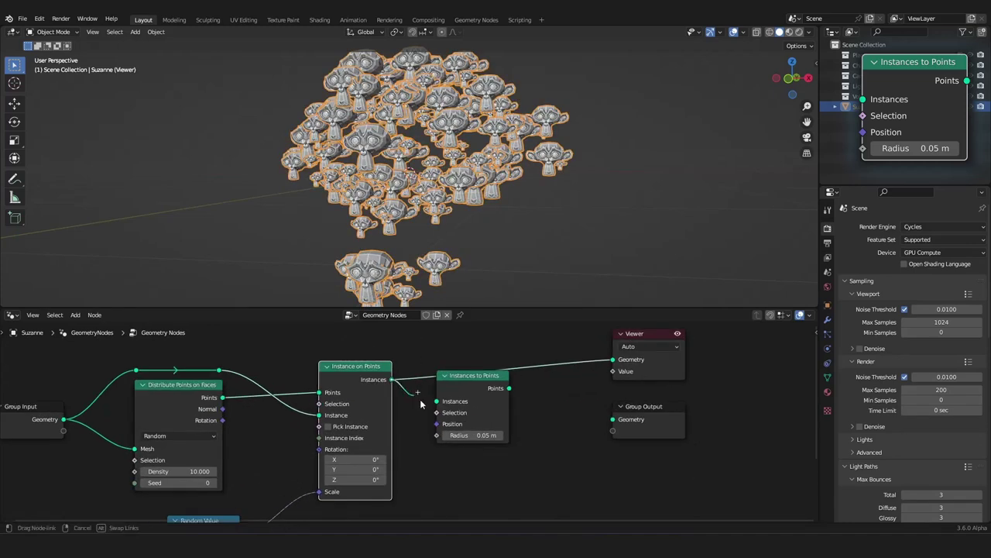
{"action": "left_click", "coordinate": [480, 388], "text": "ctrl+shift"}
{"action": "scroll", "coordinate": [473, 219], "scroll_direction": "up", "scroll_amount": 3}
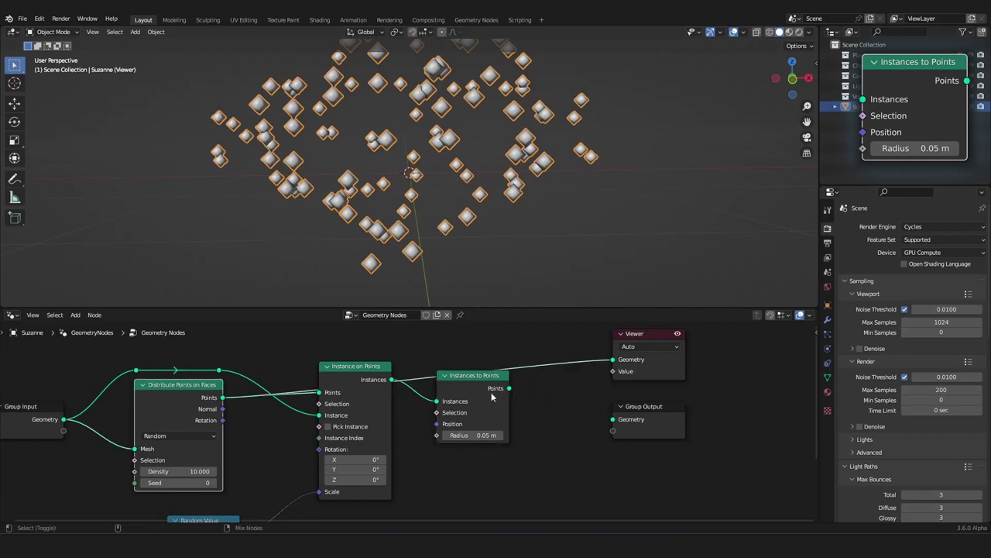
{"action": "left_click", "coordinate": [167, 406], "text": "ctrl+shift"}
{"action": "left_click", "coordinate": [473, 389], "text": "ctrl+shift"}
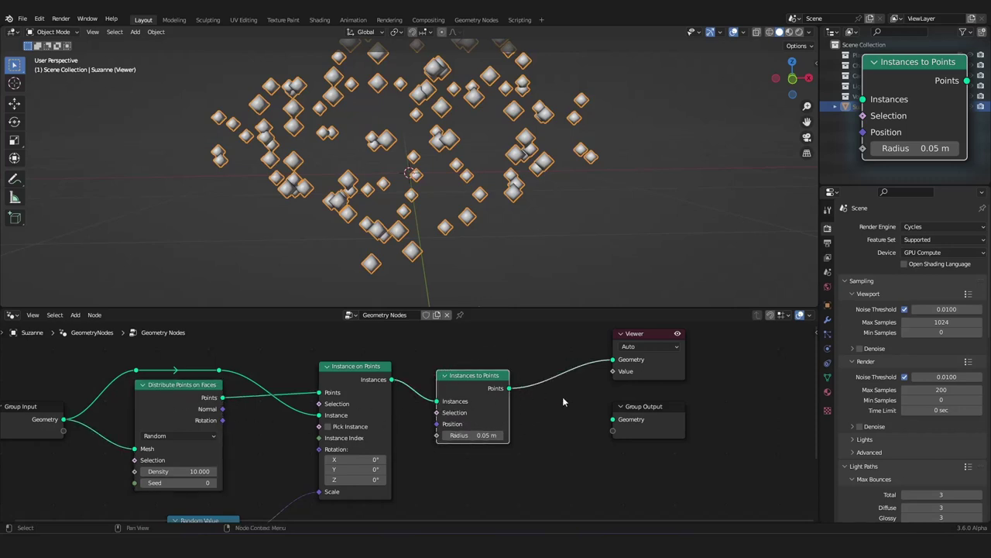
Step: Delete the Instances to Points node and add a Realize Instances node in its place
{"action": "middle_click_drag", "start_coordinate": [563, 396], "coordinate": [531, 404]}
{"action": "mouse_move", "coordinate": [456, 441]}
{"action": "left_mouse_down", "text": "shift"}
{"action": "mouse_move", "coordinate": [418, 442]}
{"action": "mouse_move", "coordinate": [457, 443]}
{"action": "left_mouse_up", "text": "shift"}
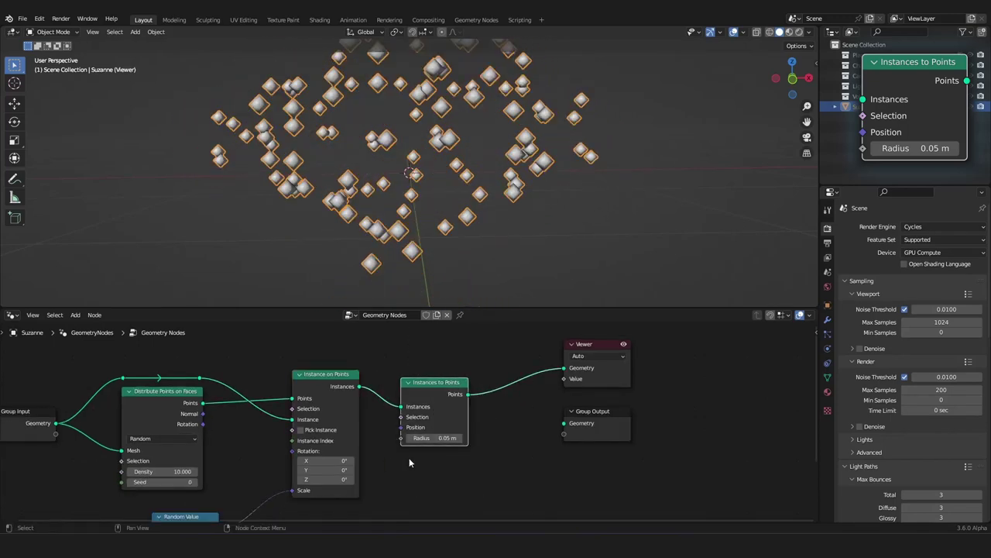
{"action": "key", "text": "x"}
{"action": "key", "text": "shift+a"}
{"action": "mouse_move", "coordinate": [468, 366]}
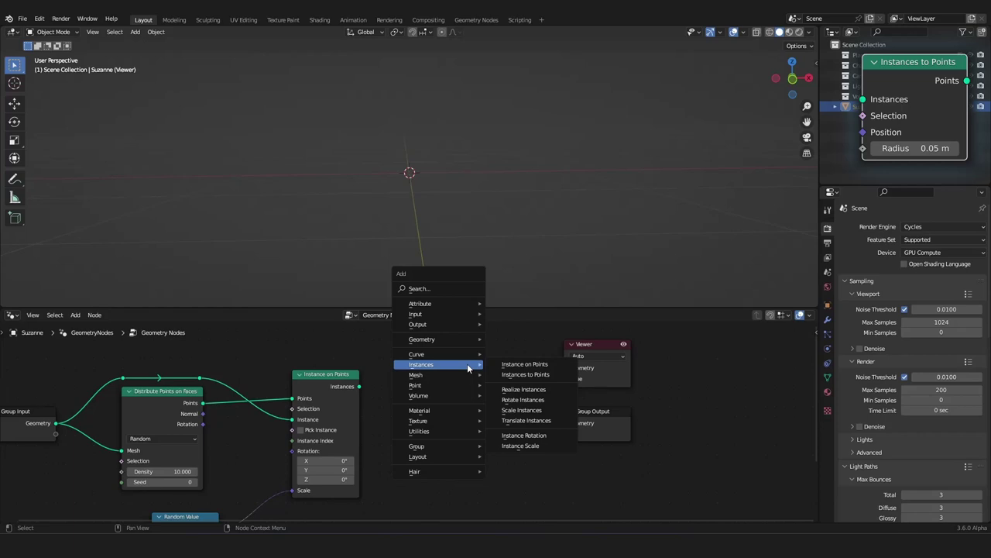
{"action": "left_click", "coordinate": [523, 389]}
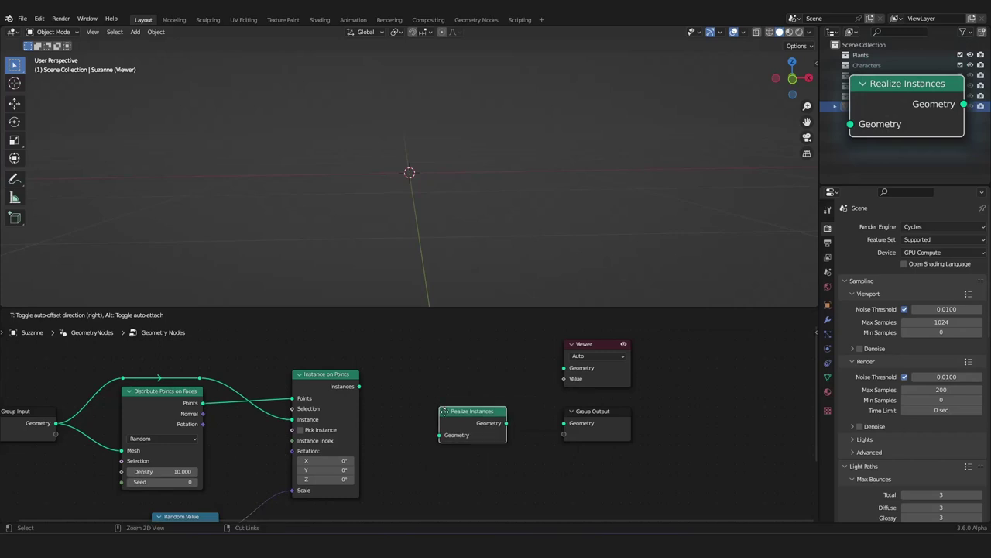
{"action": "left_click", "coordinate": [449, 431]}
Step: Preview Instance on Points in the Viewer and move the unconnected Realize Instances node beyond the Group Output
{"action": "middle_click_drag", "start_coordinate": [444, 390], "coordinate": [419, 390]}
{"action": "left_click", "coordinate": [329, 390], "text": "ctrl+shift"}
{"action": "scroll", "coordinate": [430, 398], "scroll_direction": "down", "scroll_amount": 3}
{"action": "left_click_drag", "start_coordinate": [428, 424], "coordinate": [593, 381]}
{"action": "scroll", "coordinate": [423, 352], "scroll_direction": "up", "scroll_amount": 4}
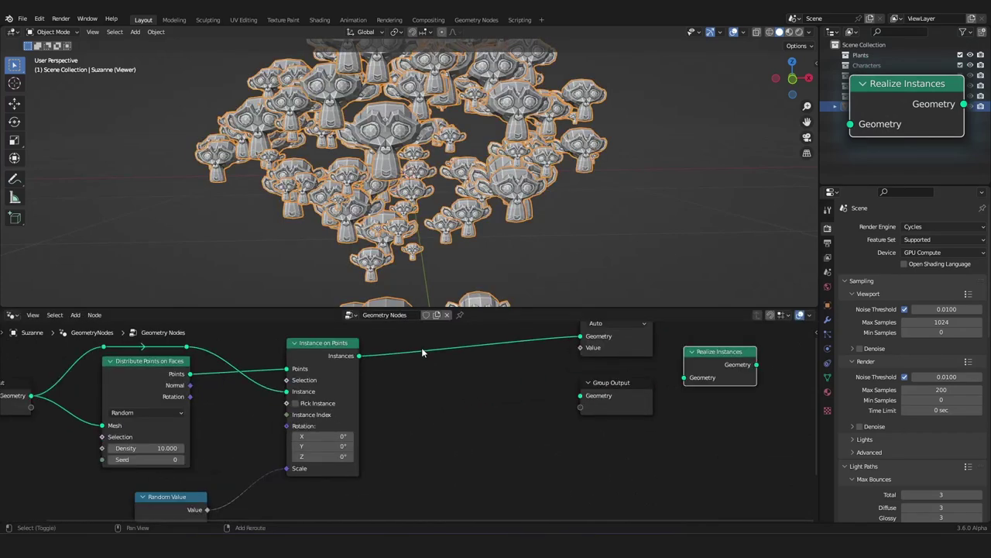
Step: Insert a Set Position node on the link between Instance on Points and the Viewer
{"action": "key", "text": "shift+a"}
{"action": "left_click", "coordinate": [412, 269]}
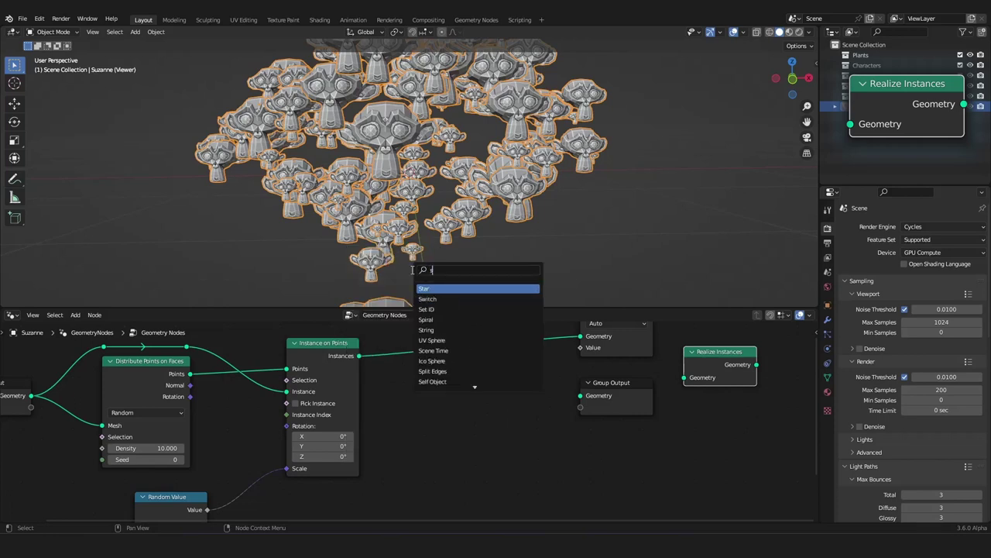
{"action": "key", "text": "Down"}
{"action": "key", "text": "Down"}
{"action": "key", "text": "Return"}
{"action": "left_click", "coordinate": [503, 383]}
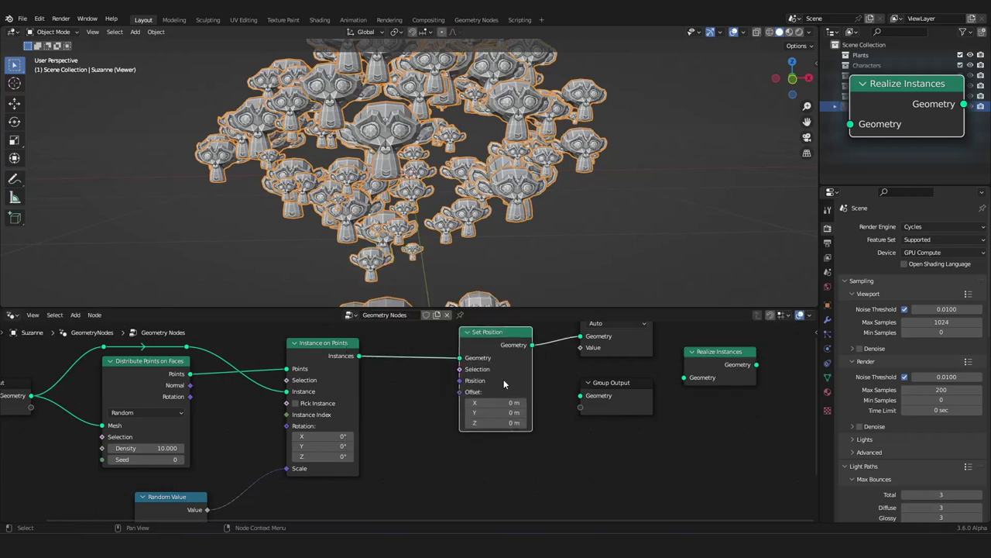
Step: Add a Noise Texture node and a Position node below the Set Position node
{"action": "key", "text": "shift+a"}
{"action": "left_click", "coordinate": [405, 340]}
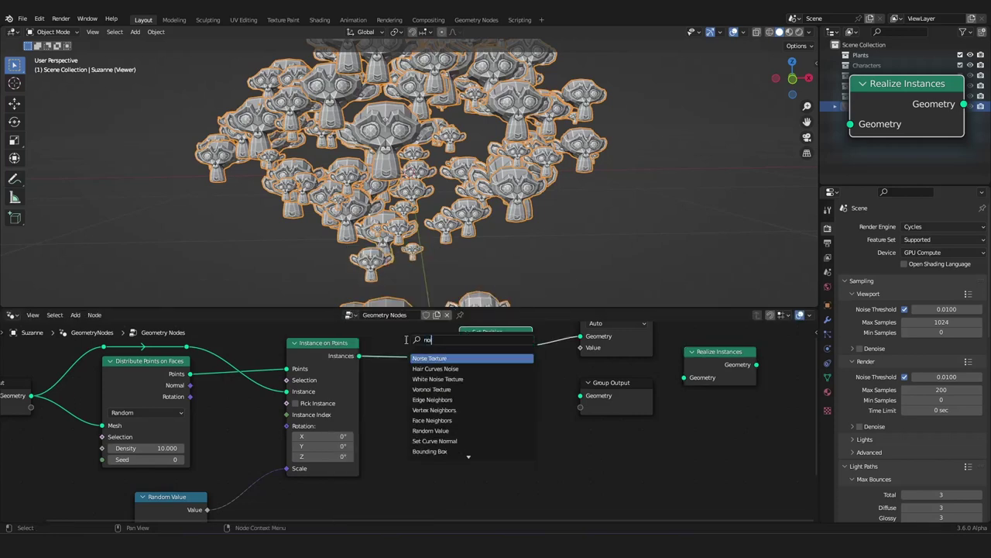
{"action": "left_click", "coordinate": [445, 358]}
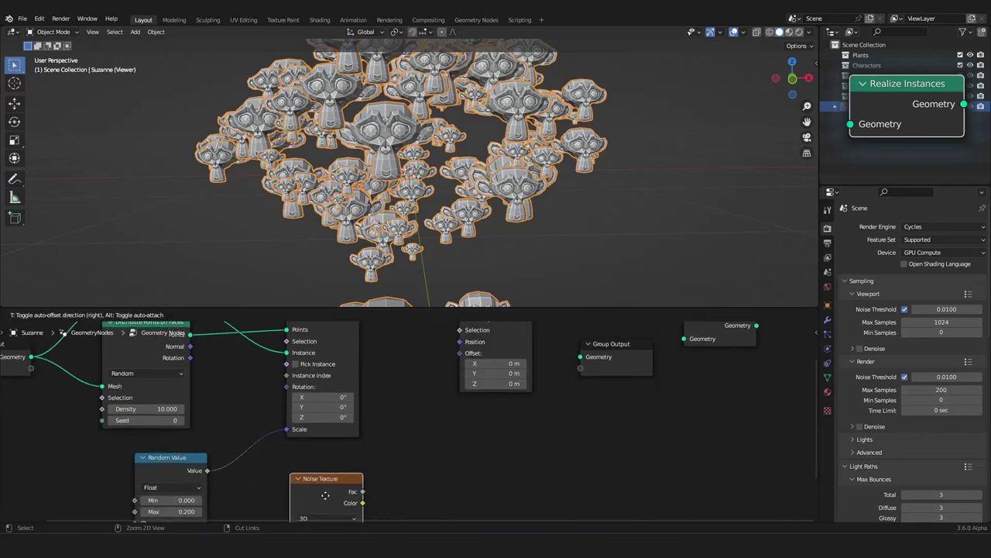
{"action": "left_click", "coordinate": [409, 470]}
{"action": "left_click_drag", "start_coordinate": [341, 473], "coordinate": [516, 485]}
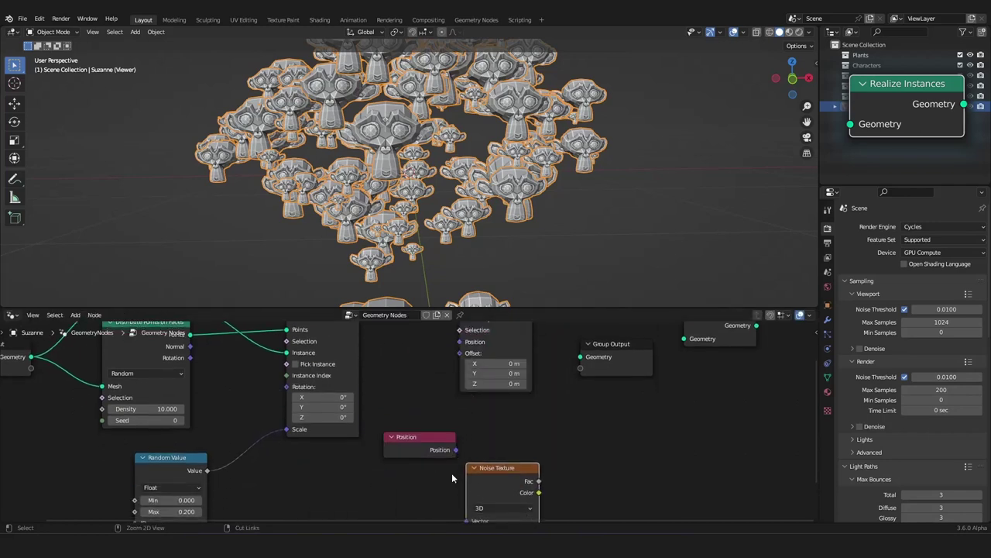
Step: Connect the Position node to Set Position's Position input, place it below Instance on Points, and add a Mix node
{"action": "left_click_drag", "start_coordinate": [409, 444], "coordinate": [462, 358]}
{"action": "left_click", "coordinate": [321, 456]}
{"action": "key", "text": "shift+a"}
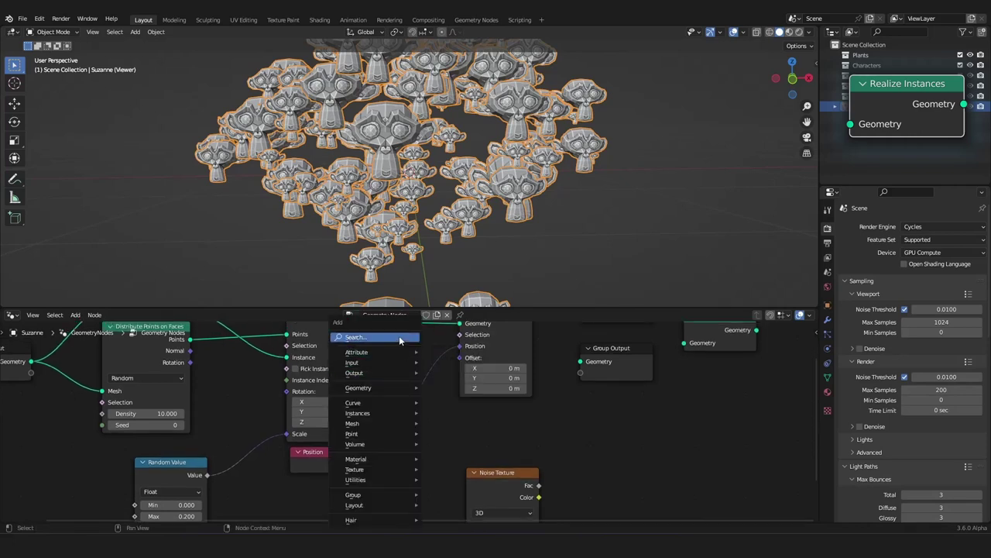
{"action": "type", "text": "mix"}
{"action": "key", "text": "Return"}
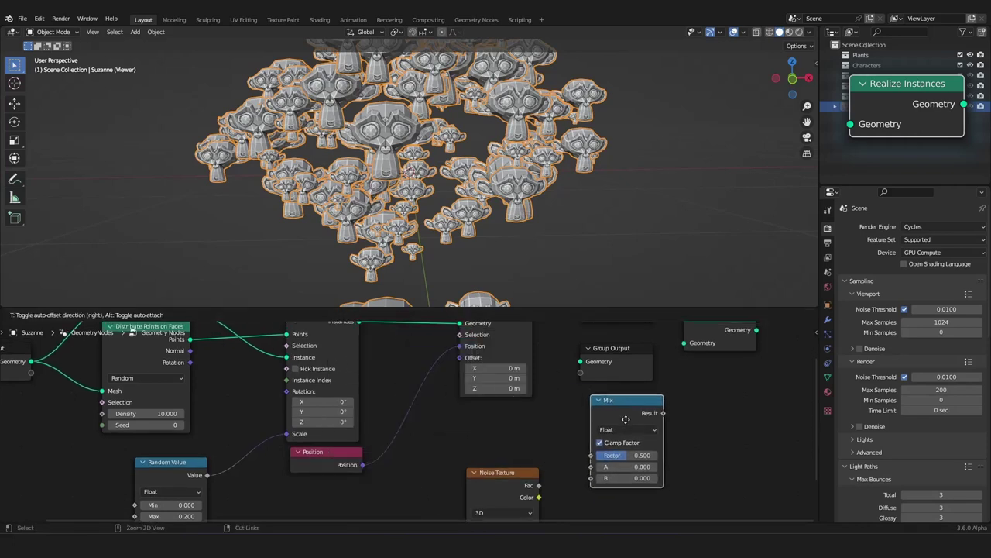
{"action": "left_click", "coordinate": [625, 409]}
{"action": "left_click", "coordinate": [624, 419]}
Step: Set the Mix node to the Color data type with Linear Light blending
{"action": "left_click", "coordinate": [613, 455]}
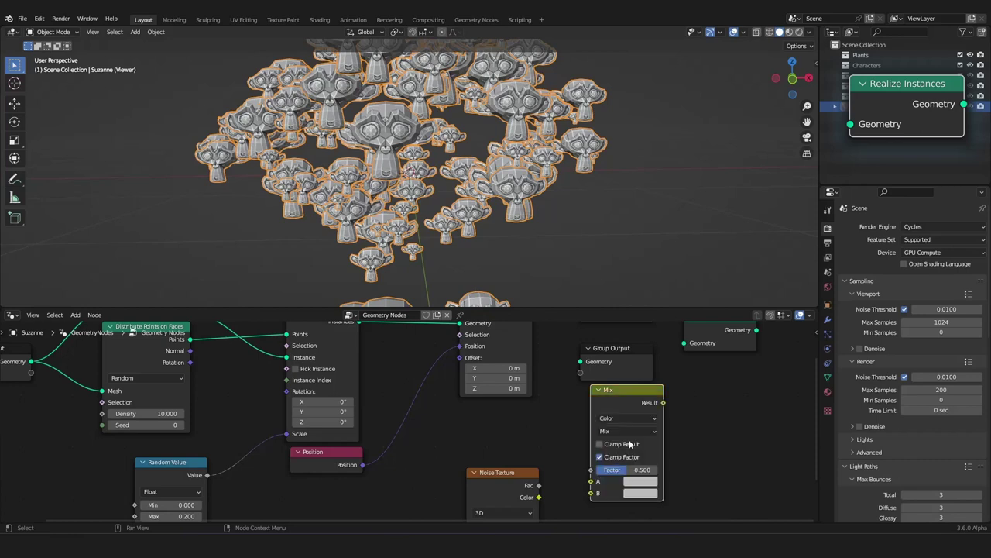
{"action": "left_click", "coordinate": [629, 433]}
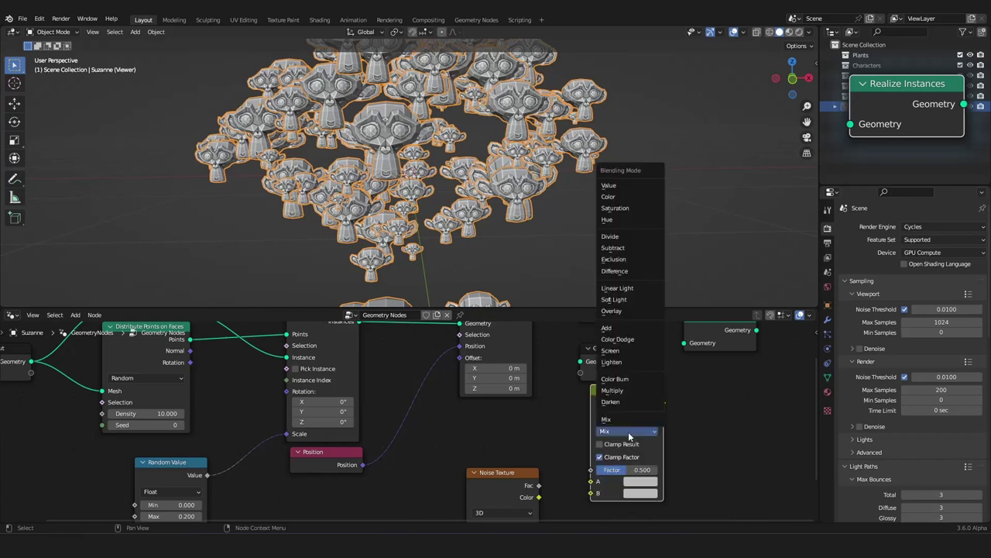
{"action": "left_click", "coordinate": [633, 289]}
Step: Insert the Linear Light node on the link from Position to Set Position and connect the Noise Texture's Color output to B
{"action": "left_click_drag", "start_coordinate": [617, 403], "coordinate": [431, 396]}
{"action": "middle_click_drag", "start_coordinate": [524, 417], "coordinate": [507, 322]}
{"action": "left_click_drag", "start_coordinate": [478, 404], "coordinate": [306, 417]}
{"action": "left_click_drag", "start_coordinate": [406, 395], "coordinate": [391, 391]}
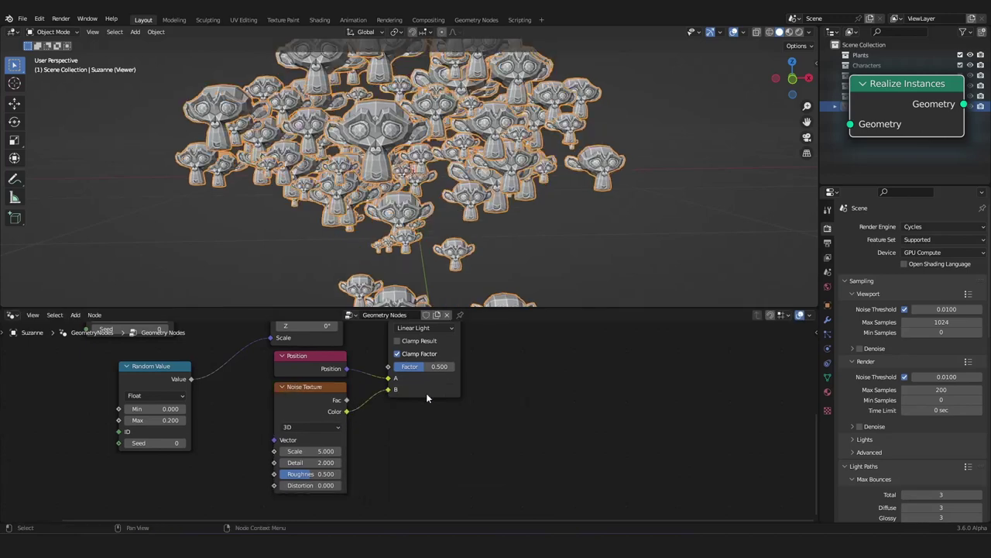
Step: Set the Linear Light factor to 0 and move the Group Output node beyond Realize Instances
{"action": "scroll", "coordinate": [449, 379], "scroll_direction": "down", "scroll_amount": 6}
{"action": "middle_click_drag", "start_coordinate": [462, 365], "coordinate": [455, 405]}
{"action": "scroll", "coordinate": [455, 407], "scroll_direction": "up", "scroll_amount": 4}
{"action": "left_click_drag", "start_coordinate": [411, 433], "coordinate": [386, 433]}
{"action": "scroll", "coordinate": [518, 387], "scroll_direction": "down", "scroll_amount": 5}
{"action": "middle_click_drag", "start_coordinate": [518, 387], "coordinate": [530, 395]}
{"action": "scroll", "coordinate": [529, 395], "scroll_direction": "up", "scroll_amount": 1}
{"action": "scroll", "coordinate": [530, 397], "scroll_direction": "up", "scroll_amount": 2}
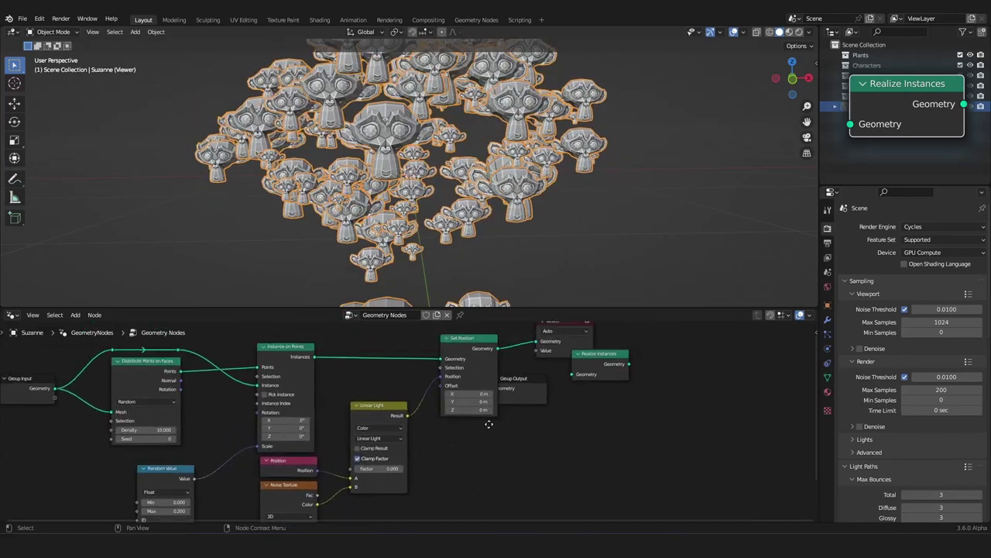
{"action": "middle_click_drag", "start_coordinate": [634, 407], "coordinate": [501, 423], "text": "ctrl"}
{"action": "scroll", "coordinate": [484, 435], "scroll_direction": "up", "scroll_amount": 3}
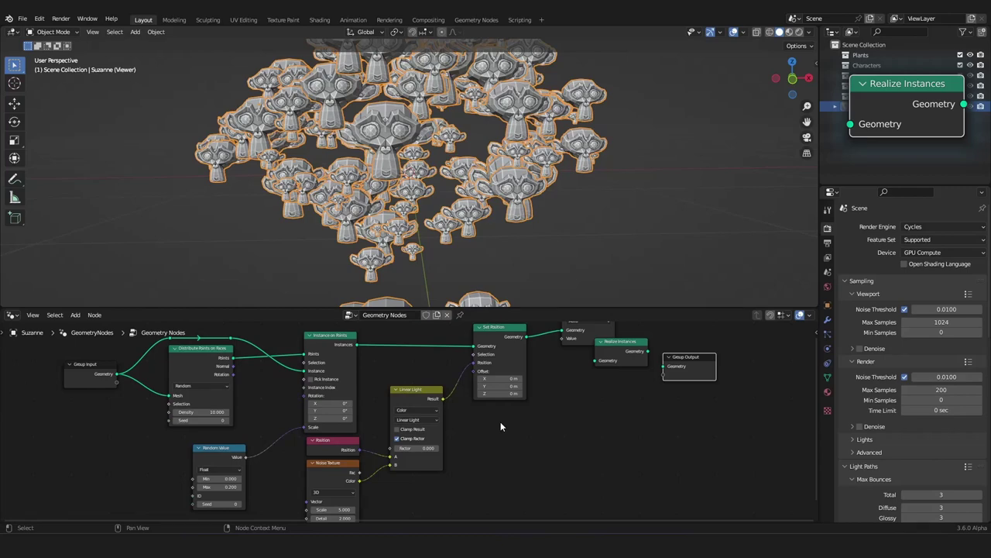
Step: Try varying the Linear Light factor to see how the noise offsets the unrealized instances
{"action": "middle_click_drag", "start_coordinate": [449, 232], "coordinate": [454, 209]}
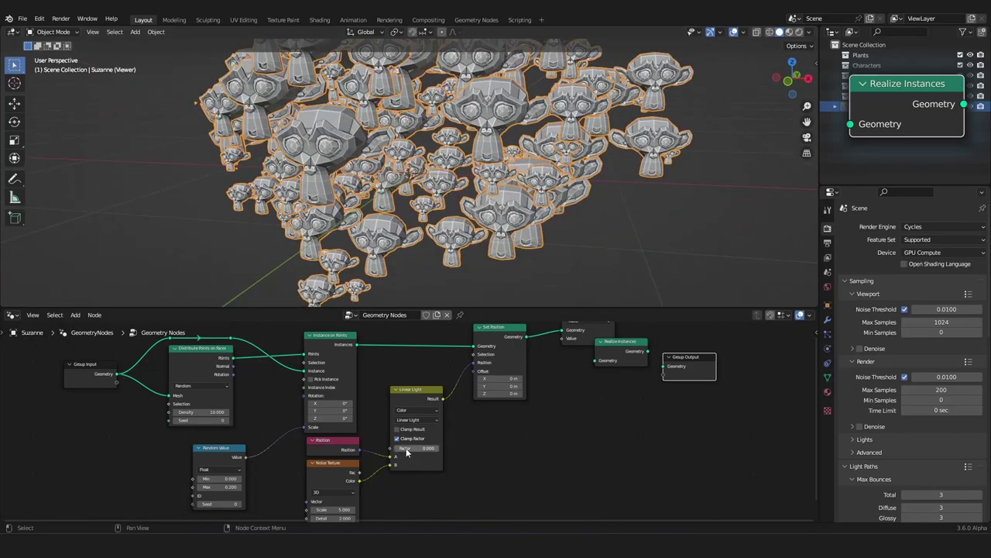
{"action": "left_click_drag", "start_coordinate": [406, 453], "coordinate": [454, 453]}
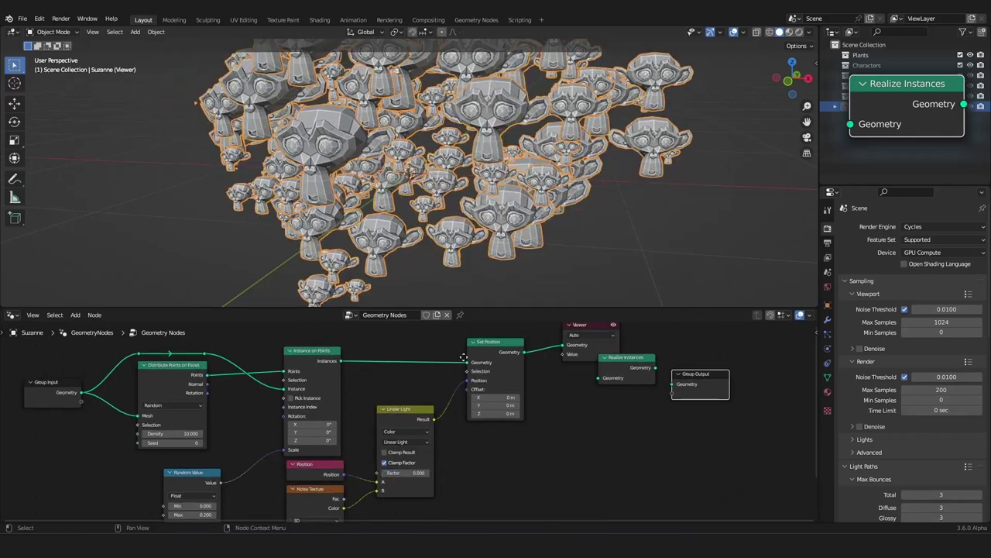
{"action": "middle_click_drag", "start_coordinate": [464, 357], "coordinate": [480, 370]}
{"action": "mouse_move", "coordinate": [340, 367]}
{"action": "left_mouse_down"}
{"action": "mouse_move", "coordinate": [364, 343]}
{"action": "mouse_move", "coordinate": [343, 354]}
{"action": "left_mouse_up"}
{"action": "right_click", "coordinate": [343, 354]}
{"action": "left_click_drag", "start_coordinate": [650, 384], "coordinate": [617, 403]}
{"action": "right_click", "coordinate": [617, 403]}
{"action": "mouse_move", "coordinate": [507, 366]}
{"action": "left_mouse_down"}
{"action": "mouse_move", "coordinate": [446, 358]}
{"action": "mouse_move", "coordinate": [507, 366]}
{"action": "left_mouse_up"}
Step: Insert the Realize Instances node on the link between Instance on Points and Set Position
{"action": "middle_click_drag", "start_coordinate": [465, 232], "coordinate": [495, 191]}
{"action": "scroll", "coordinate": [496, 226], "scroll_direction": "up", "scroll_amount": 3}
{"action": "scroll", "coordinate": [484, 203], "scroll_direction": "down", "scroll_amount": 2}
{"action": "scroll", "coordinate": [495, 194], "scroll_direction": "up", "scroll_amount": 2}
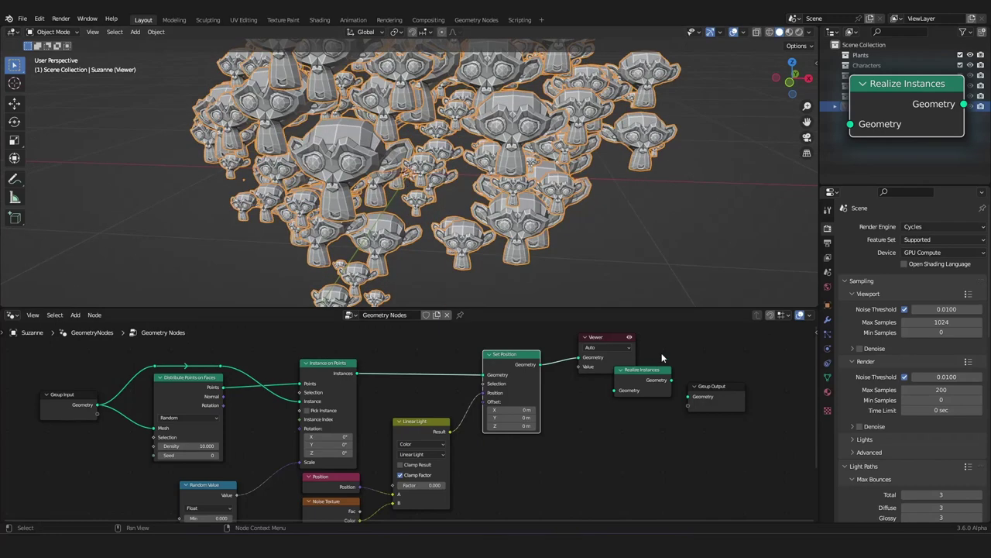
{"action": "left_click_drag", "start_coordinate": [648, 385], "coordinate": [412, 364]}
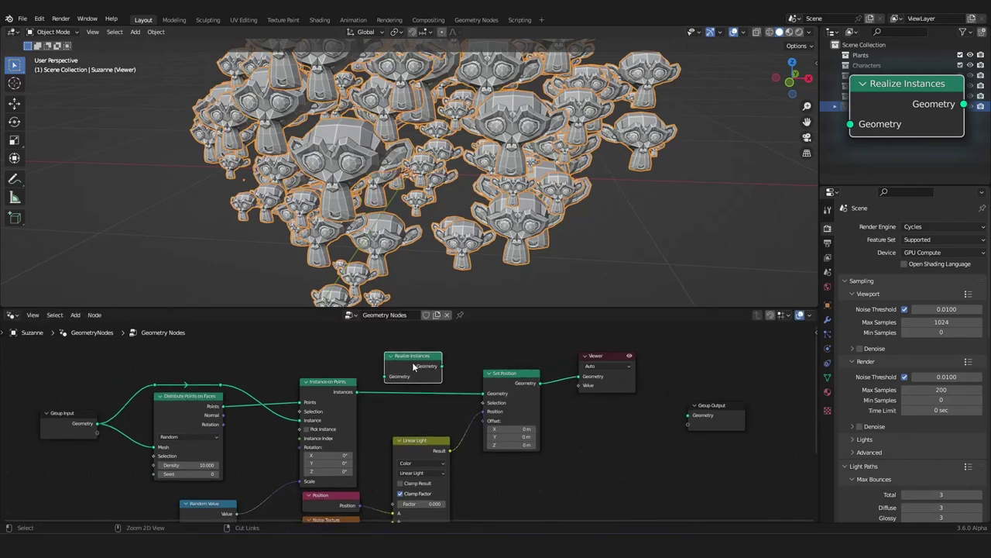
{"action": "middle_click_drag", "start_coordinate": [435, 364], "coordinate": [454, 363]}
{"action": "scroll", "coordinate": [453, 363], "scroll_direction": "up", "scroll_amount": 2}
{"action": "left_click_drag", "start_coordinate": [440, 355], "coordinate": [443, 381]}
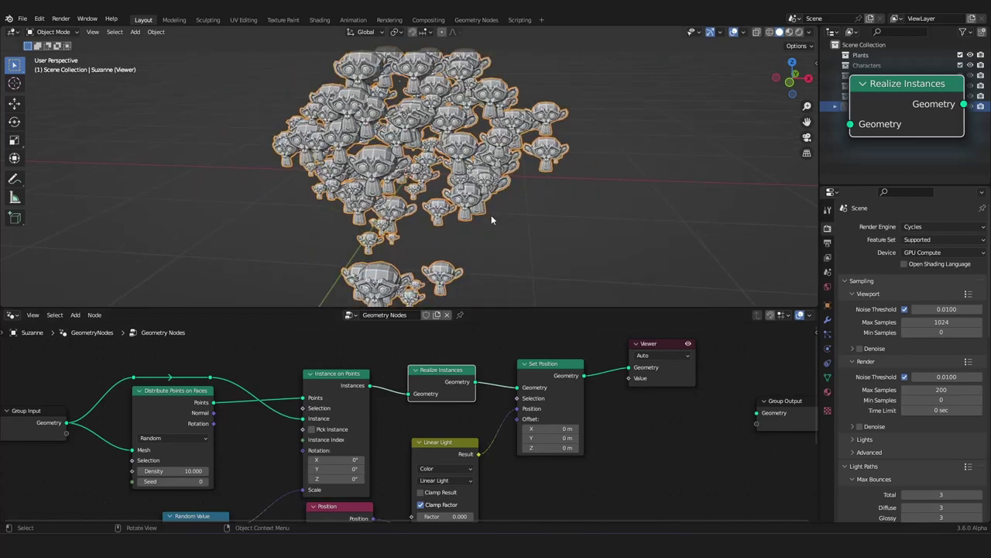
Step: Set the Linear Light factor to 0.108 to distort the realized Suzanne meshes and inspect them from another side
{"action": "key", "text": "Home"}
{"action": "scroll", "coordinate": [411, 420], "scroll_direction": "up", "scroll_amount": 2}
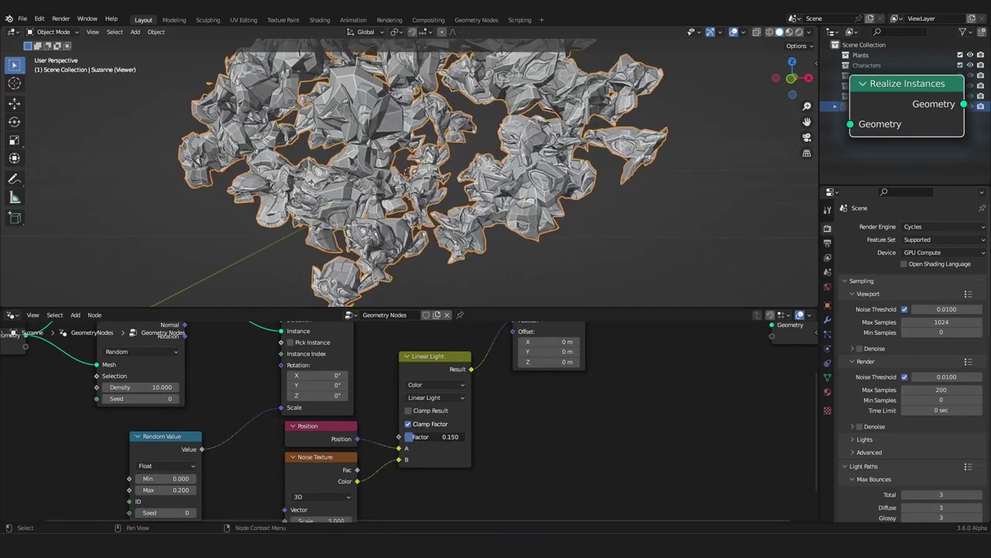
{"action": "left_click_drag", "start_coordinate": [434, 436], "coordinate": [457, 436]}
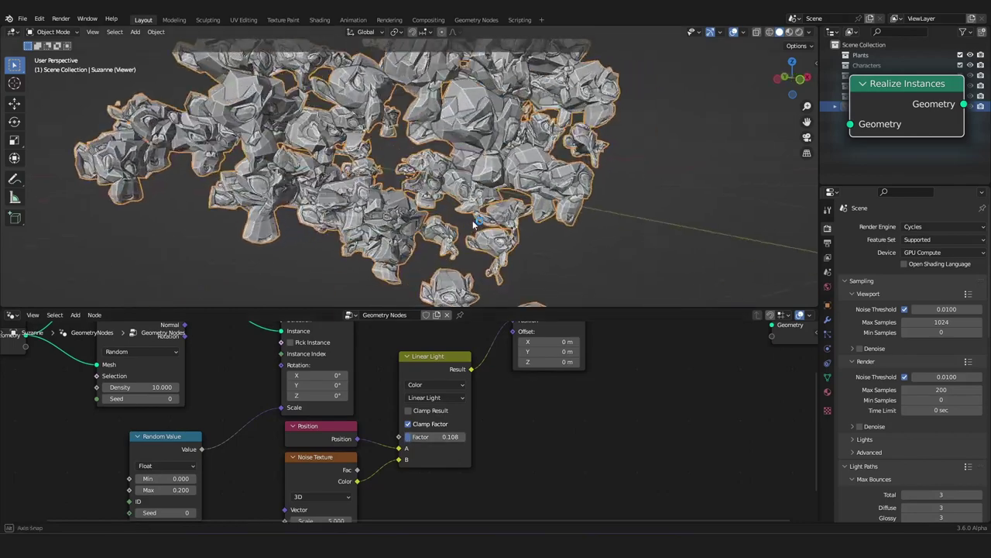
{"action": "scroll", "coordinate": [465, 226], "scroll_direction": "down", "scroll_amount": 3}
{"action": "scroll", "coordinate": [392, 411], "scroll_direction": "down", "scroll_amount": 2}
Step: Set the Noise Texture scale to -0.230
{"action": "middle_click_drag", "start_coordinate": [390, 411], "coordinate": [421, 340]}
{"action": "scroll", "coordinate": [411, 429], "scroll_direction": "up", "scroll_amount": 4}
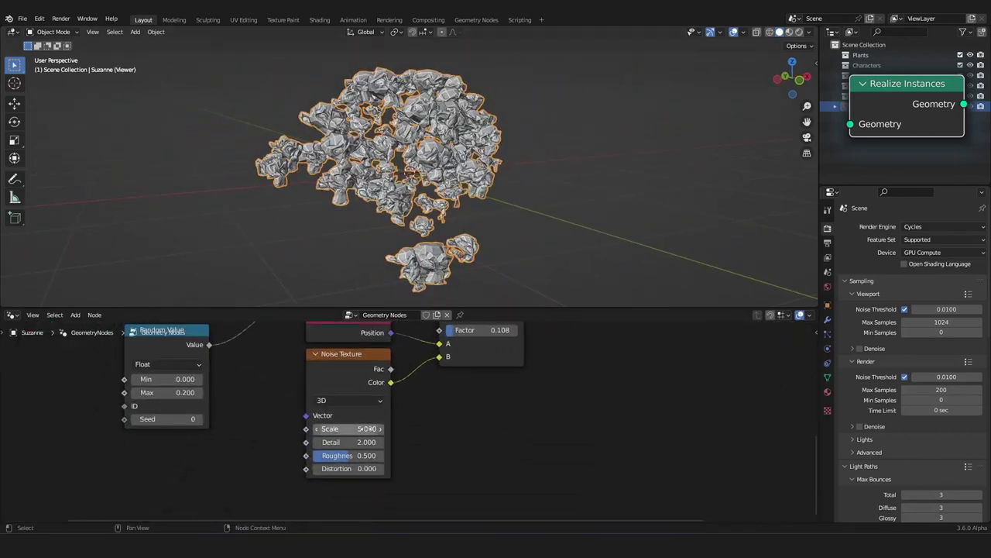
{"action": "left_click_drag", "start_coordinate": [367, 428], "coordinate": [341, 428]}
{"action": "middle_click_drag", "start_coordinate": [557, 364], "coordinate": [492, 428]}
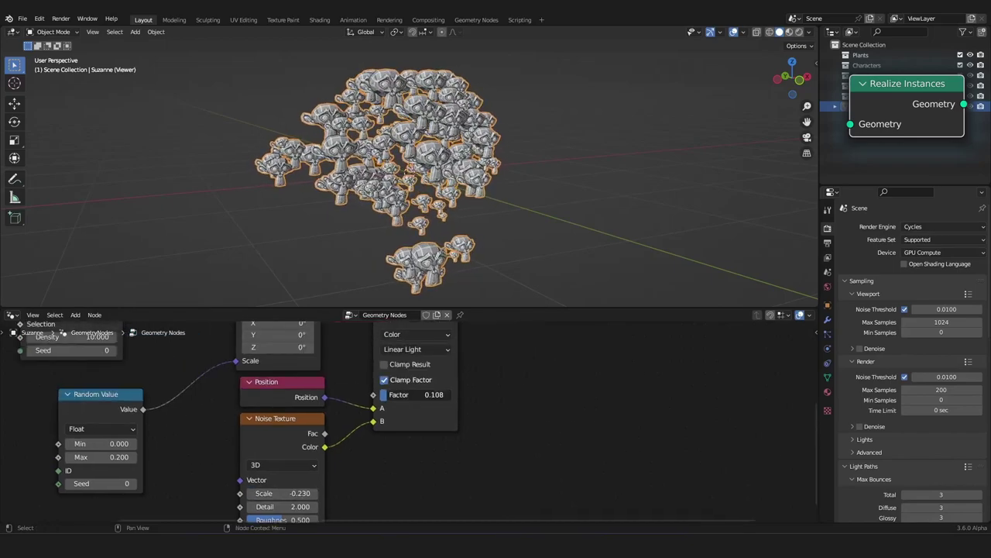
Step: Increase the Linear Light factor and the Noise Texture scale to deform the realized Suzannes more strongly
{"action": "left_click_drag", "start_coordinate": [388, 394], "coordinate": [451, 394]}
{"action": "middle_click_drag", "start_coordinate": [477, 166], "coordinate": [410, 201]}
{"action": "left_click_drag", "start_coordinate": [295, 493], "coordinate": [354, 493]}
{"action": "middle_click_drag", "start_coordinate": [384, 228], "coordinate": [457, 197]}
{"action": "scroll", "coordinate": [457, 202], "scroll_direction": "down", "scroll_amount": 3}
{"action": "scroll", "coordinate": [473, 395], "scroll_direction": "down", "scroll_amount": 1}
{"action": "scroll", "coordinate": [474, 395], "scroll_direction": "down", "scroll_amount": 6}
{"action": "middle_click_drag", "start_coordinate": [498, 380], "coordinate": [442, 478]}
{"action": "scroll", "coordinate": [445, 477], "scroll_direction": "up", "scroll_amount": 6}
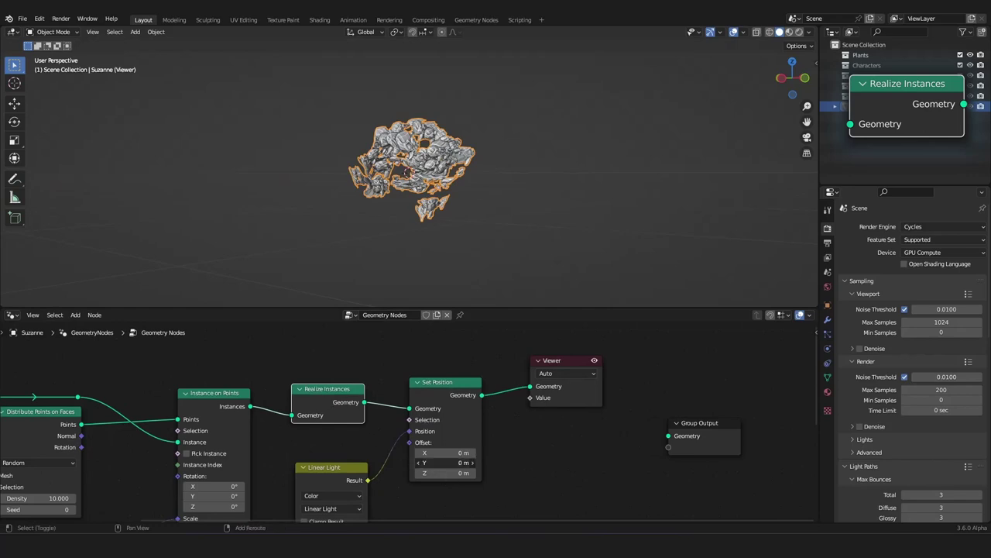
Step: Delete the Realize Instances, Set Position, Linear Light, Position and Noise Texture nodes
{"action": "left_click_drag", "start_coordinate": [445, 462], "coordinate": [458, 463]}
{"action": "left_click_drag", "start_coordinate": [310, 406], "coordinate": [553, 438], "text": "alt"}
{"action": "key", "text": "x"}
{"action": "scroll", "coordinate": [504, 434], "scroll_direction": "down", "scroll_amount": 4}
{"action": "middle_click_drag", "start_coordinate": [341, 472], "coordinate": [348, 426]}
{"action": "scroll", "coordinate": [349, 426], "scroll_direction": "down", "scroll_amount": 3}
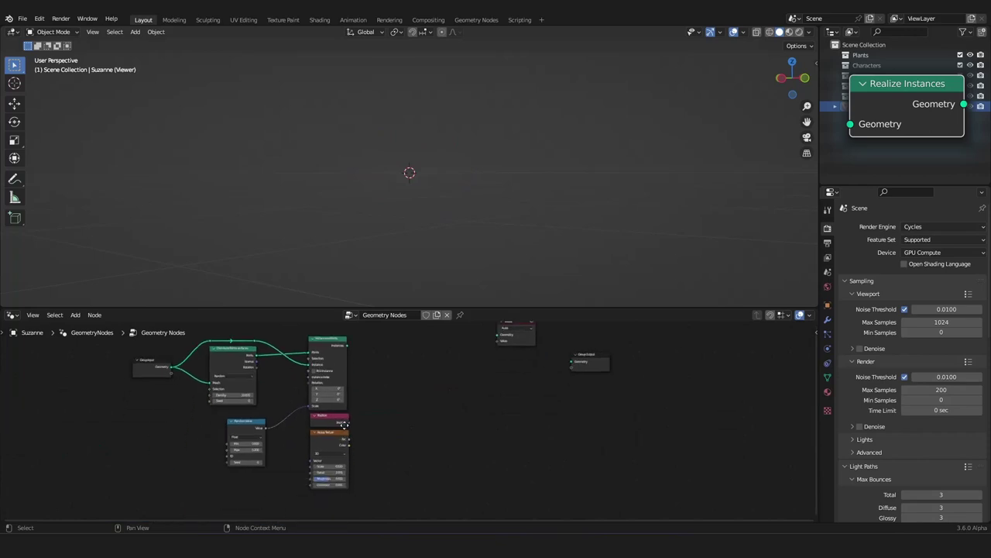
{"action": "scroll", "coordinate": [351, 416], "scroll_direction": "up", "scroll_amount": 3}
{"action": "key", "text": "x"}
Step: Preview the Instance on Points node's output in the Viewer
{"action": "middle_click_drag", "start_coordinate": [414, 393], "coordinate": [385, 478]}
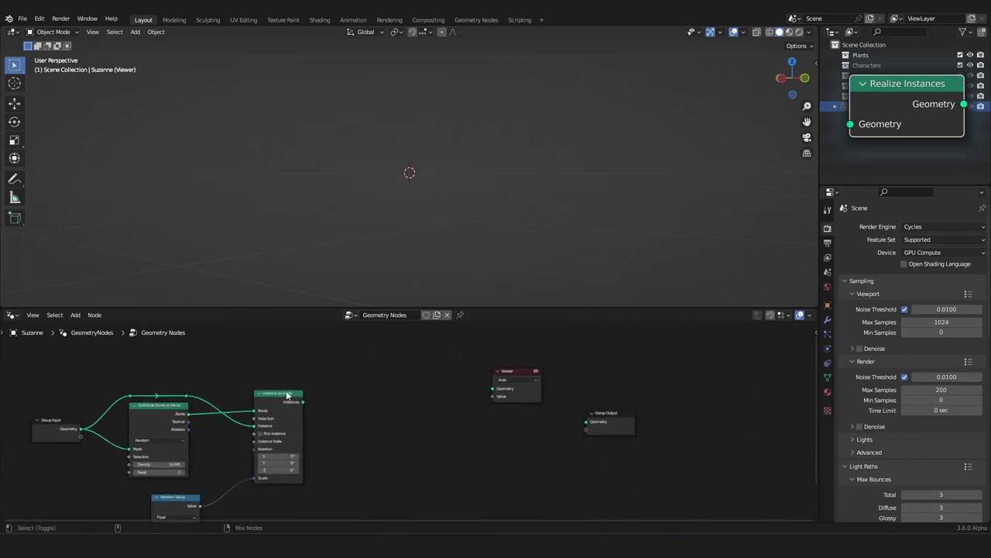
{"action": "left_click", "coordinate": [288, 392], "text": "ctrl+shift"}
{"action": "middle_click_drag", "start_coordinate": [372, 417], "coordinate": [402, 400]}
{"action": "scroll", "coordinate": [401, 398], "scroll_direction": "up", "scroll_amount": 2}
Step: Add a Rotate Instances node on the link between Instance on Points and the Viewer
{"action": "key", "text": "shift+a"}
{"action": "mouse_move", "coordinate": [408, 370]}
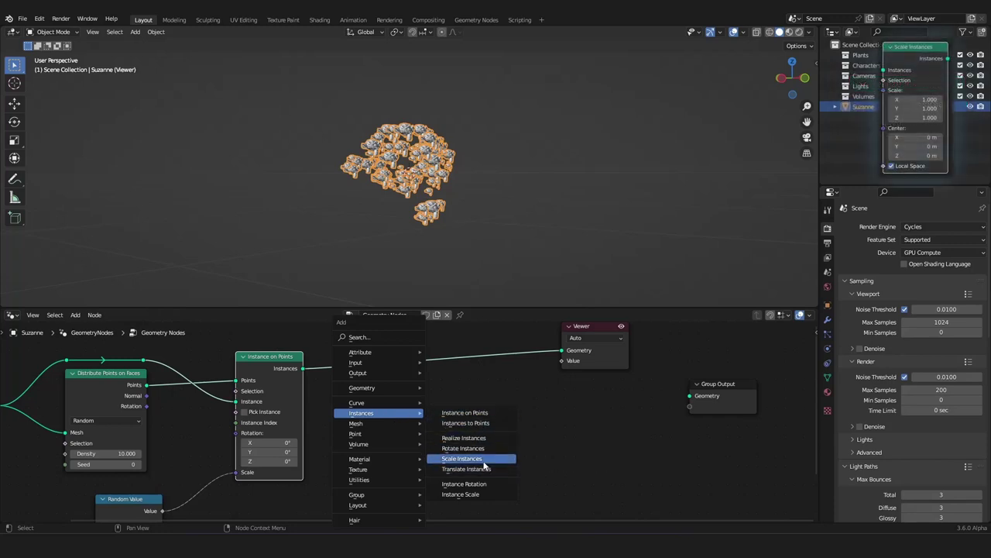
{"action": "left_click", "coordinate": [482, 451]}
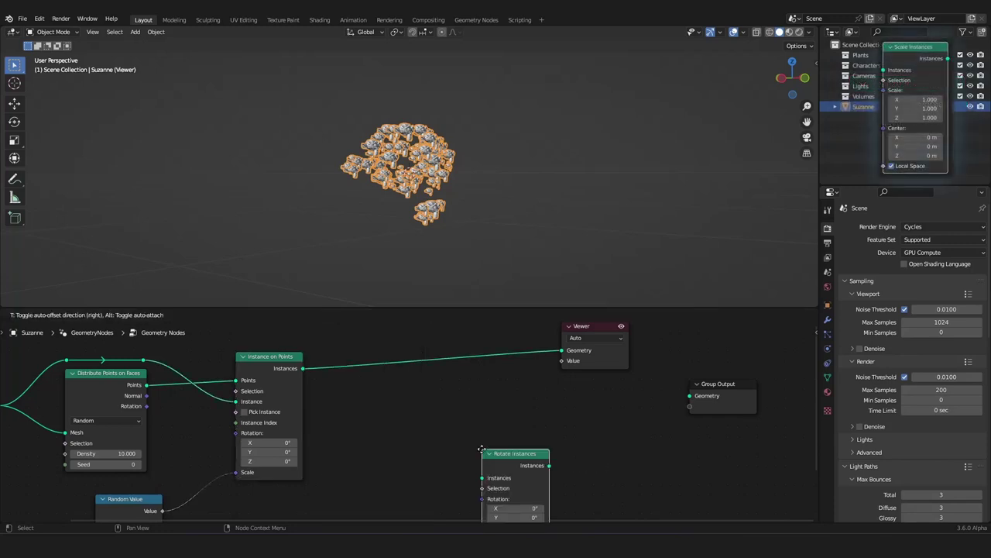
{"action": "left_click", "coordinate": [377, 319]}
{"action": "middle_click_drag", "start_coordinate": [458, 406], "coordinate": [497, 405]}
{"action": "scroll", "coordinate": [479, 412], "scroll_direction": "up", "scroll_amount": 4}
{"action": "scroll", "coordinate": [479, 412], "scroll_direction": "down", "scroll_amount": 4}
{"action": "left_click_drag", "start_coordinate": [429, 355], "coordinate": [430, 372]}
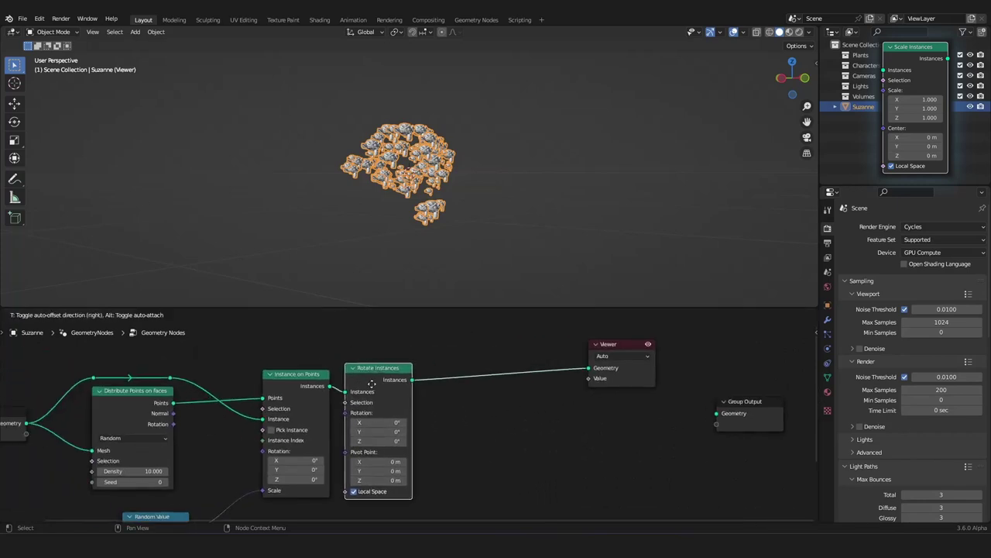
{"action": "left_click", "coordinate": [386, 380]}
Step: Set the Rotate Instances Z rotation to -33.2° and look at the rotated heads up close
{"action": "middle_click_drag", "start_coordinate": [488, 434], "coordinate": [505, 396]}
{"action": "scroll", "coordinate": [405, 399], "scroll_direction": "up", "scroll_amount": 1}
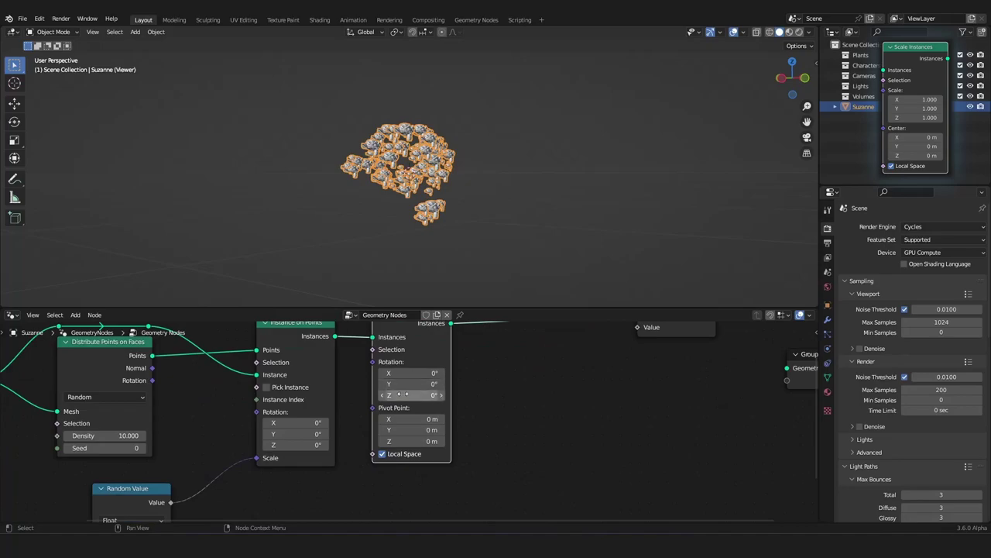
{"action": "left_click_drag", "start_coordinate": [411, 396], "coordinate": [348, 395]}
{"action": "scroll", "coordinate": [485, 241], "scroll_direction": "up", "scroll_amount": 7}
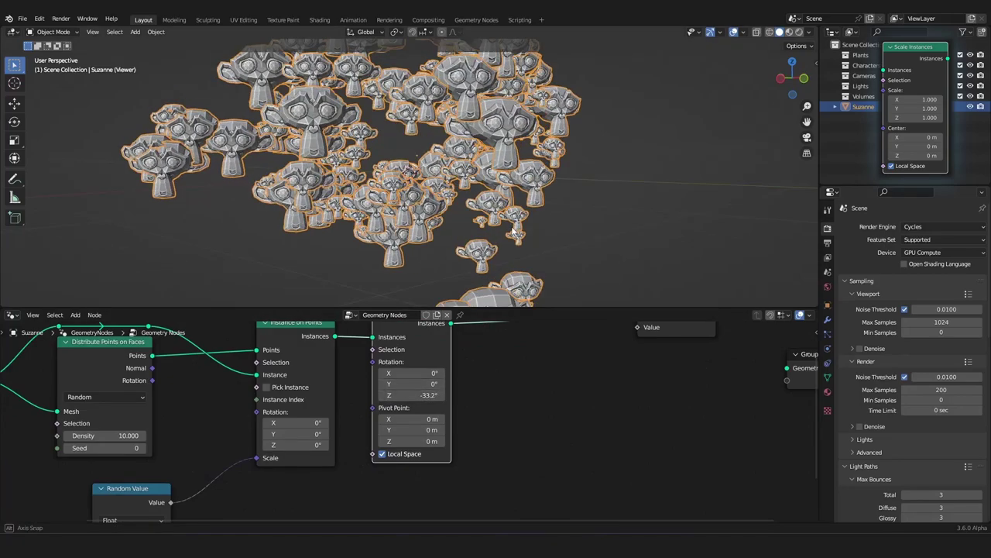
{"action": "middle_click_drag", "start_coordinate": [485, 240], "coordinate": [441, 241]}
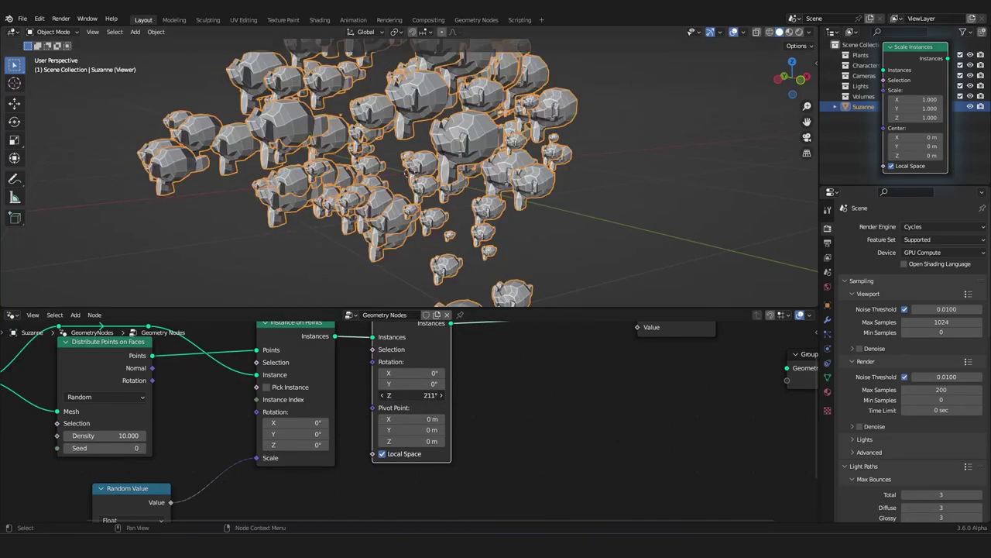
Step: Try the Z rotation on Rotate Instances with Local Space turned off, and turn Local Space back on
{"action": "left_click", "coordinate": [383, 454]}
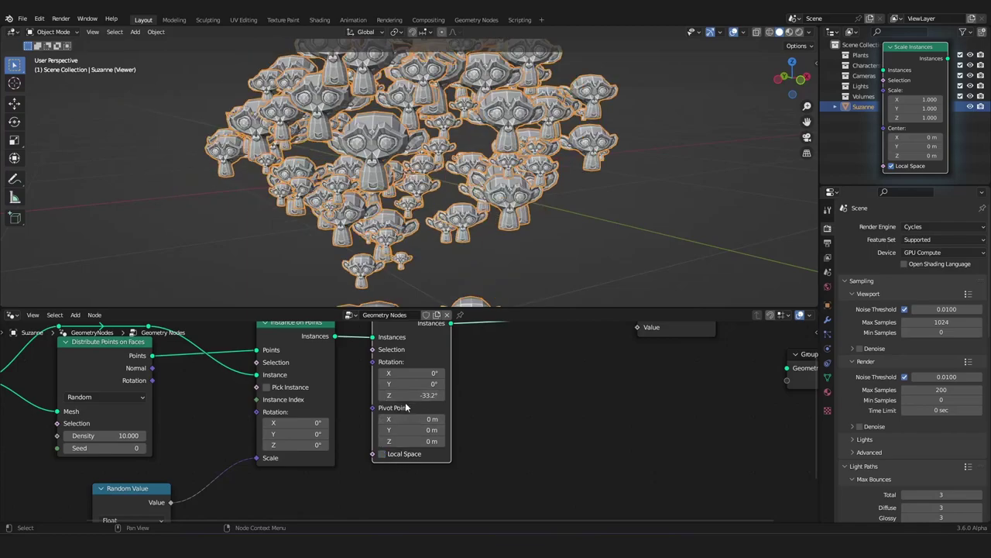
{"action": "left_click_drag", "start_coordinate": [411, 395], "coordinate": [465, 395]}
{"action": "right_click", "coordinate": [403, 399]}
{"action": "left_click", "coordinate": [405, 455]}
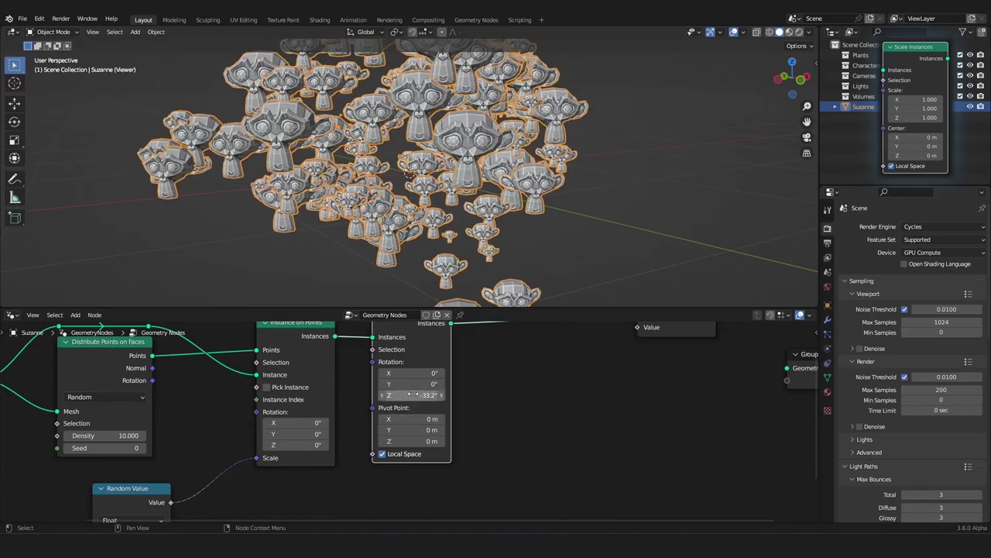
Step: Set the Rotate Instances Z rotation to 39.1° and its pivot point X to 5.5 m
{"action": "left_click_drag", "start_coordinate": [411, 395], "coordinate": [457, 395]}
{"action": "left_click_drag", "start_coordinate": [393, 418], "coordinate": [403, 397]}
{"action": "right_click", "coordinate": [403, 396]}
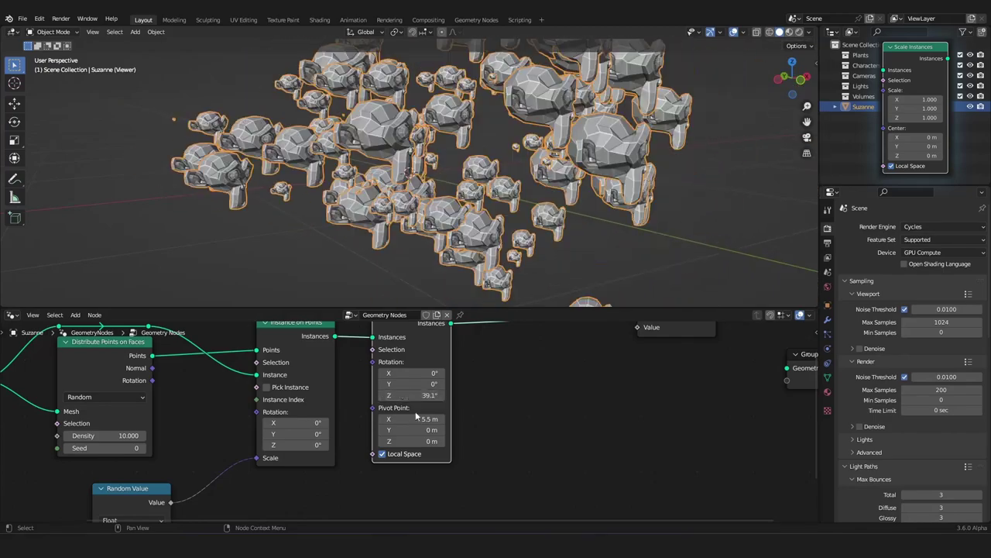
Step: Turn off Local Space on the Rotate Instances node and delete that node
{"action": "scroll", "coordinate": [416, 416], "scroll_direction": "down", "scroll_amount": 3}
{"action": "scroll", "coordinate": [416, 422], "scroll_direction": "up", "scroll_amount": 2}
{"action": "left_click", "coordinate": [374, 452]}
{"action": "scroll", "coordinate": [426, 422], "scroll_direction": "down", "scroll_amount": 4}
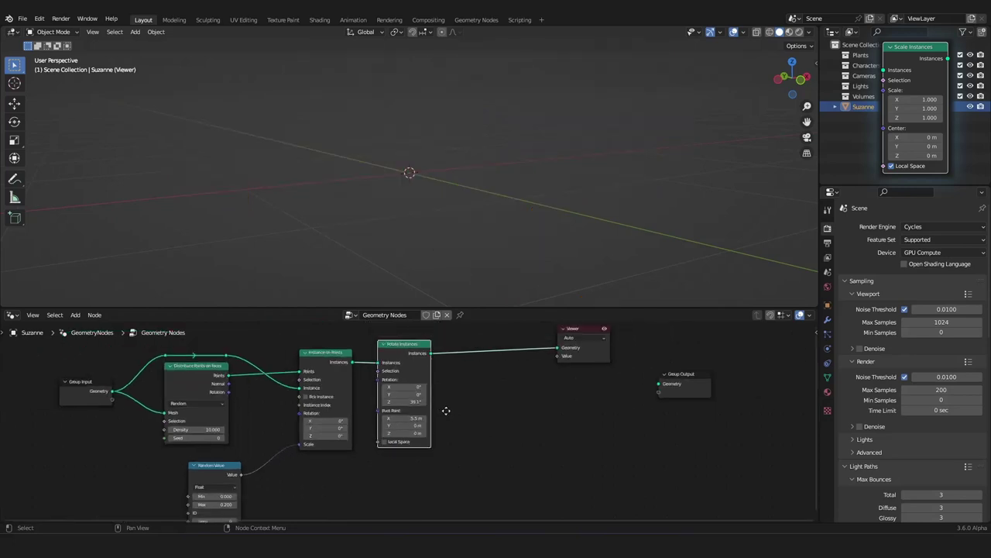
{"action": "middle_click_drag", "start_coordinate": [447, 410], "coordinate": [437, 419]}
{"action": "left_click_drag", "start_coordinate": [398, 362], "coordinate": [450, 389], "text": "alt"}
{"action": "key", "text": "x"}
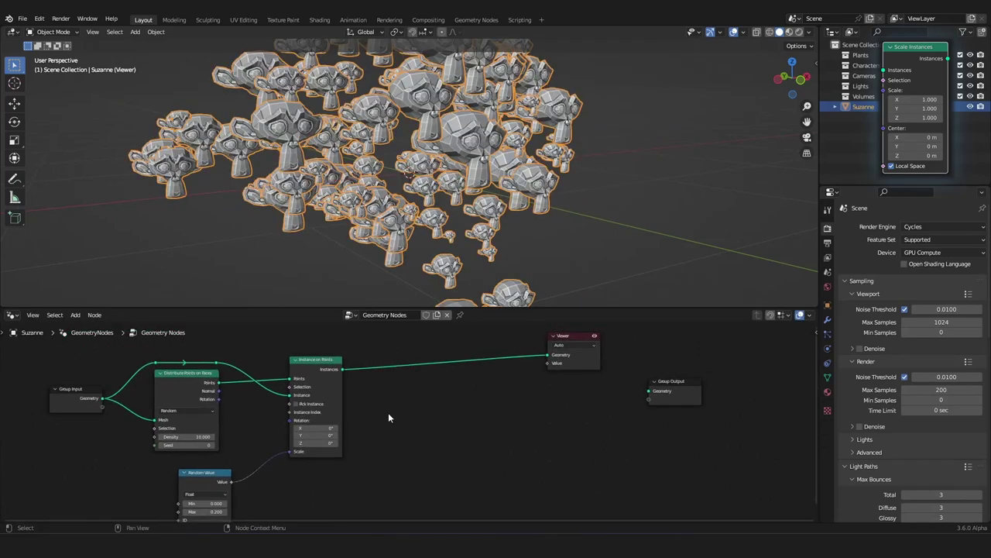
Step: Add a Scale Instances node on the link between Instance on Points and the Viewer
{"action": "key", "text": "shift+a"}
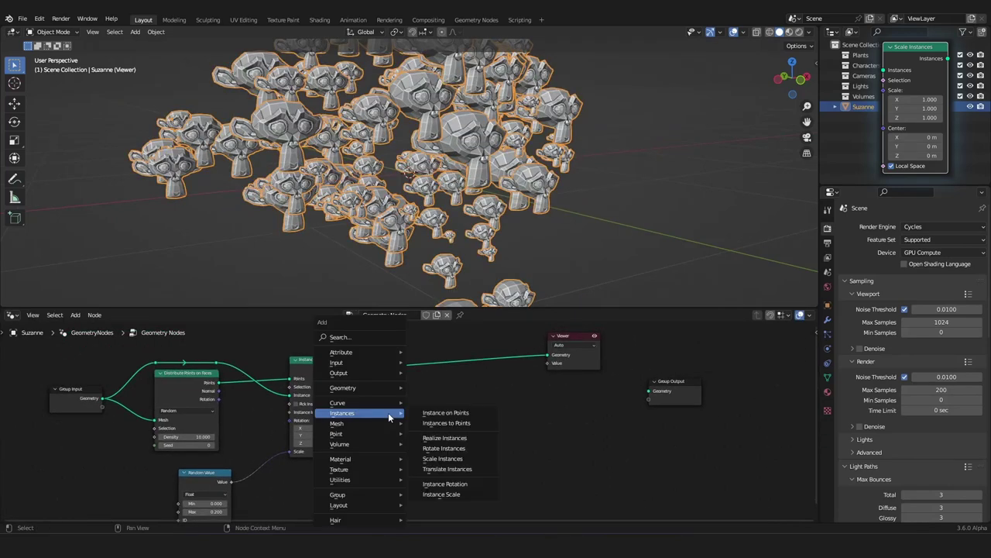
{"action": "left_click", "coordinate": [455, 459]}
{"action": "scroll", "coordinate": [422, 391], "scroll_direction": "up", "scroll_amount": 1}
{"action": "left_click", "coordinate": [422, 391]}
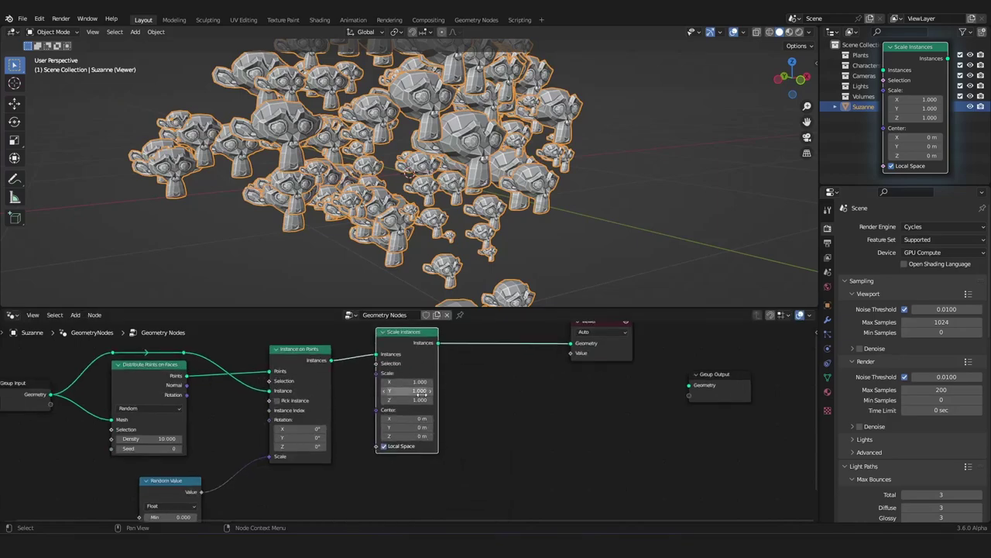
Step: With Local Space off, set Scale Instances' Z scale to 1.6 and its center to X -4.2 m, Y -0.1 m
{"action": "mouse_move", "coordinate": [411, 391]}
{"action": "left_mouse_down"}
{"action": "mouse_move", "coordinate": [433, 391]}
{"action": "mouse_move", "coordinate": [383, 395]}
{"action": "mouse_move", "coordinate": [418, 400]}
{"action": "left_mouse_up"}
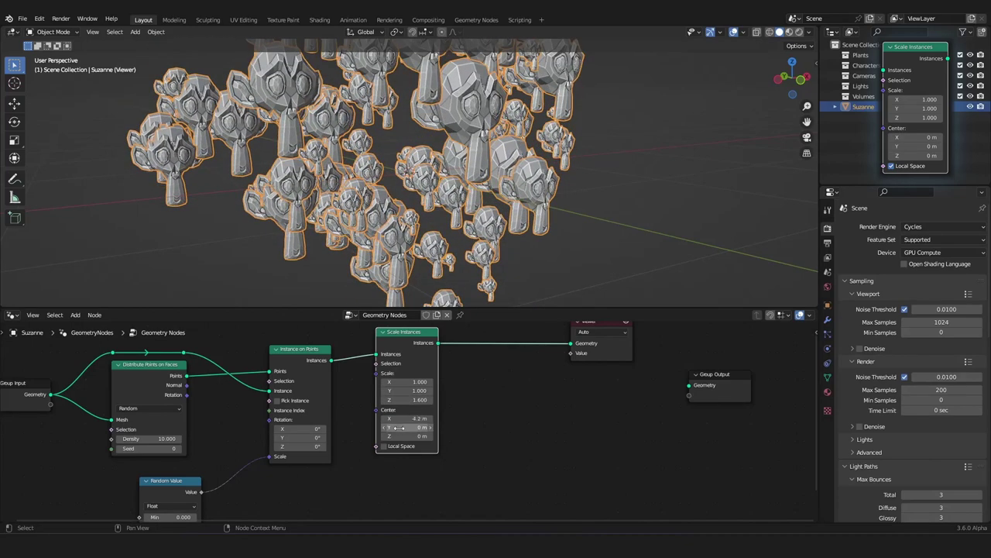
{"action": "mouse_move", "coordinate": [394, 437]}
{"action": "left_mouse_down"}
{"action": "mouse_move", "coordinate": [376, 436]}
{"action": "mouse_move", "coordinate": [394, 436]}
{"action": "left_mouse_up"}
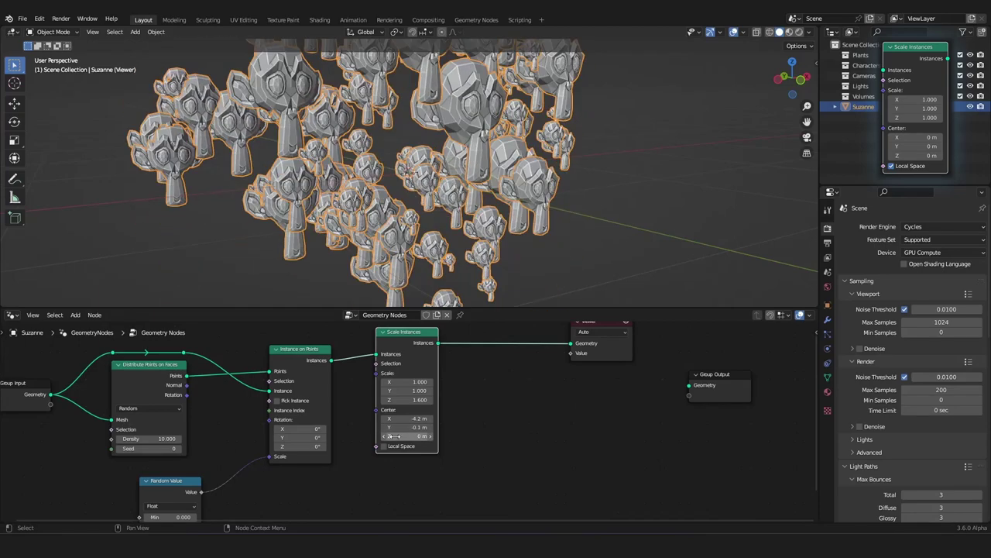
Step: Turn Local Space back on for Scale Instances and detach the node from the link to the Viewer
{"action": "left_click", "coordinate": [394, 447]}
{"action": "left_click_drag", "start_coordinate": [411, 348], "coordinate": [438, 374], "text": "alt"}
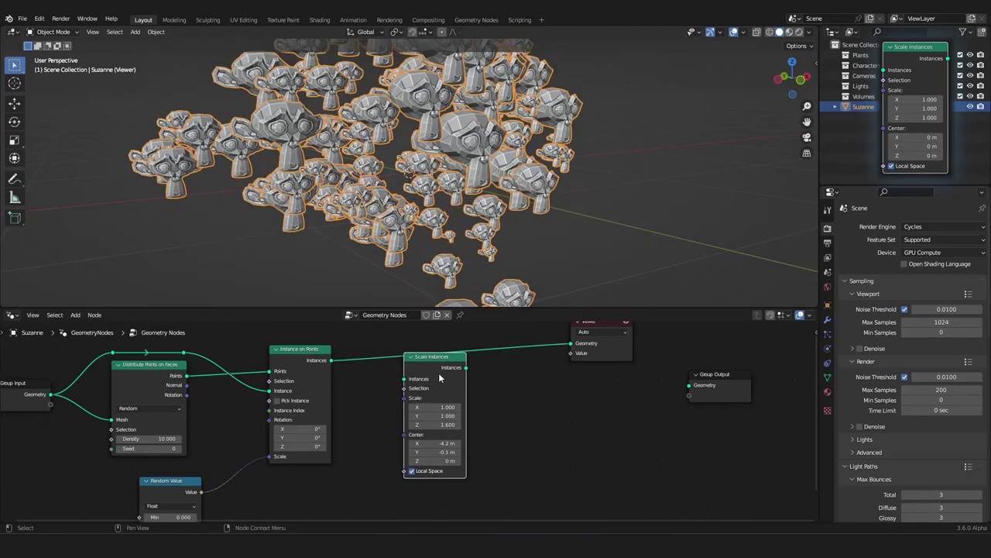
Step: Replace the detached Scale Instances node with a Translate Instances node on the link between Instance on Points and the Viewer
{"action": "key", "text": "x"}
{"action": "key", "text": "shift+a"}
{"action": "mouse_move", "coordinate": [412, 342]}
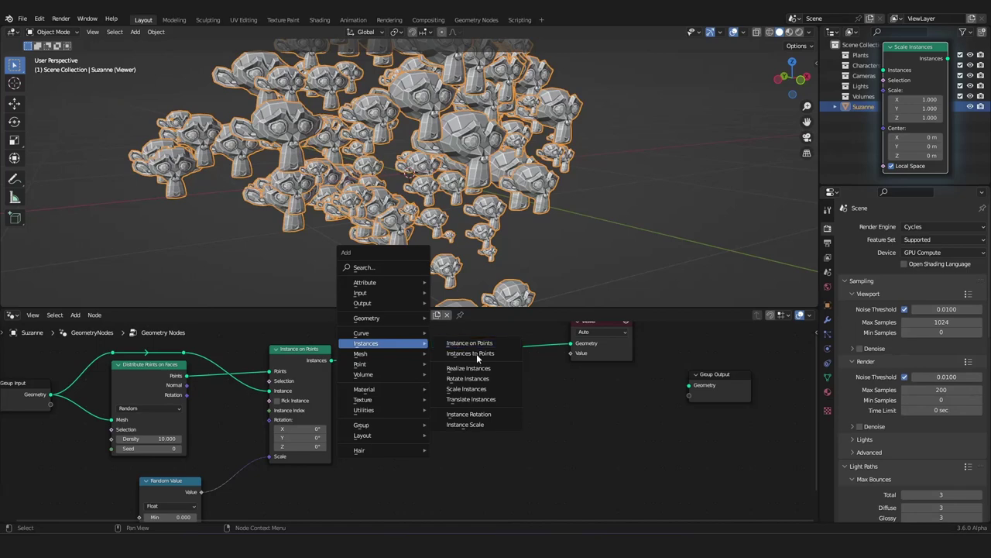
{"action": "left_click", "coordinate": [471, 399]}
{"action": "left_click", "coordinate": [395, 364]}
{"action": "scroll", "coordinate": [399, 399], "scroll_direction": "up", "scroll_amount": 2}
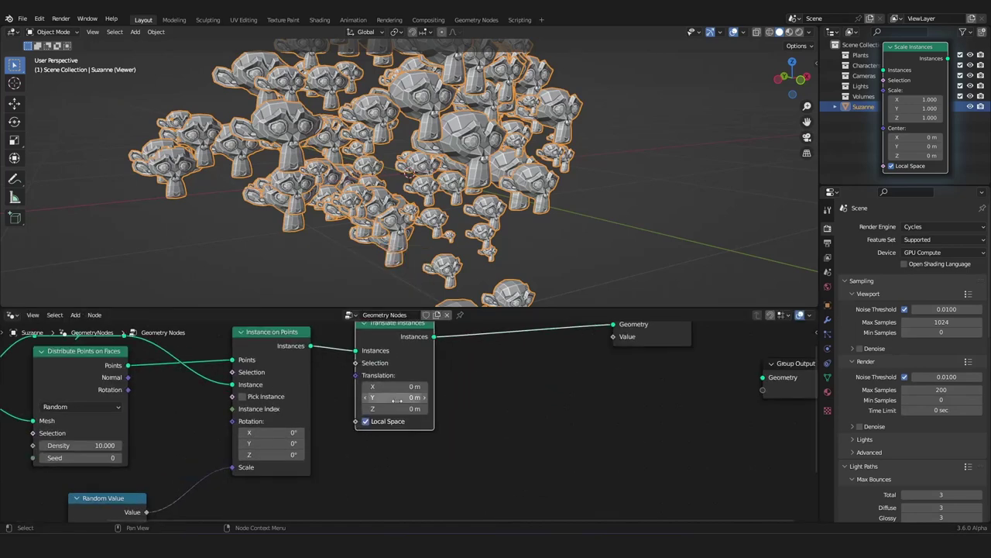
Step: Try out the Y translation on Translate Instances, turn off Local Space and set Y to -12.3 m
{"action": "left_click_drag", "start_coordinate": [396, 399], "coordinate": [370, 399]}
{"action": "scroll", "coordinate": [418, 220], "scroll_direction": "down", "scroll_amount": 5}
{"action": "middle_click_drag", "start_coordinate": [418, 221], "coordinate": [457, 243]}
{"action": "left_click_drag", "start_coordinate": [406, 398], "coordinate": [429, 398]}
{"action": "right_click", "coordinate": [406, 398]}
{"action": "left_click", "coordinate": [388, 423]}
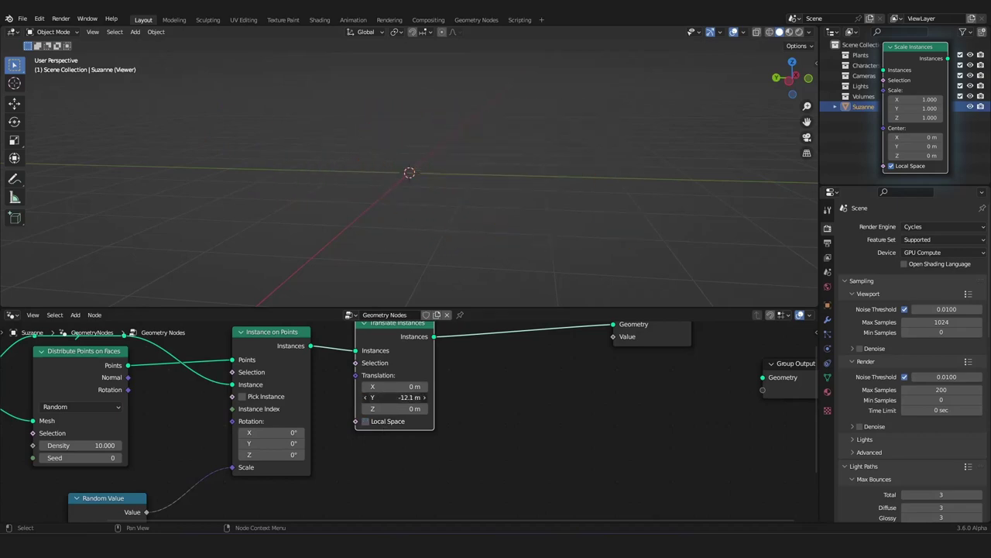
{"action": "mouse_move", "coordinate": [408, 398]}
{"action": "left_mouse_down"}
{"action": "mouse_move", "coordinate": [422, 397]}
{"action": "mouse_move", "coordinate": [399, 398]}
{"action": "mouse_move", "coordinate": [418, 397]}
{"action": "mouse_move", "coordinate": [409, 385]}
{"action": "left_mouse_up"}
{"action": "middle_click_drag", "start_coordinate": [376, 247], "coordinate": [486, 249]}
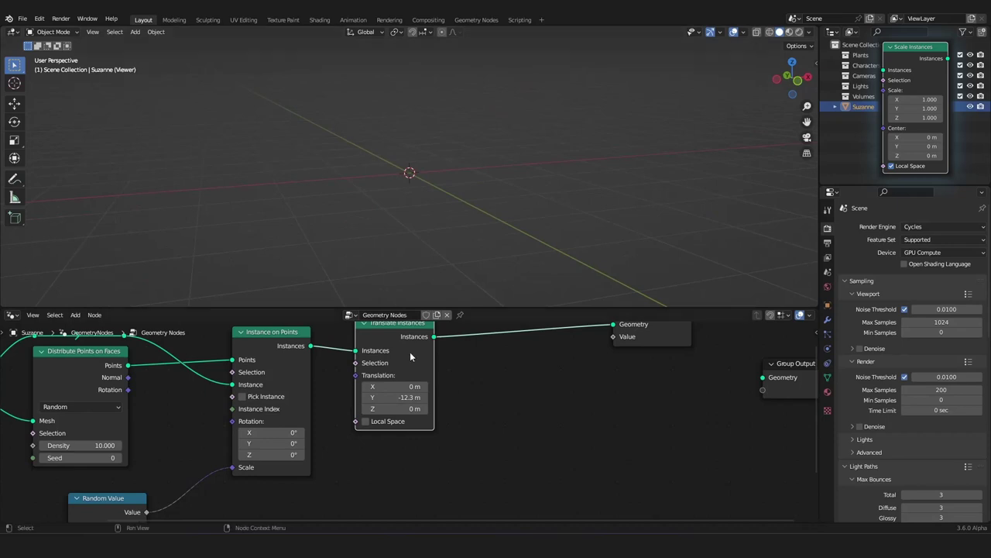
Step: Detach the Translate Instances node from the link to the Viewer and delete it
{"action": "scroll", "coordinate": [451, 369], "scroll_direction": "down", "scroll_amount": 4}
{"action": "middle_click_drag", "start_coordinate": [451, 369], "coordinate": [446, 378]}
{"action": "left_click_drag", "start_coordinate": [400, 368], "coordinate": [448, 399], "text": "alt"}
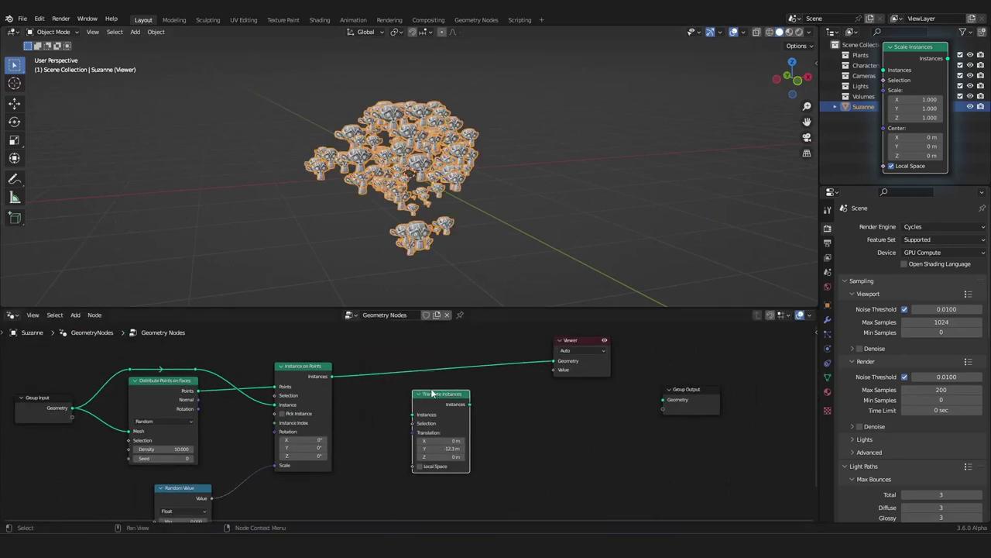
Step: Add an Instance Rotation node and place it just above the Instance on Points node
{"action": "key", "text": "shift+a"}
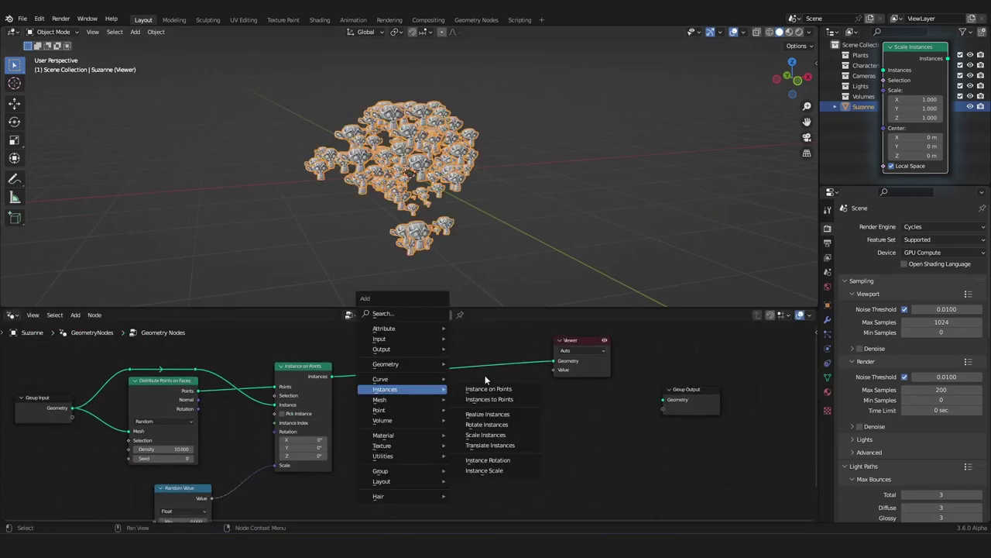
{"action": "scroll", "coordinate": [500, 433], "scroll_direction": "down", "scroll_amount": 12}
{"action": "key", "text": "Down"}
{"action": "key", "text": "Down"}
{"action": "key", "text": "Down"}
{"action": "key", "text": "Down"}
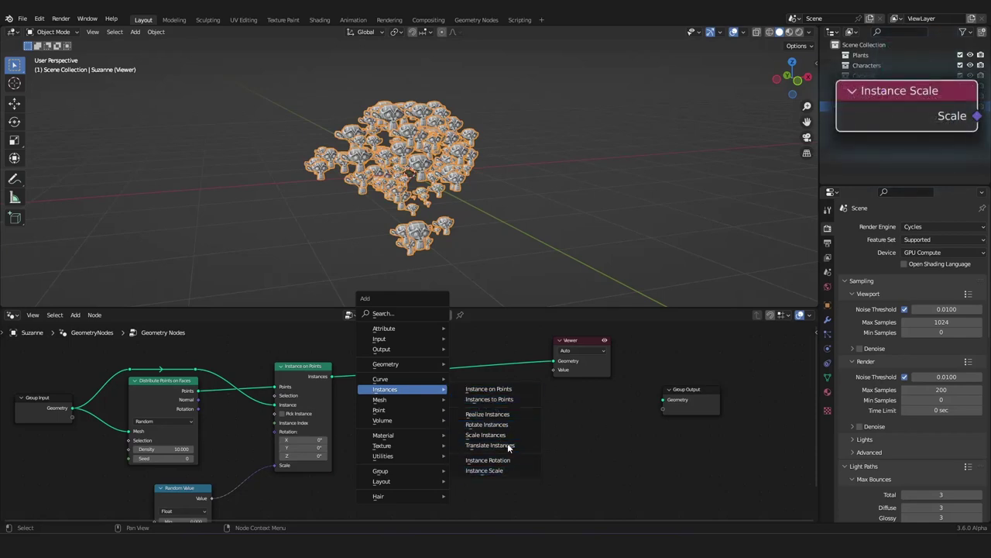
{"action": "left_click", "coordinate": [502, 463]}
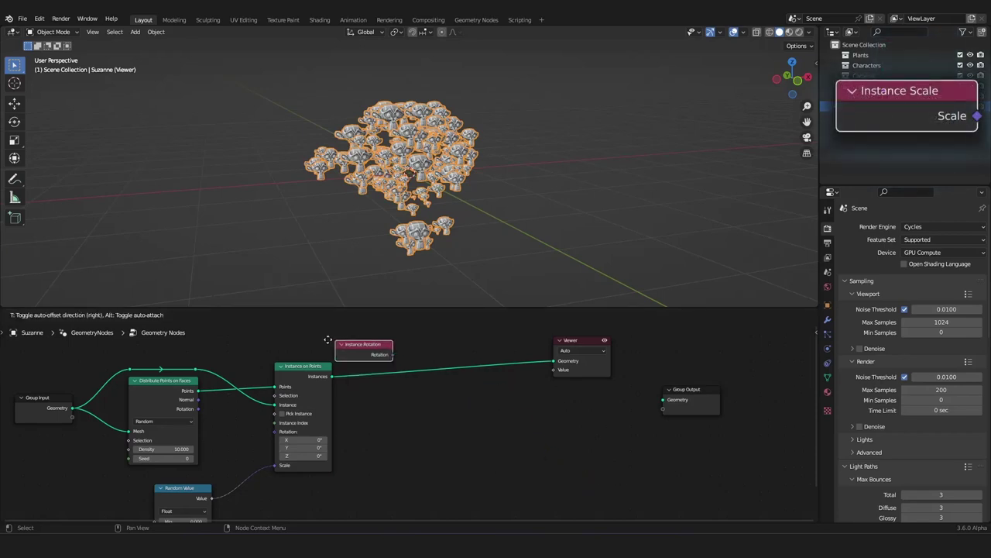
{"action": "left_click", "coordinate": [273, 354]}
{"action": "scroll", "coordinate": [326, 367], "scroll_direction": "up", "scroll_amount": 3}
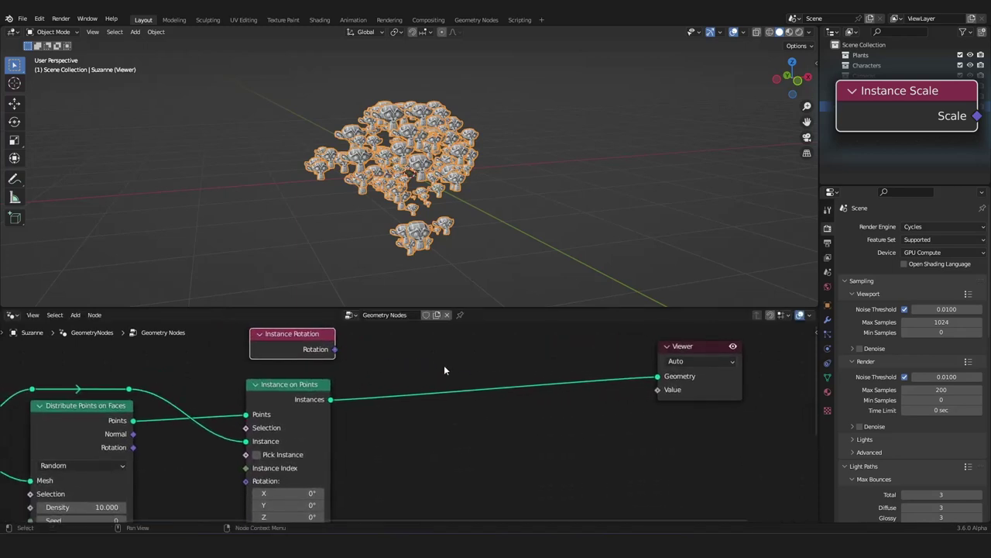
{"action": "left_click_drag", "start_coordinate": [303, 341], "coordinate": [303, 353]}
{"action": "scroll", "coordinate": [413, 381], "scroll_direction": "down", "scroll_amount": 2}
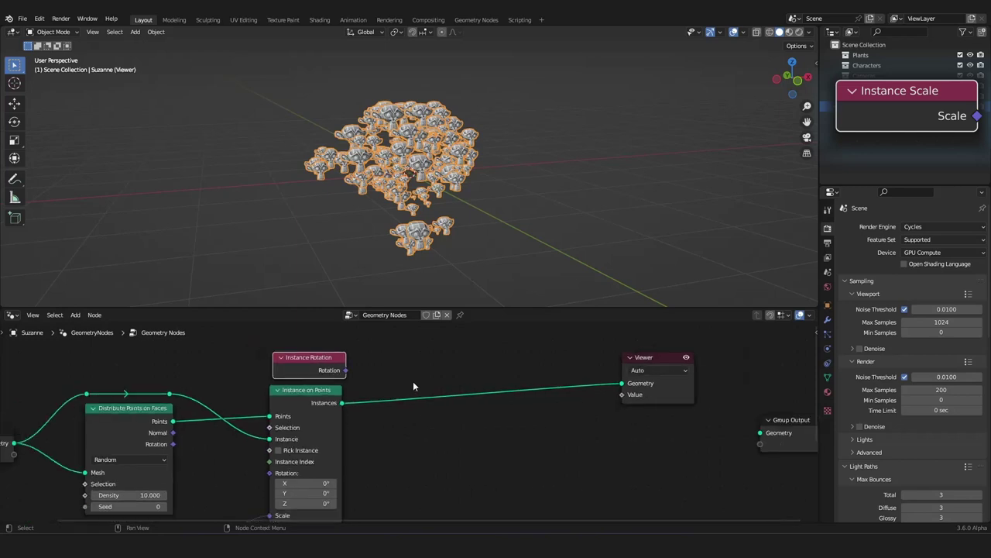
Step: Delete the Instance Rotation node and add an Instance Scale node above Instance on Points in its place
{"action": "middle_click_drag", "start_coordinate": [413, 381], "coordinate": [440, 389]}
{"action": "scroll", "coordinate": [403, 373], "scroll_direction": "up", "scroll_amount": 1}
{"action": "mouse_move", "coordinate": [355, 369]}
{"action": "left_mouse_down"}
{"action": "mouse_move", "coordinate": [371, 369]}
{"action": "mouse_move", "coordinate": [354, 375]}
{"action": "left_mouse_up"}
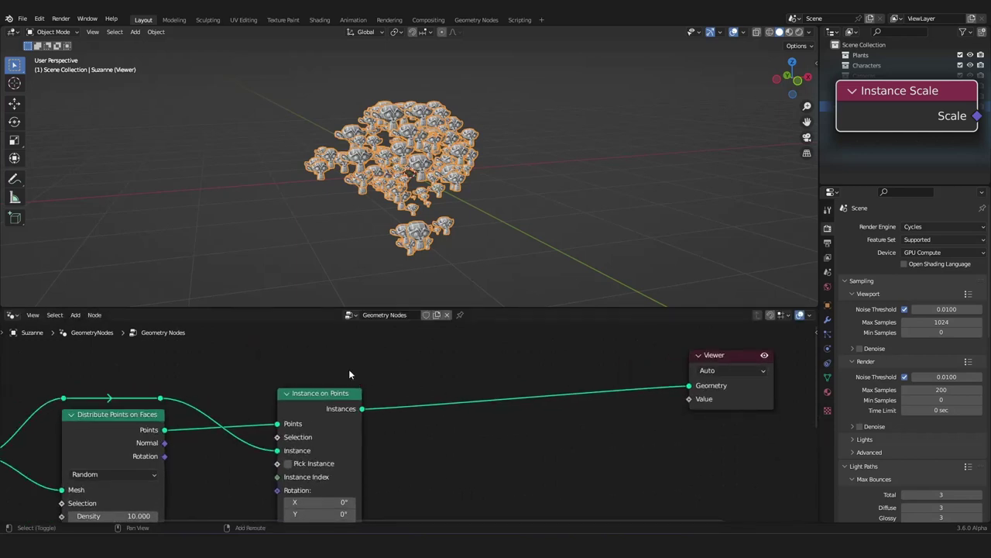
{"action": "key", "text": "shift+a"}
{"action": "mouse_move", "coordinate": [349, 371]}
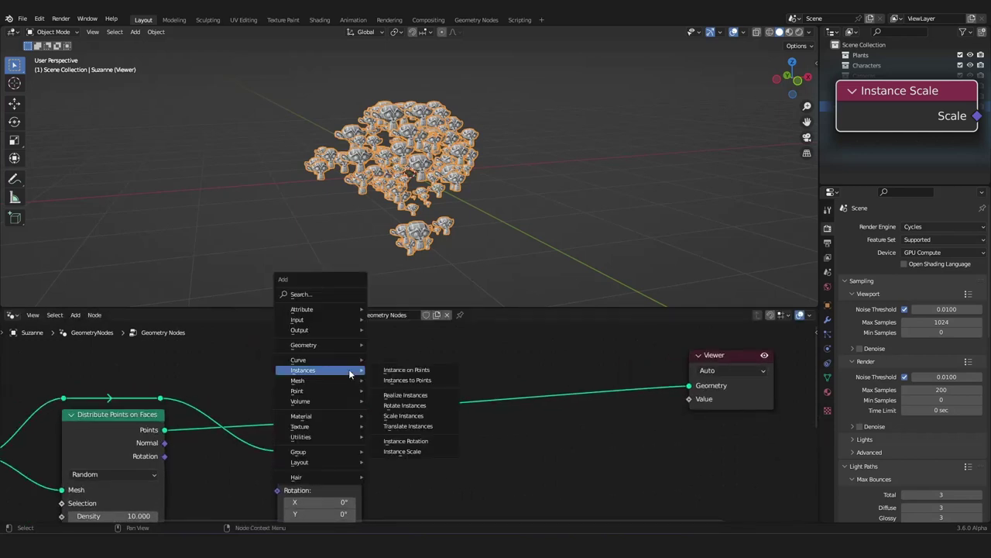
{"action": "left_click", "coordinate": [425, 451]}
{"action": "left_click", "coordinate": [290, 370]}
{"action": "middle_click_drag", "start_coordinate": [369, 380], "coordinate": [371, 357], "text": "ctrl"}
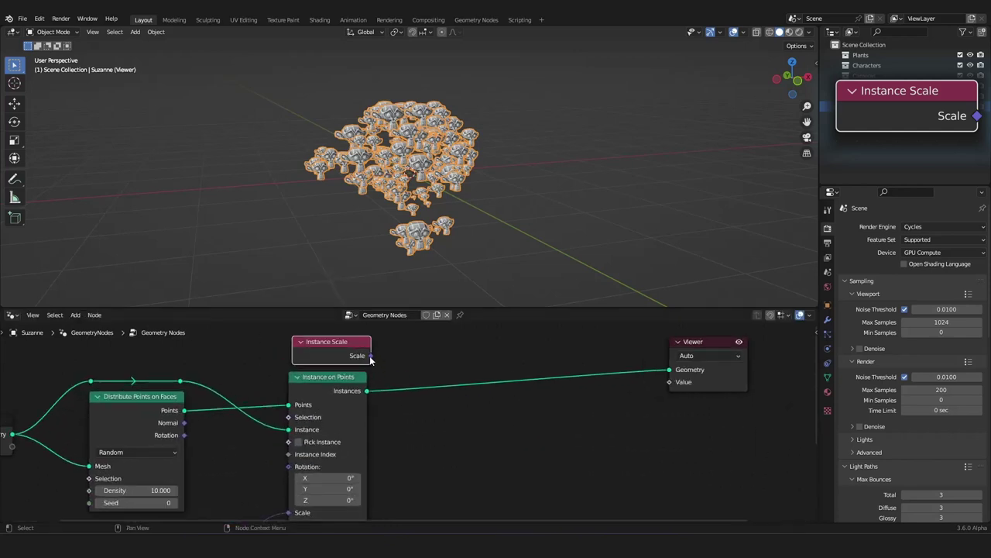
Step: Delete the Instance Scale node above Instance on Points
{"action": "key", "text": "g"}
{"action": "right_click", "coordinate": [330, 360]}
{"action": "key", "text": "x"}
{"action": "middle_click_drag", "start_coordinate": [388, 360], "coordinate": [391, 449], "text": "ctrl"}
{"action": "middle_click_drag", "start_coordinate": [390, 449], "coordinate": [408, 349]}
{"action": "key", "text": "shift+a"}
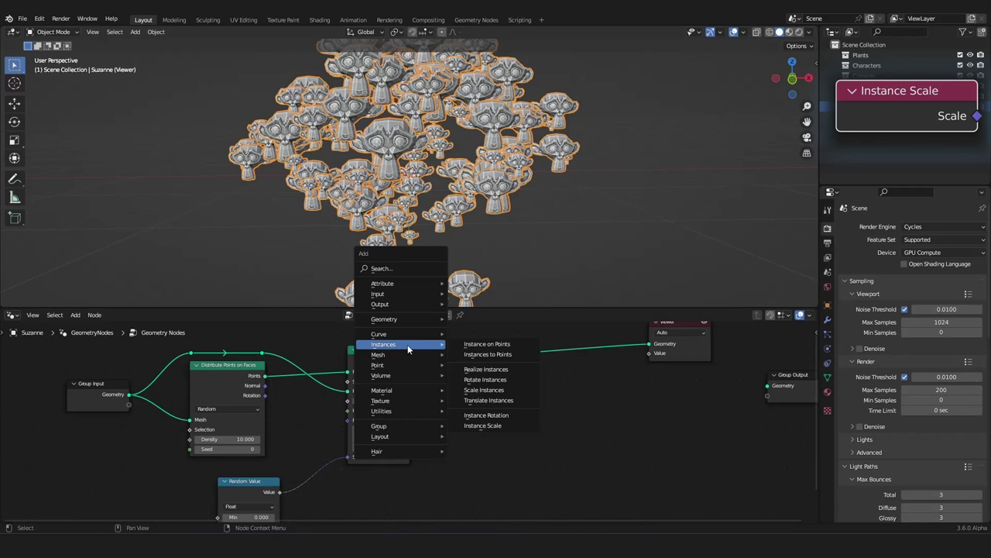
{"action": "scroll", "coordinate": [493, 410], "scroll_direction": "down", "scroll_amount": 2}
{"action": "middle_click_drag", "start_coordinate": [493, 410], "coordinate": [508, 396]}
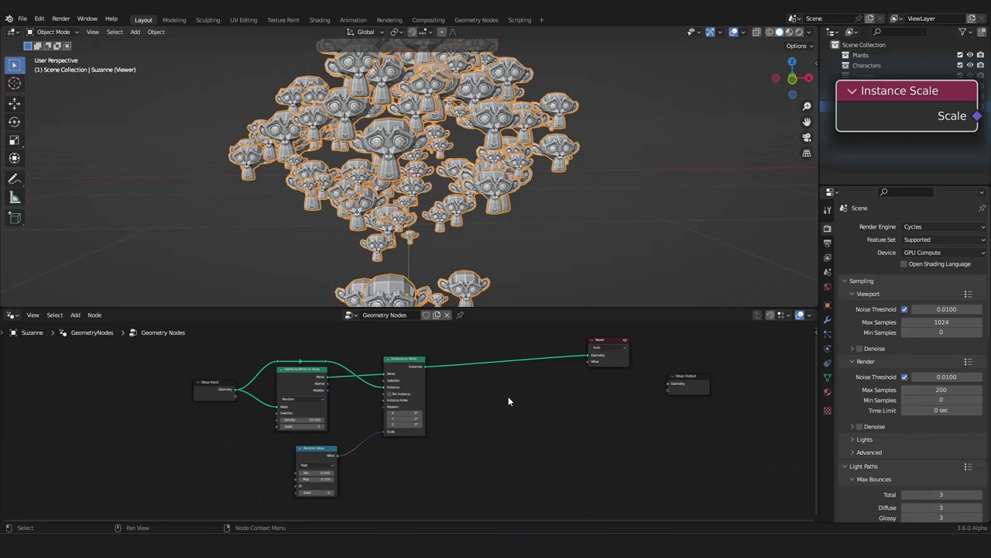
{"action": "scroll", "coordinate": [418, 391], "scroll_direction": "up", "scroll_amount": 1}
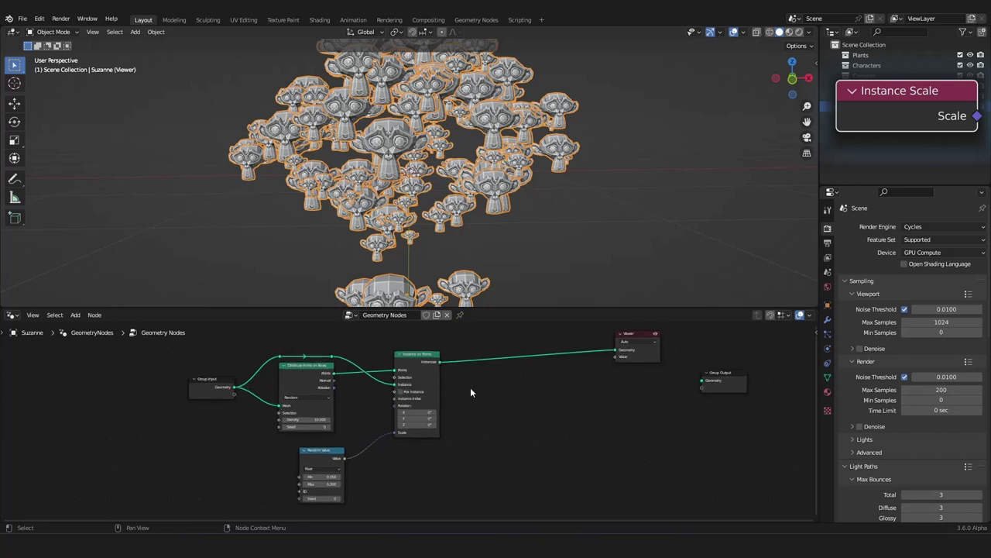